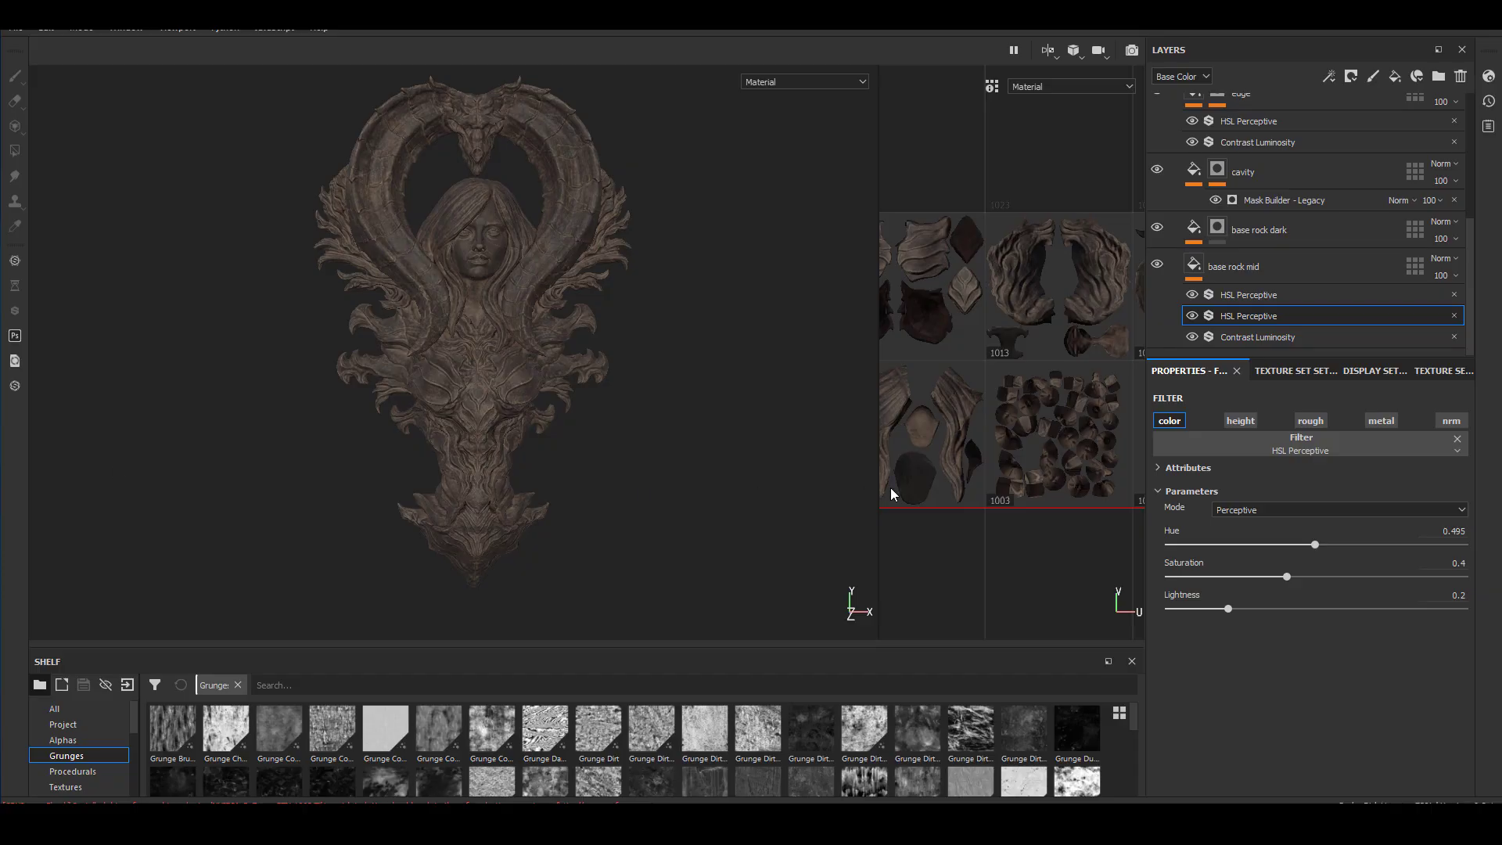
# Step: Examine the rock texturing on the statue's overall shape, face and horns from several angles
pyautogui.scroll(-1, 587, 470)
pyautogui.keyDown('alt'); pyautogui.moveTo(588, 470); pyautogui.dragTo(545, 485); pyautogui.keyUp('alt')
pyautogui.moveTo(619, 404)
pyautogui.keyDown('alt'); pyautogui.mouseDown()
pyautogui.moveTo(574, 423)
pyautogui.moveTo(681, 453)
pyautogui.moveTo(702, 438)
pyautogui.mouseUp(); pyautogui.keyUp('alt')
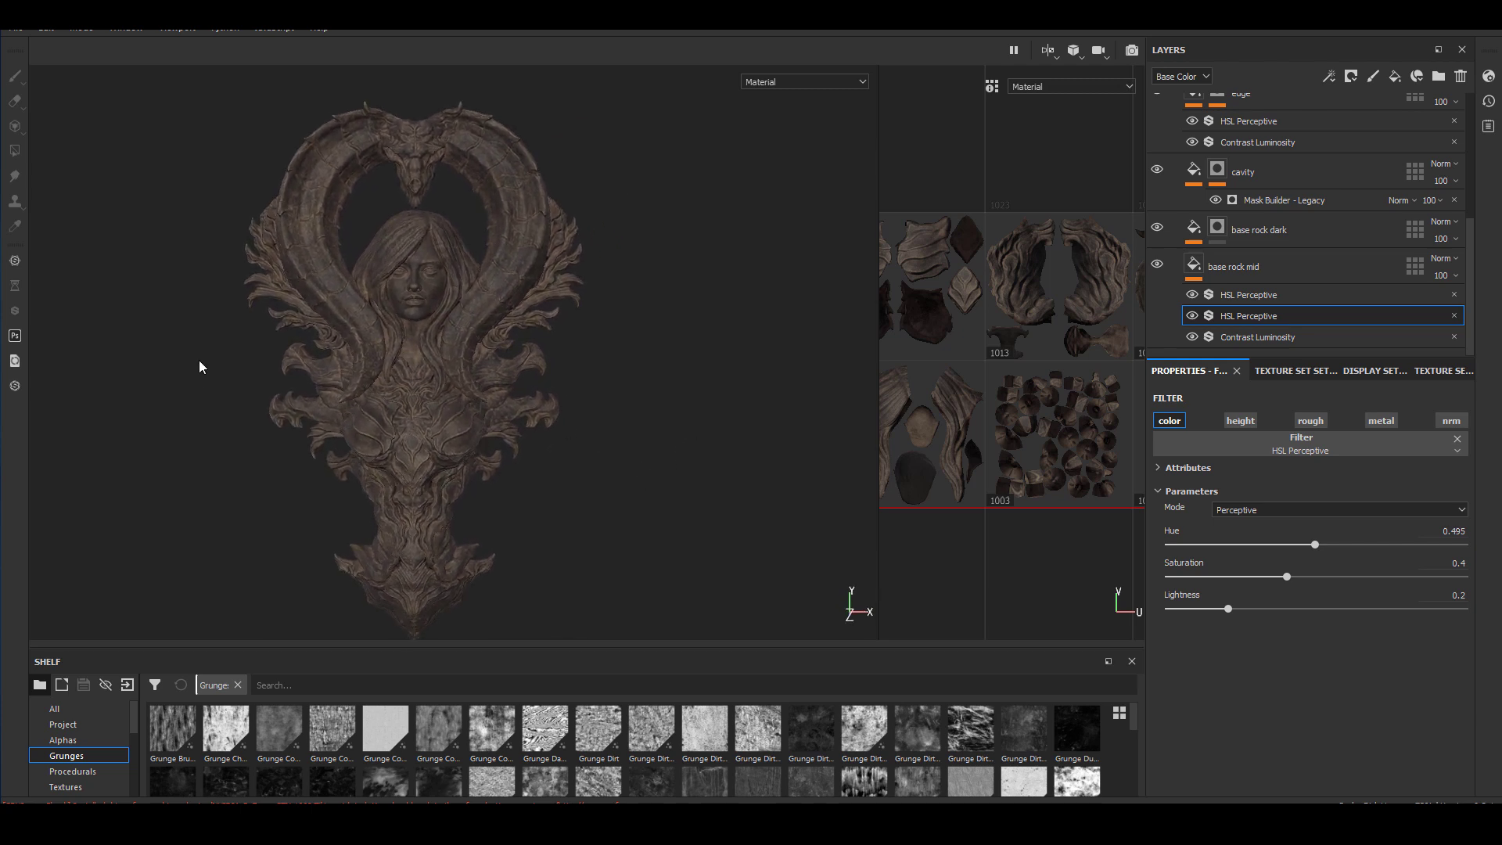
pyautogui.press('alt')
pyautogui.keyDown('alt'); pyautogui.moveTo(381, 426); pyautogui.dragTo(440, 425, button='right'); pyautogui.keyUp('alt')
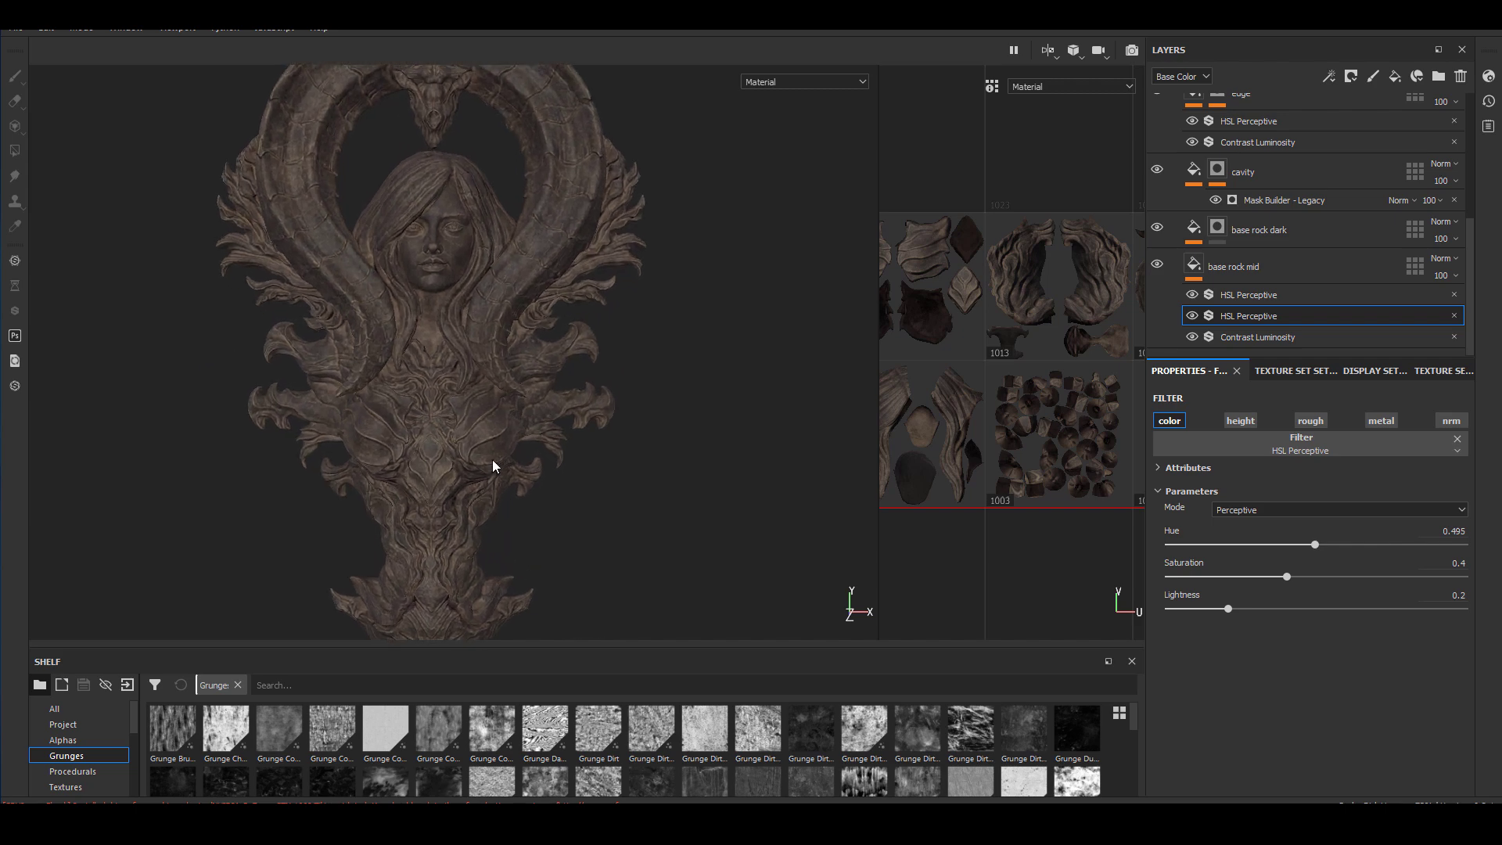
pyautogui.keyDown('alt'); pyautogui.moveTo(440, 426); pyautogui.dragTo(439, 526, button='middle'); pyautogui.keyUp('alt')
pyautogui.moveTo(251, 407)
pyautogui.keyDown('alt'); pyautogui.mouseDown()
pyautogui.moveTo(347, 403)
pyautogui.moveTo(650, 470)
pyautogui.mouseUp(); pyautogui.keyUp('alt')
pyautogui.keyDown('alt'); pyautogui.moveTo(650, 471); pyautogui.dragTo(567, 462, button='middle'); pyautogui.keyUp('alt')
pyautogui.moveTo(567, 462)
pyautogui.keyDown('alt'); pyautogui.mouseDown()
pyautogui.moveTo(473, 462)
pyautogui.moveTo(501, 463)
pyautogui.mouseUp(); pyautogui.keyUp('alt')
pyautogui.moveTo(500, 462)
pyautogui.keyDown('alt'); pyautogui.mouseDown(button='middle')
pyautogui.moveTo(478, 519)
pyautogui.moveTo(517, 403)
pyautogui.moveTo(556, 389)
pyautogui.mouseUp(button='middle'); pyautogui.keyUp('alt')
pyautogui.keyDown('alt'); pyautogui.moveTo(556, 388); pyautogui.dragTo(764, 490, button='right'); pyautogui.keyUp('alt')
pyautogui.keyDown('alt'); pyautogui.moveTo(764, 490); pyautogui.dragTo(695, 490); pyautogui.keyUp('alt')
pyautogui.keyDown('alt'); pyautogui.moveTo(587, 174); pyautogui.dragTo(582, 487, button='middle'); pyautogui.keyUp('alt')
pyautogui.keyDown('alt'); pyautogui.moveTo(702, 446); pyautogui.dragTo(580, 435, button='middle'); pyautogui.keyUp('alt')
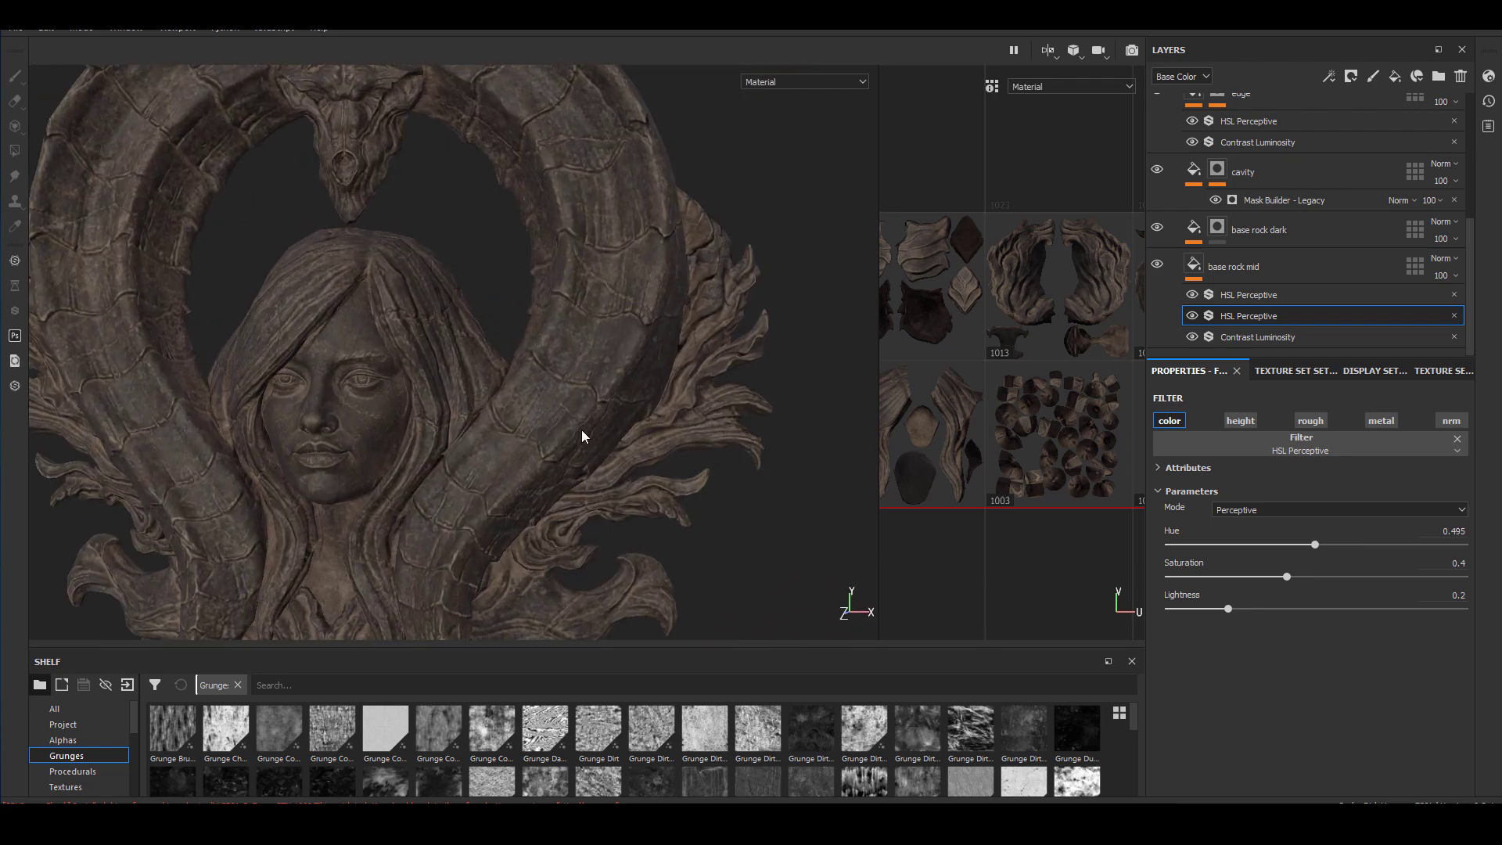
pyautogui.keyDown('alt'); pyautogui.moveTo(580, 436); pyautogui.dragTo(593, 443); pyautogui.keyUp('alt')
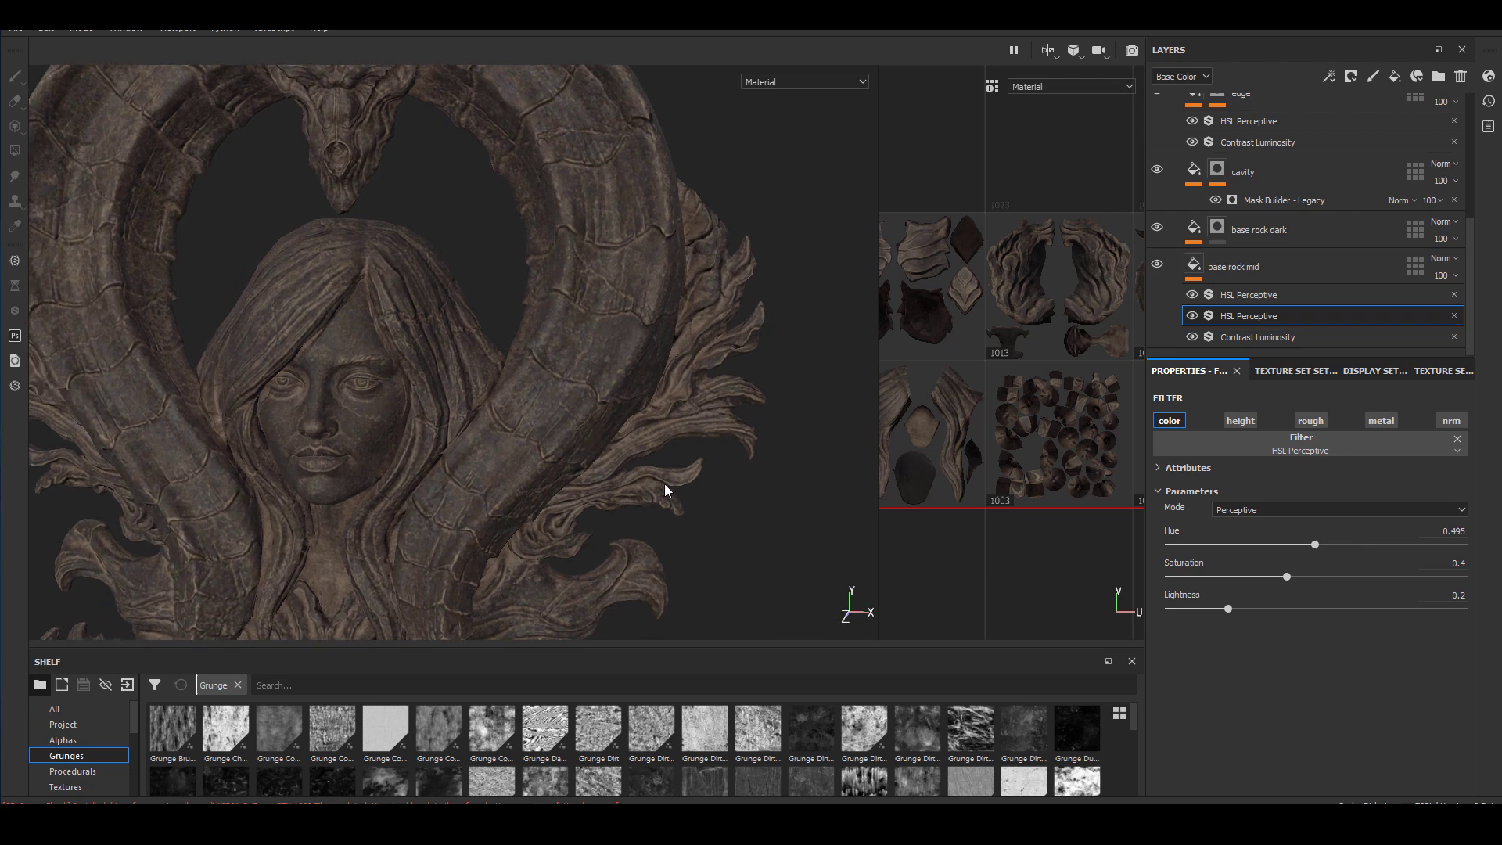
# Step: Examine the rock texturing on the statue's torso, side ornaments and pointed base
pyautogui.keyDown('alt'); pyautogui.moveTo(661, 490); pyautogui.dragTo(540, 496, button='right'); pyautogui.keyUp('alt')
pyautogui.keyDown('alt'); pyautogui.moveTo(652, 636); pyautogui.dragTo(635, 463, button='middle'); pyautogui.keyUp('alt')
pyautogui.keyDown('alt'); pyautogui.moveTo(635, 463); pyautogui.dragTo(607, 467, button='right'); pyautogui.keyUp('alt')
pyautogui.keyDown('alt'); pyautogui.moveTo(607, 468); pyautogui.dragTo(603, 362, button='middle'); pyautogui.keyUp('alt')
pyautogui.keyDown('alt'); pyautogui.moveTo(593, 447); pyautogui.dragTo(587, 435); pyautogui.keyUp('alt')
pyautogui.keyDown('alt'); pyautogui.moveTo(587, 436); pyautogui.dragTo(597, 346, button='middle'); pyautogui.keyUp('alt')
pyautogui.keyDown('alt'); pyautogui.moveTo(592, 448); pyautogui.dragTo(607, 449, button='right'); pyautogui.keyUp('alt')
pyautogui.keyDown('alt'); pyautogui.moveTo(600, 381); pyautogui.dragTo(617, 509, button='middle'); pyautogui.keyUp('alt')
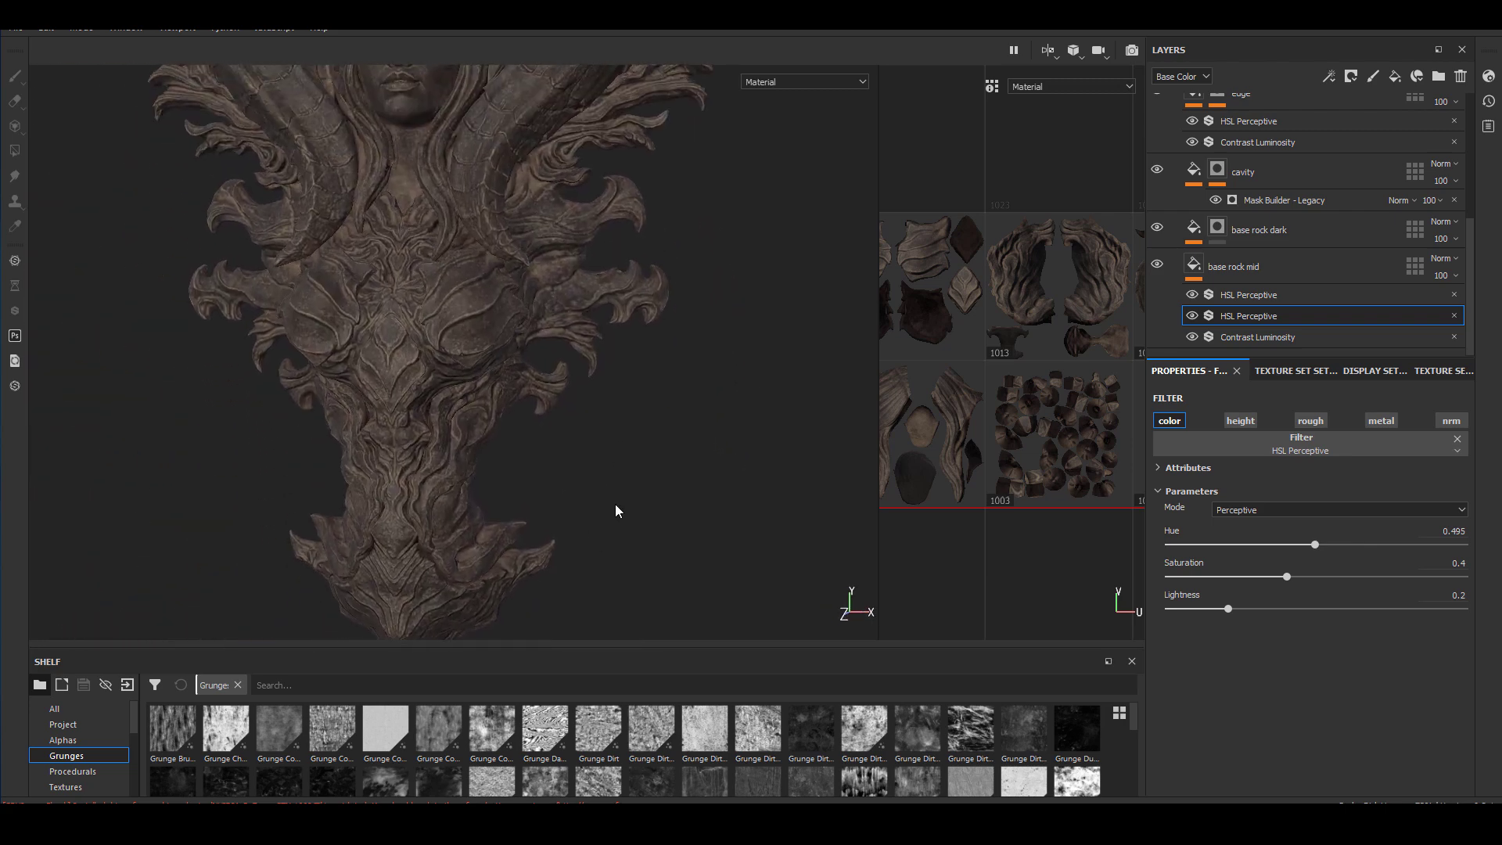
pyautogui.keyDown('alt'); pyautogui.moveTo(623, 493); pyautogui.dragTo(626, 469); pyautogui.keyUp('alt')
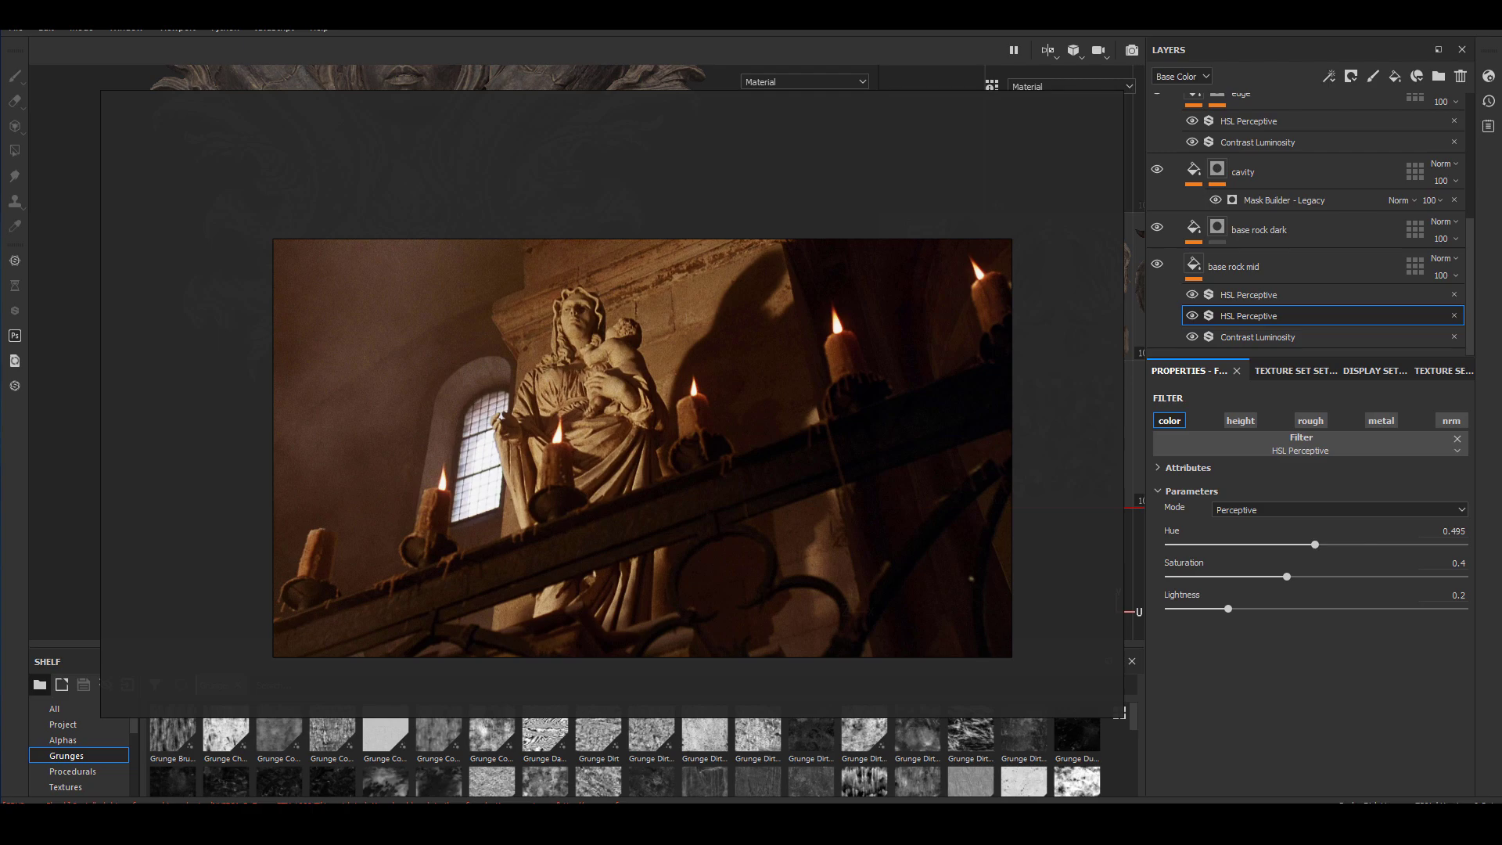
# Step: Switch to Quixel Bridge, browse the wall assets and select Modular Interior Wall 4x1.5 M
pyautogui.click(406, 821)
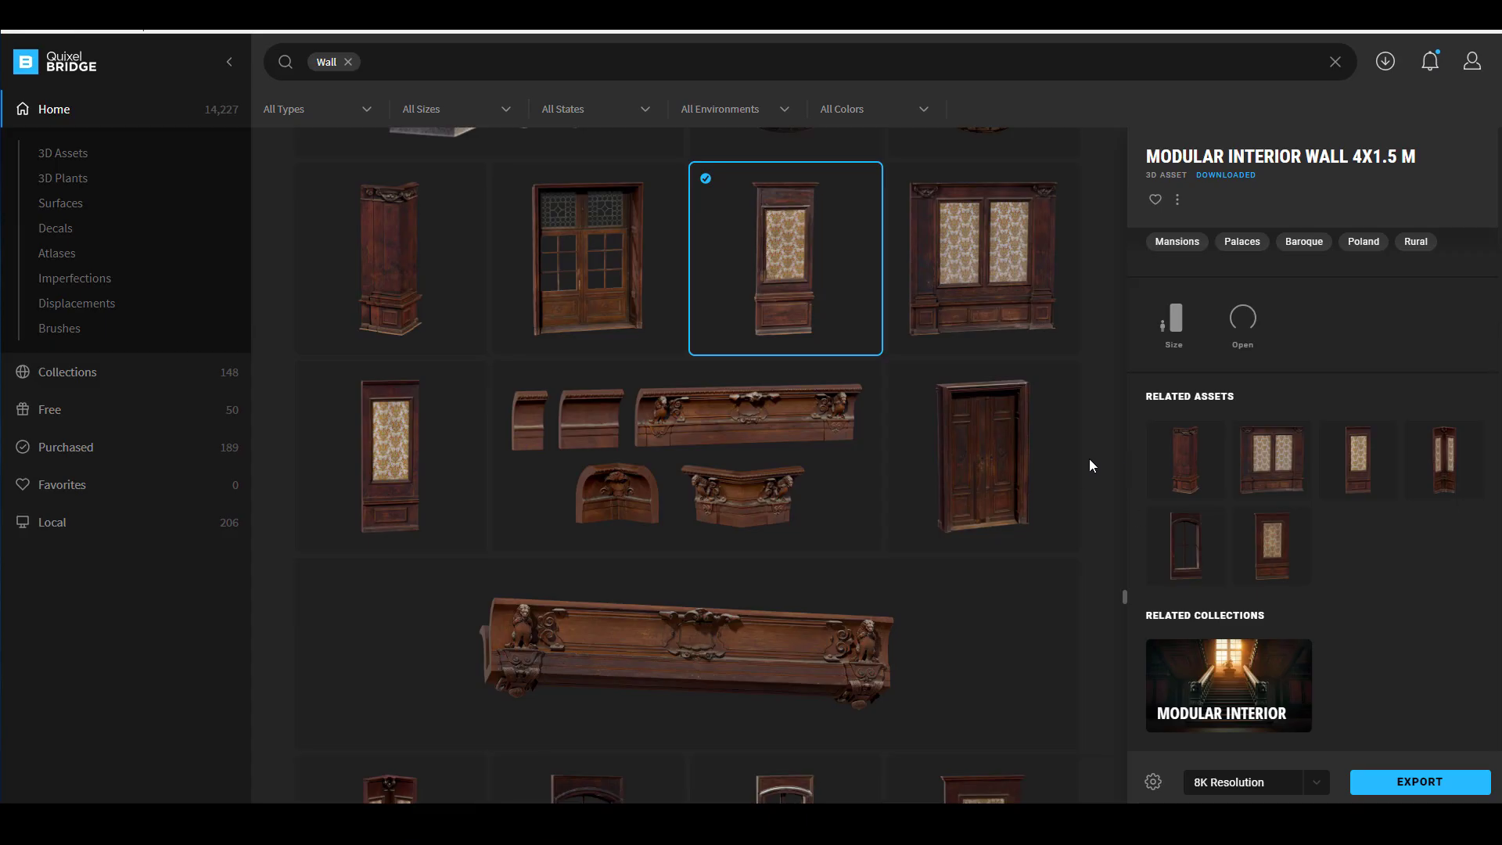
pyautogui.scroll(5, 1092, 458)
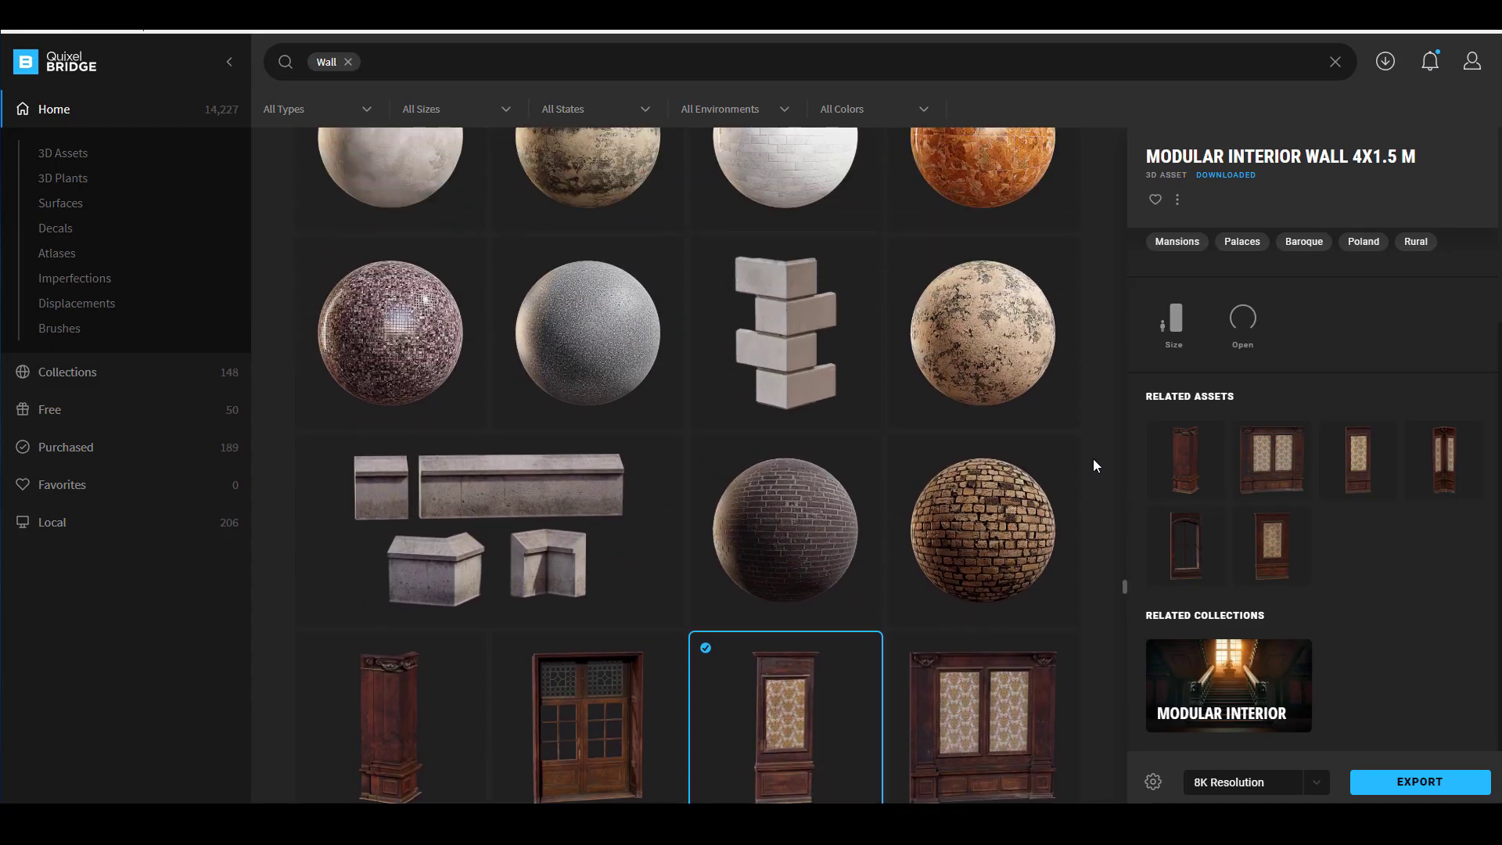
pyautogui.scroll(-5, 1094, 460)
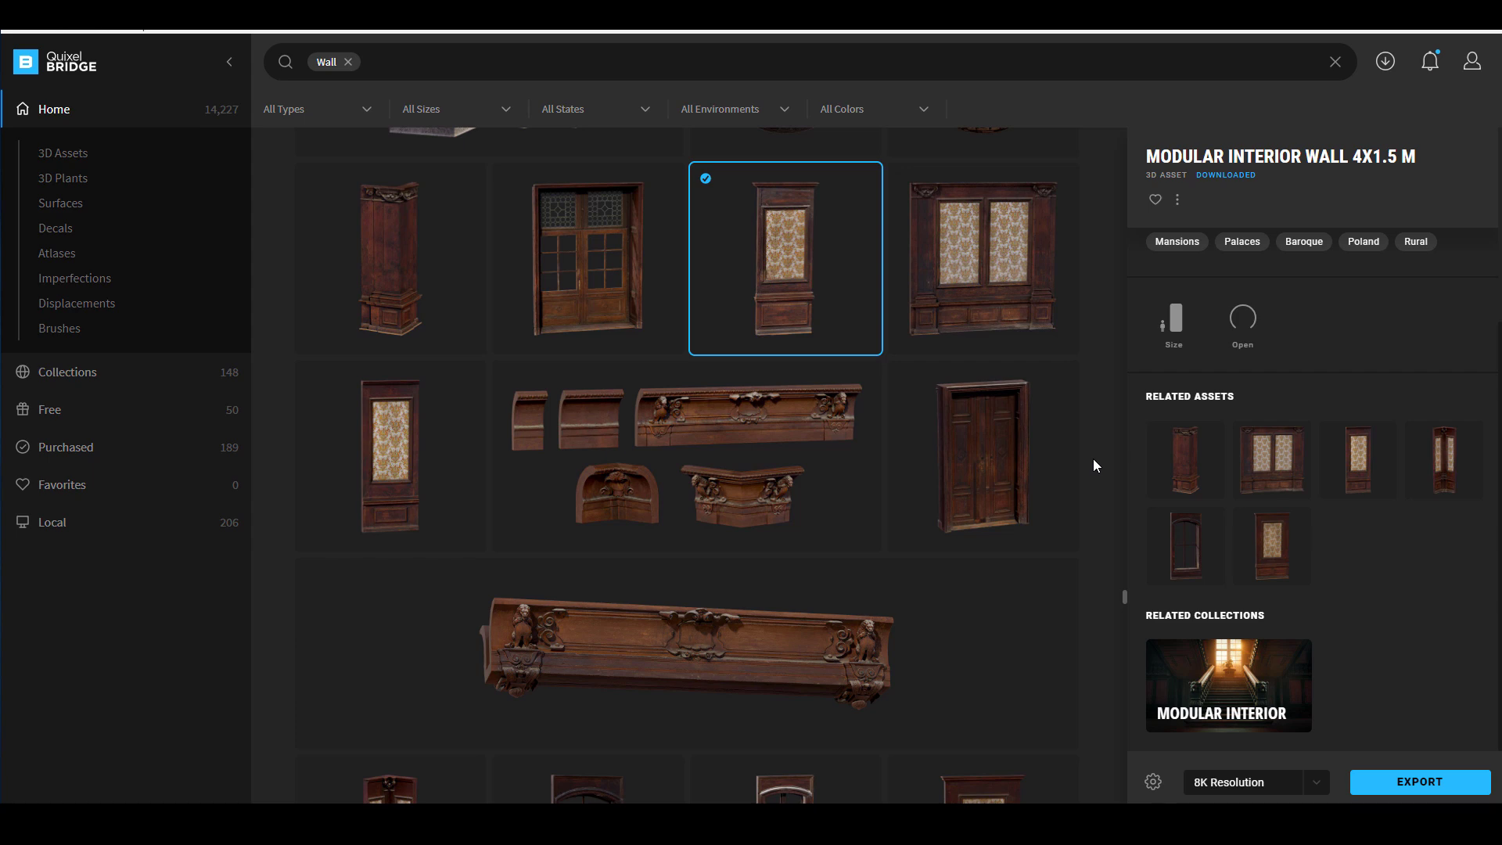
pyautogui.scroll(-5, 1092, 458)
pyautogui.scroll(6, 1092, 458)
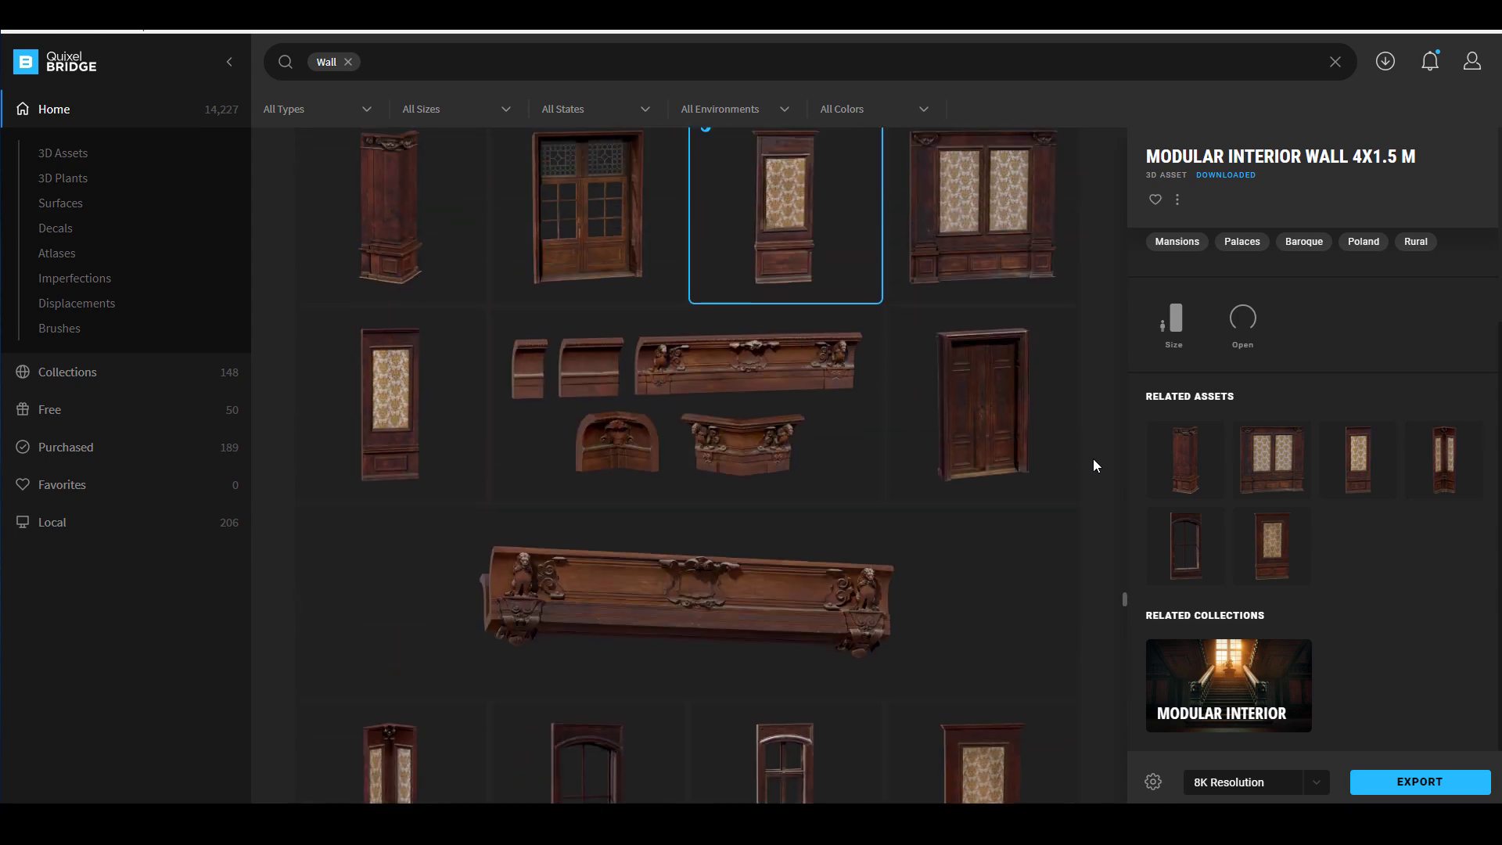
pyautogui.scroll(1, 1093, 458)
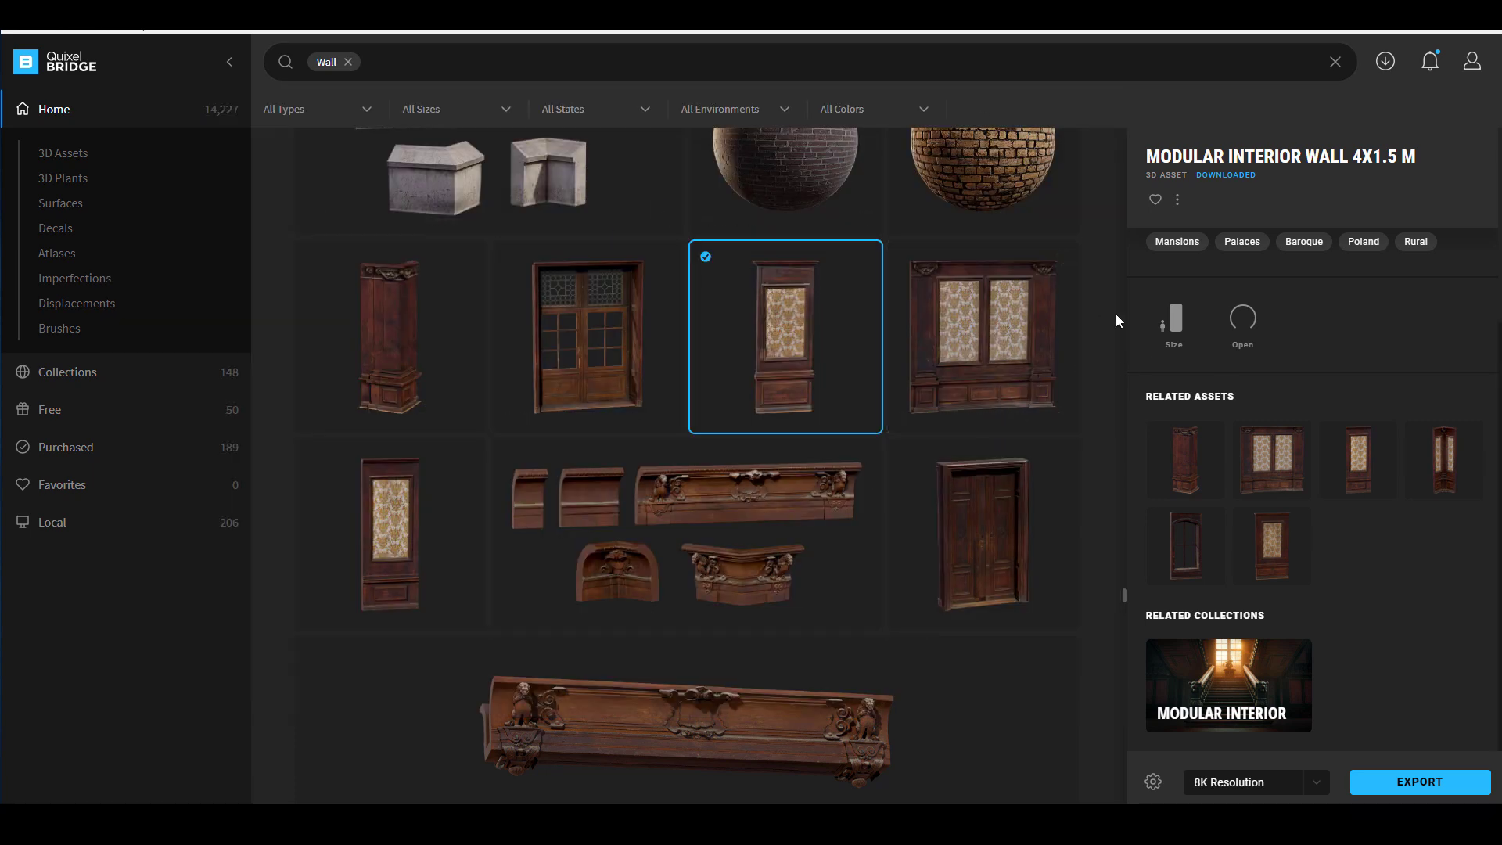
pyautogui.click(1102, 317)
pyautogui.scroll(1, 1102, 319)
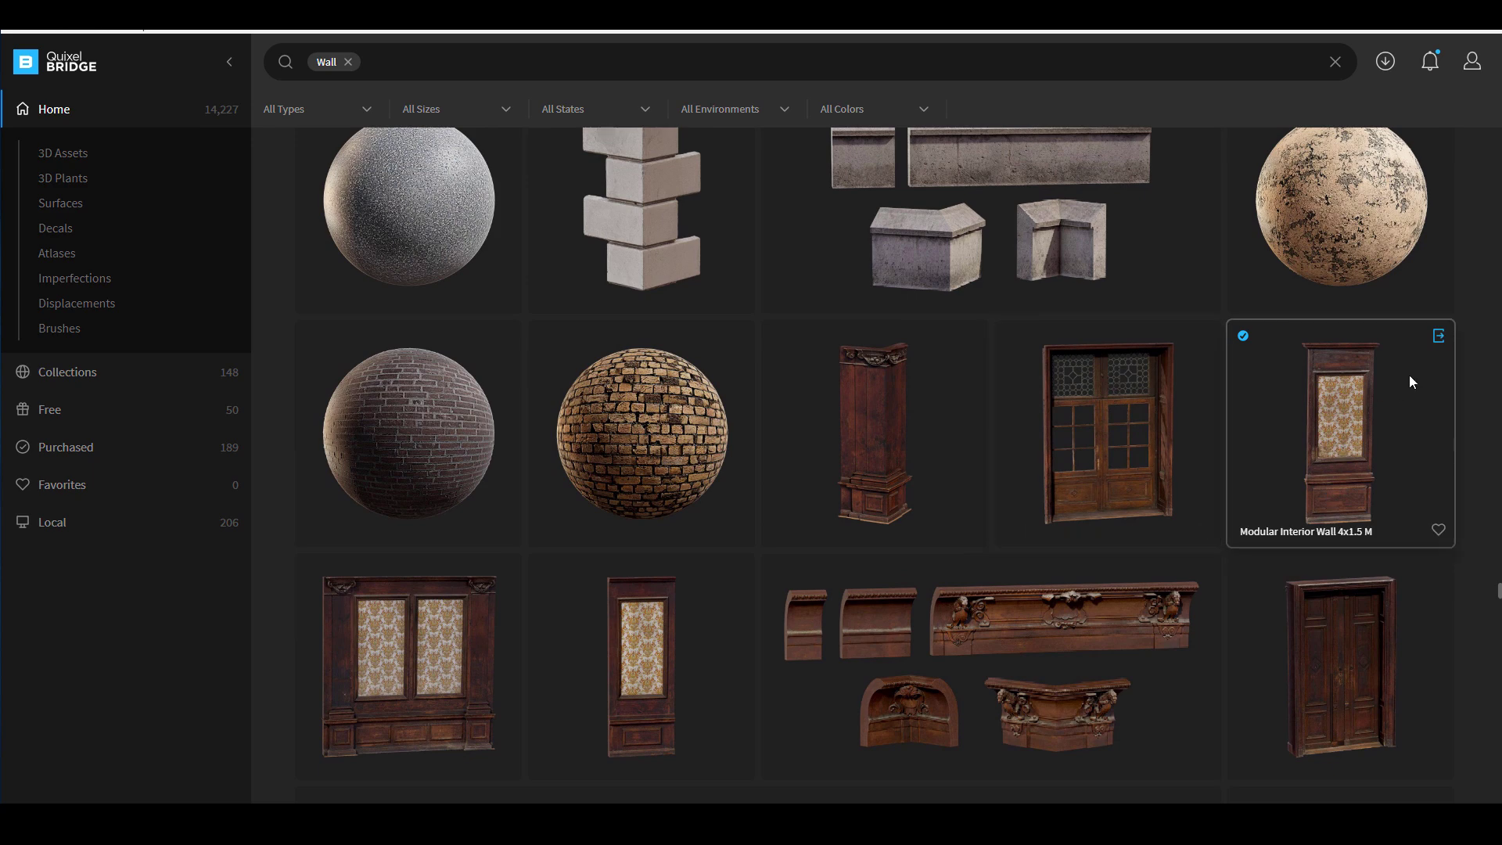
pyautogui.click(1345, 455)
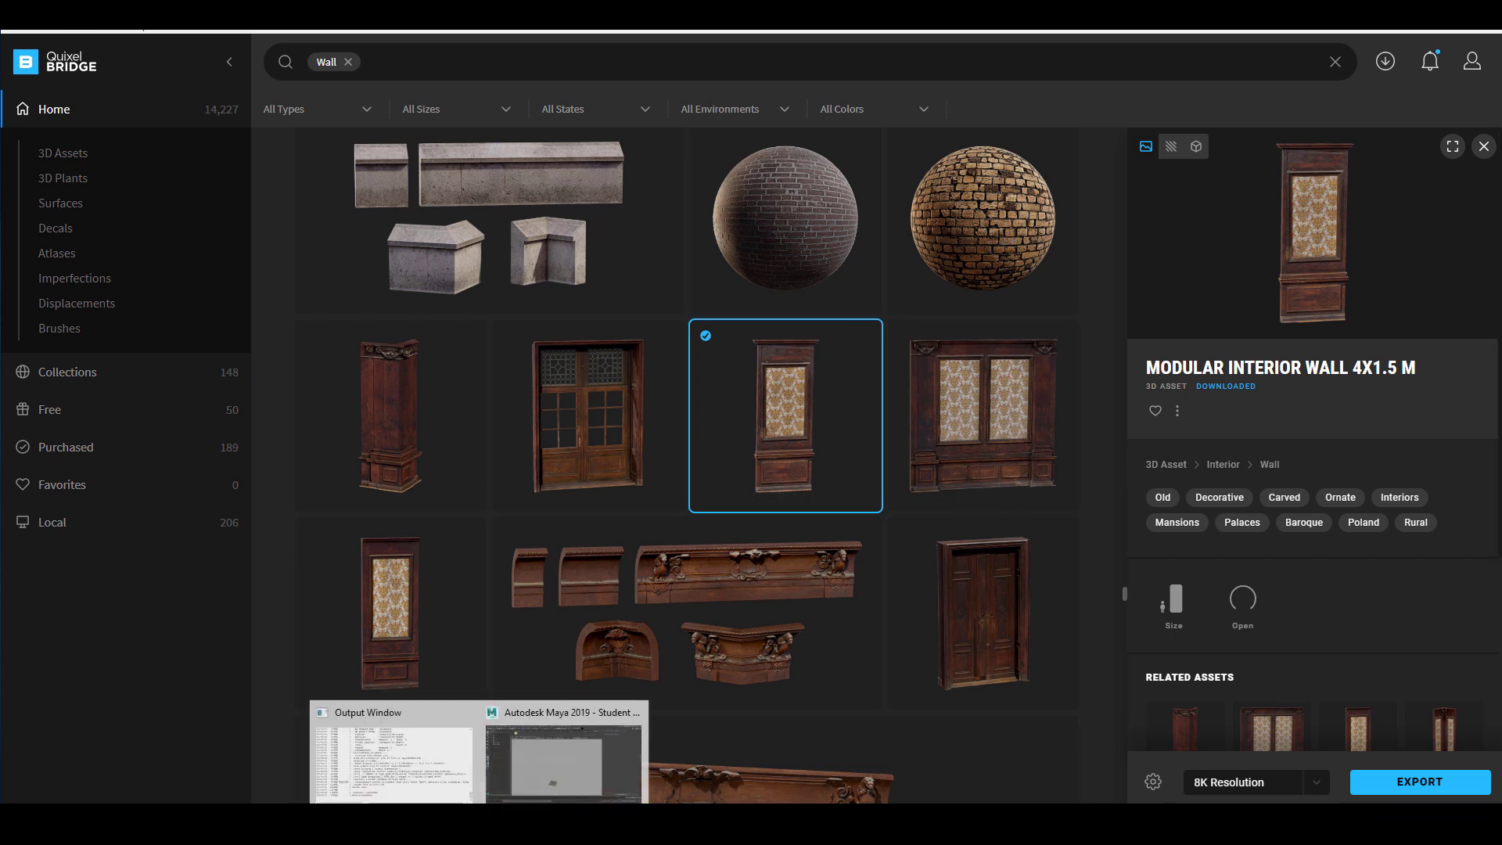
# Step: Switch to Maya and open the Megascans MS Plugin window, placing it clear of the outliner
pyautogui.click(519, 792)
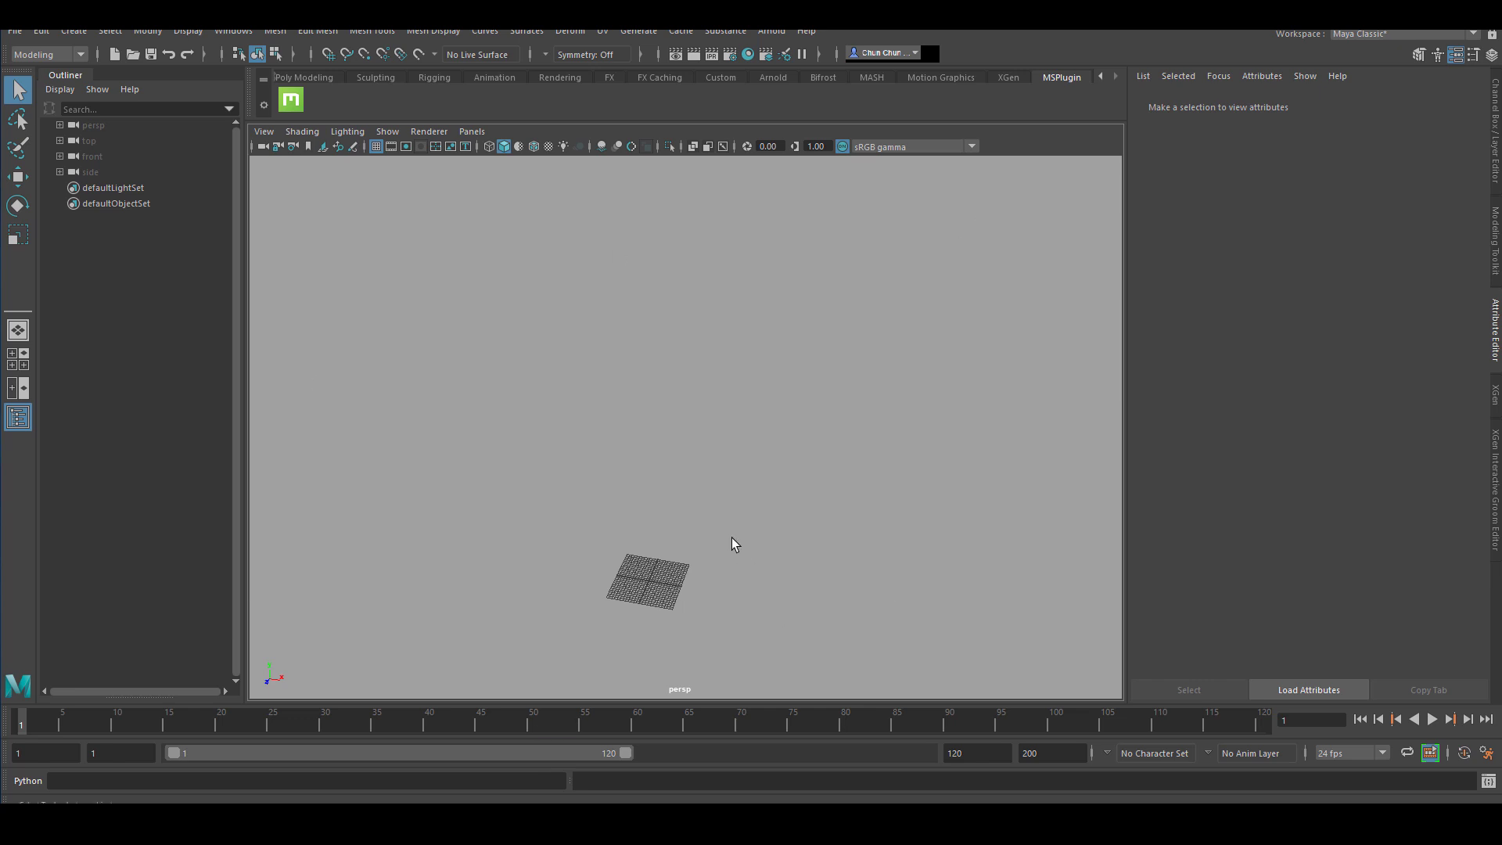
pyautogui.scroll(3, 688, 517)
pyautogui.keyDown('alt'); pyautogui.moveTo(766, 523); pyautogui.dragTo(853, 369, button='middle'); pyautogui.keyUp('alt')
pyautogui.keyDown('alt'); pyautogui.moveTo(665, 578); pyautogui.dragTo(892, 595, button='right'); pyautogui.keyUp('alt')
pyautogui.keyDown('alt'); pyautogui.moveTo(752, 509); pyautogui.dragTo(805, 251, button='middle'); pyautogui.keyUp('alt')
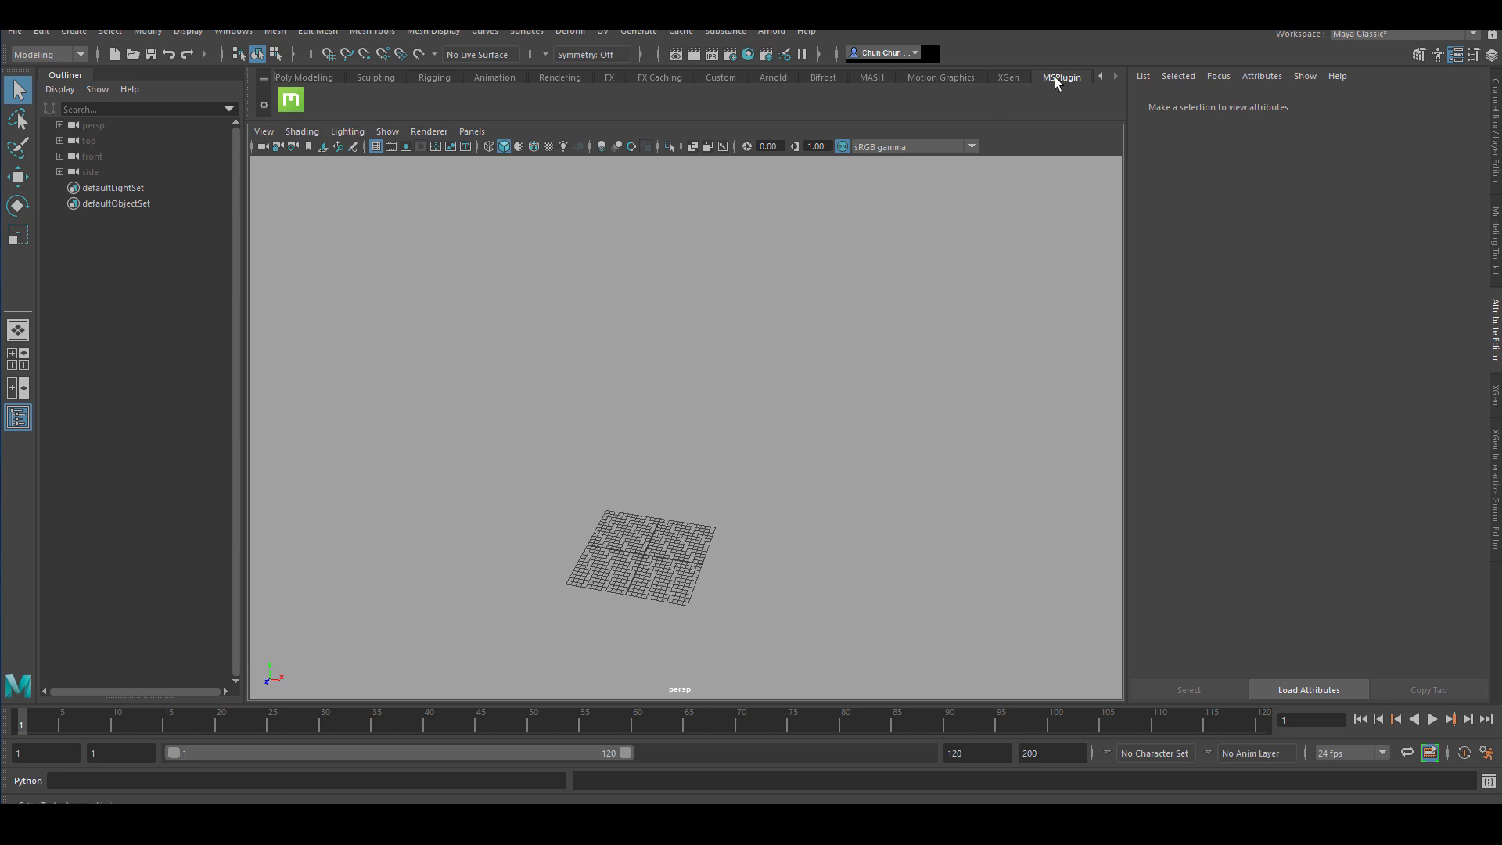
pyautogui.click(292, 99)
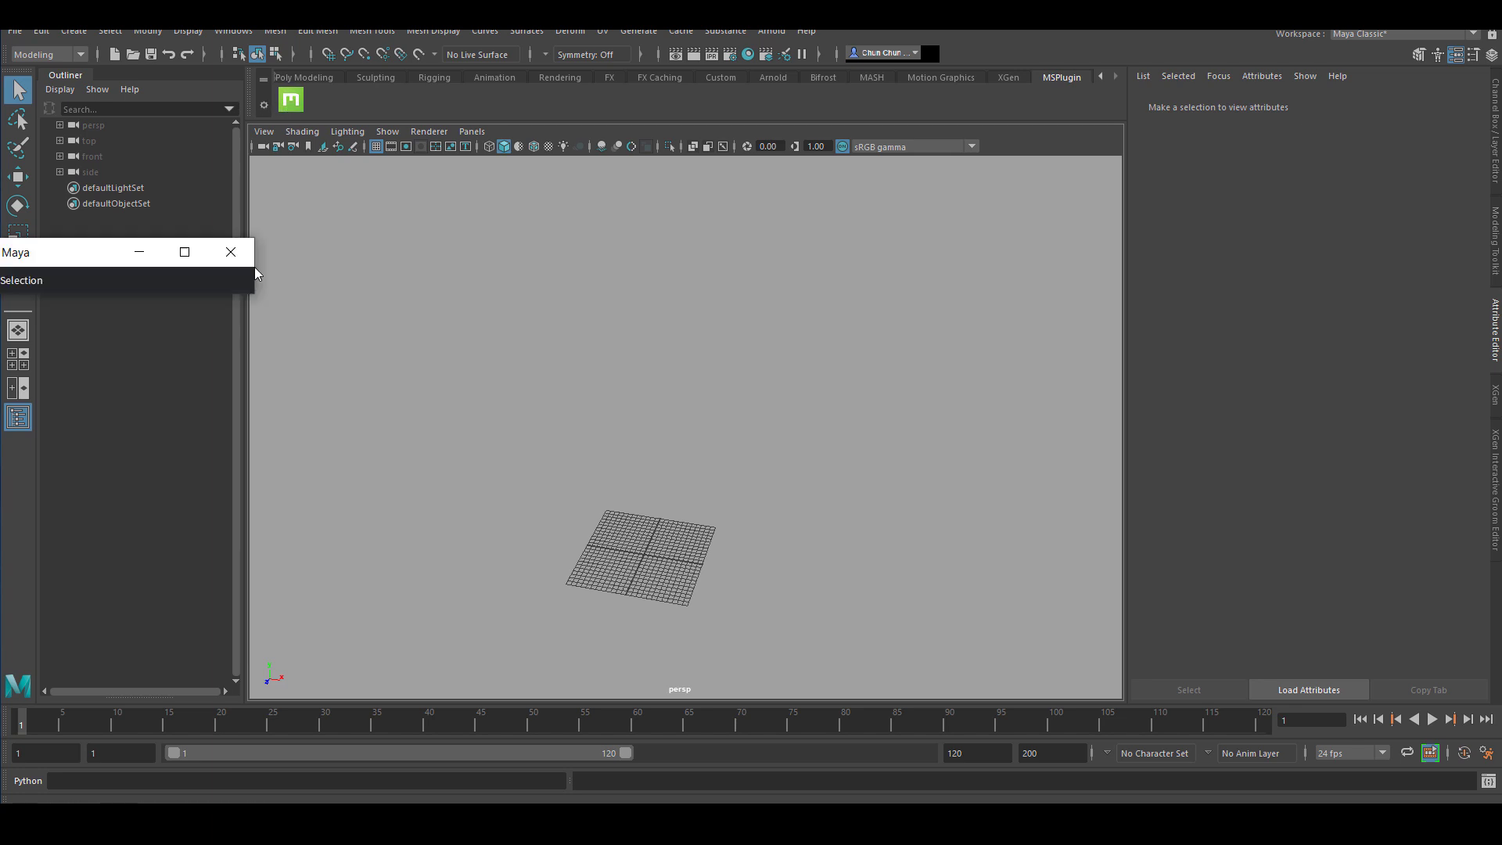
pyautogui.moveTo(493, 199); pyautogui.dragTo(984, 224)
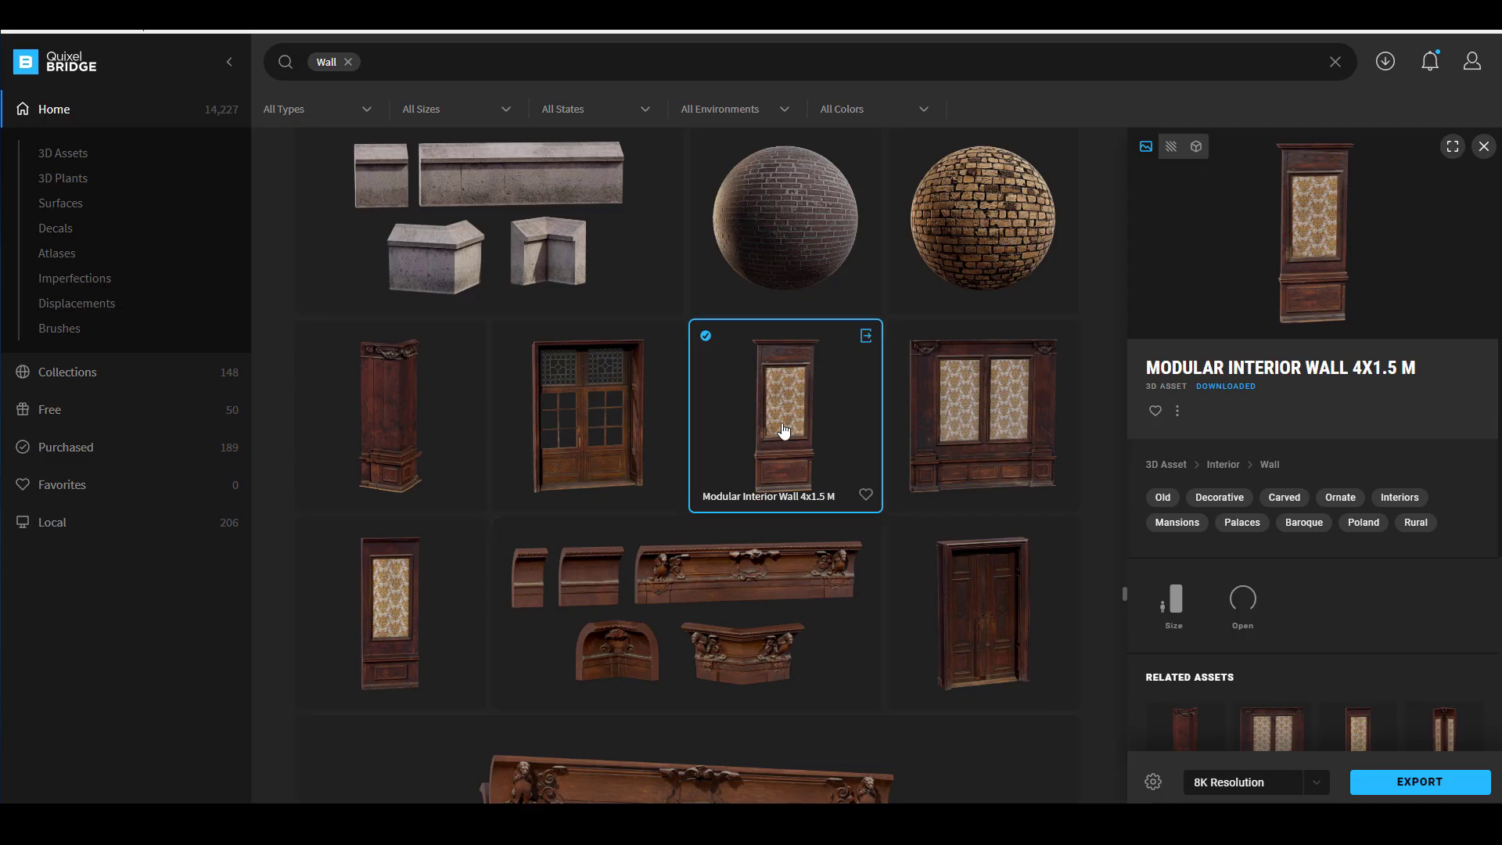
# Step: Review the export target, texture format and model LOD settings for the wall asset in Quixel Bridge
pyautogui.click(1153, 783)
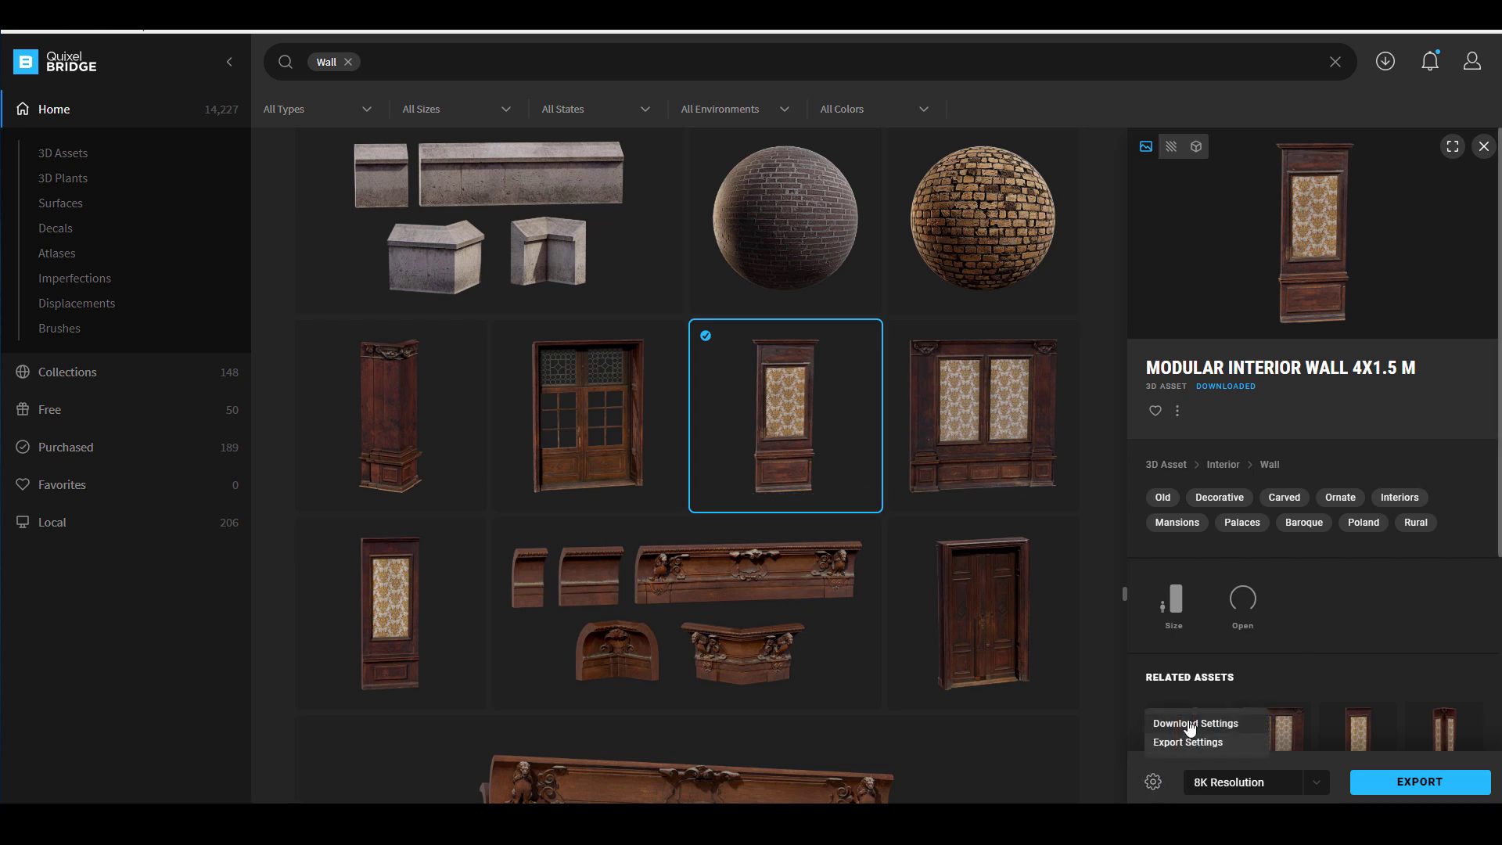
pyautogui.click(1194, 743)
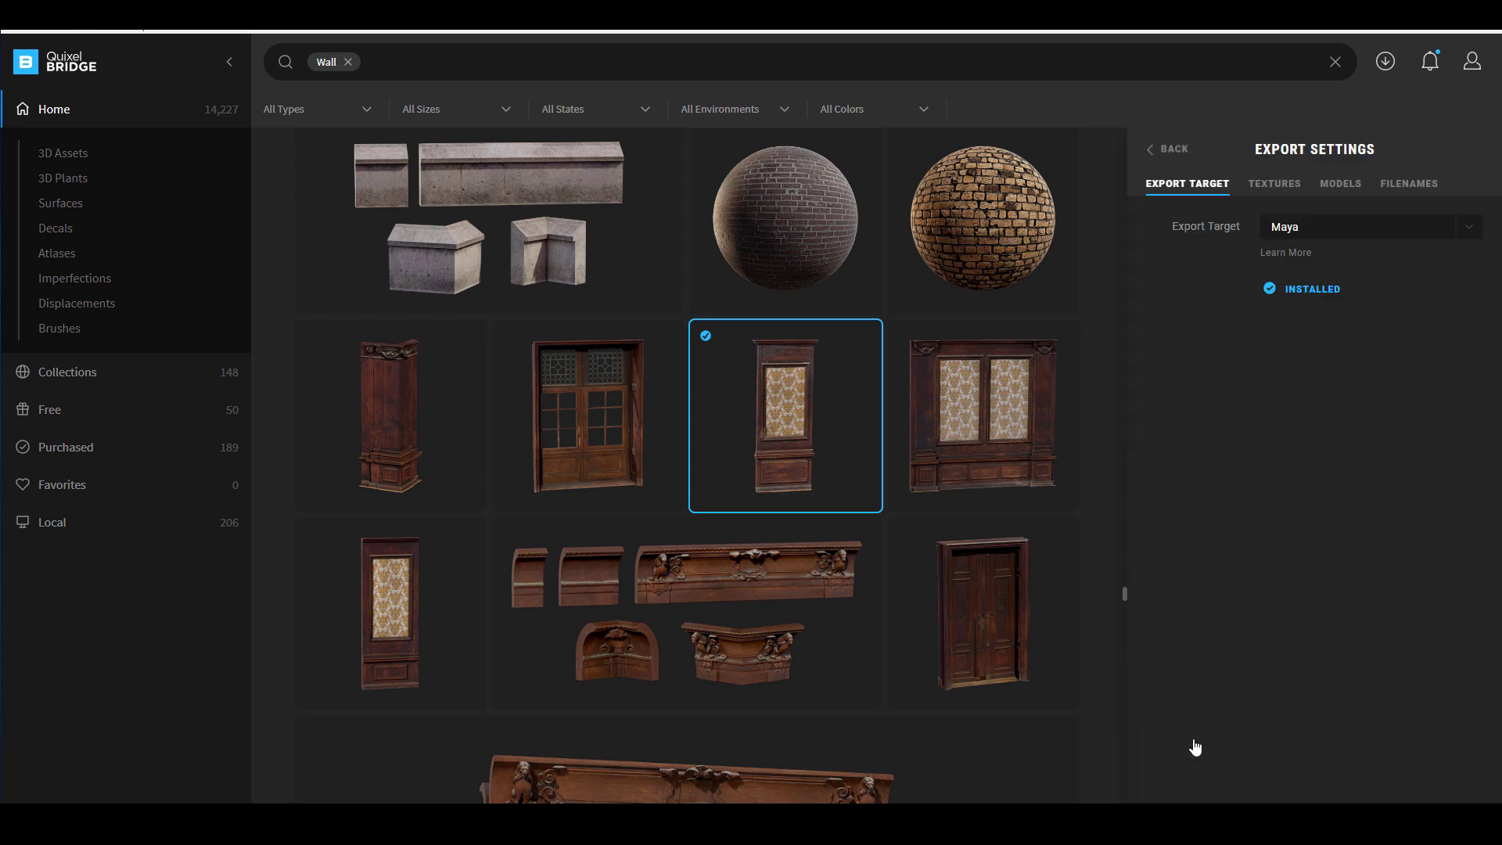
pyautogui.click(1276, 186)
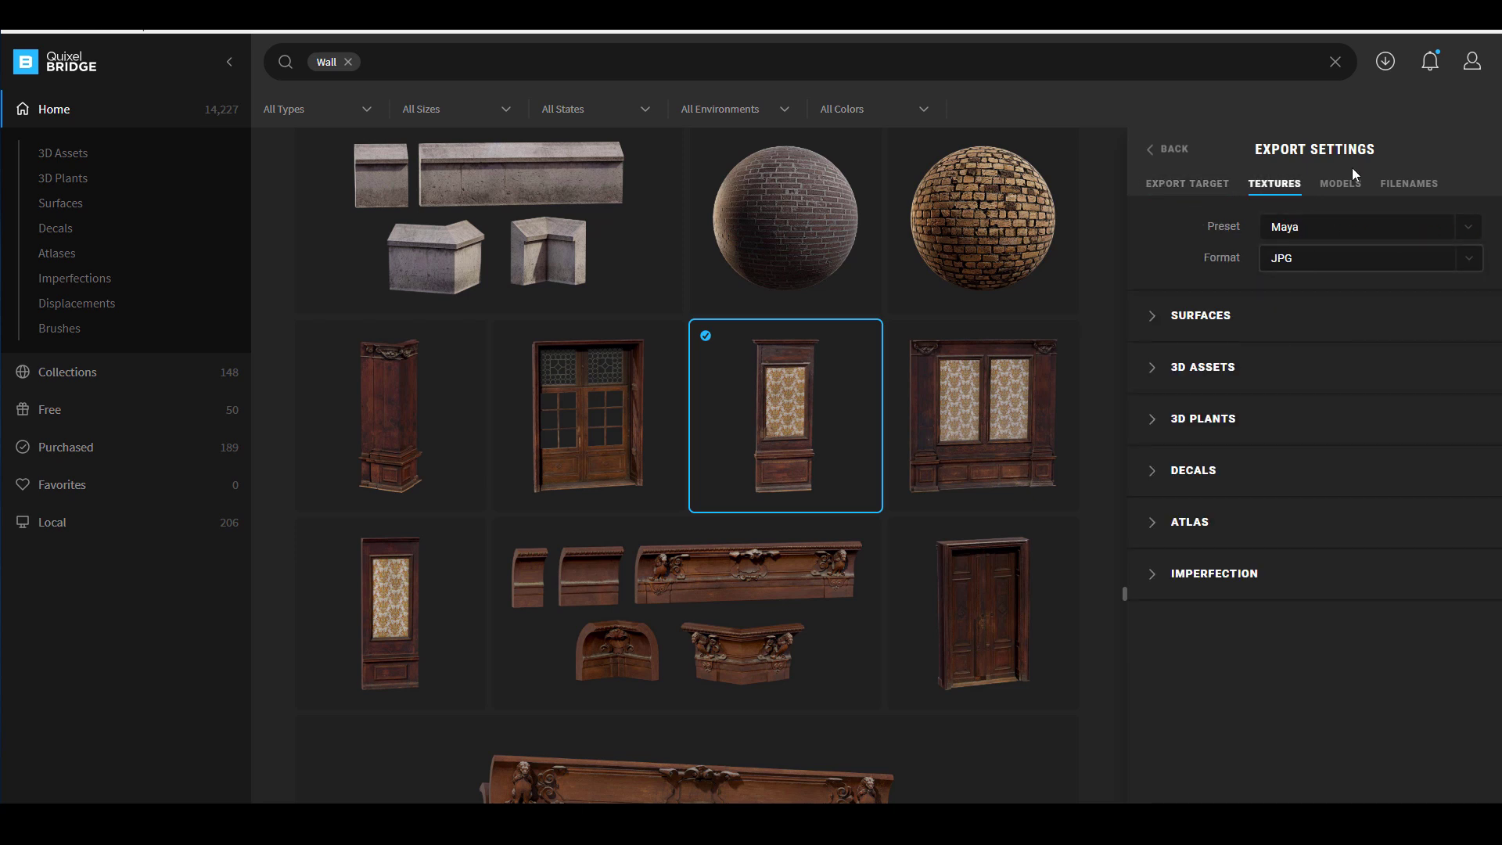
pyautogui.click(1340, 185)
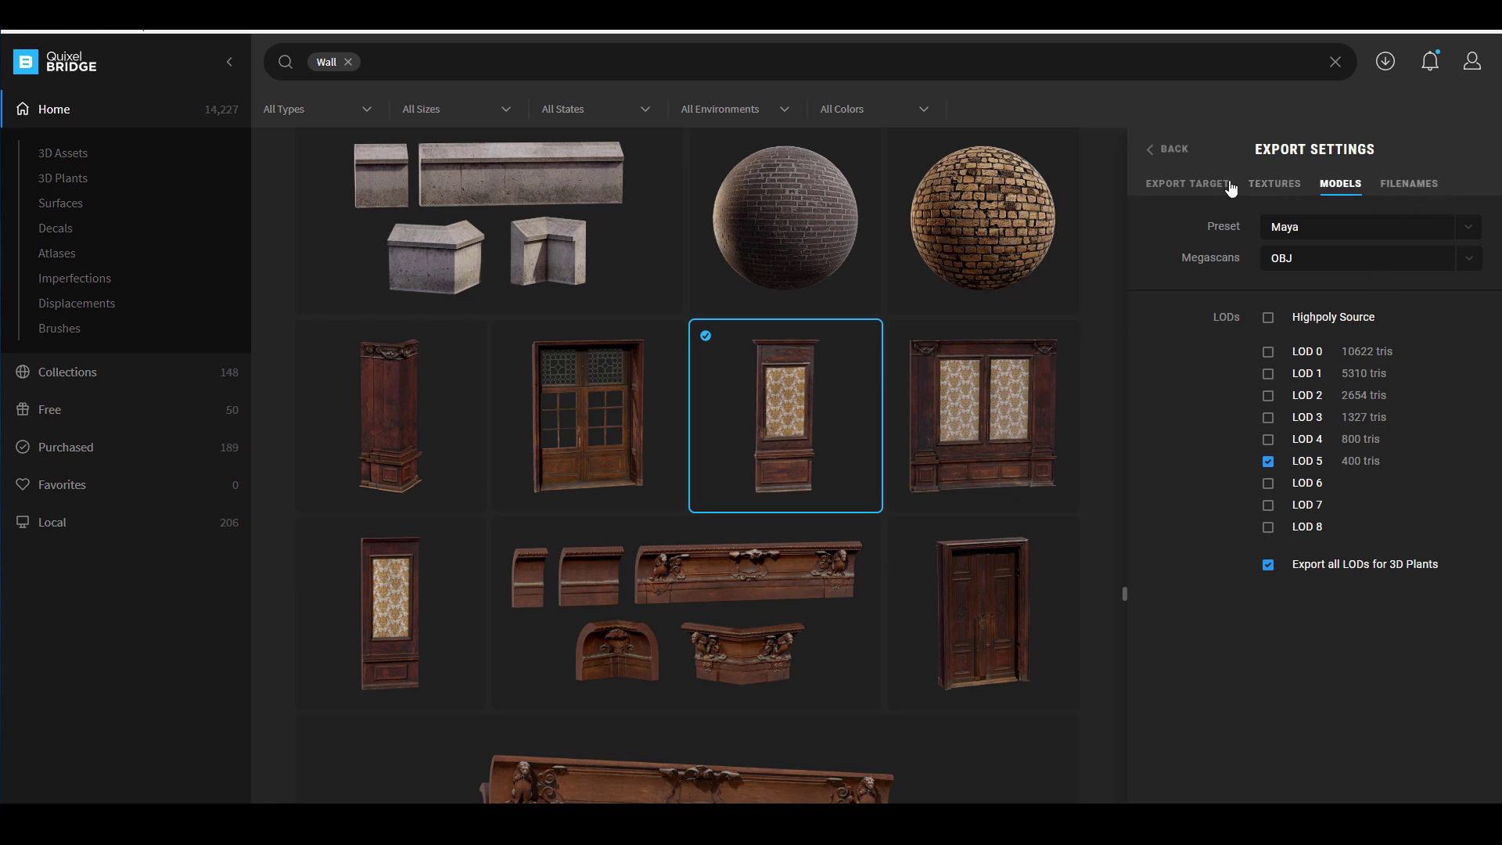
pyautogui.click(1170, 150)
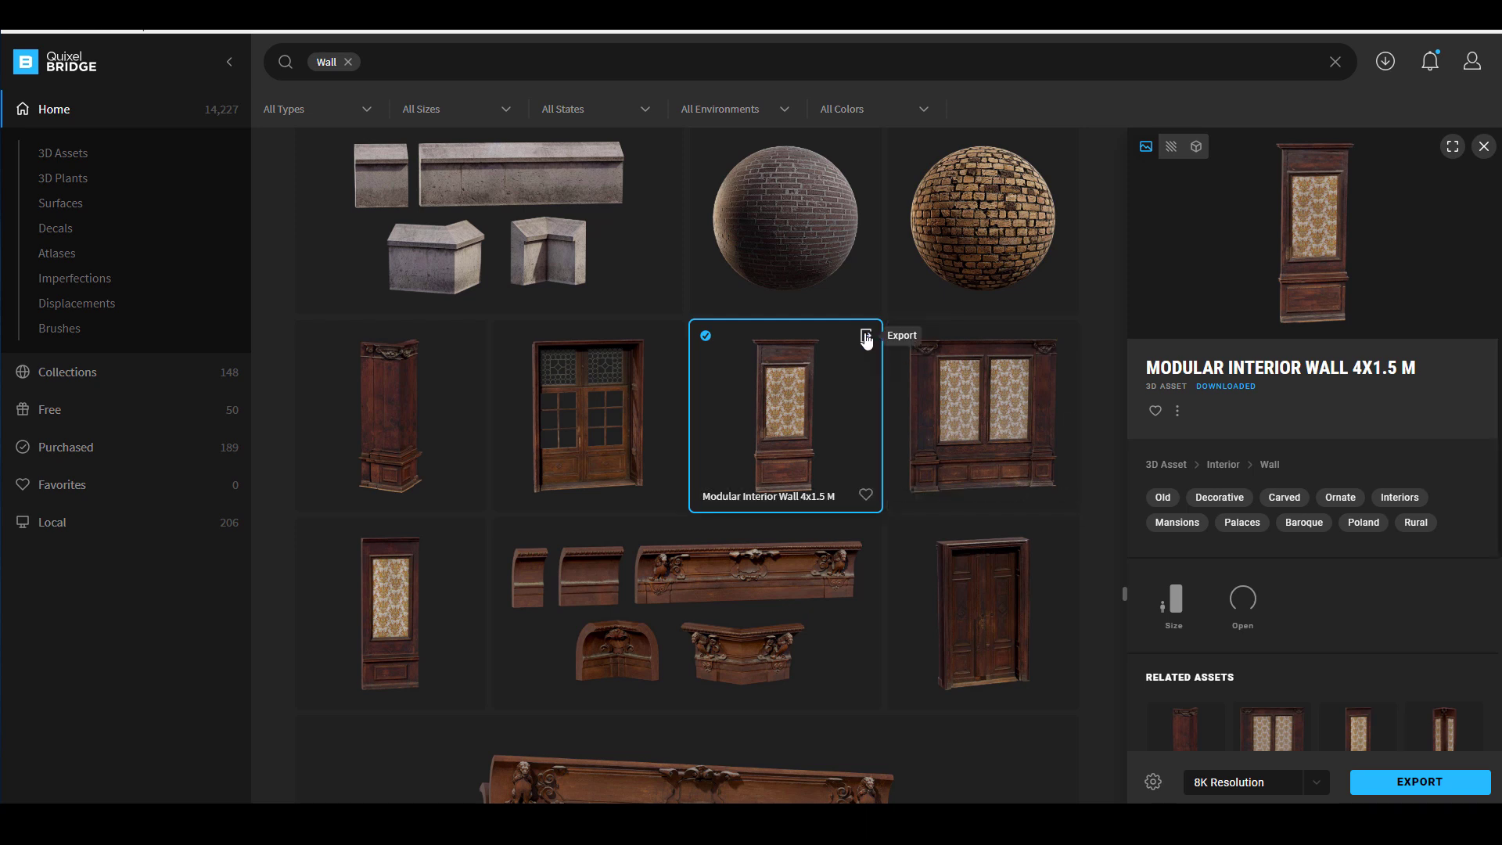
# Step: Export the Modular Interior Wall 4x1.5 M asset into the Maya scene and move the plugin window aside
pyautogui.click(866, 336)
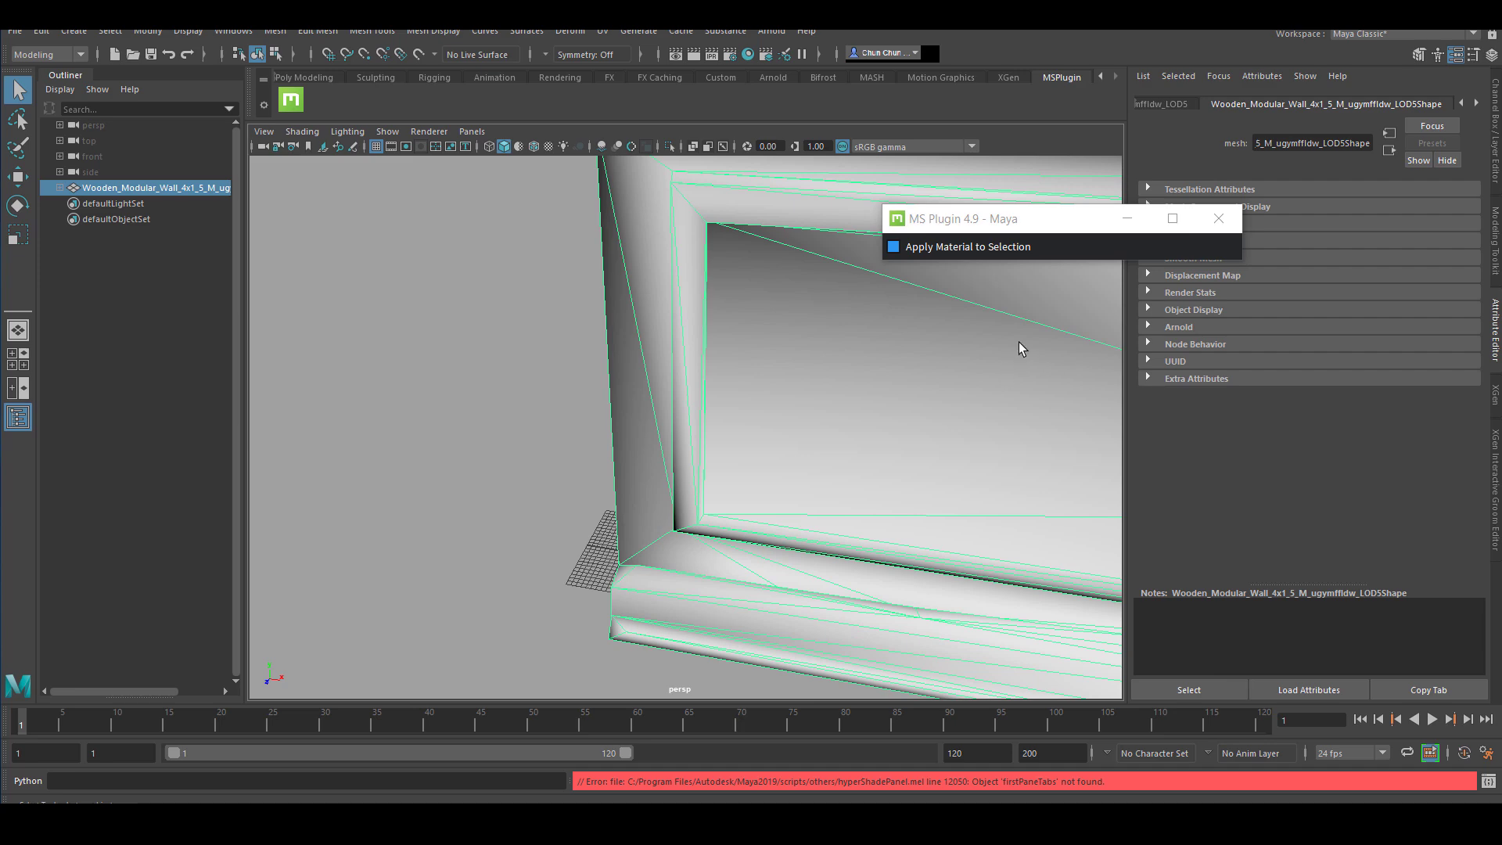
pyautogui.moveTo(1050, 222); pyautogui.dragTo(1182, 336)
pyautogui.keyDown('alt'); pyautogui.moveTo(956, 542); pyautogui.dragTo(265, 471, button='right'); pyautogui.keyUp('alt')
pyautogui.keyDown('alt'); pyautogui.moveTo(978, 485); pyautogui.dragTo(495, 428, button='right'); pyautogui.keyUp('alt')
pyautogui.keyDown('alt'); pyautogui.moveTo(770, 431); pyautogui.dragTo(720, 547, button='middle'); pyautogui.keyUp('alt')
pyautogui.keyDown('alt'); pyautogui.moveTo(705, 470); pyautogui.dragTo(841, 378); pyautogui.keyUp('alt')
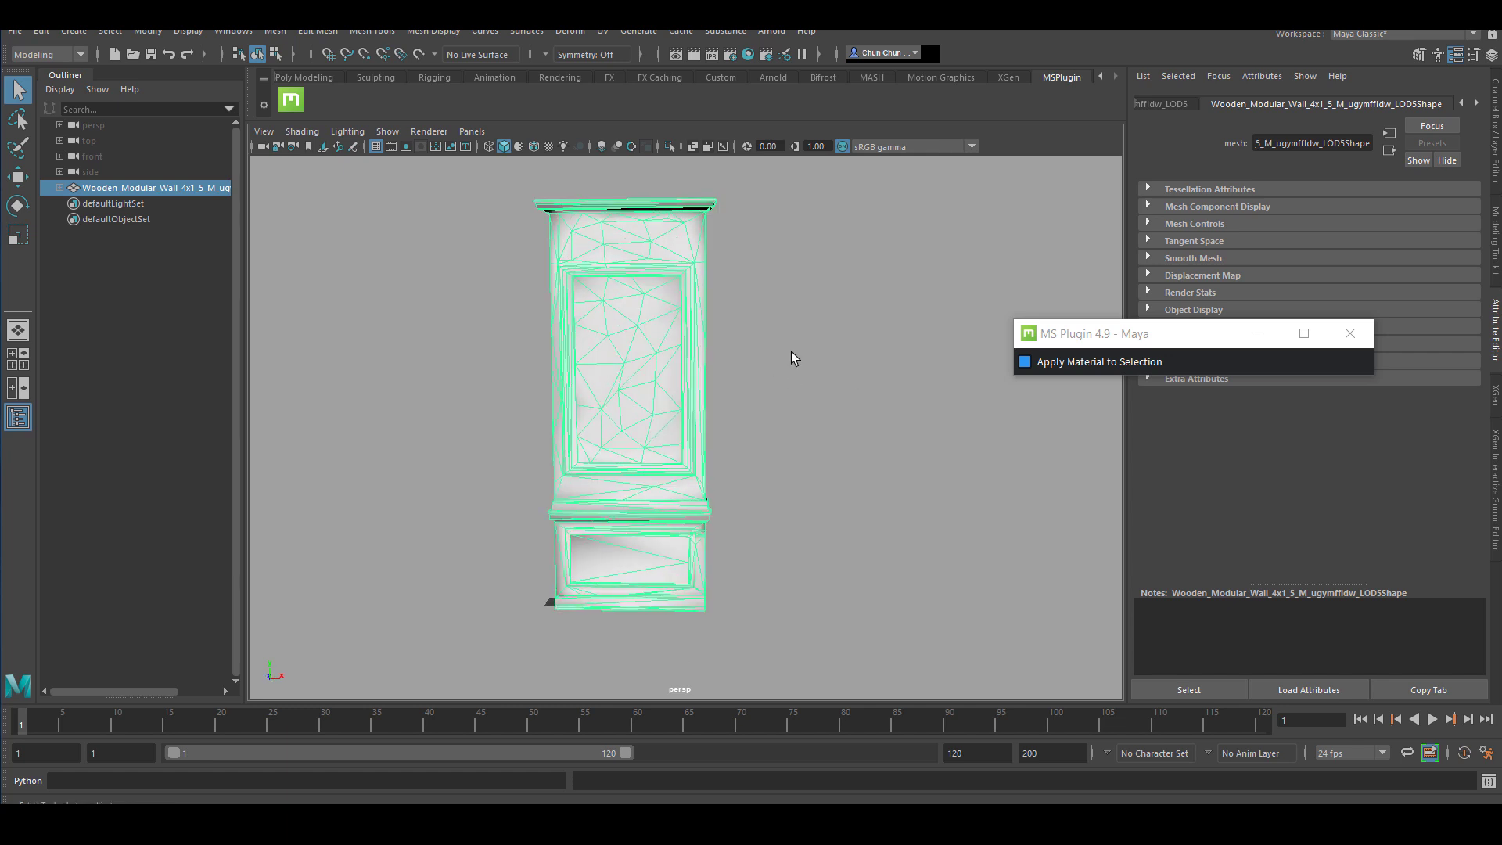
# Step: Turn on textured display in the viewport and deselect the imported wall panel
pyautogui.click(549, 147)
pyautogui.press('6')
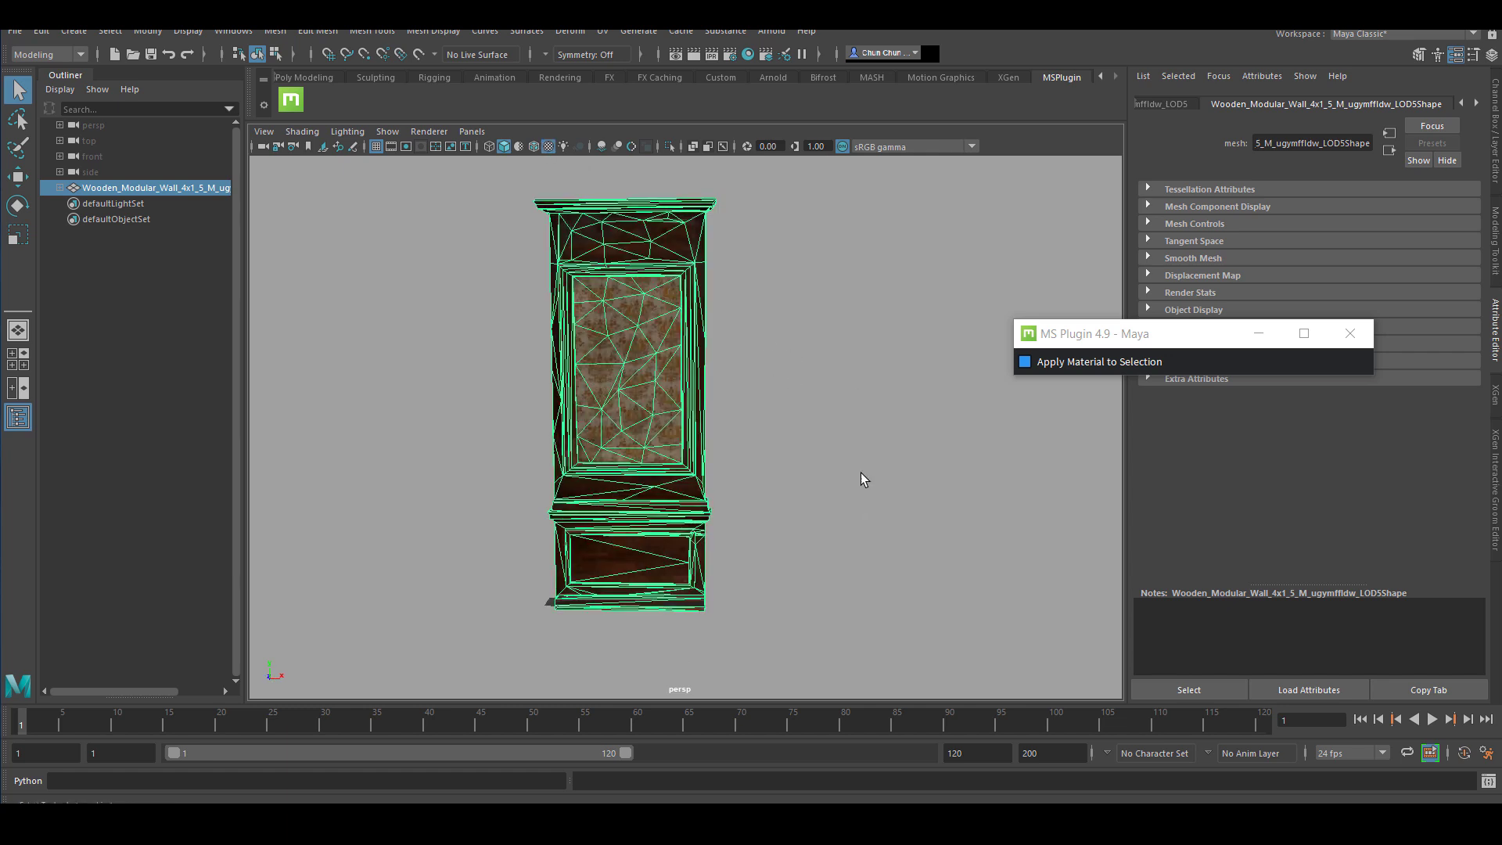
pyautogui.click(834, 515)
pyautogui.keyDown('alt'); pyautogui.moveTo(834, 515); pyautogui.dragTo(587, 491); pyautogui.keyUp('alt')
pyautogui.keyDown('alt'); pyautogui.moveTo(721, 486); pyautogui.dragTo(808, 600); pyautogui.keyUp('alt')
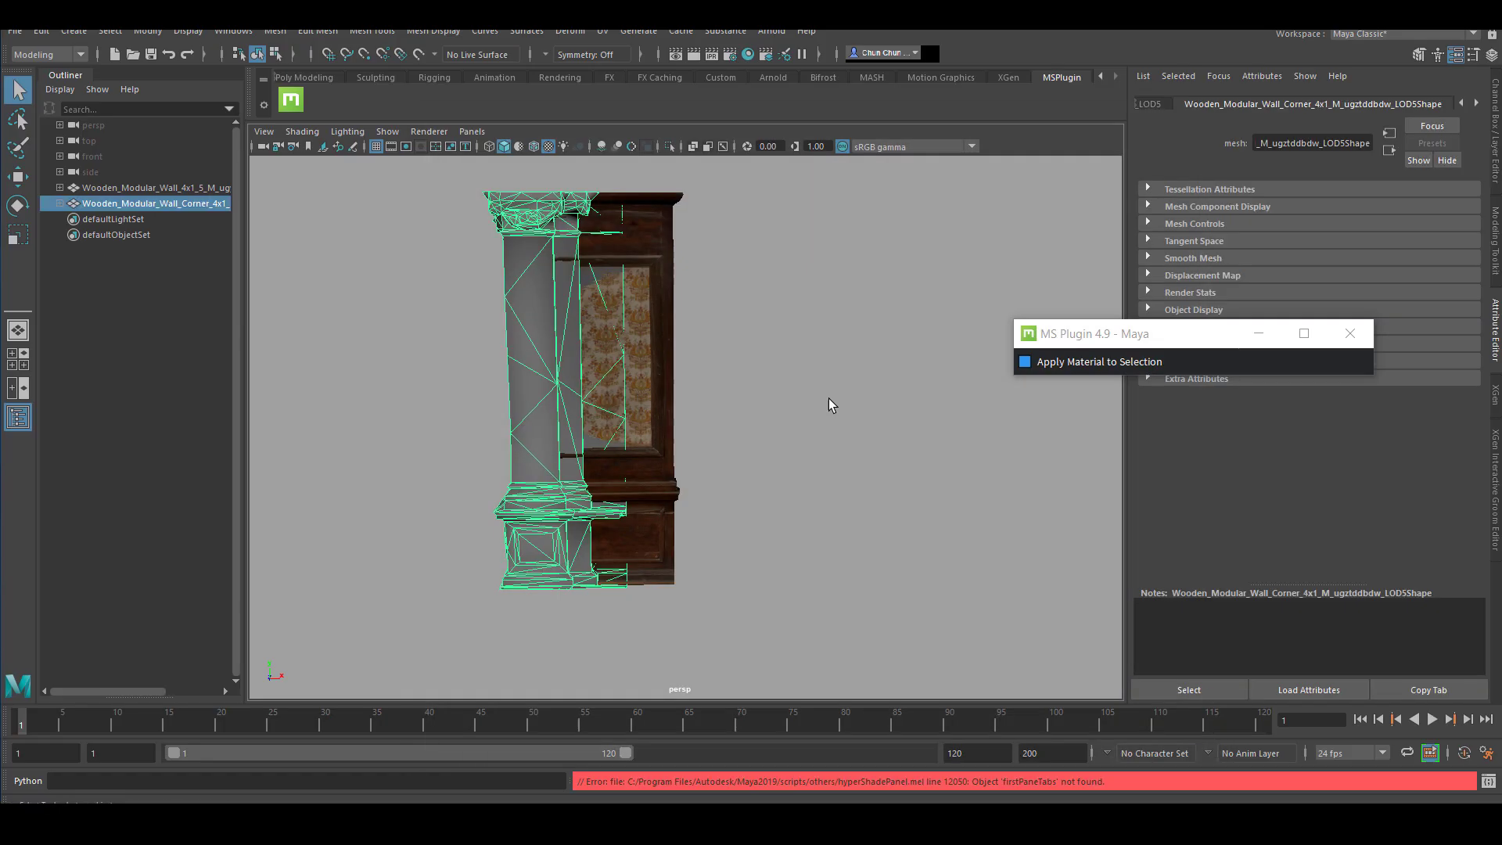
# Step: Arrange the wall corner, its second copy and the wall panel into a modular interior layout
pyautogui.keyDown('alt'); pyautogui.moveTo(828, 406); pyautogui.dragTo(535, 553); pyautogui.keyUp('alt')
pyautogui.click(534, 553)
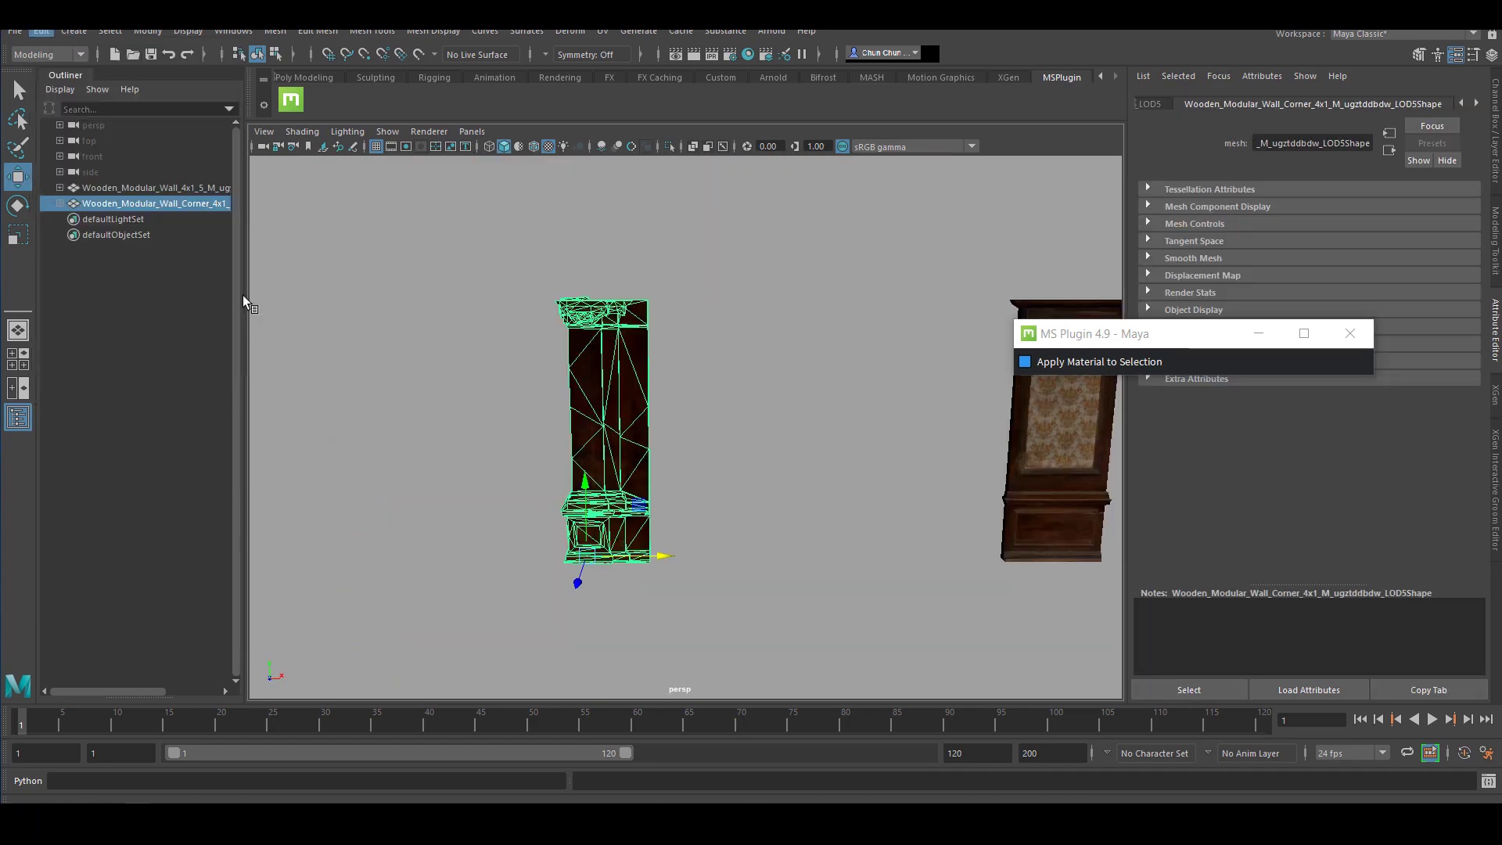
pyautogui.scroll(5, 727, 664)
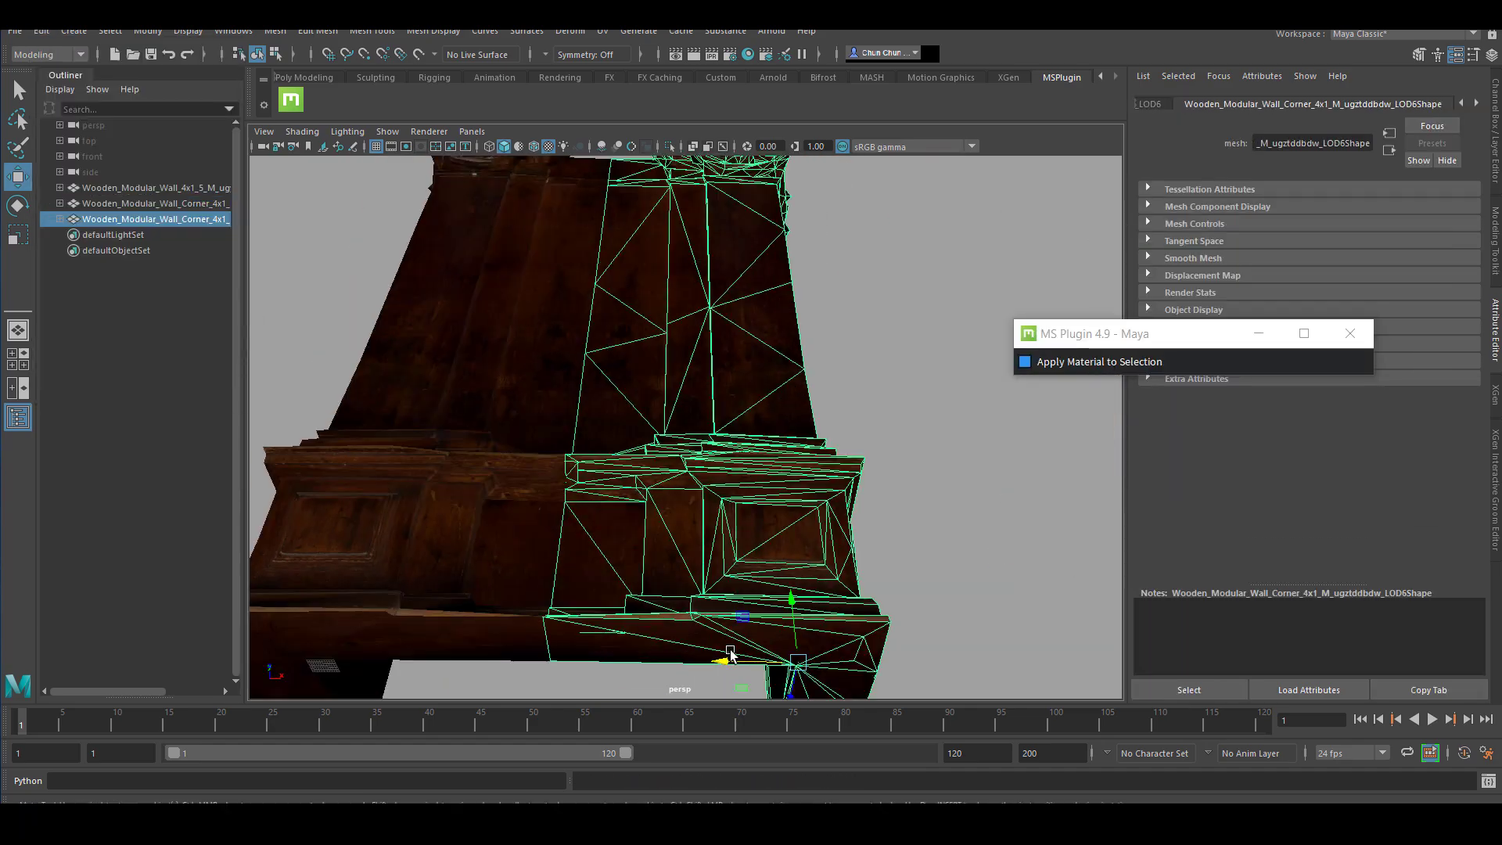
pyautogui.scroll(-5, 486, 537)
pyautogui.keyDown('alt'); pyautogui.moveTo(487, 537); pyautogui.dragTo(513, 503); pyautogui.keyUp('alt')
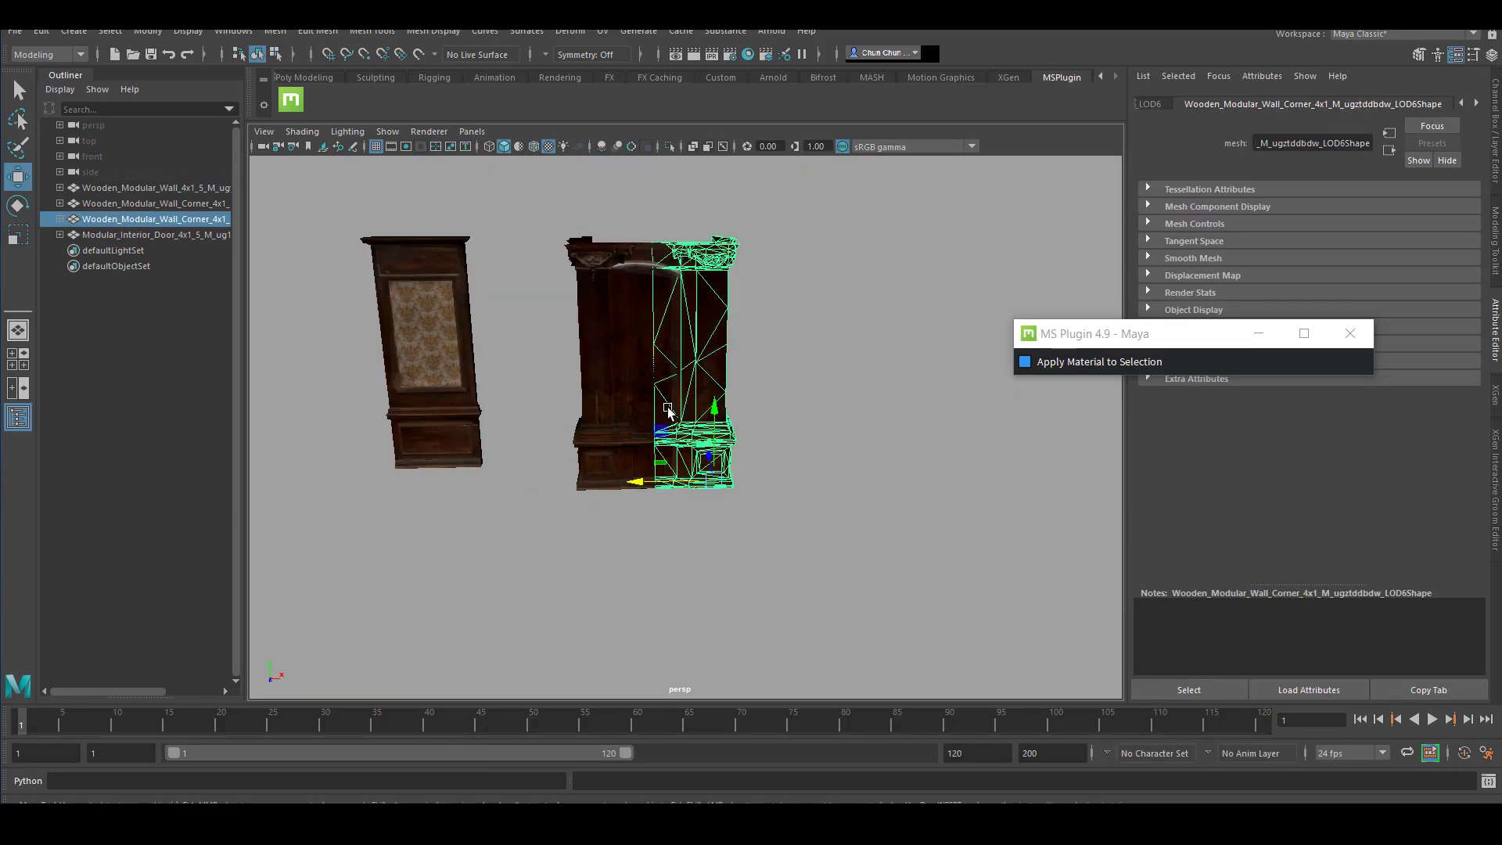
pyautogui.scroll(5, 689, 422)
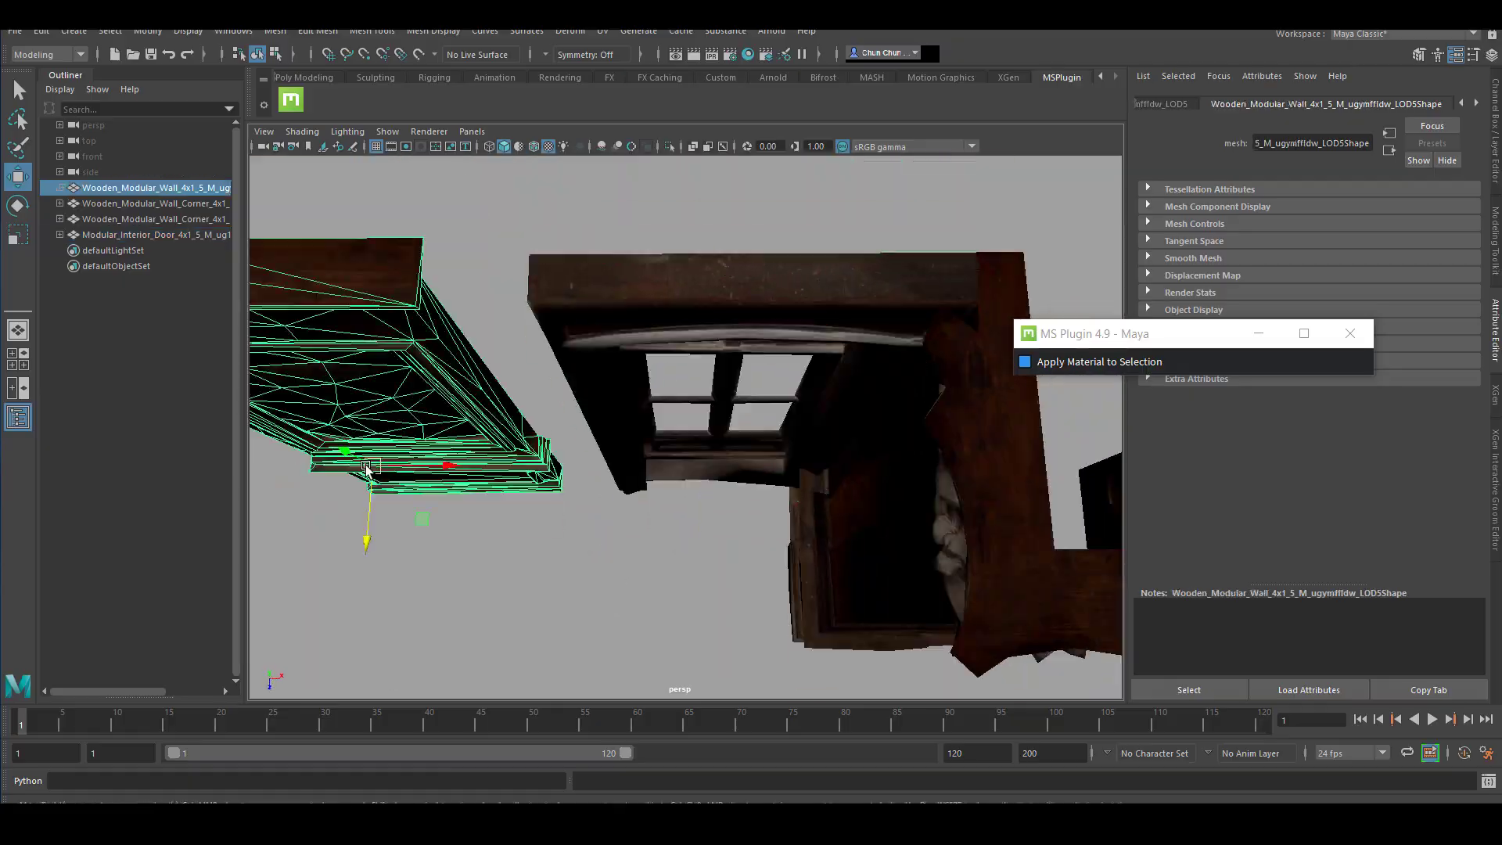
pyautogui.click(725, 607)
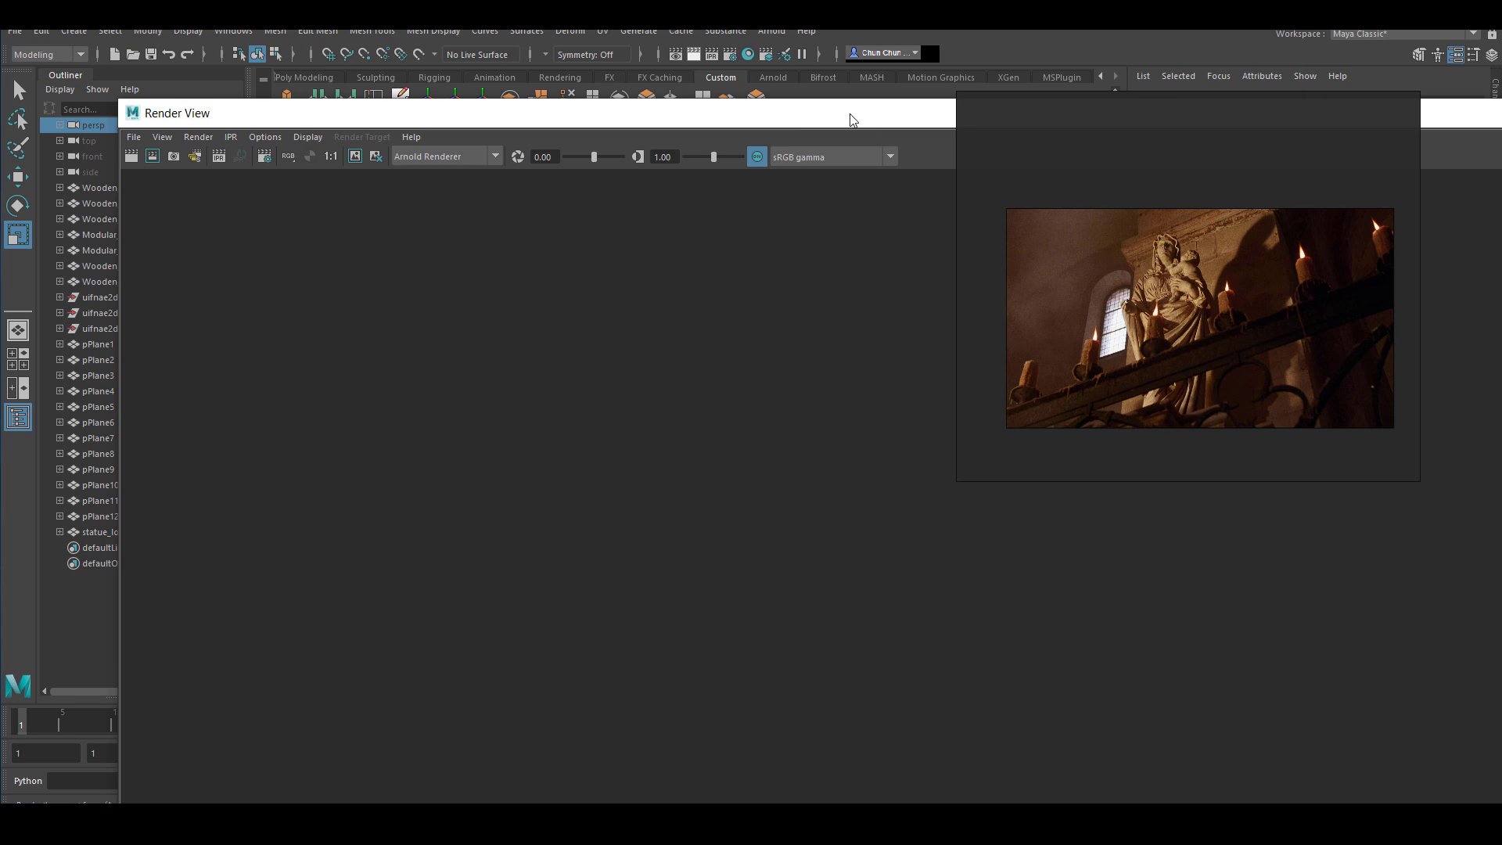
# Step: Clear the Render View out of the way and select the statue behind the handrail with the Move tool
pyautogui.moveTo(851, 117); pyautogui.dragTo(514, 156)
pyautogui.click(1312, 150)
pyautogui.moveTo(1283, 188); pyautogui.dragTo(1416, 213, button='right')
pyautogui.click(640, 430)
pyautogui.press('w')
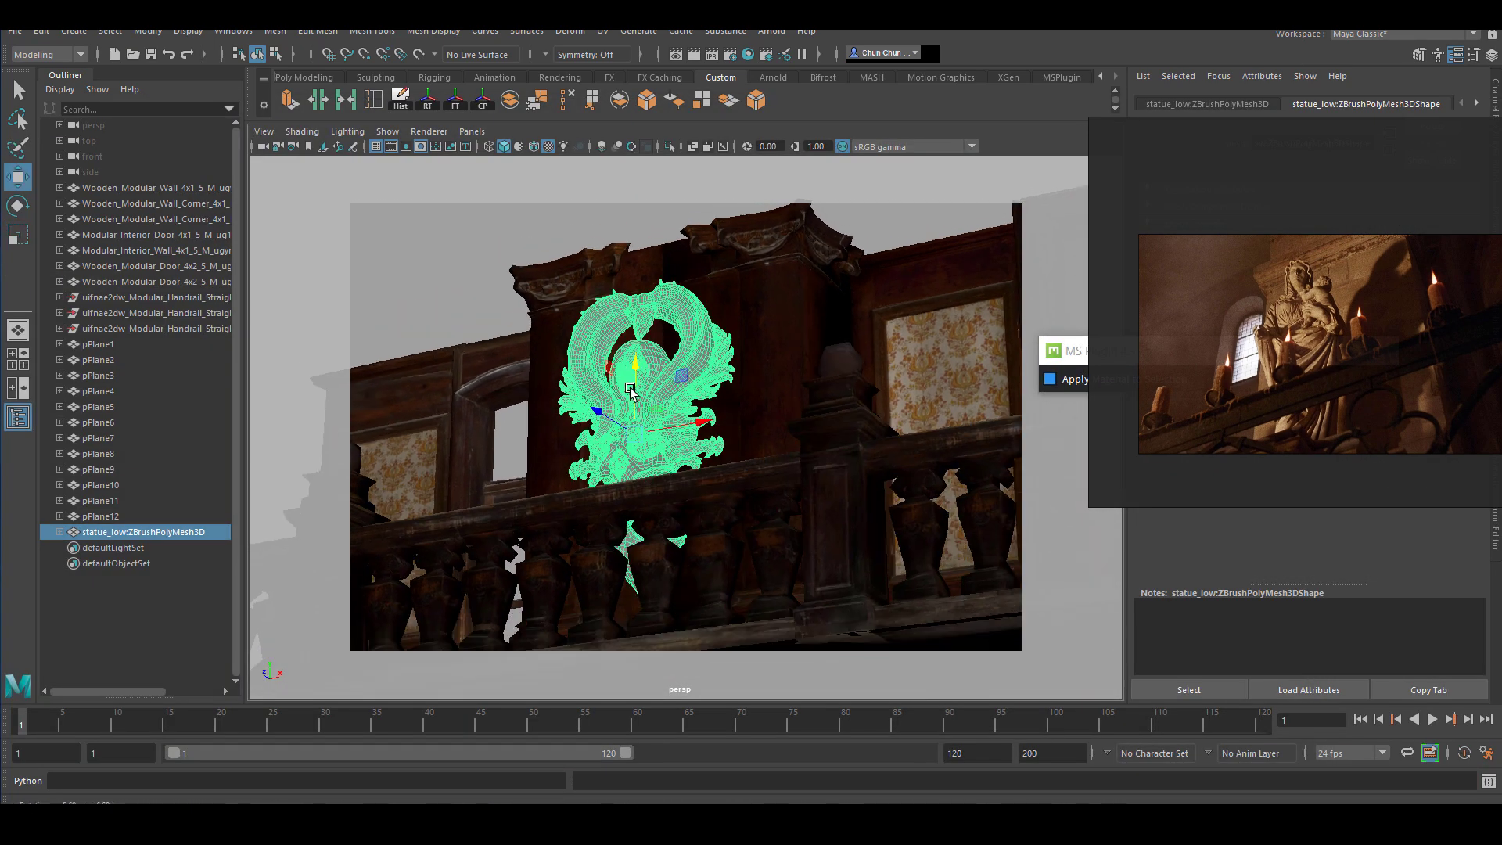
pyautogui.click(665, 501)
pyautogui.keyDown('alt'); pyautogui.moveTo(665, 501); pyautogui.dragTo(680, 536); pyautogui.keyUp('alt')
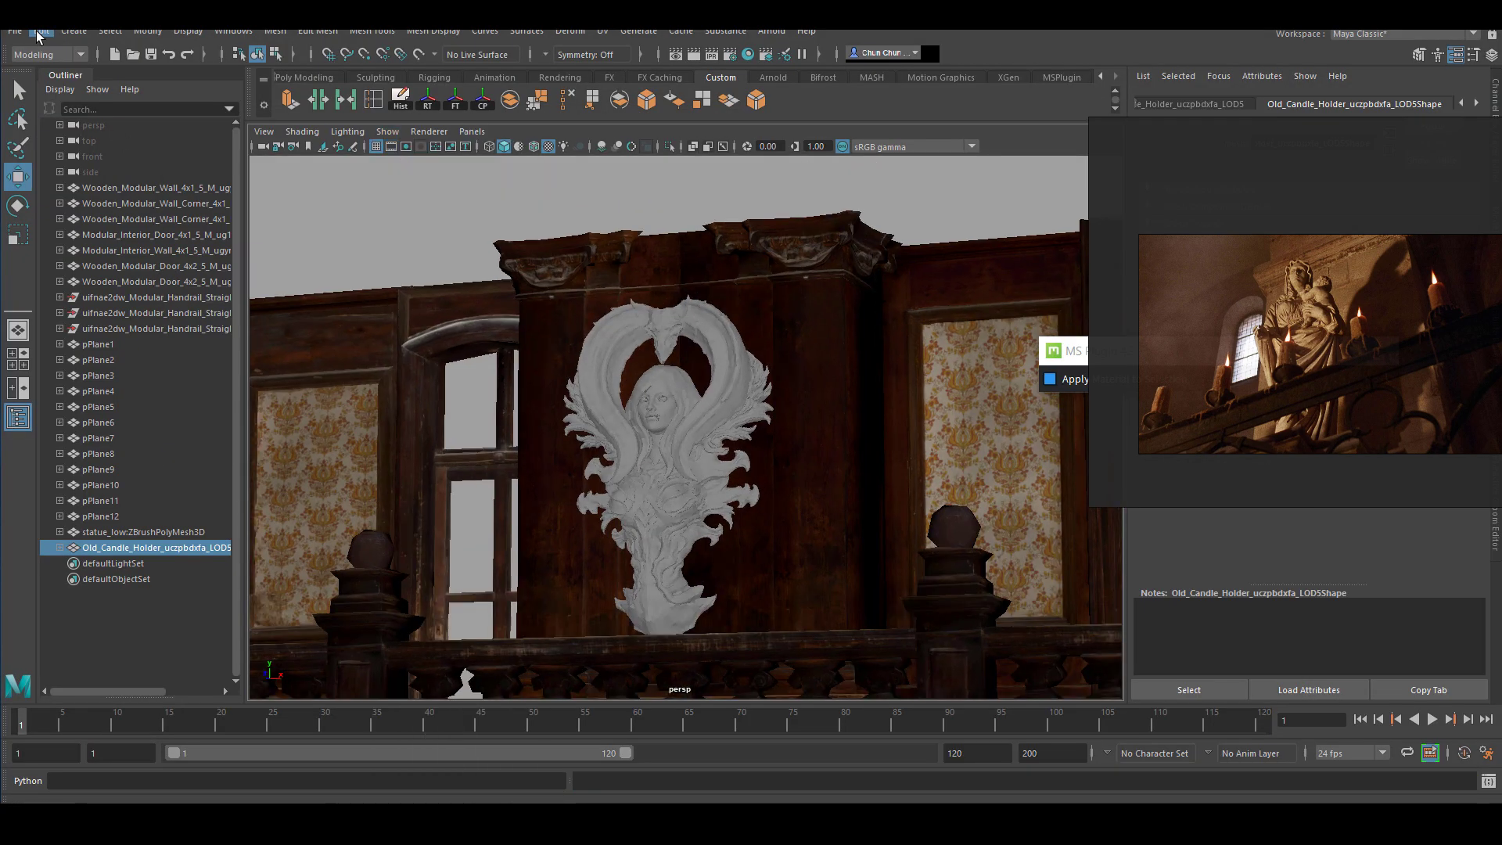
# Step: Rename the new camera as shot and activate scaling for the old candle holder near the handrail
pyautogui.doubleClick(101, 564)
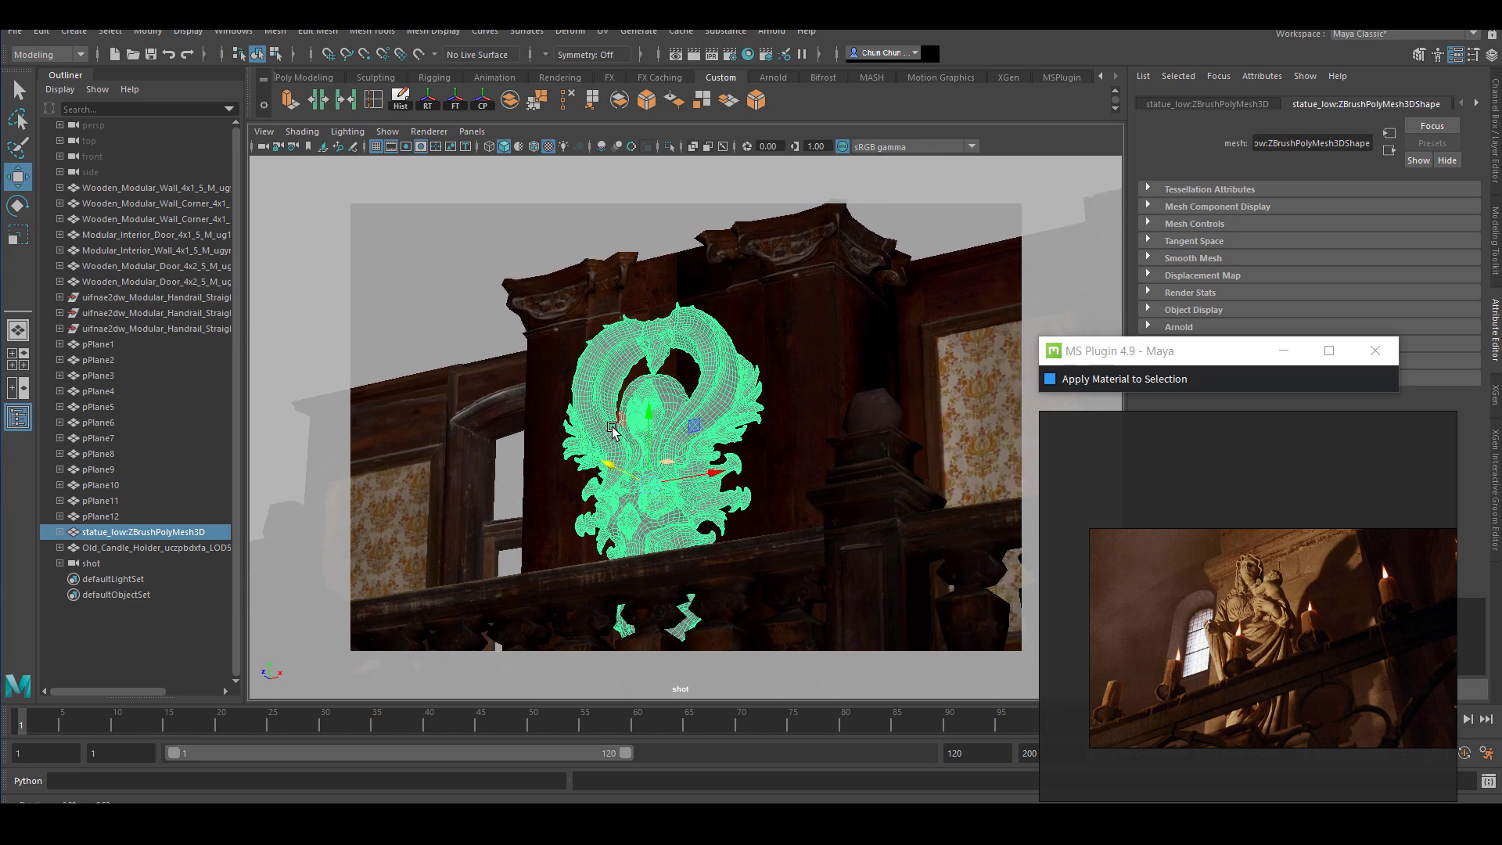
pyautogui.click(529, 449)
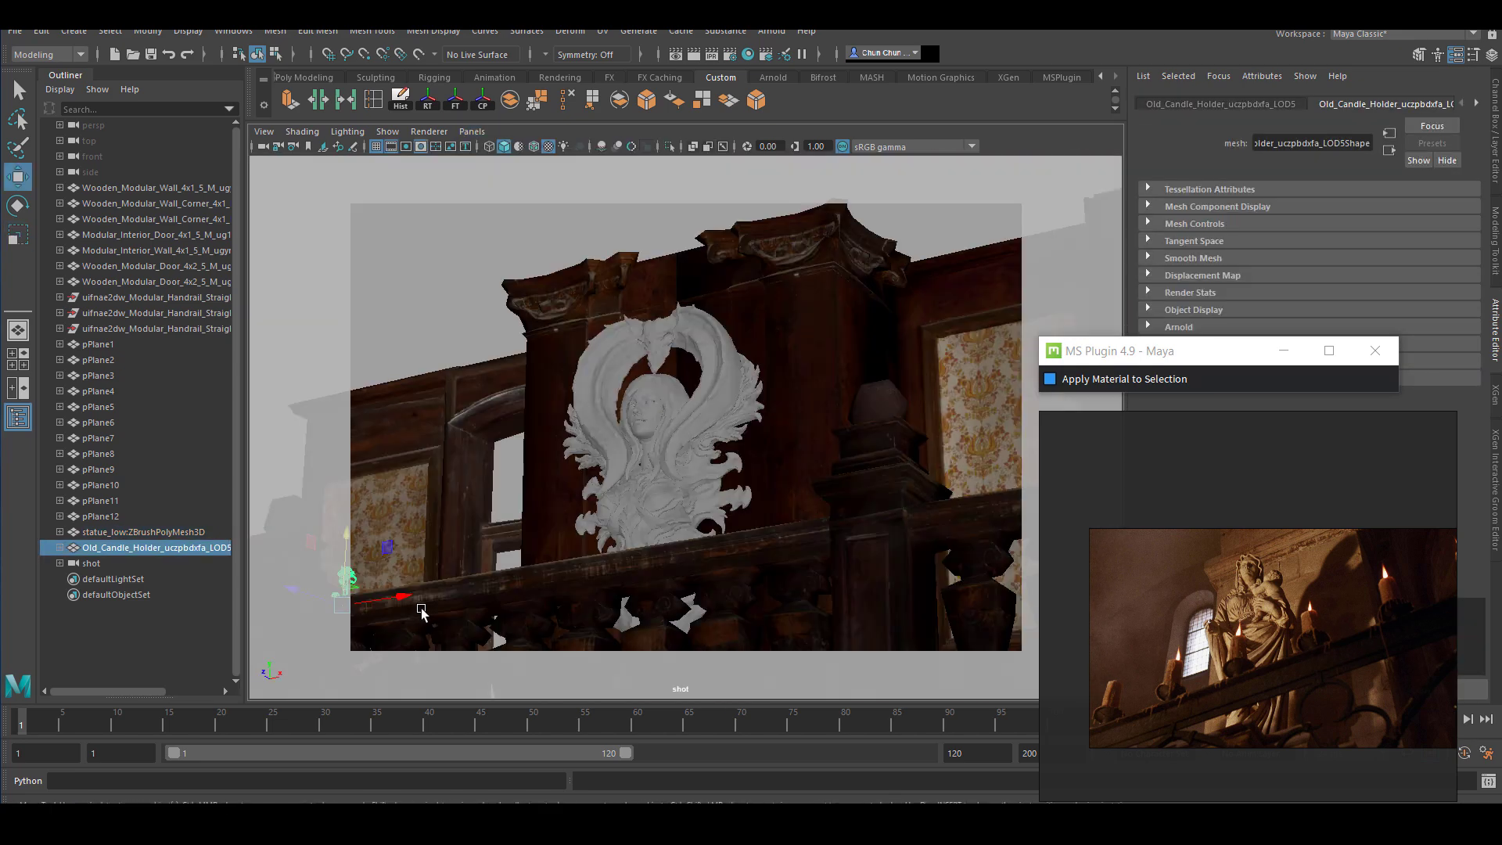
pyautogui.press('r')
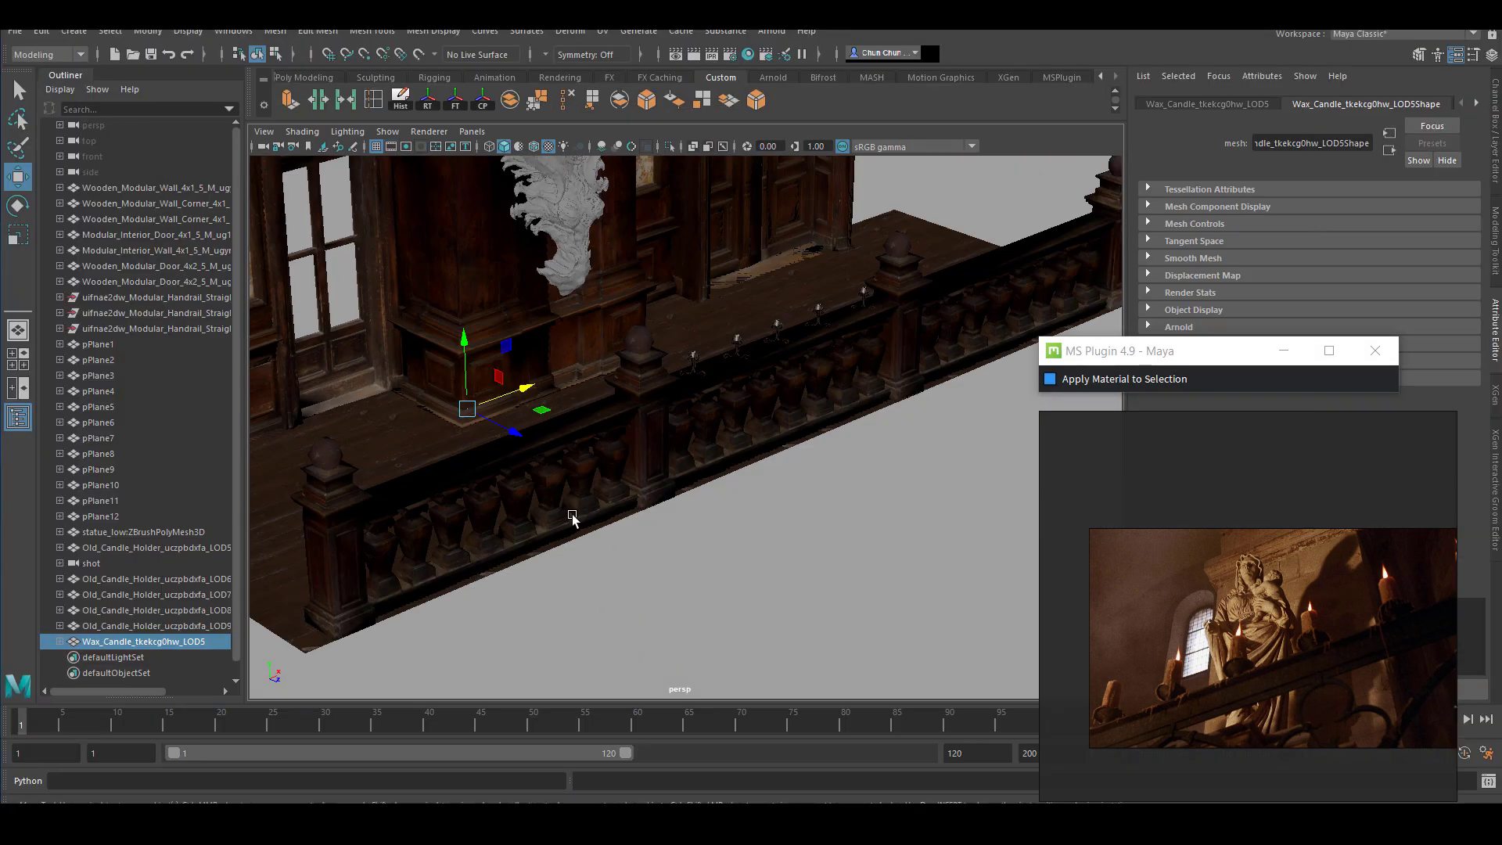
pyautogui.press('f')
pyautogui.scroll(-5, 728, 438)
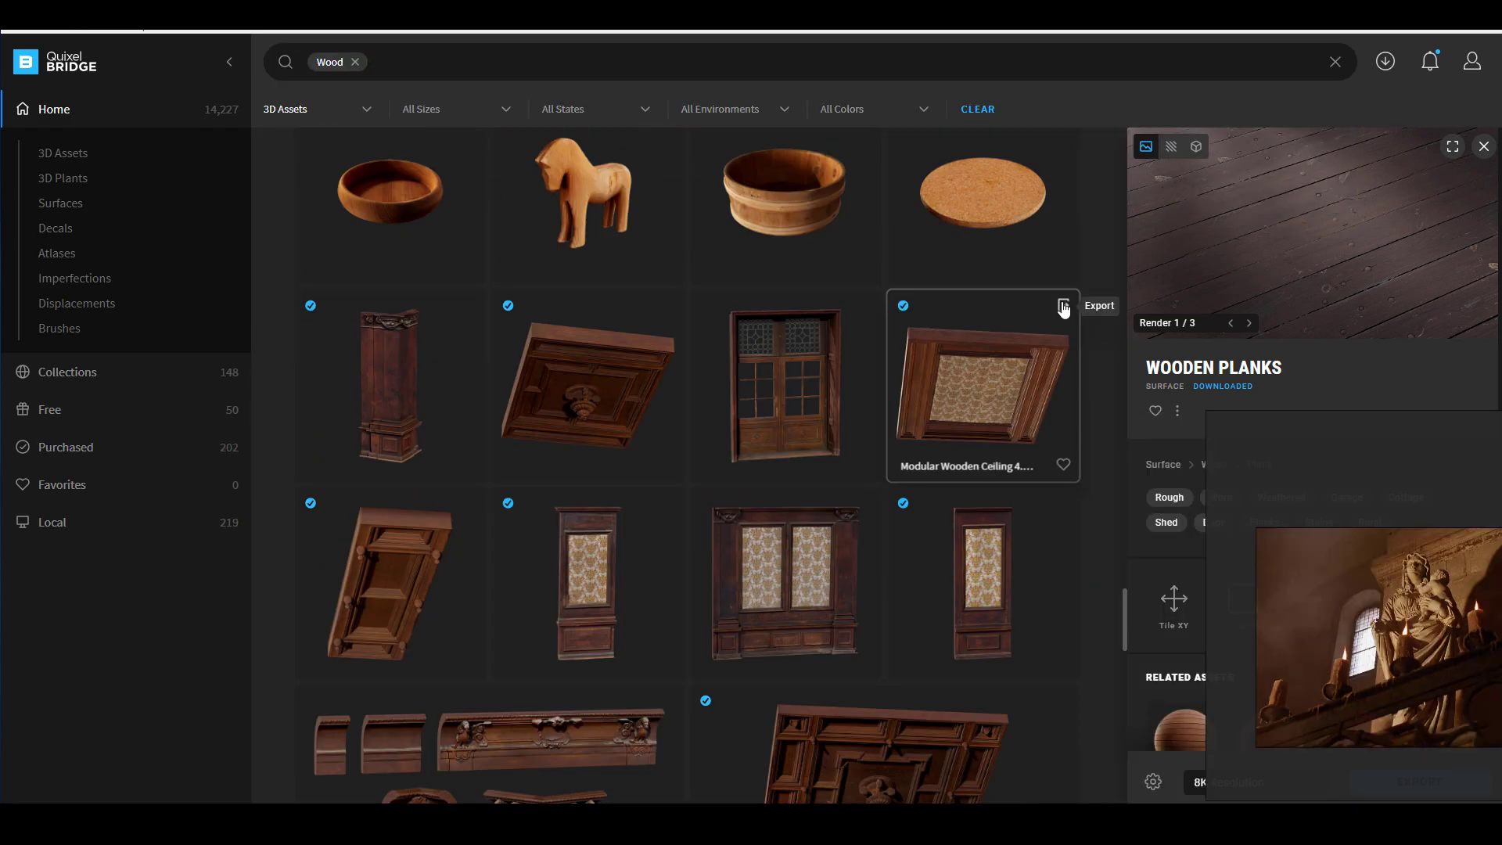
# Step: Export the Modular Wooden Ceiling 4x4 M from Quixel Bridge into the Maya scene and arrange the ceiling panels above the walls
pyautogui.click(1063, 306)
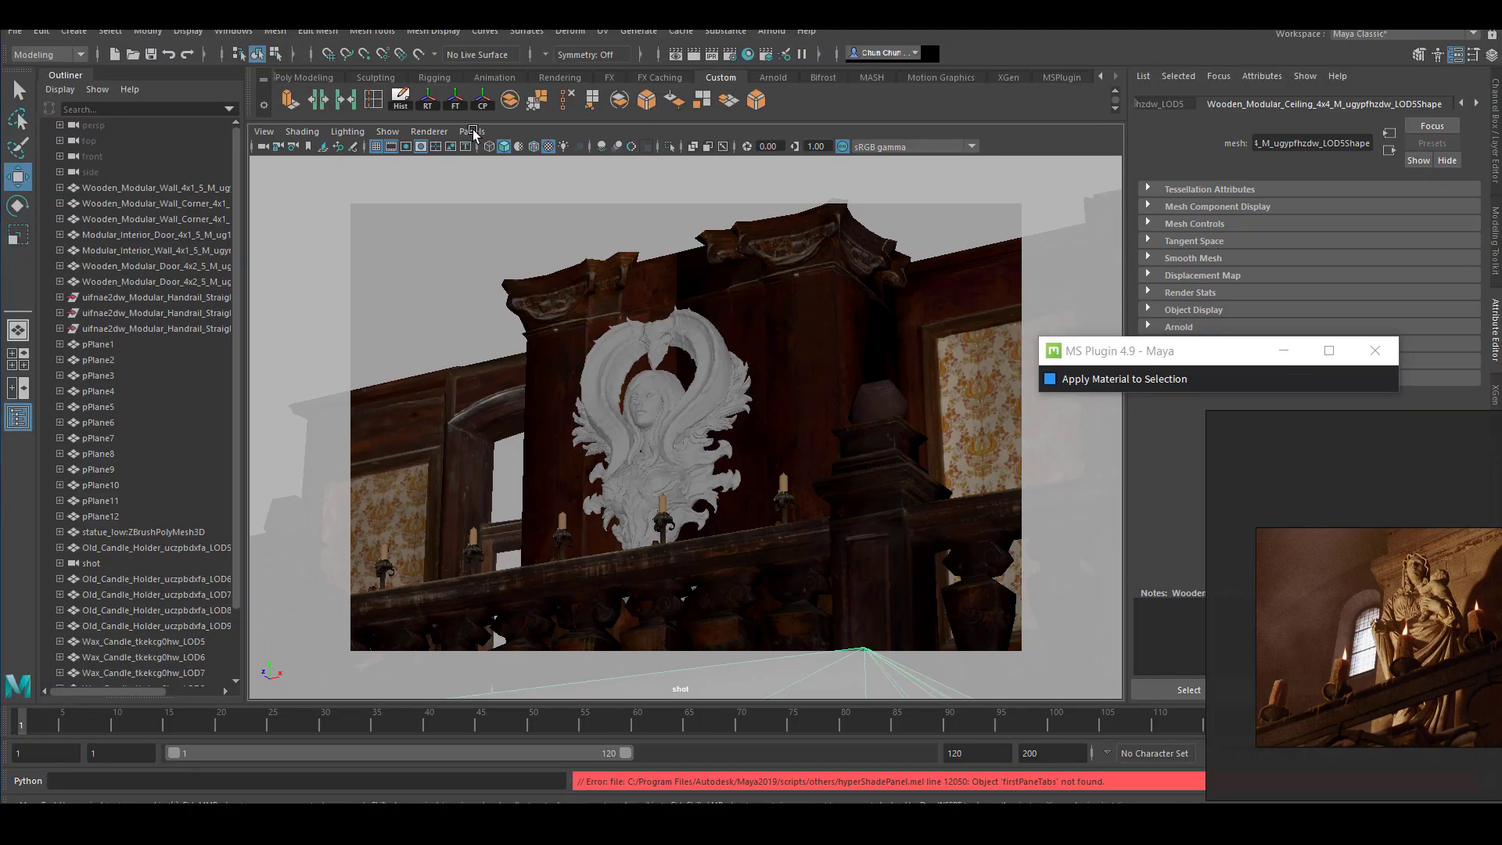
pyautogui.keyDown('alt'); pyautogui.moveTo(501, 625); pyautogui.dragTo(755, 412); pyautogui.keyUp('alt')
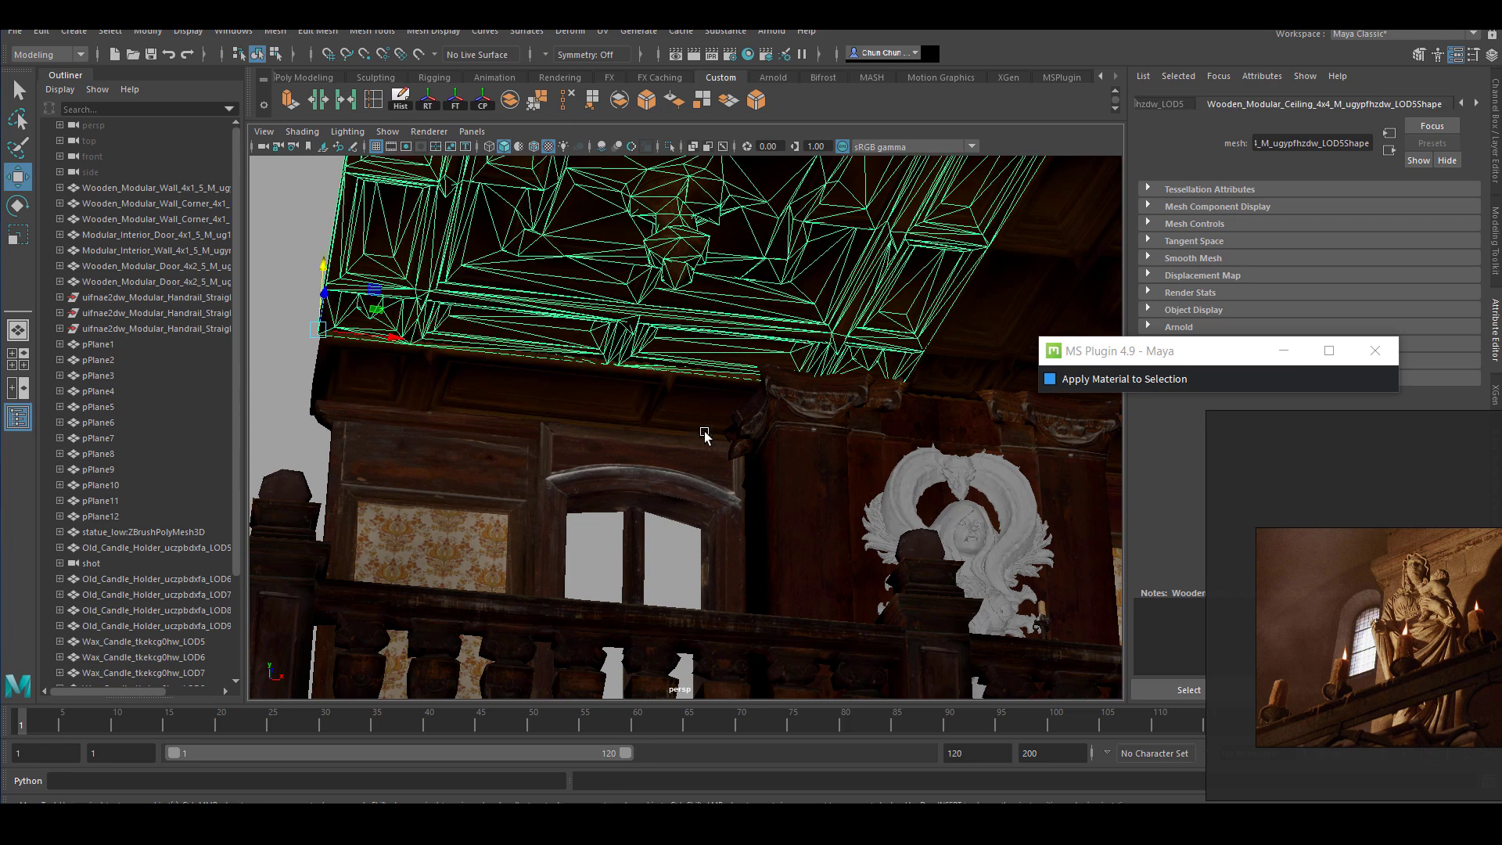
pyautogui.keyDown('alt'); pyautogui.moveTo(704, 435); pyautogui.dragTo(885, 412); pyautogui.keyUp('alt')
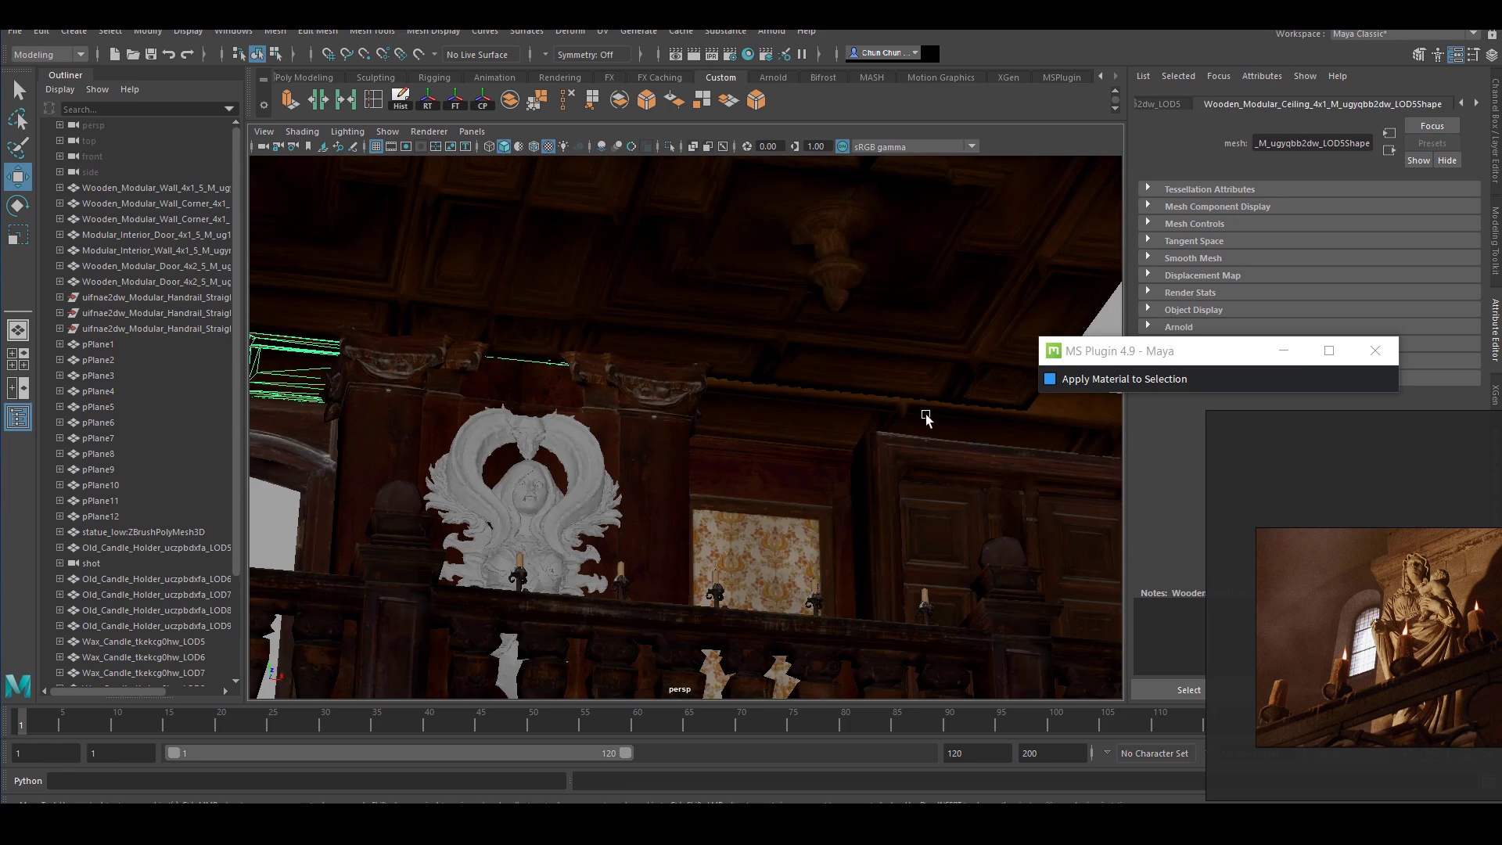
pyautogui.keyDown('shift'); pyautogui.click(885, 413); pyautogui.keyUp('shift')
pyautogui.scroll(2, 884, 413)
pyautogui.moveTo(535, 374); pyautogui.dragTo(590, 493)
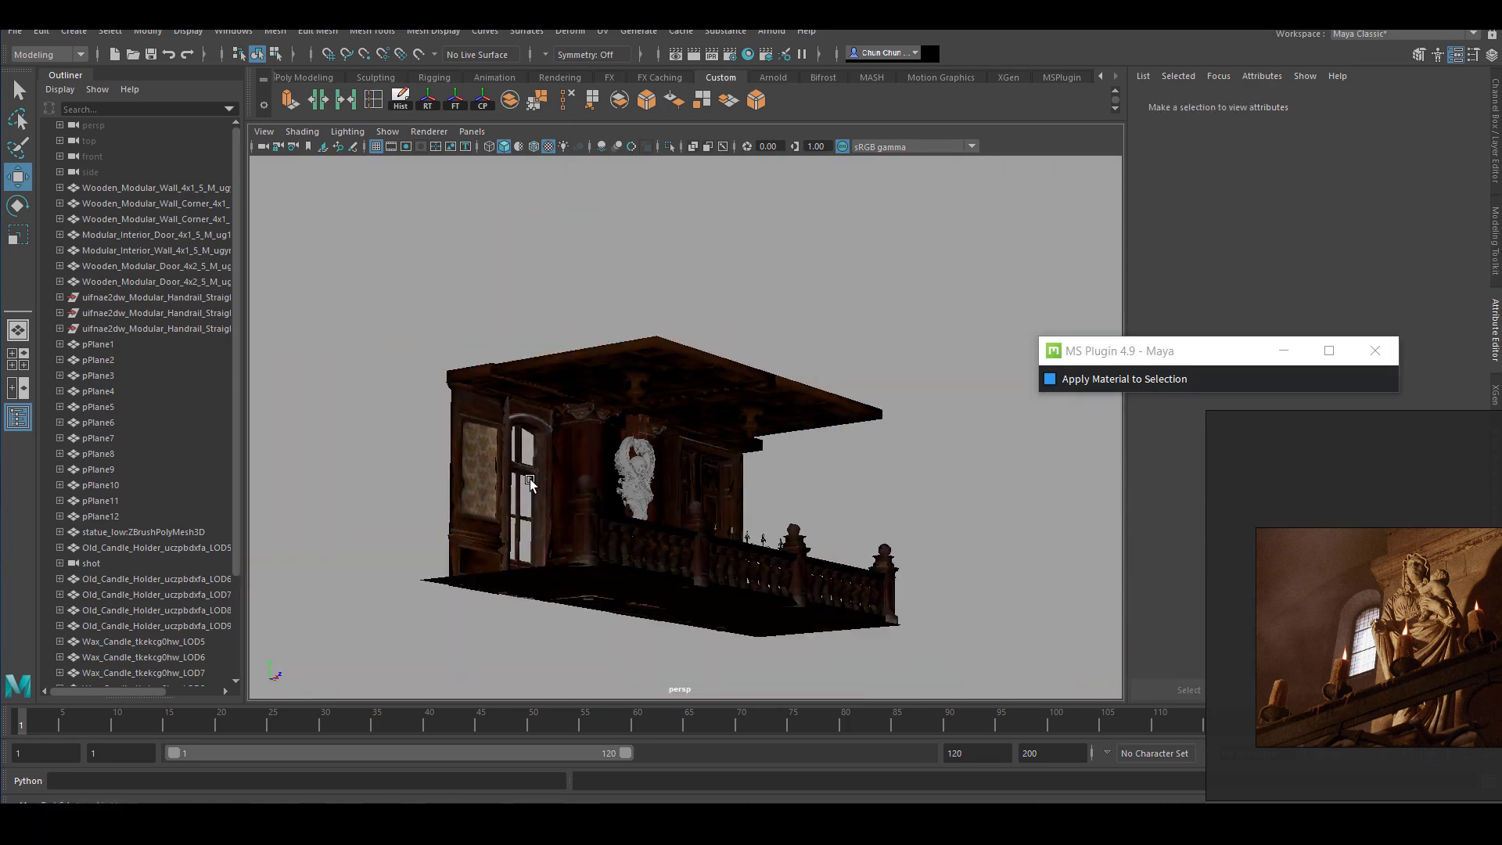
# Step: Look through the shot camera at the composed scene and nudge the Megascans plugin window aside
pyautogui.moveTo(623, 323); pyautogui.dragTo(472, 134)
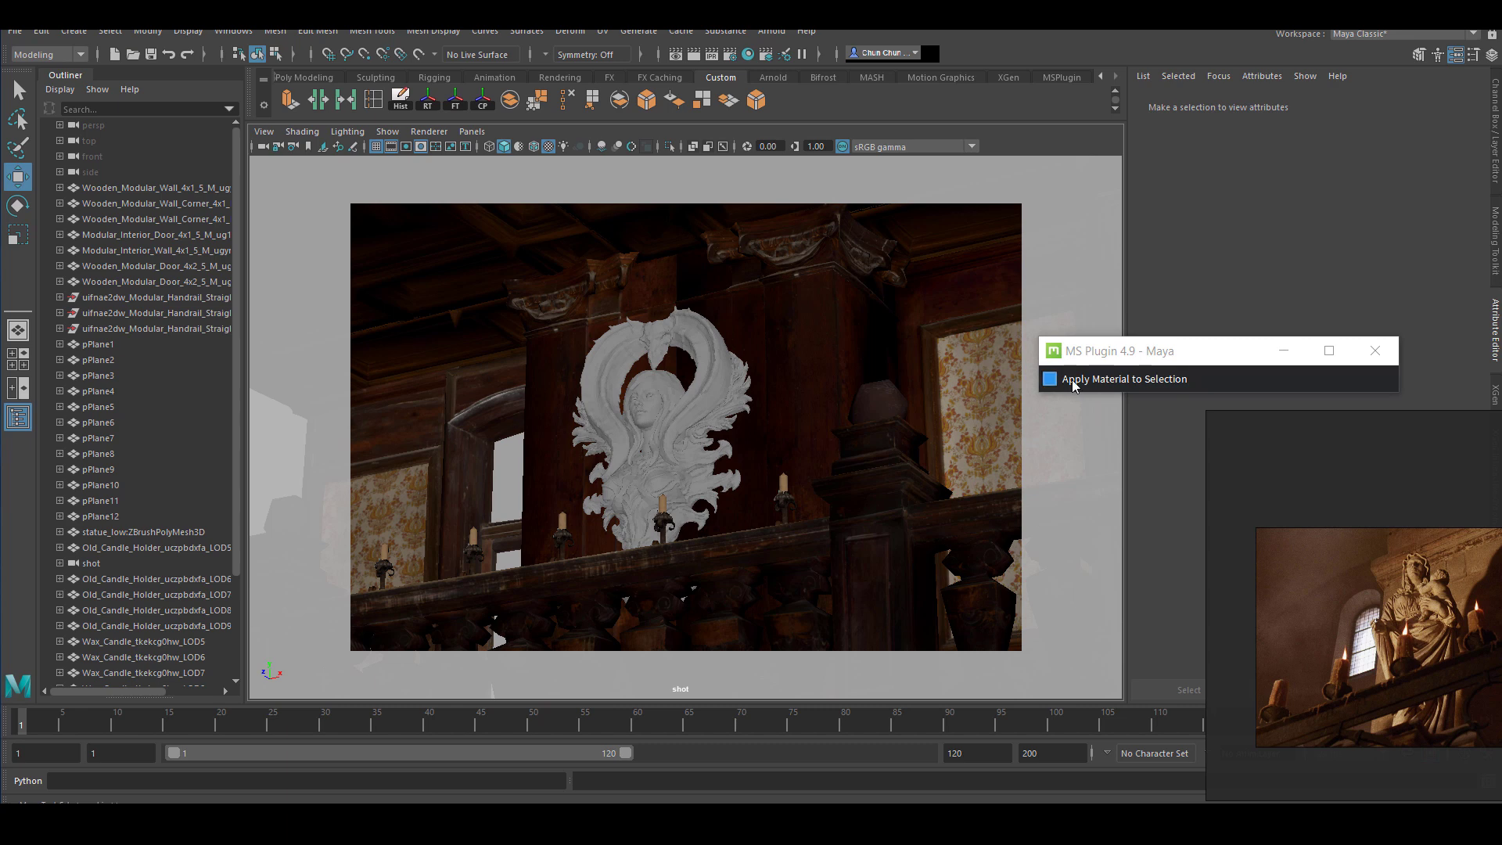
pyautogui.moveTo(1103, 346); pyautogui.dragTo(1119, 347)
pyautogui.click(15, 32)
pyautogui.click(36, 94)
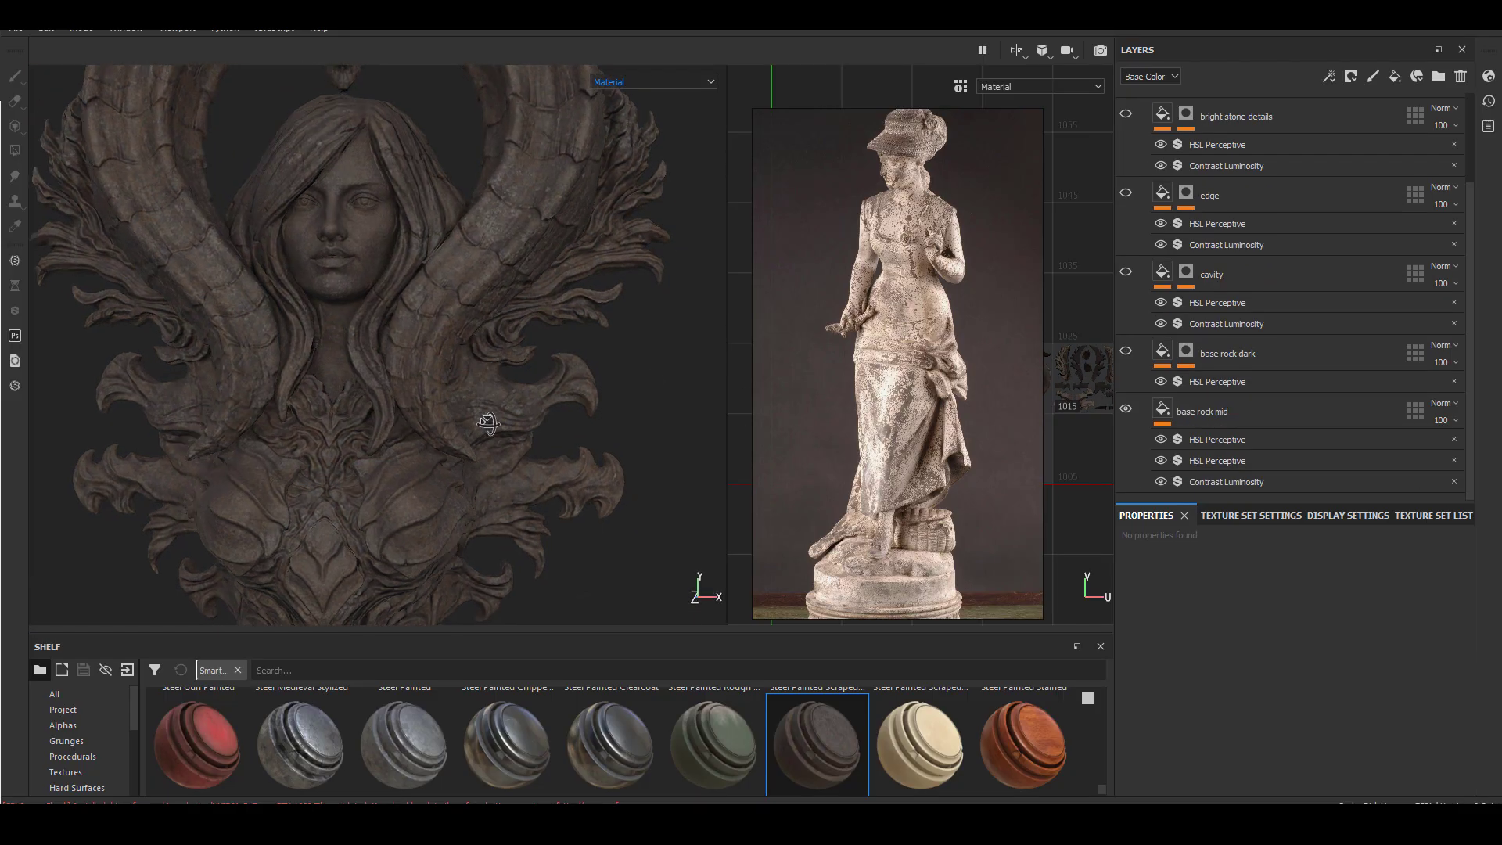
# Step: In Substance Painter, raise the lightness of the base rock mid layer's second HSL Perceptive filter to the middle of its range
pyautogui.keyDown('alt'); pyautogui.moveTo(459, 427); pyautogui.dragTo(446, 414, button='right'); pyautogui.keyUp('alt')
pyautogui.click(1217, 460)
pyautogui.moveTo(1222, 751); pyautogui.dragTo(1299, 752)
pyautogui.keyDown('alt'); pyautogui.moveTo(439, 426); pyautogui.dragTo(355, 422, button='right'); pyautogui.keyUp('alt')
# Step: Set the UV scale of the base rock mid fill layer to 1
pyautogui.click(1221, 411)
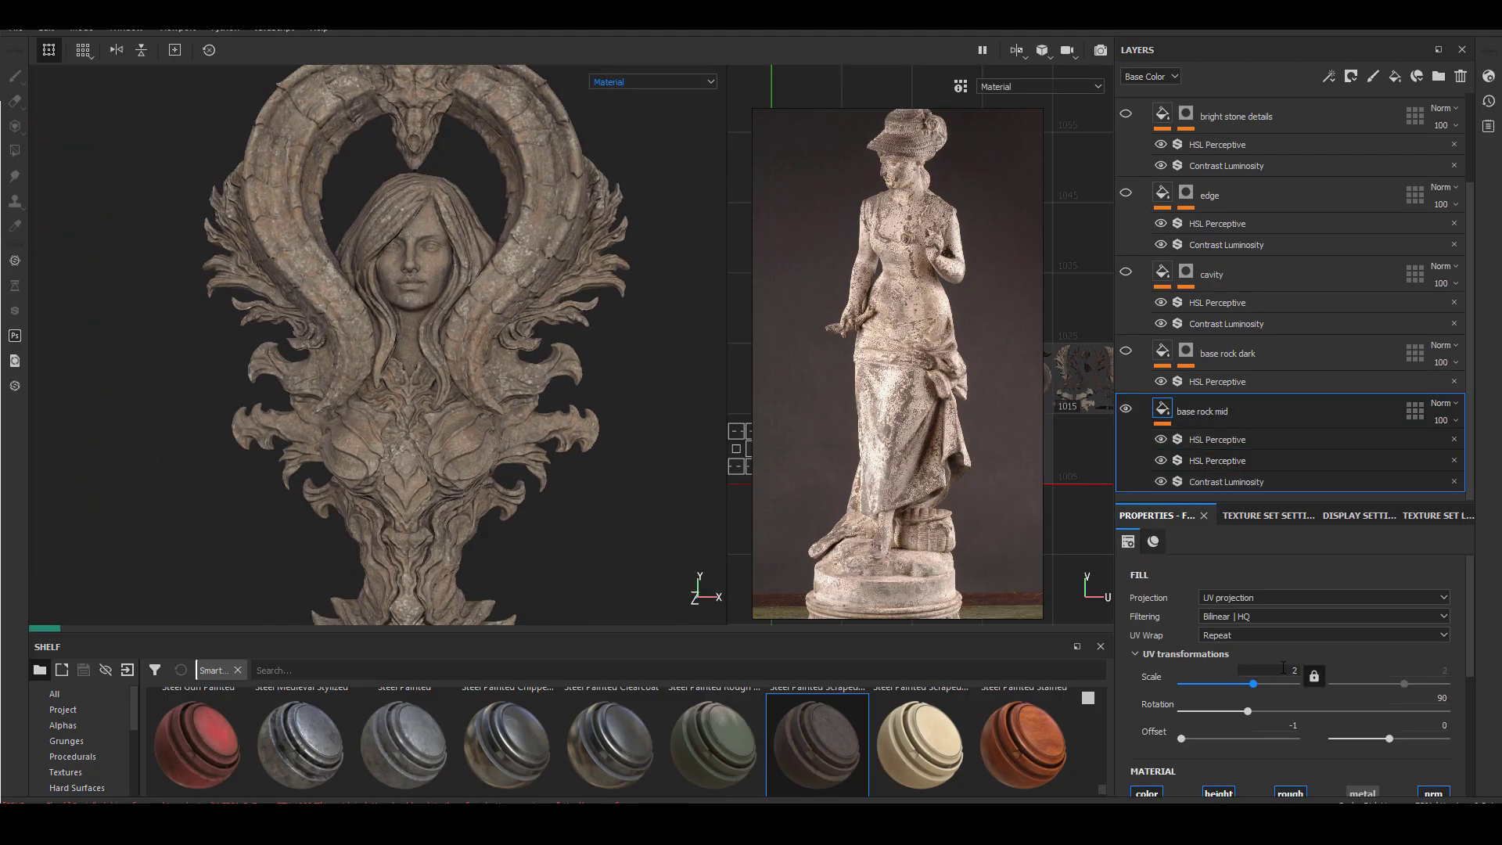
pyautogui.keyDown('alt'); pyautogui.moveTo(565, 474); pyautogui.dragTo(502, 474, button='right'); pyautogui.keyUp('alt')
pyautogui.click(1283, 669)
pyautogui.write('1')
pyautogui.press('Return')
# Step: Set the base rock mid layer's second HSL Perceptive filter to saturation 0.5 and lightness 0.55
pyautogui.click(1254, 460)
pyautogui.click(1448, 707)
pyautogui.write('0')
pyautogui.click(1448, 739)
pyautogui.write('0.55')
pyautogui.click(1448, 707)
pyautogui.write('0.5')
pyautogui.press('Return')
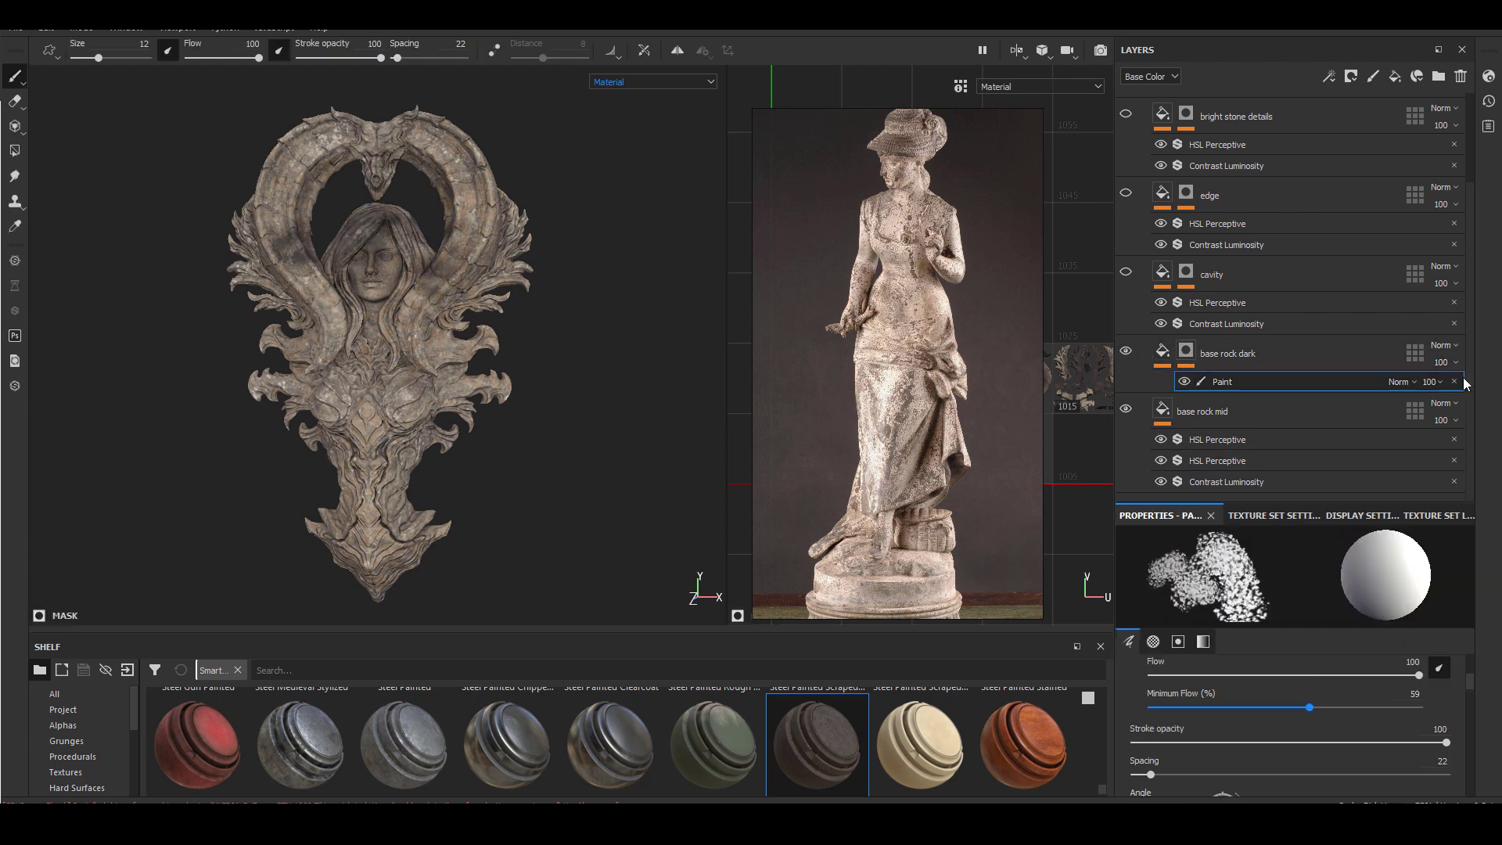
# Step: Remove the Paint effect from the base rock dark mask and make the cavity layer visible
pyautogui.click(1455, 382)
pyautogui.click(1127, 293)
pyautogui.click(1186, 292)
pyautogui.scroll(5, 378, 438)
pyautogui.keyDown('alt'); pyautogui.moveTo(378, 179); pyautogui.dragTo(371, 611, button='middle'); pyautogui.keyUp('alt')
# Step: Set the cavity layer's HSL Perceptive filter to lightness 0.7 and saturation 0.6
pyautogui.click(1161, 292)
pyautogui.click(1218, 323)
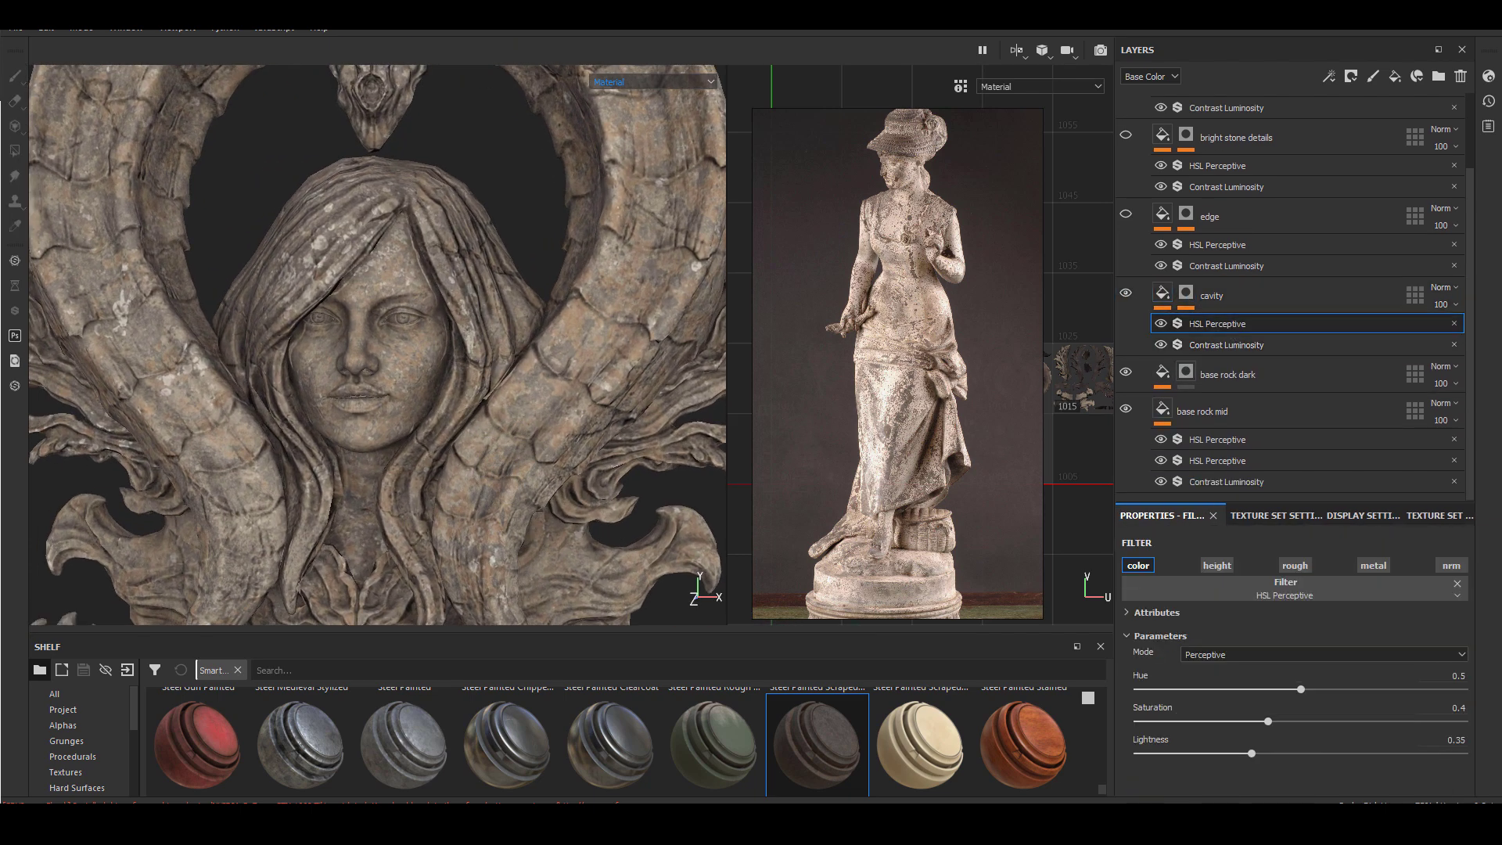
pyautogui.click(1447, 739)
pyautogui.write('.5')
pyautogui.press('Return')
pyautogui.write('.6.7')
pyautogui.scroll(-4, 388, 288)
pyautogui.click(1437, 707)
pyautogui.write('.6')
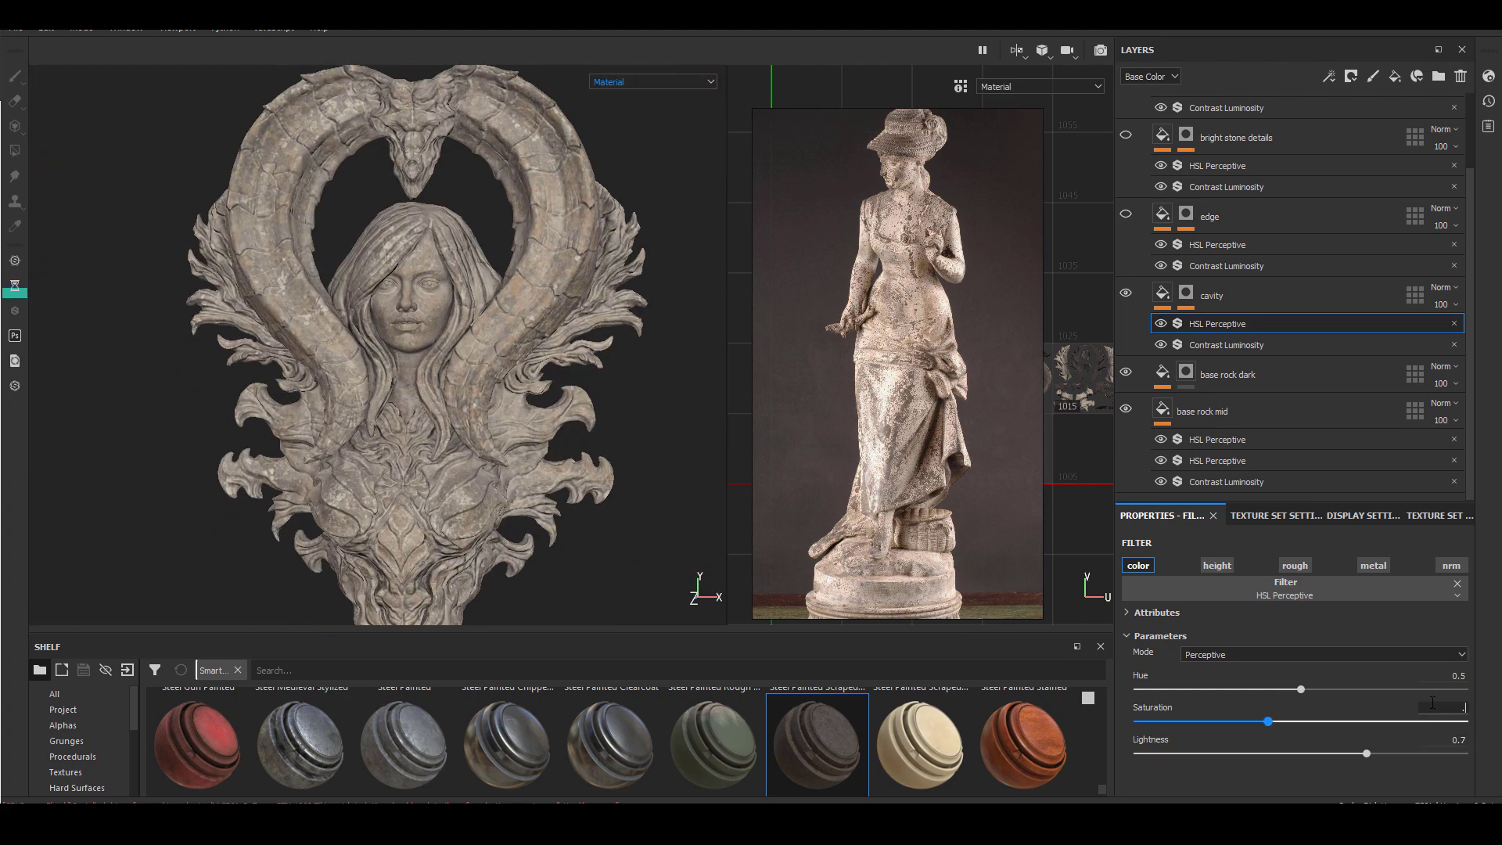
pyautogui.press('Return')
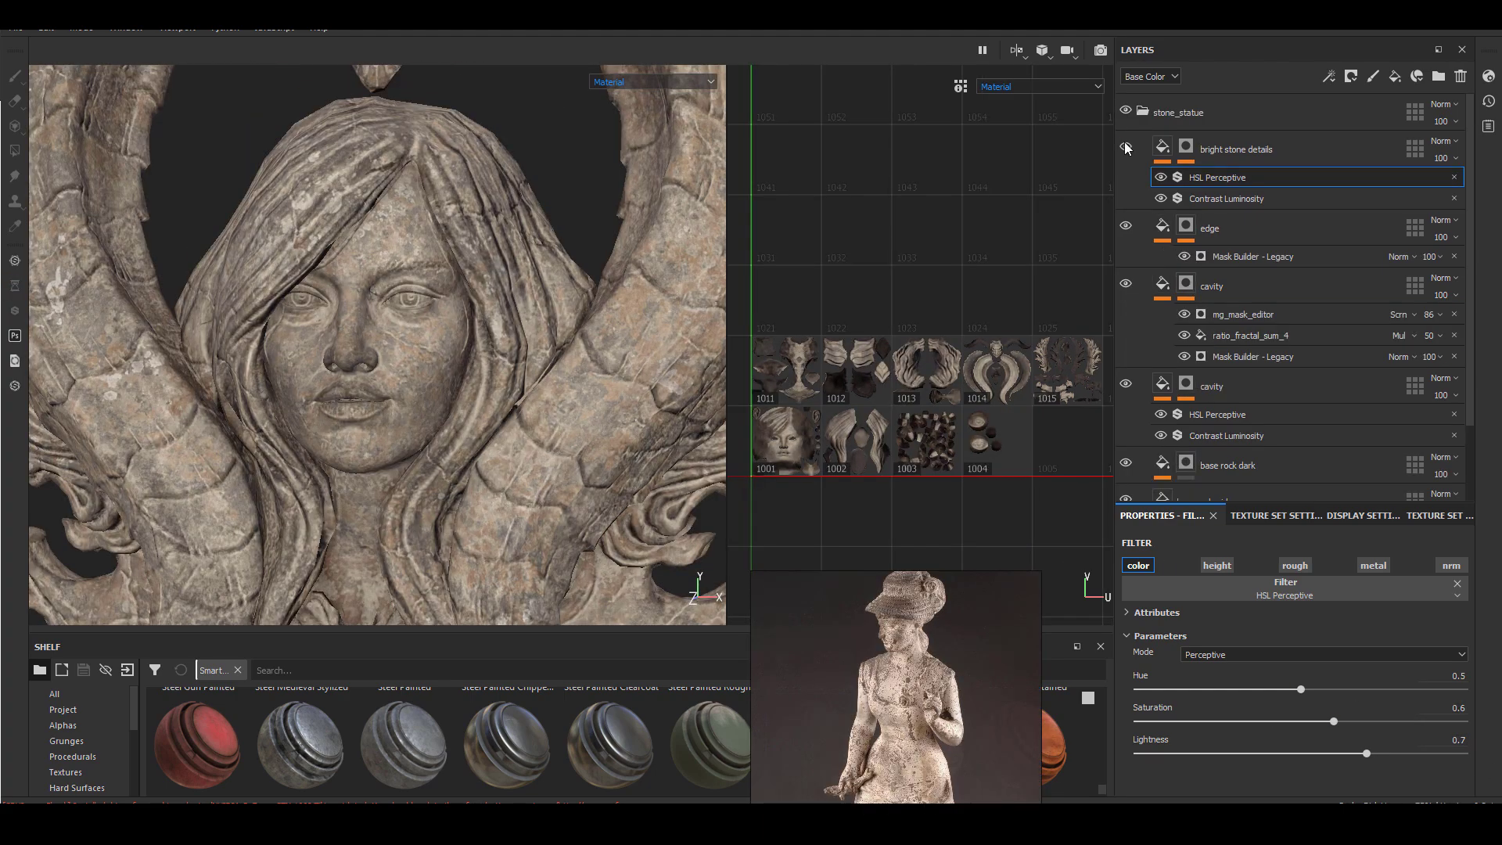
# Step: Tone down the base rock mid layer's second HSL Perceptive filter to saturation 0.35 and lightness 0.5
pyautogui.moveTo(1441, 157); pyautogui.dragTo(1433, 192)
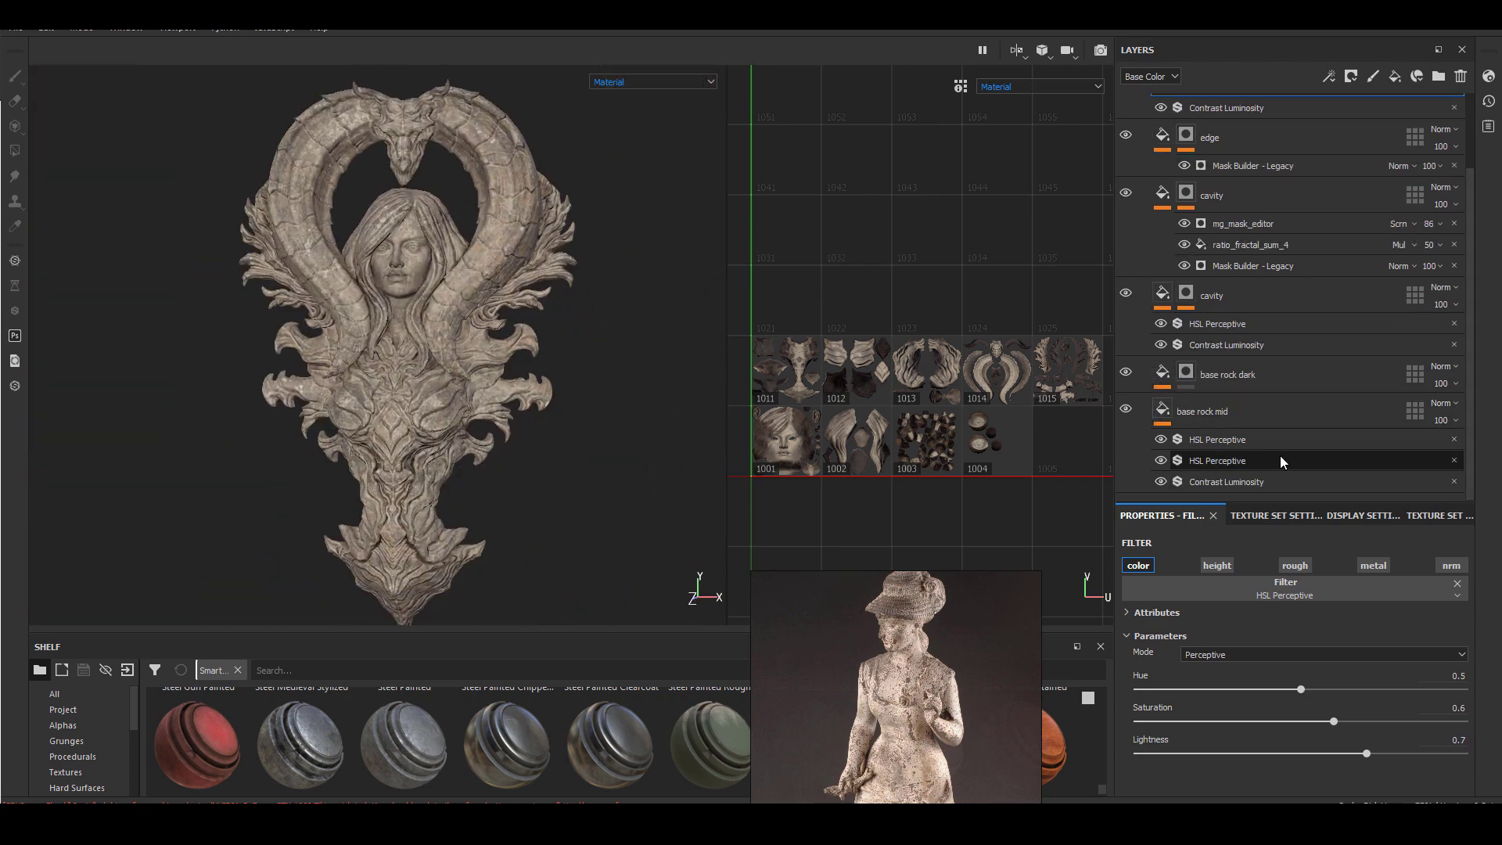
pyautogui.write('0.4')
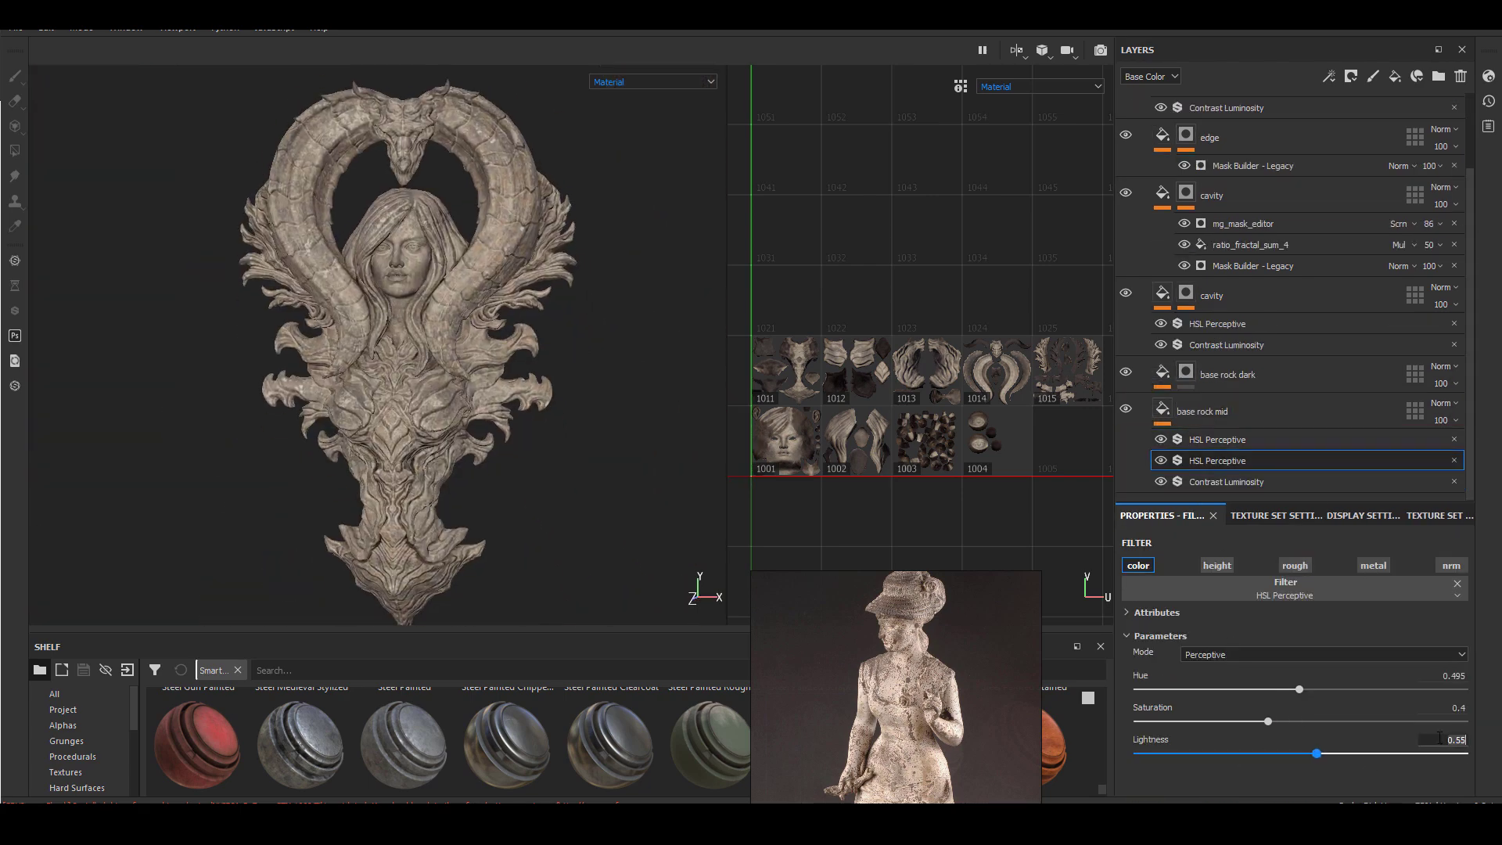
pyautogui.write('0.55')
pyautogui.press('Return')
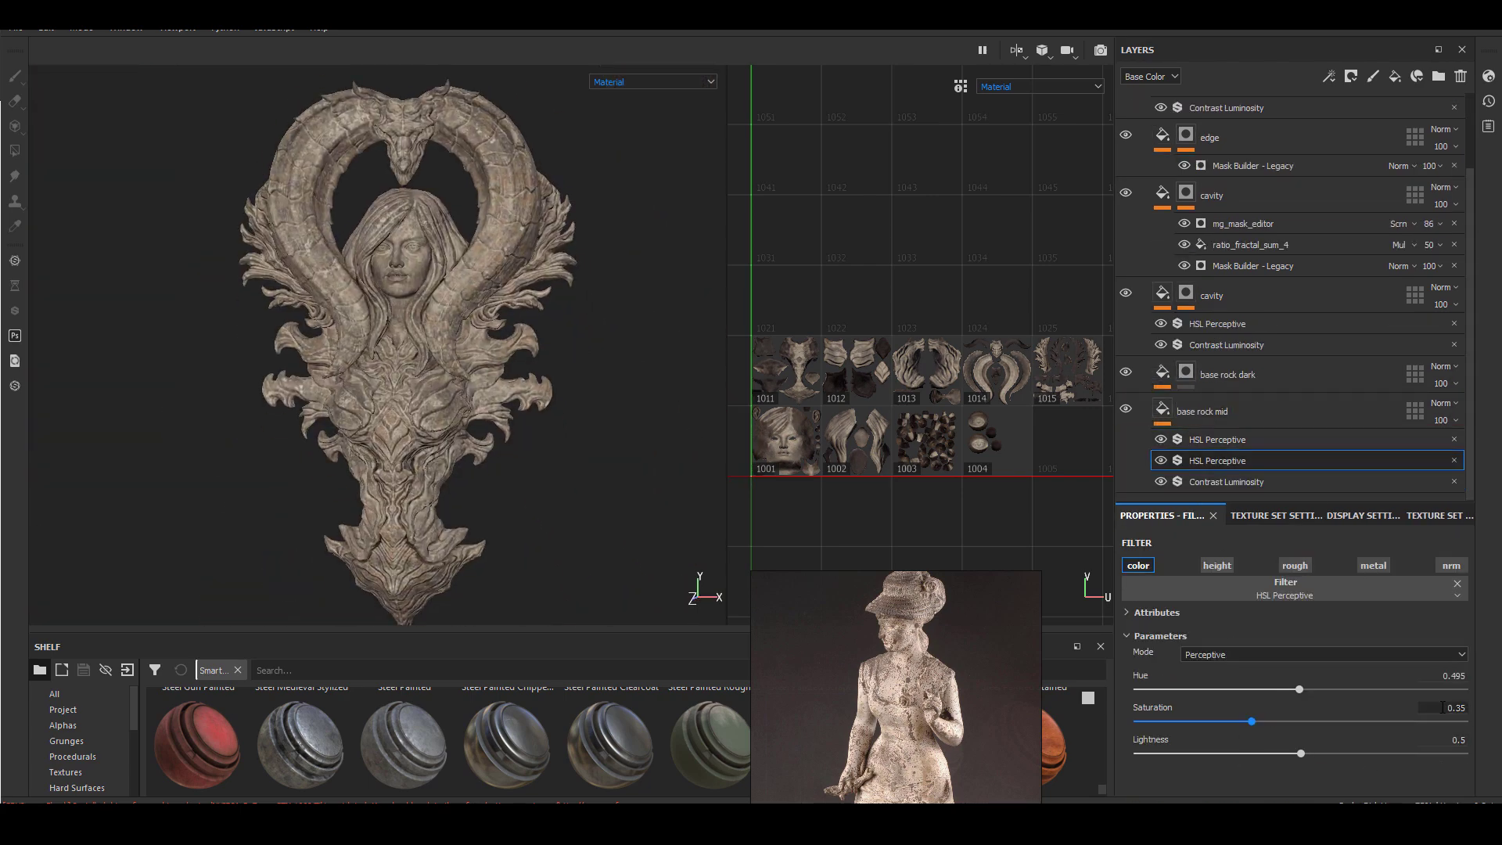
pyautogui.scroll(4, 378, 344)
pyautogui.scroll(-4, 377, 344)
pyautogui.scroll(2, 377, 344)
pyautogui.scroll(2, 1465, 268)
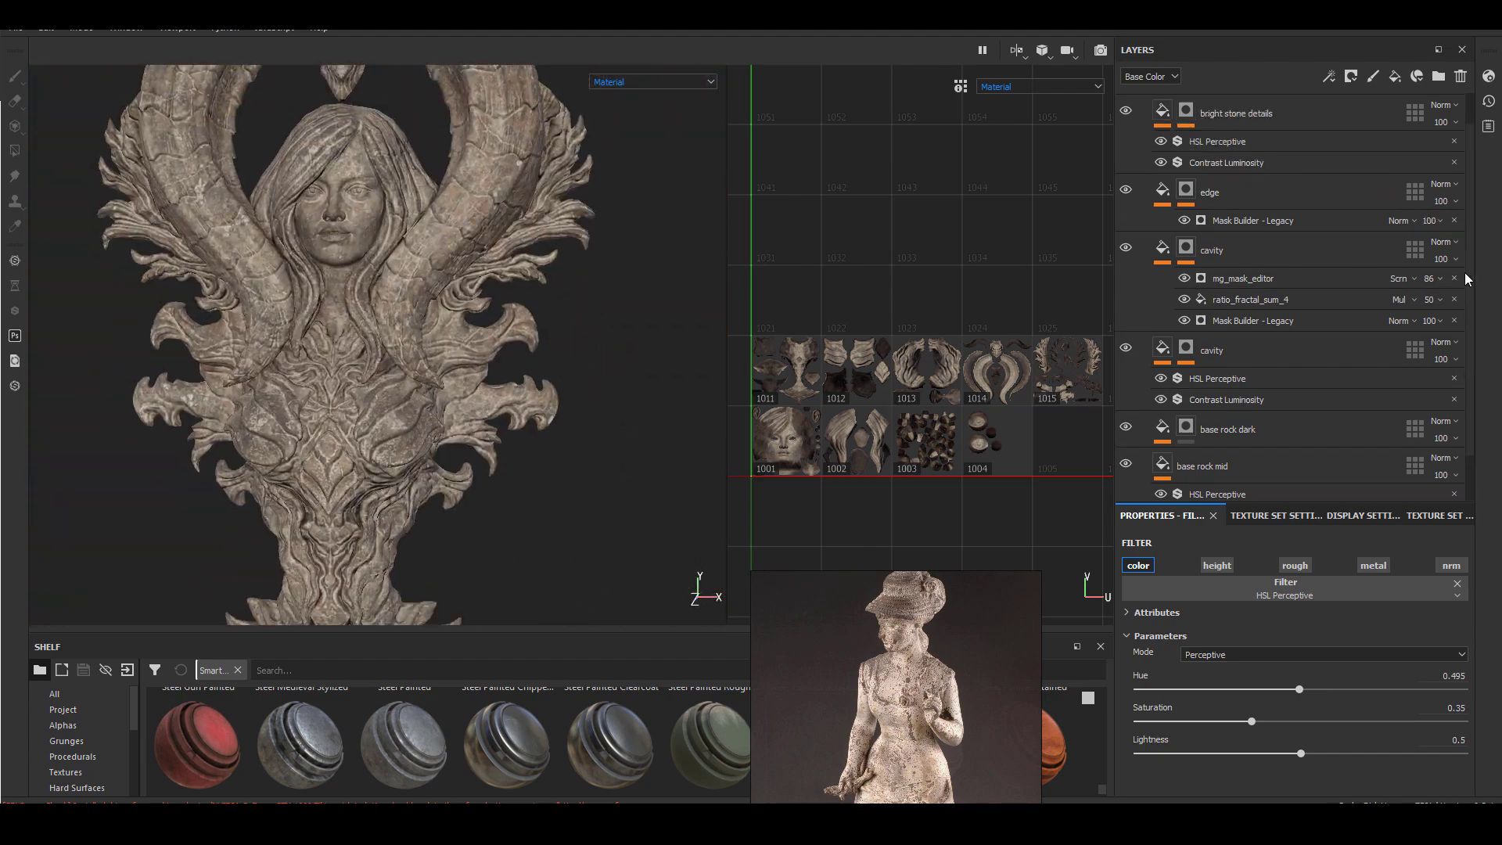
pyautogui.scroll(1, 1467, 273)
pyautogui.click(1208, 373)
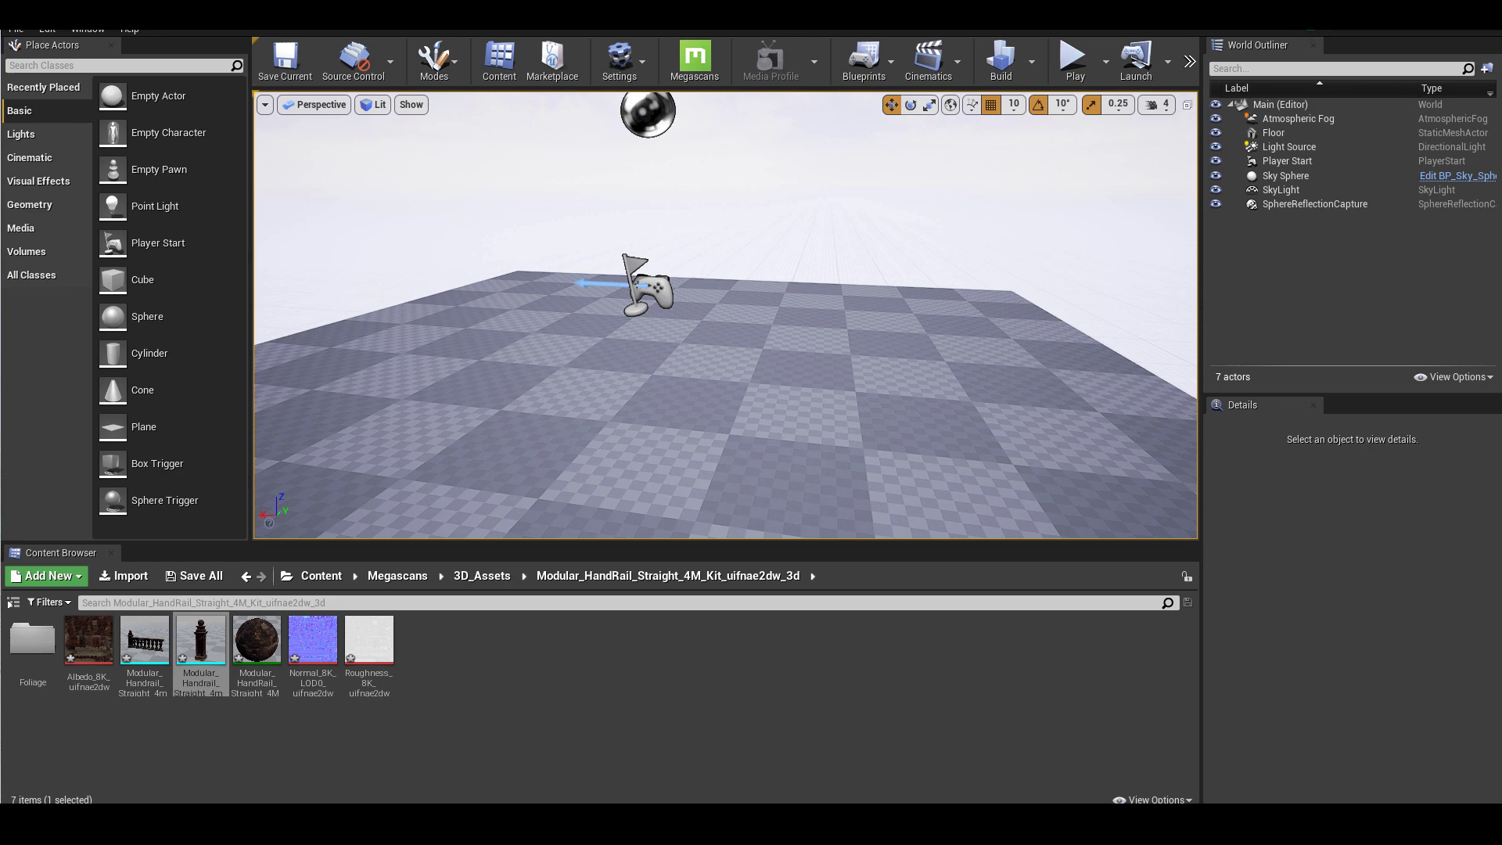
# Step: In Unreal Editor, place the Modular Handrail section on the floor and add the separate post mesh at its open end
pyautogui.moveTo(771, 429)
pyautogui.mouseDown(button='right')
pyautogui.moveTo(806, 432)
pyautogui.moveTo(786, 450)
pyautogui.mouseUp(button='right')
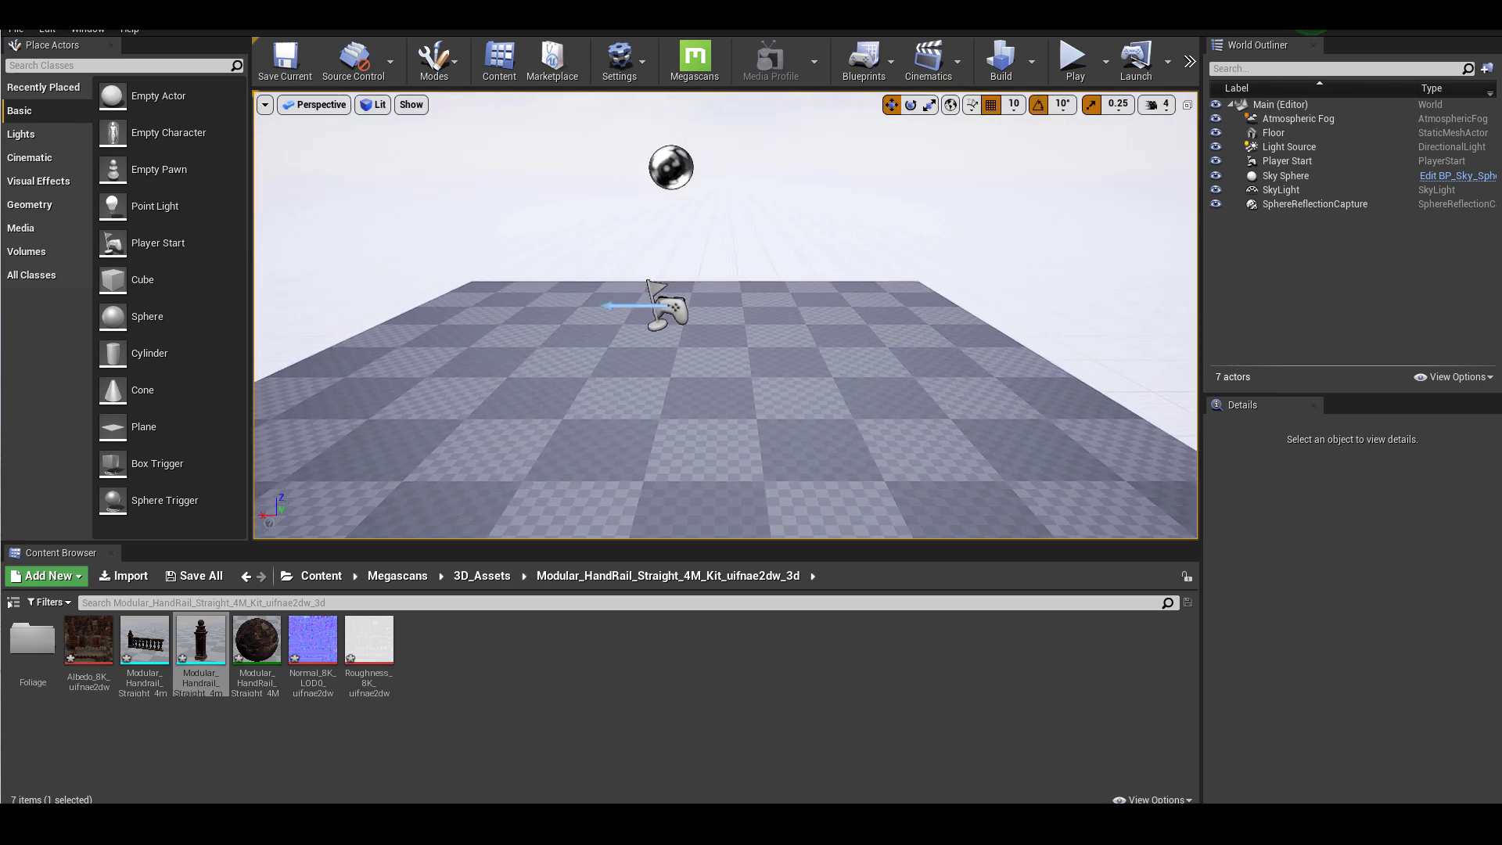
pyautogui.moveTo(830, 382)
pyautogui.mouseDown(button='right')
pyautogui.moveTo(853, 369)
pyautogui.moveTo(829, 382)
pyautogui.mouseUp(button='right')
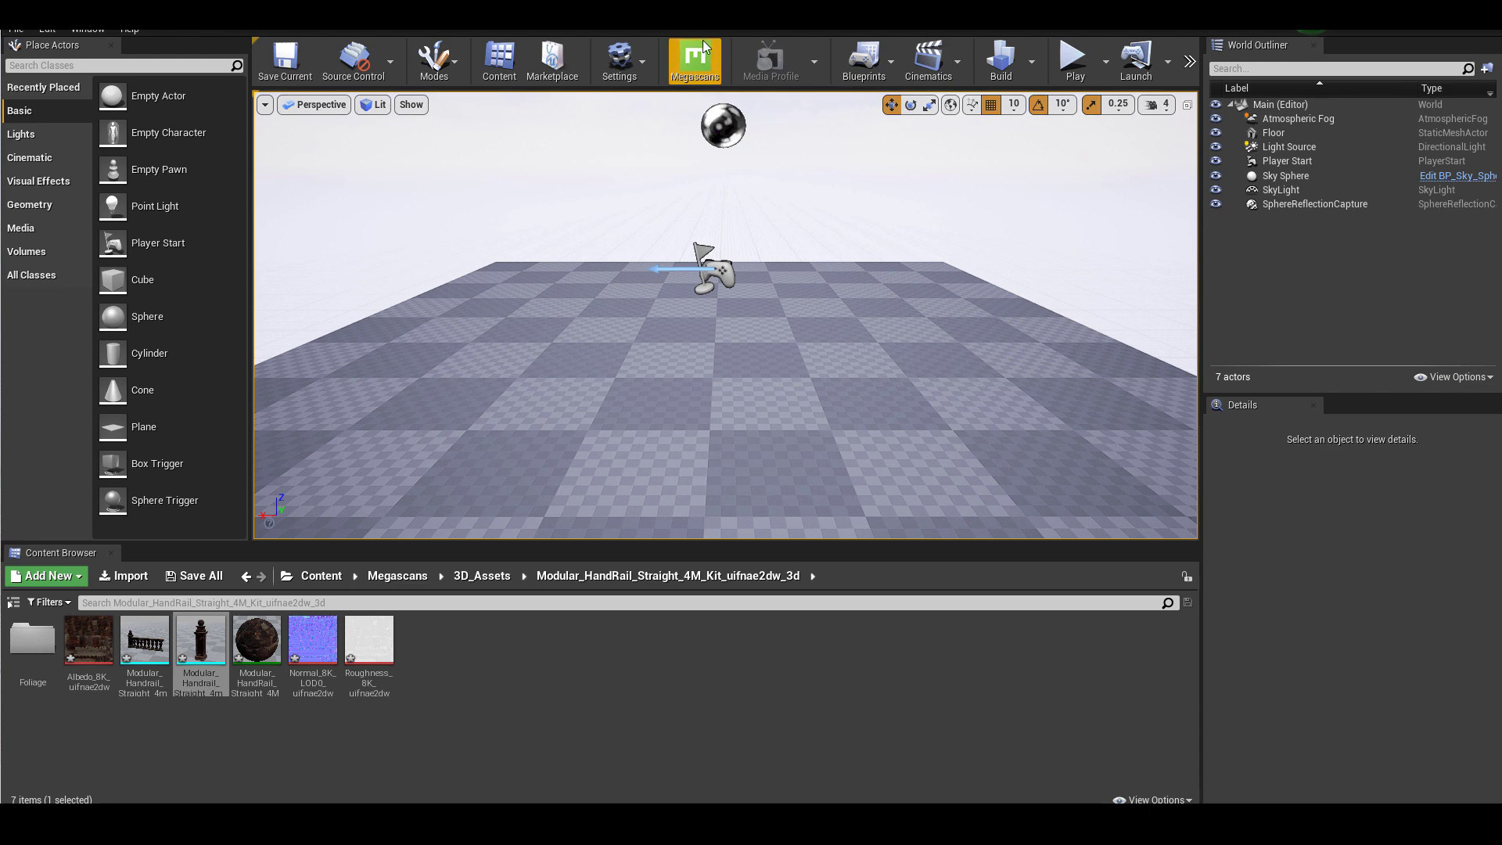
pyautogui.moveTo(154, 644)
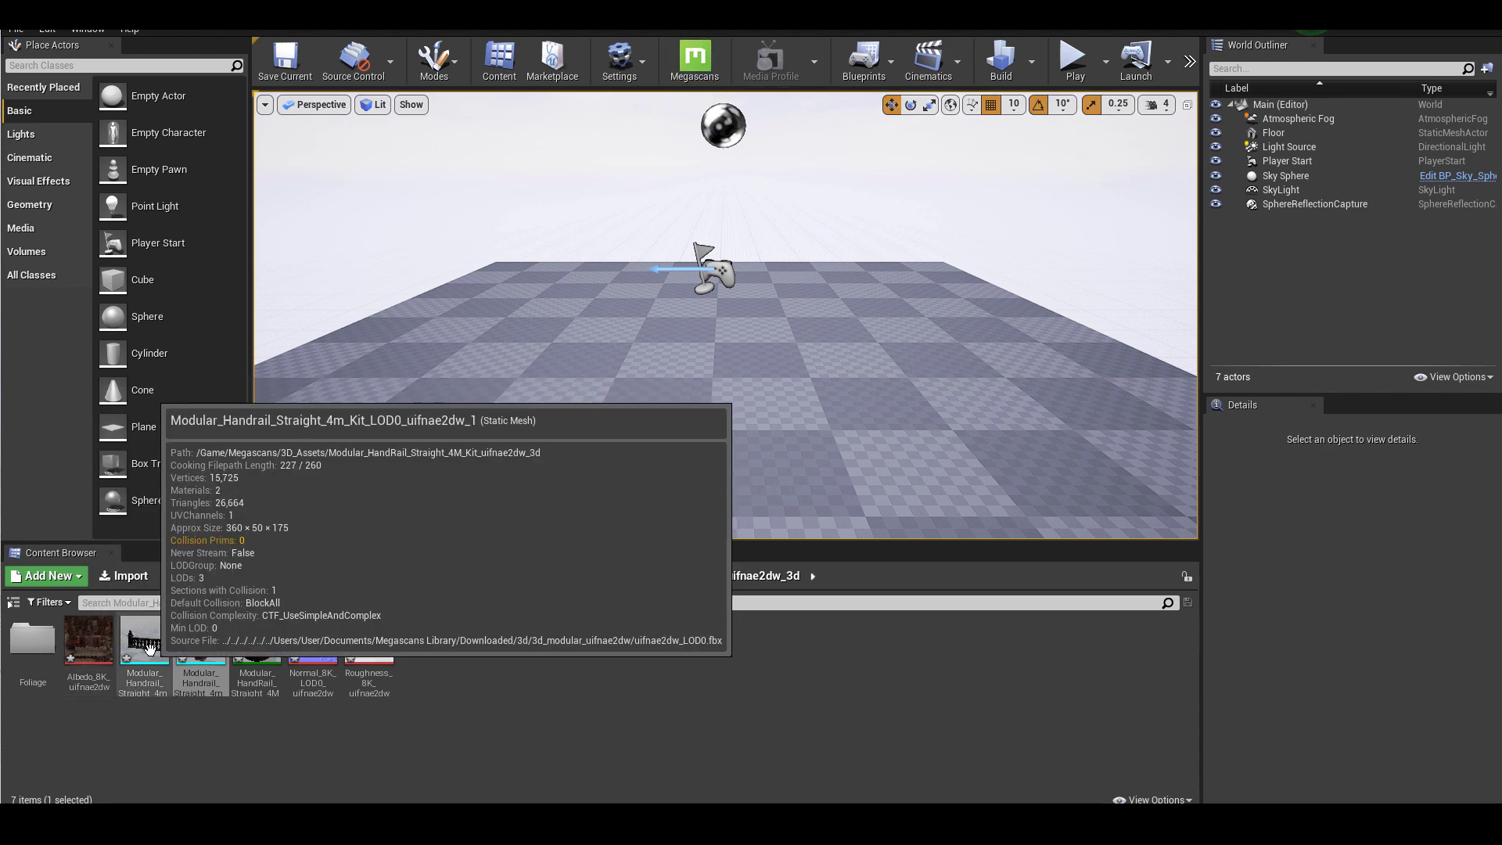
pyautogui.moveTo(150, 646); pyautogui.dragTo(908, 389)
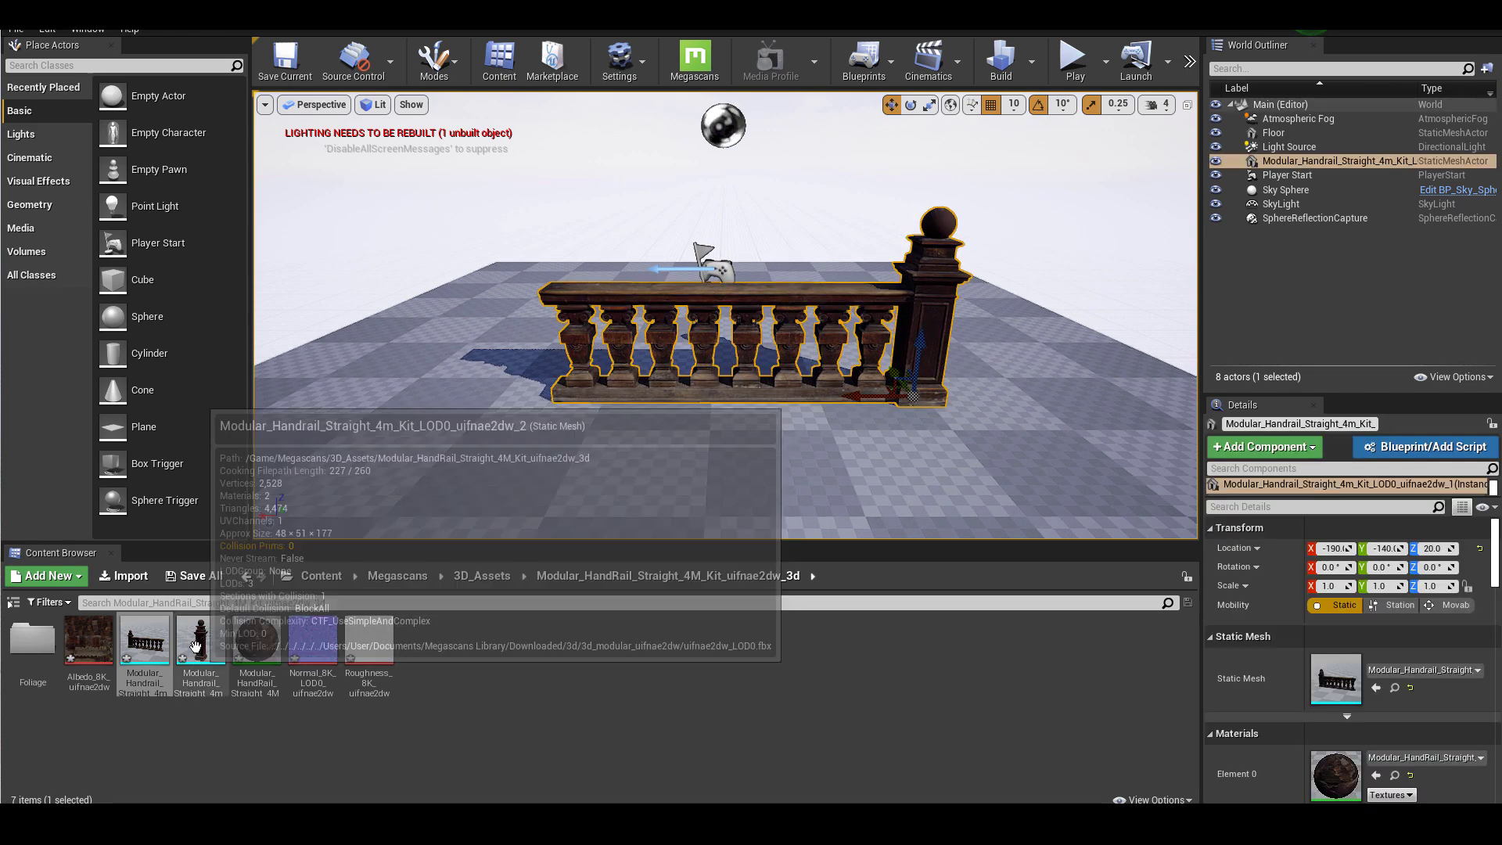
pyautogui.moveTo(200, 643); pyautogui.dragTo(538, 395)
pyautogui.keyDown('alt'); pyautogui.moveTo(1016, 410); pyautogui.dragTo(841, 280); pyautogui.keyUp('alt')
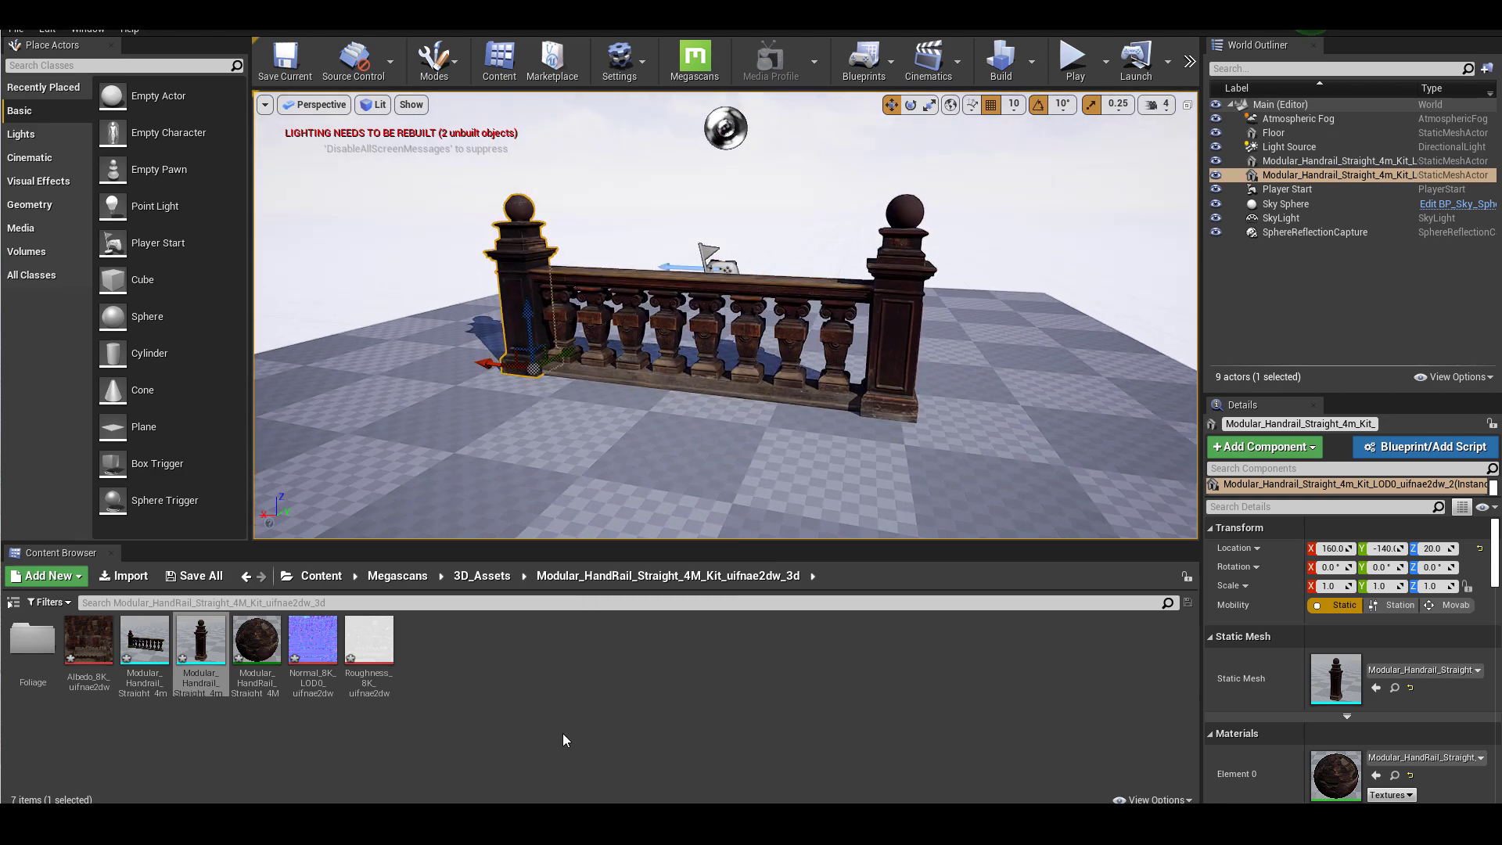
# Step: Switch to Quixel Bridge and review the Unreal Engine export target settings, opening the folder chooser for the plugin location
pyautogui.click(543, 756)
pyautogui.hotkey('alt', 'Tab')
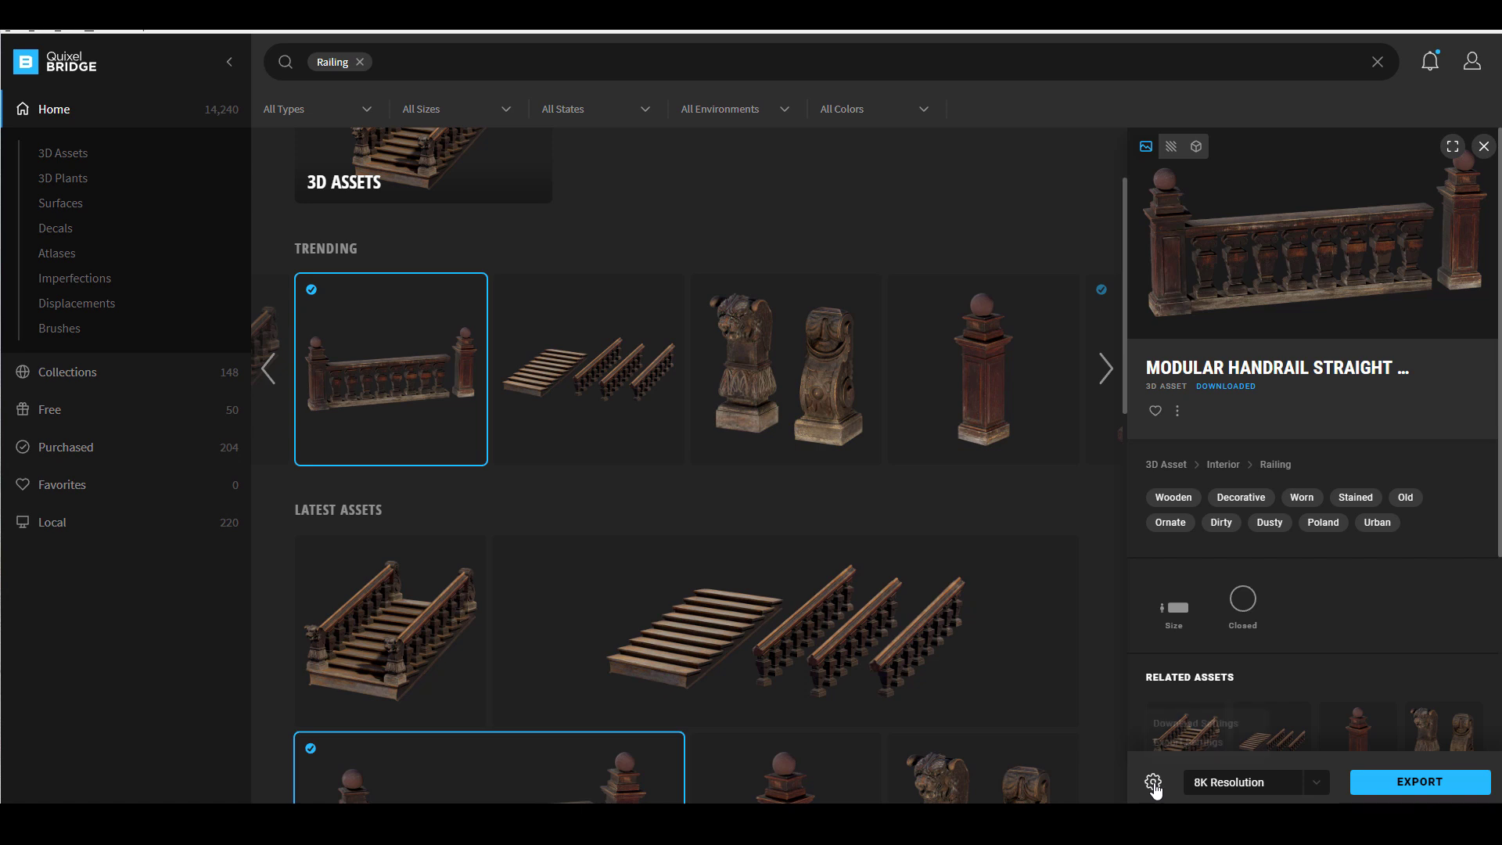
pyautogui.click(1189, 743)
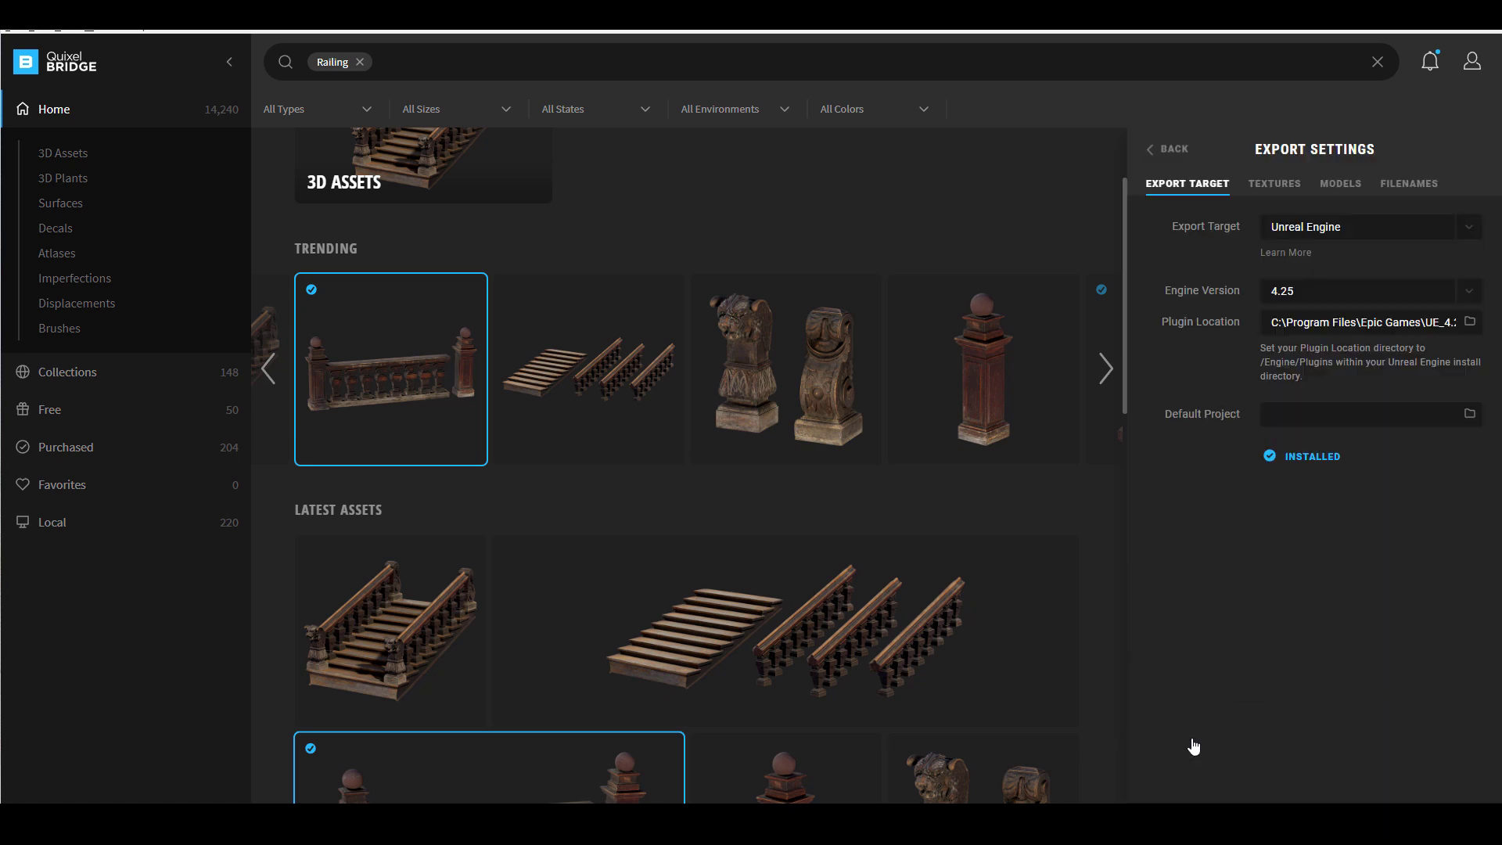
pyautogui.click(1468, 228)
pyautogui.click(1208, 260)
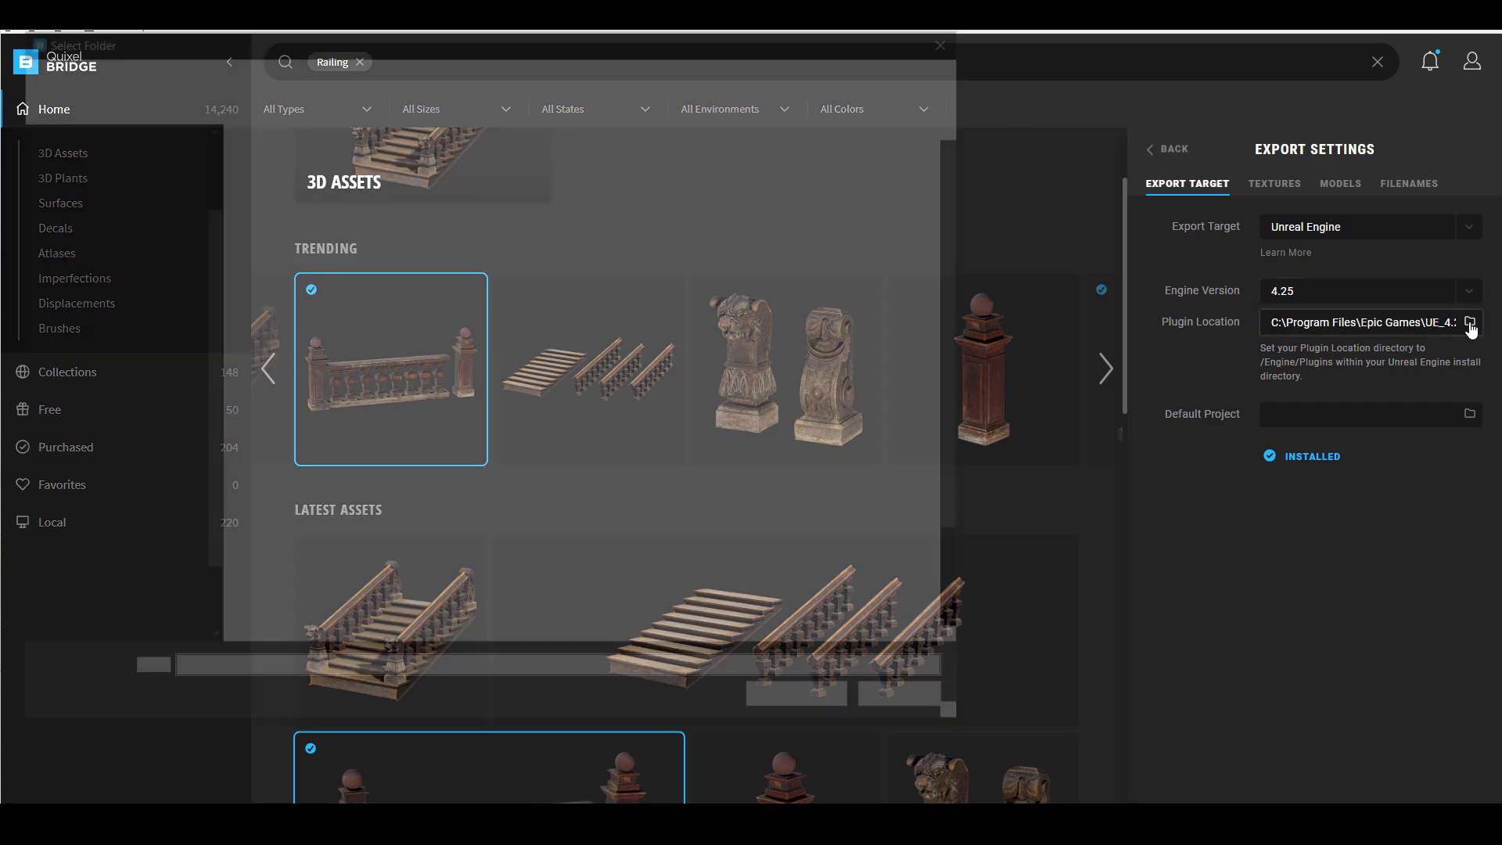
pyautogui.click(1470, 324)
pyautogui.moveTo(505, 45); pyautogui.dragTo(620, 68)
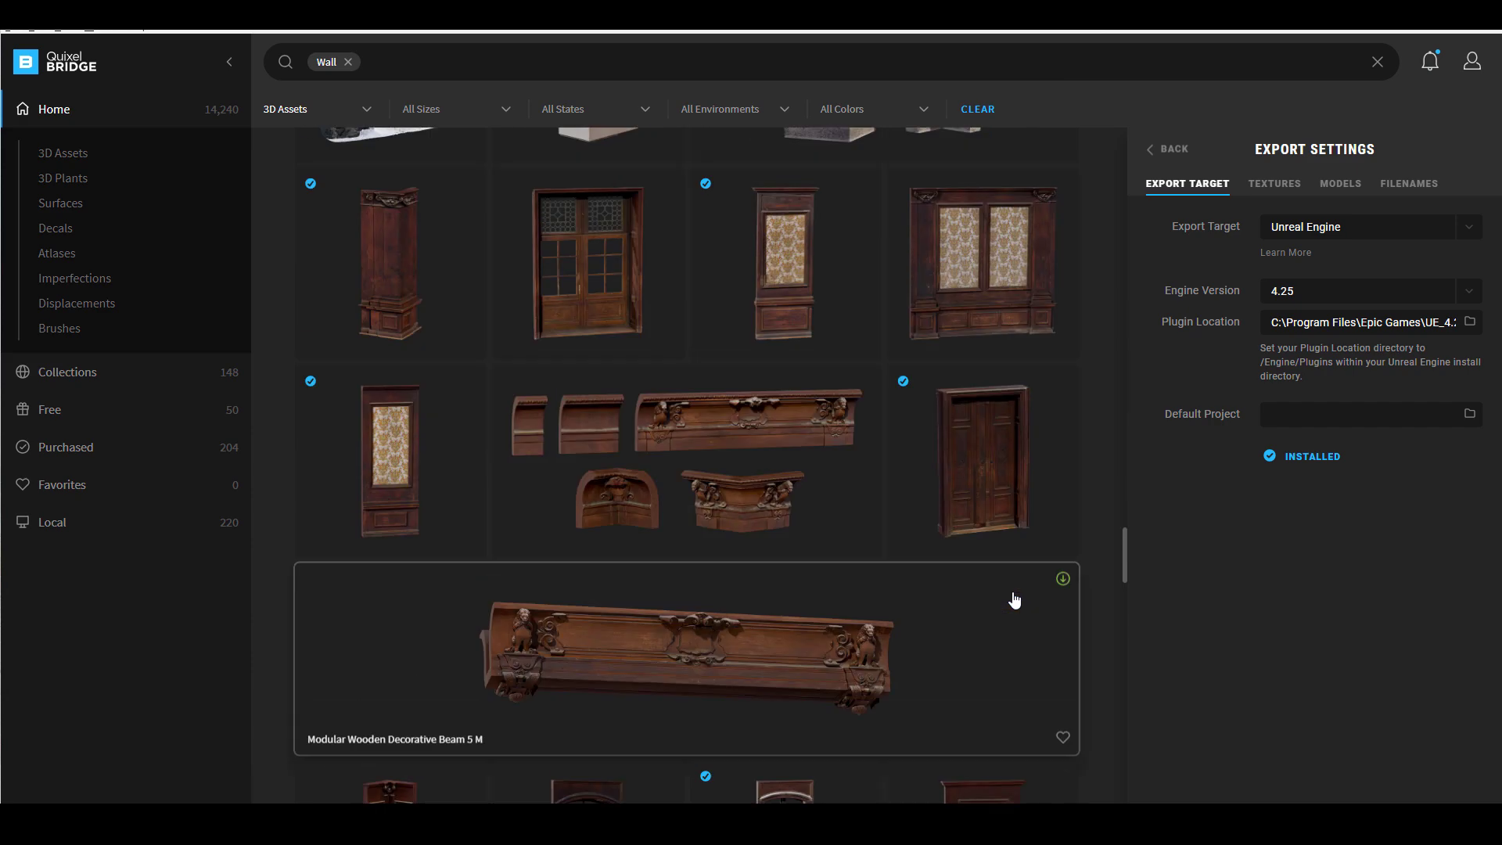
# Step: Export the Wooden Modular Wall Corner 4x1 M to Unreal and rotate and move it into place behind the handrail
pyautogui.scroll(2, 1007, 379)
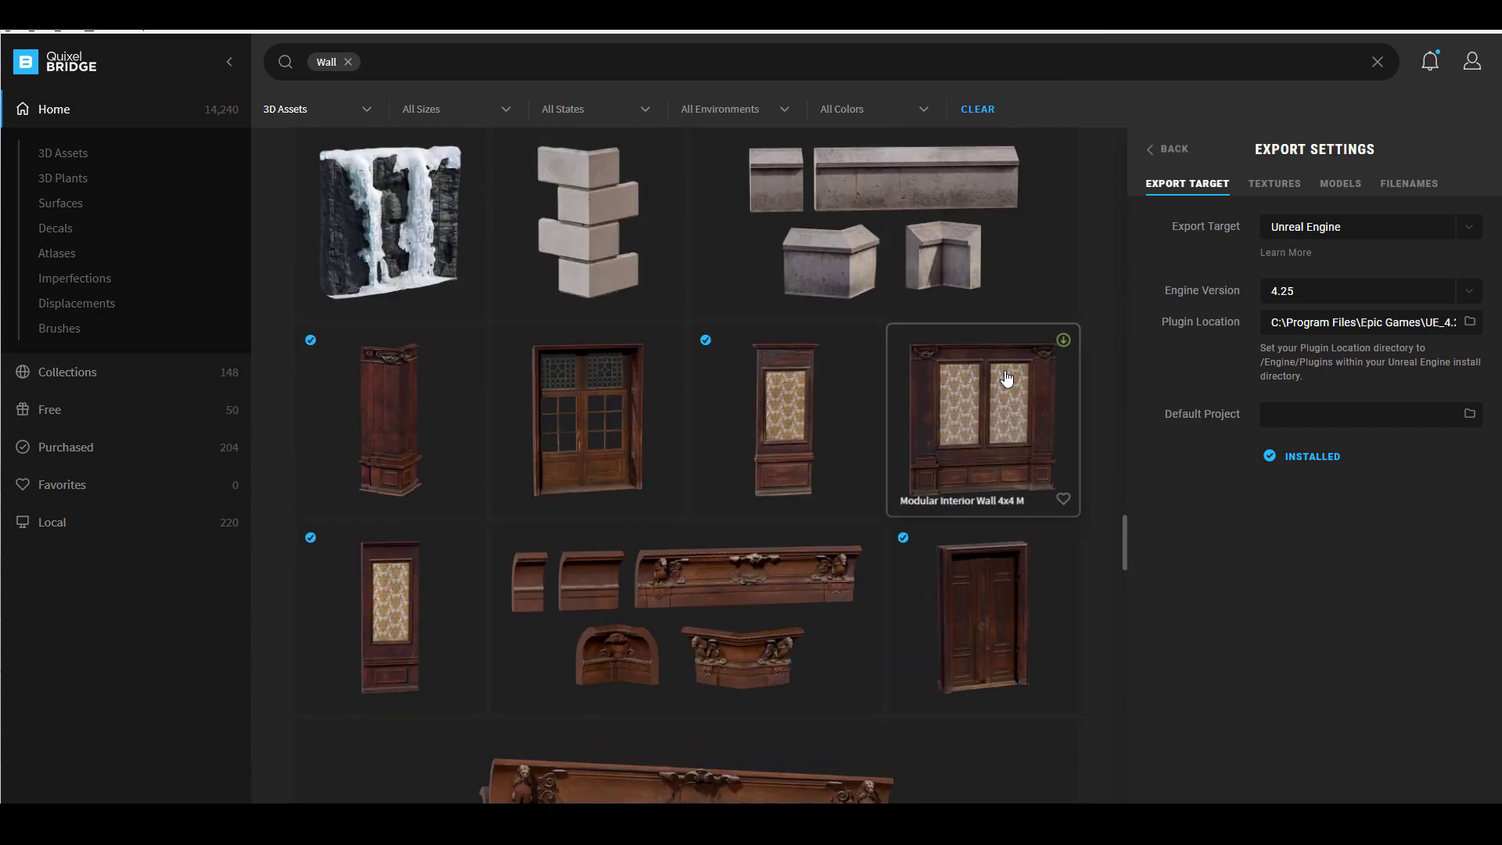
pyautogui.click(470, 342)
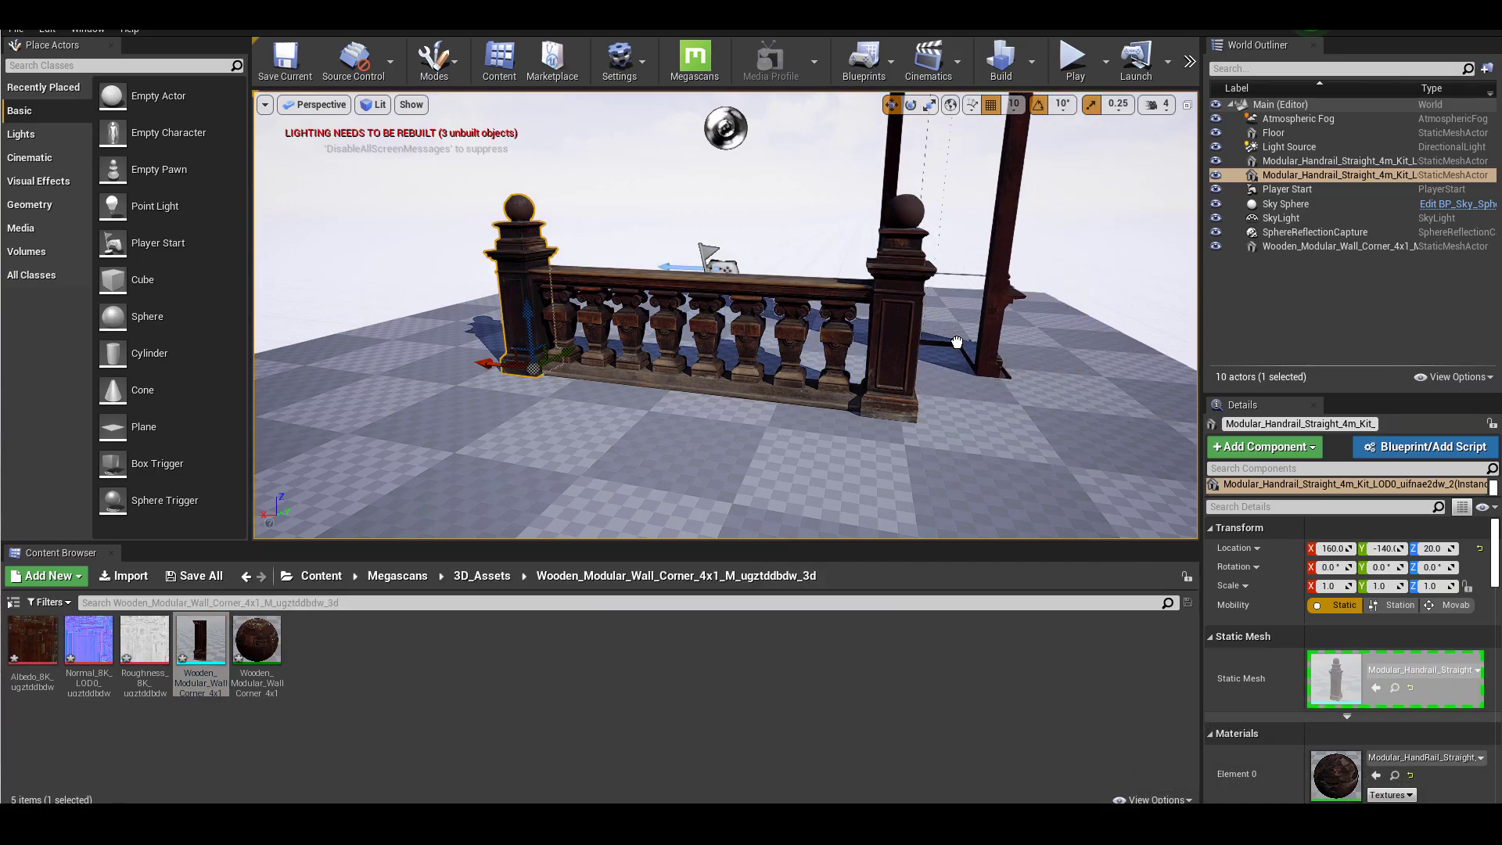
pyautogui.press('e')
pyautogui.moveTo(956, 341); pyautogui.dragTo(868, 347)
pyautogui.moveTo(938, 348); pyautogui.dragTo(946, 228)
pyautogui.press('w')
pyautogui.moveTo(892, 280); pyautogui.dragTo(774, 280)
pyautogui.keyDown('alt'); pyautogui.moveTo(775, 281); pyautogui.dragTo(947, 324); pyautogui.keyUp('alt')
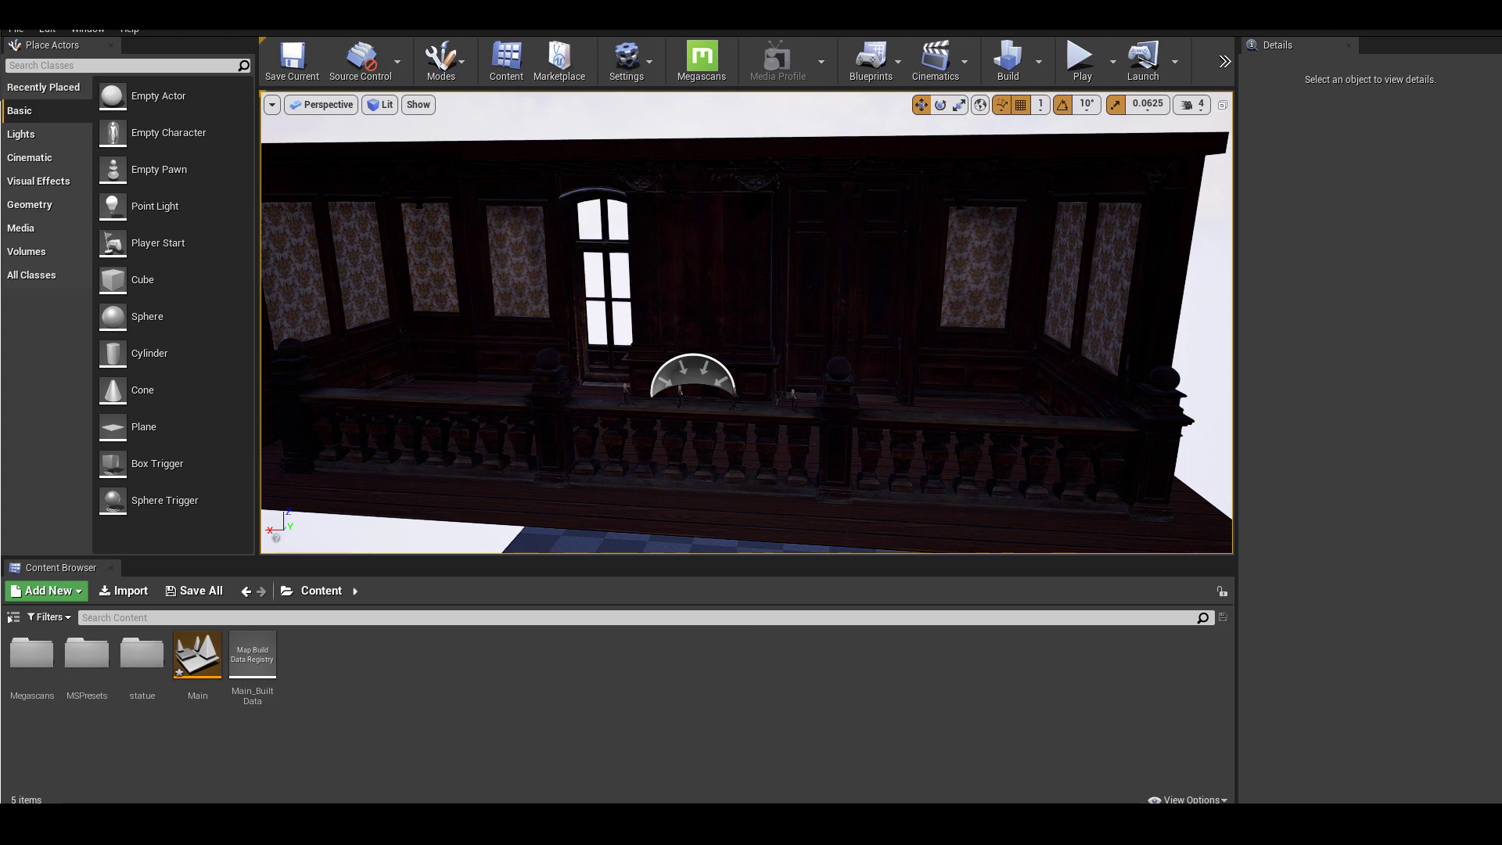
# Step: Examine the assembled interior in the Unlit view mode and return the viewport to Lit
pyautogui.scroll(-2, 746, 322)
pyautogui.moveTo(747, 323)
pyautogui.keyDown('alt'); pyautogui.mouseDown()
pyautogui.moveTo(665, 323)
pyautogui.moveTo(736, 323)
pyautogui.mouseUp(); pyautogui.keyUp('alt')
pyautogui.moveTo(737, 327); pyautogui.dragTo(648, 389, button='right')
pyautogui.scroll(3, 648, 389)
pyautogui.moveTo(644, 399); pyautogui.dragTo(650, 369, button='middle')
pyautogui.moveTo(650, 368); pyautogui.dragTo(755, 370, button='right')
pyautogui.click(383, 104)
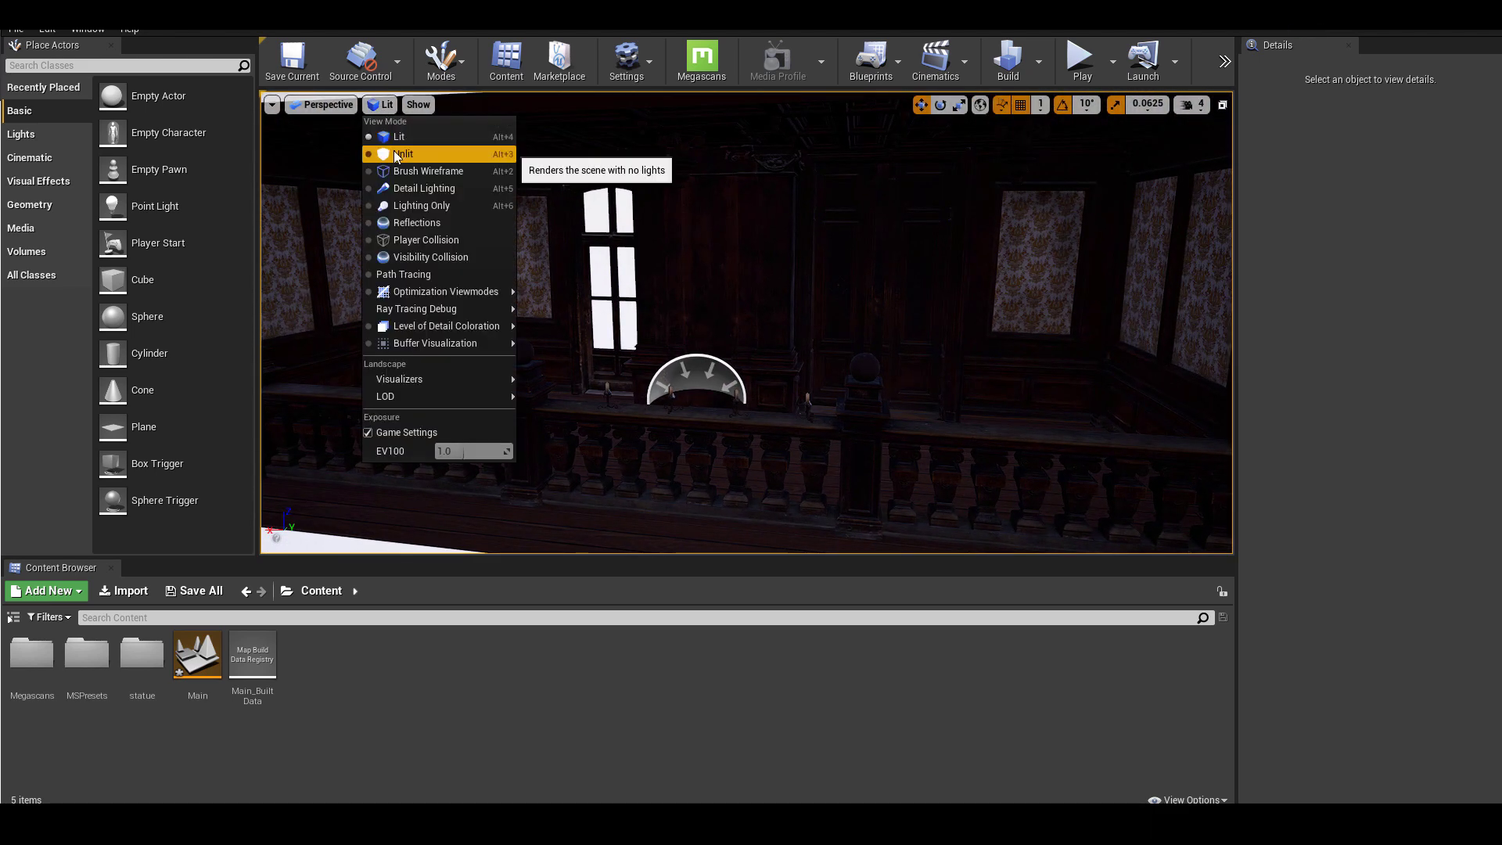
pyautogui.click(397, 154)
pyautogui.moveTo(755, 370); pyautogui.dragTo(755, 370, button='right')
pyautogui.click(383, 104)
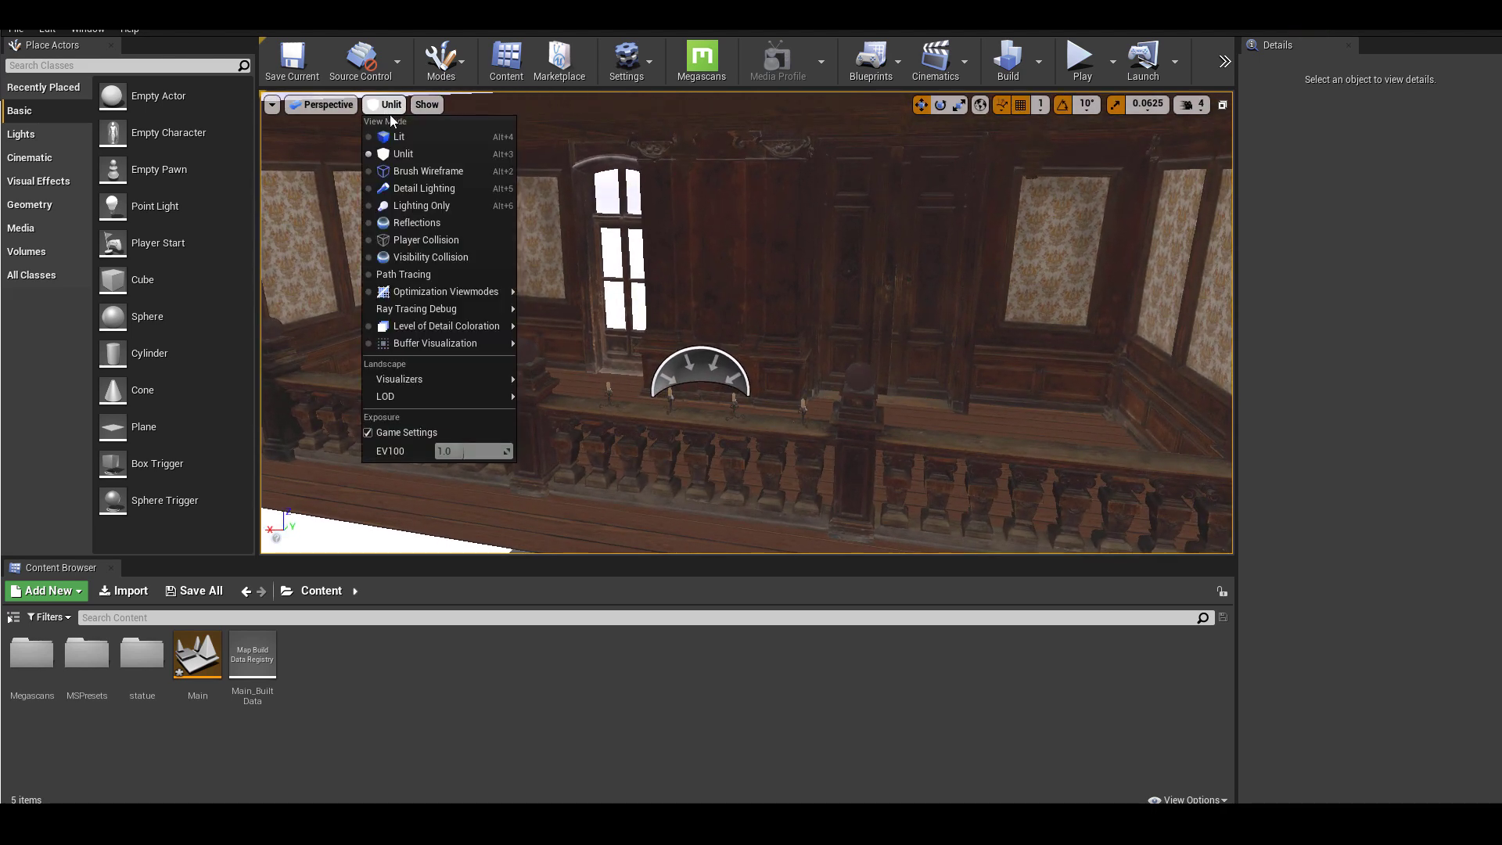
pyautogui.click(404, 142)
pyautogui.moveTo(404, 142); pyautogui.dragTo(404, 142, button='right')
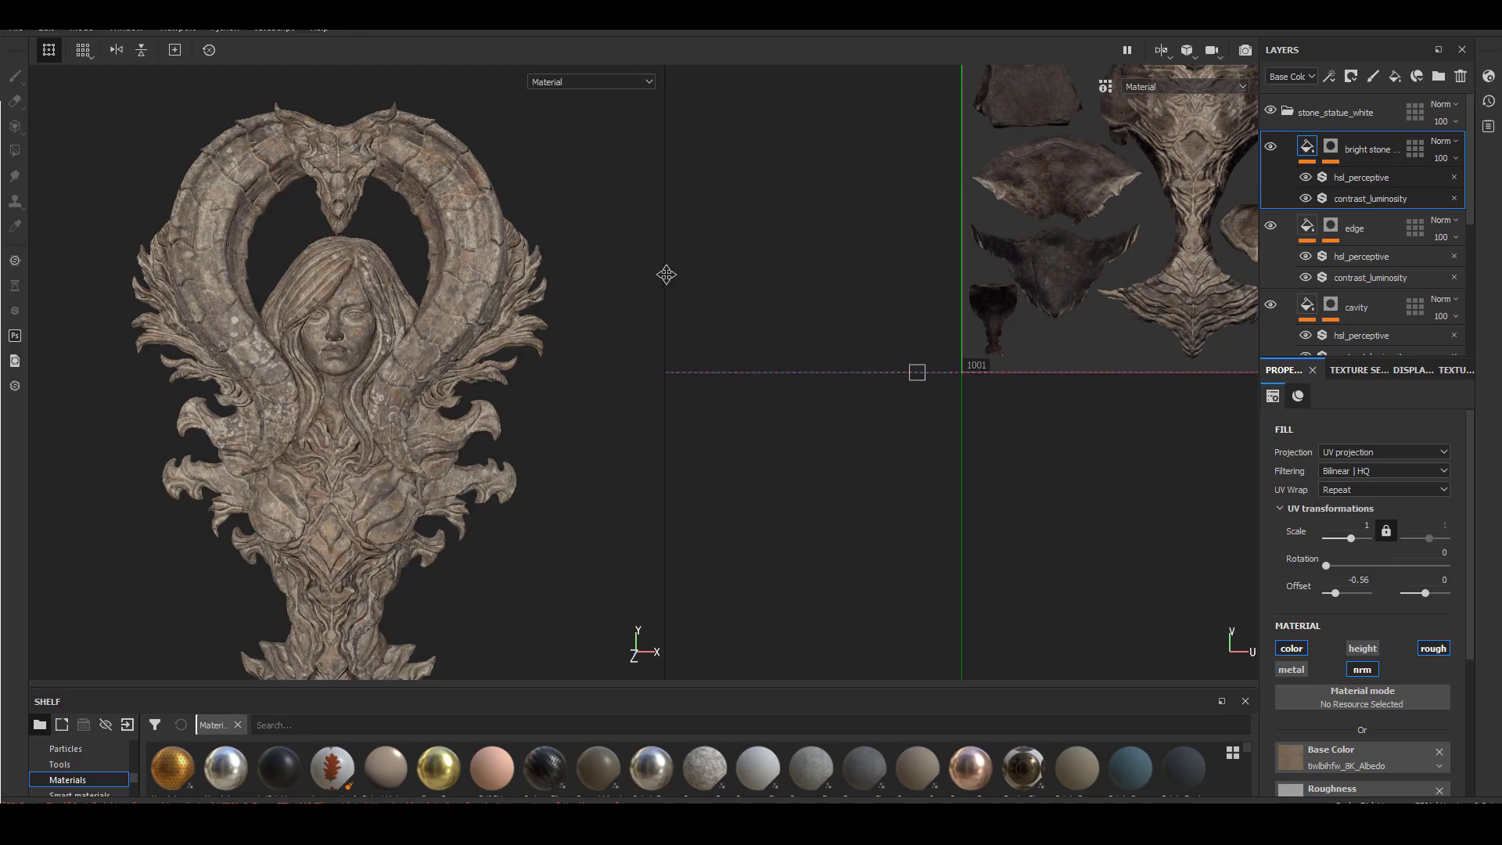
# Step: In Substance Painter, widen the statue's 3D view and frame its complete UV layout in the 2D view
pyautogui.moveTo(665, 274); pyautogui.dragTo(677, 275)
pyautogui.moveTo(664, 279); pyautogui.dragTo(750, 295)
pyautogui.scroll(-2, 1096, 501)
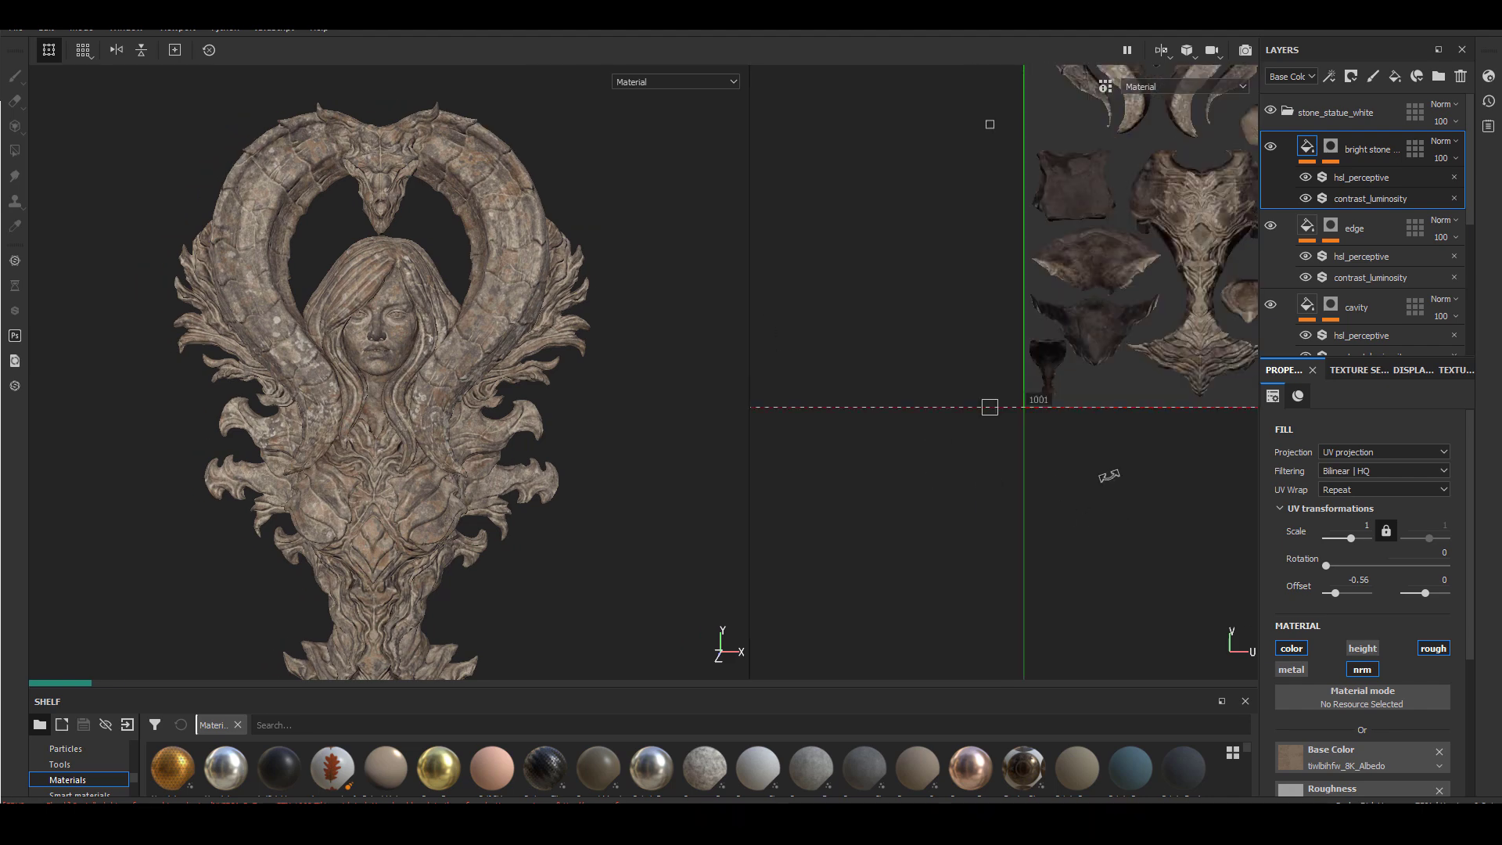
pyautogui.keyDown('alt'); pyautogui.moveTo(1081, 505); pyautogui.dragTo(858, 637, button='middle'); pyautogui.keyUp('alt')
pyautogui.keyDown('alt'); pyautogui.moveTo(996, 559); pyautogui.dragTo(986, 590, button='middle'); pyautogui.keyUp('alt')
pyautogui.scroll(-2, 1001, 595)
pyautogui.scroll(-1, 892, 586)
pyautogui.keyDown('alt'); pyautogui.moveTo(938, 540); pyautogui.dragTo(931, 576, button='middle'); pyautogui.keyUp('alt')
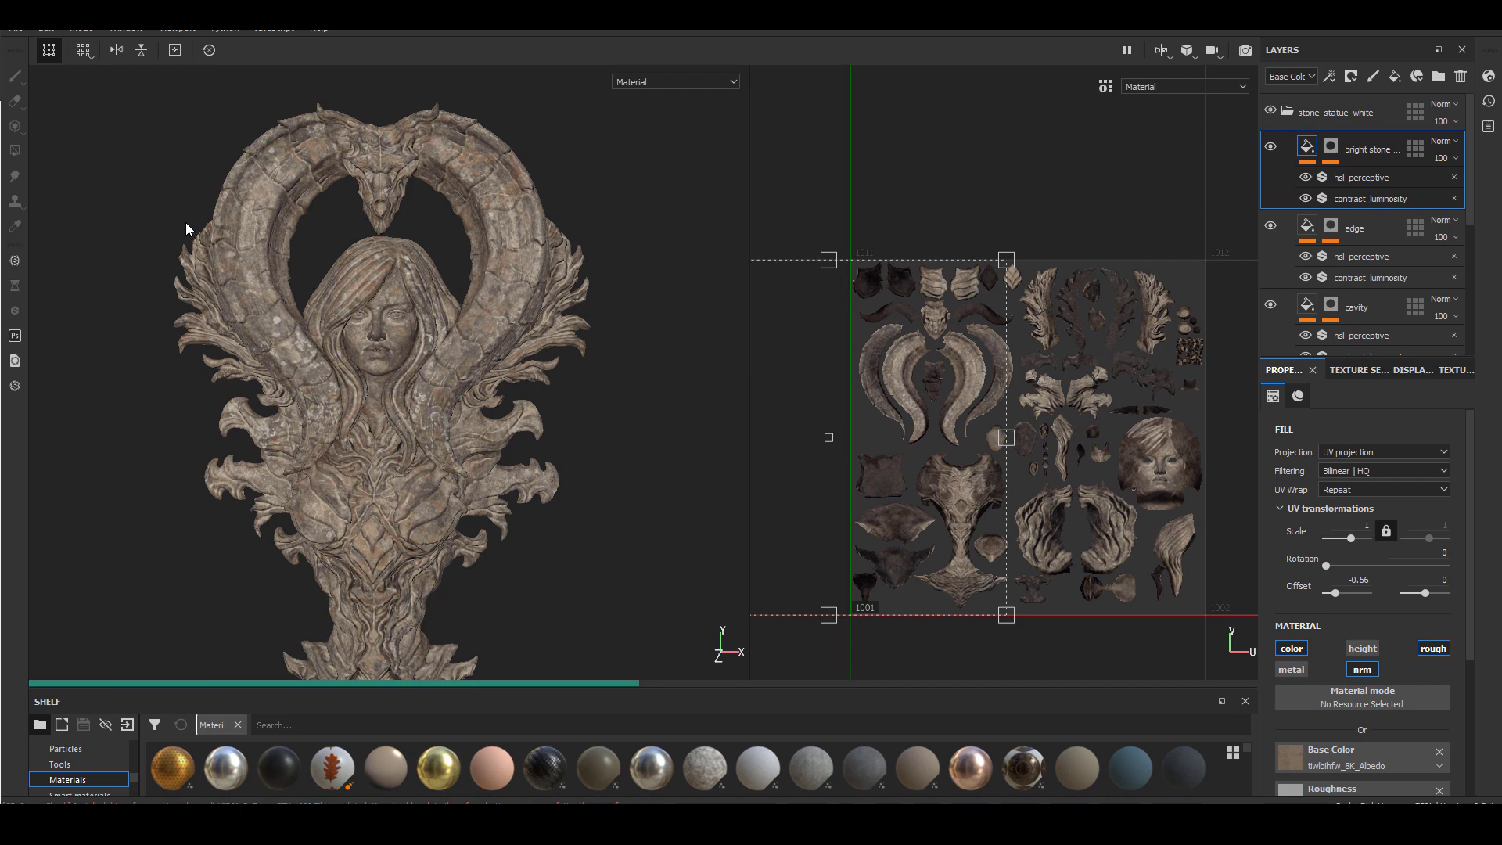
# Step: Open the texture export settings and review the Unreal Engine 4 (Packed) output template and the list of exports
pyautogui.click(17, 29)
pyautogui.click(47, 309)
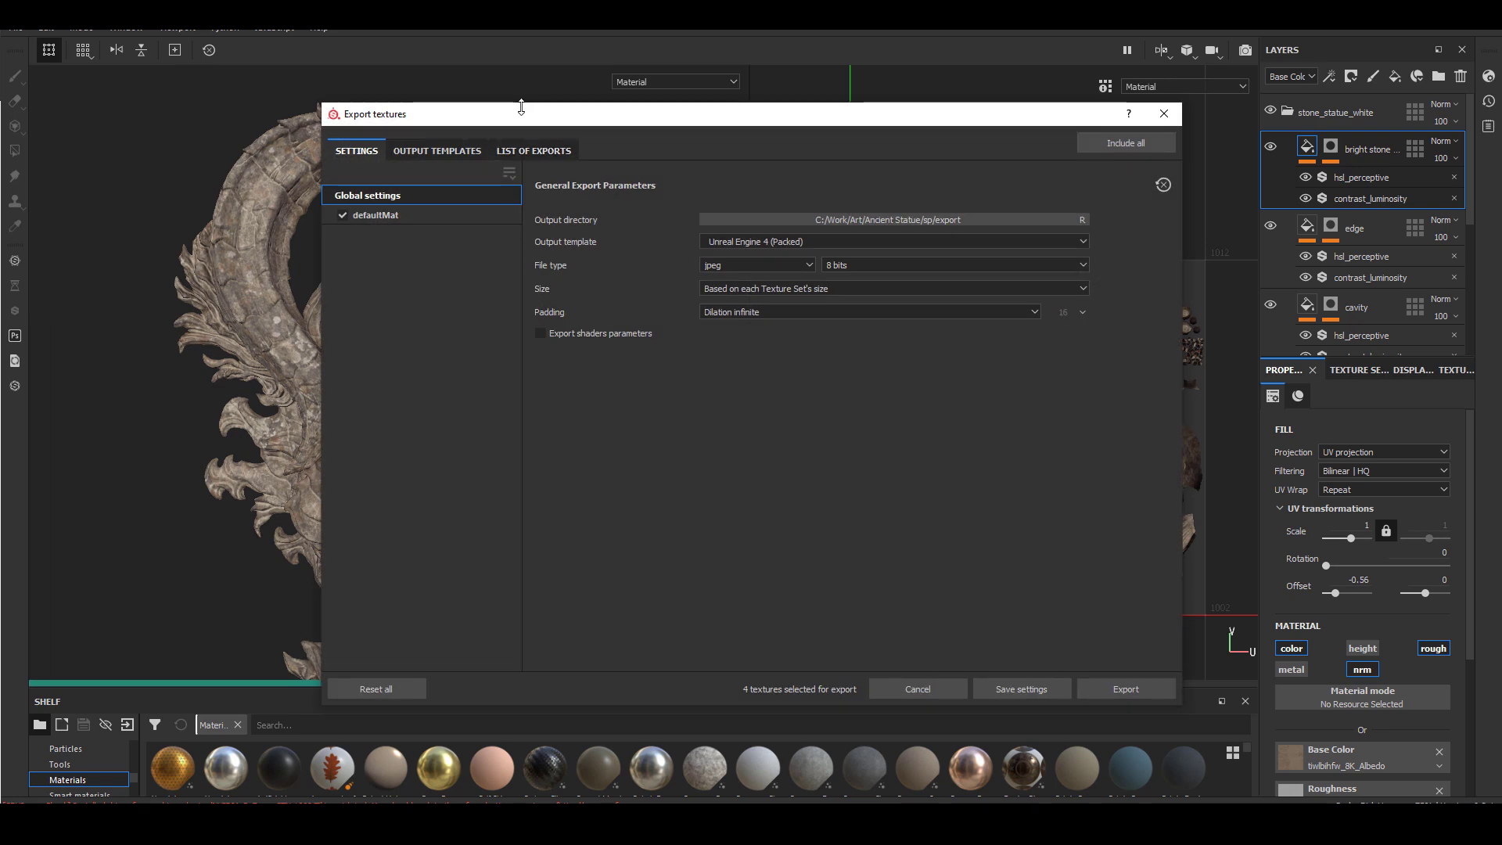
pyautogui.moveTo(521, 107); pyautogui.dragTo(393, 109)
pyautogui.click(330, 154)
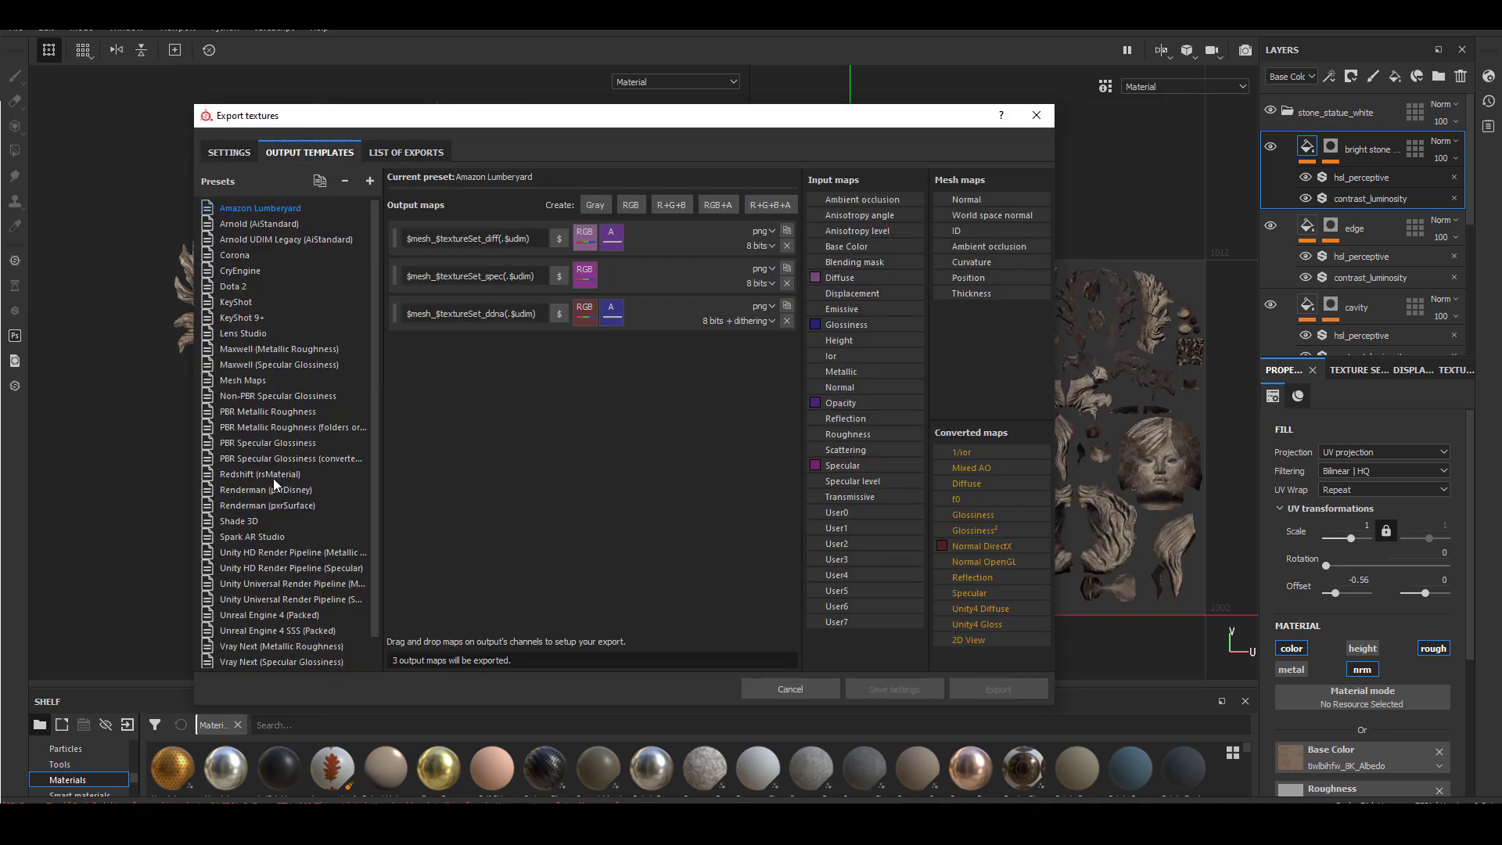
pyautogui.scroll(-1, 273, 473)
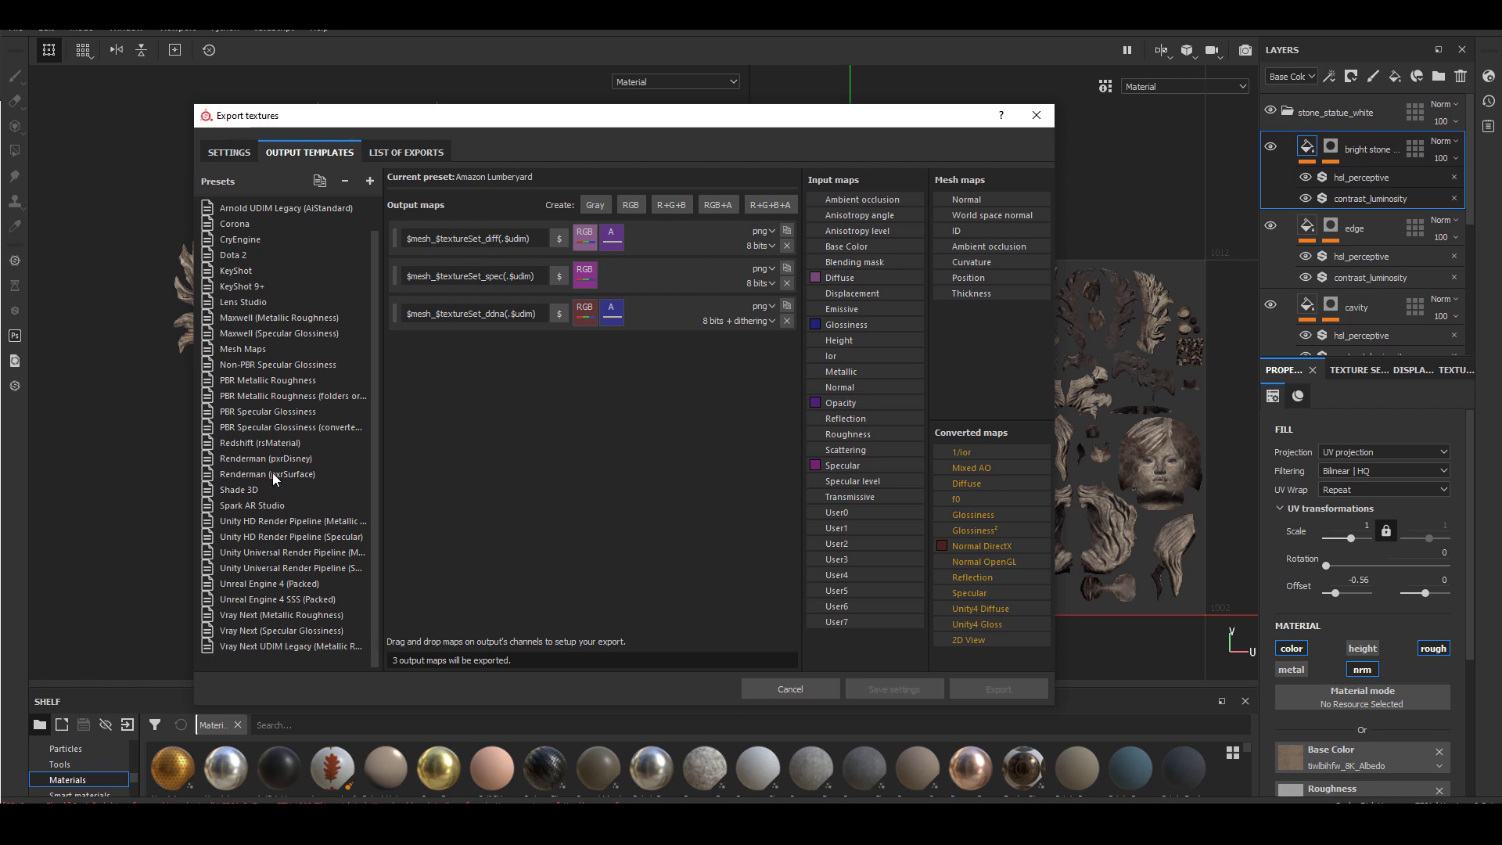
pyautogui.click(284, 585)
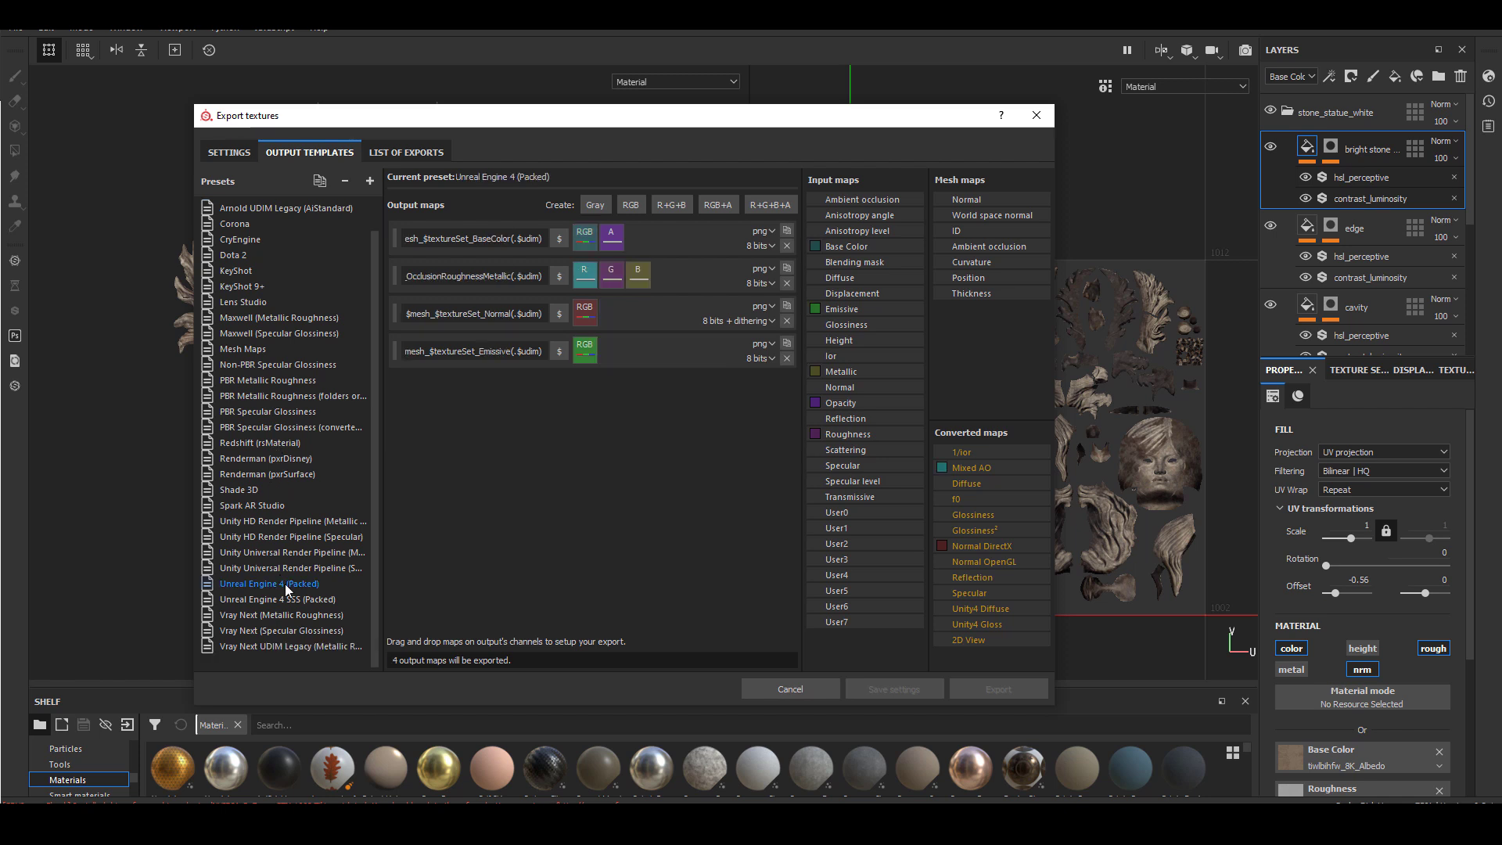
pyautogui.moveTo(659, 117); pyautogui.dragTo(515, 98)
pyautogui.click(262, 132)
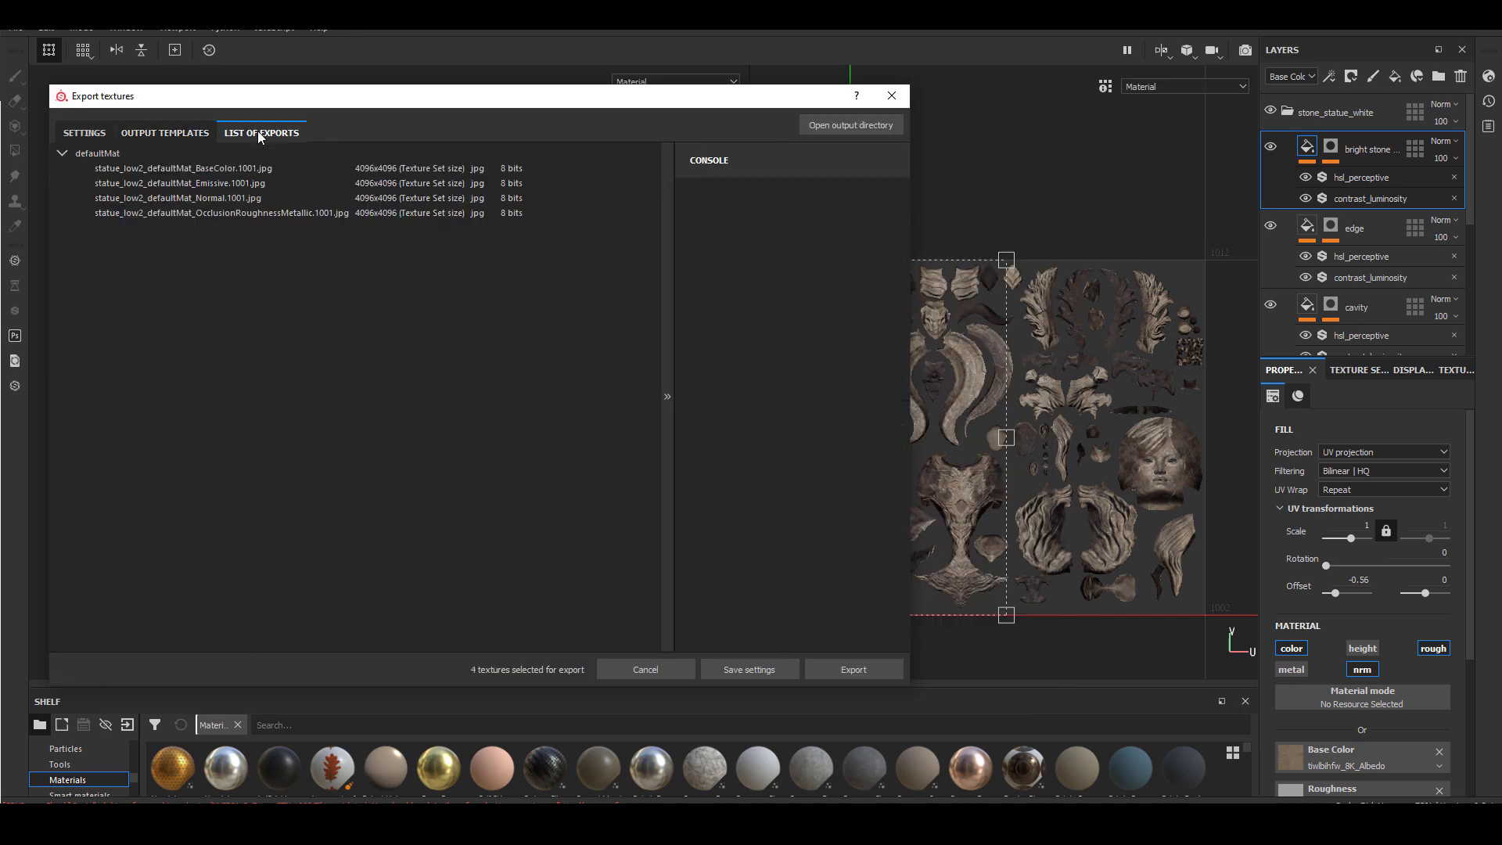
# Step: Export the statue's textures as targa files to C:/Work/Art/Ancient Statue/sp/export
pyautogui.click(83, 132)
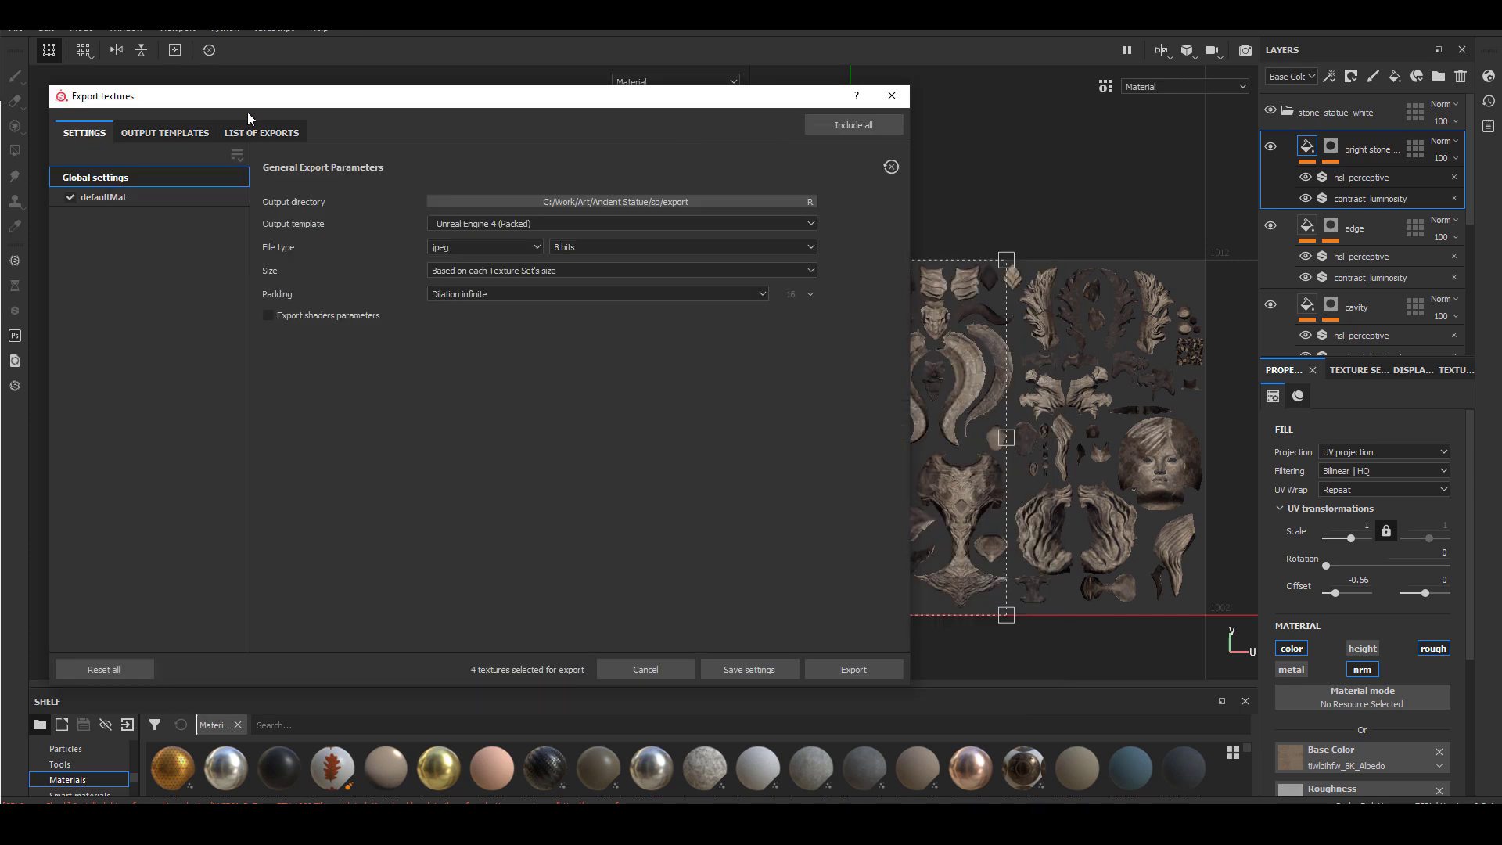
pyautogui.click(613, 202)
pyautogui.click(613, 149)
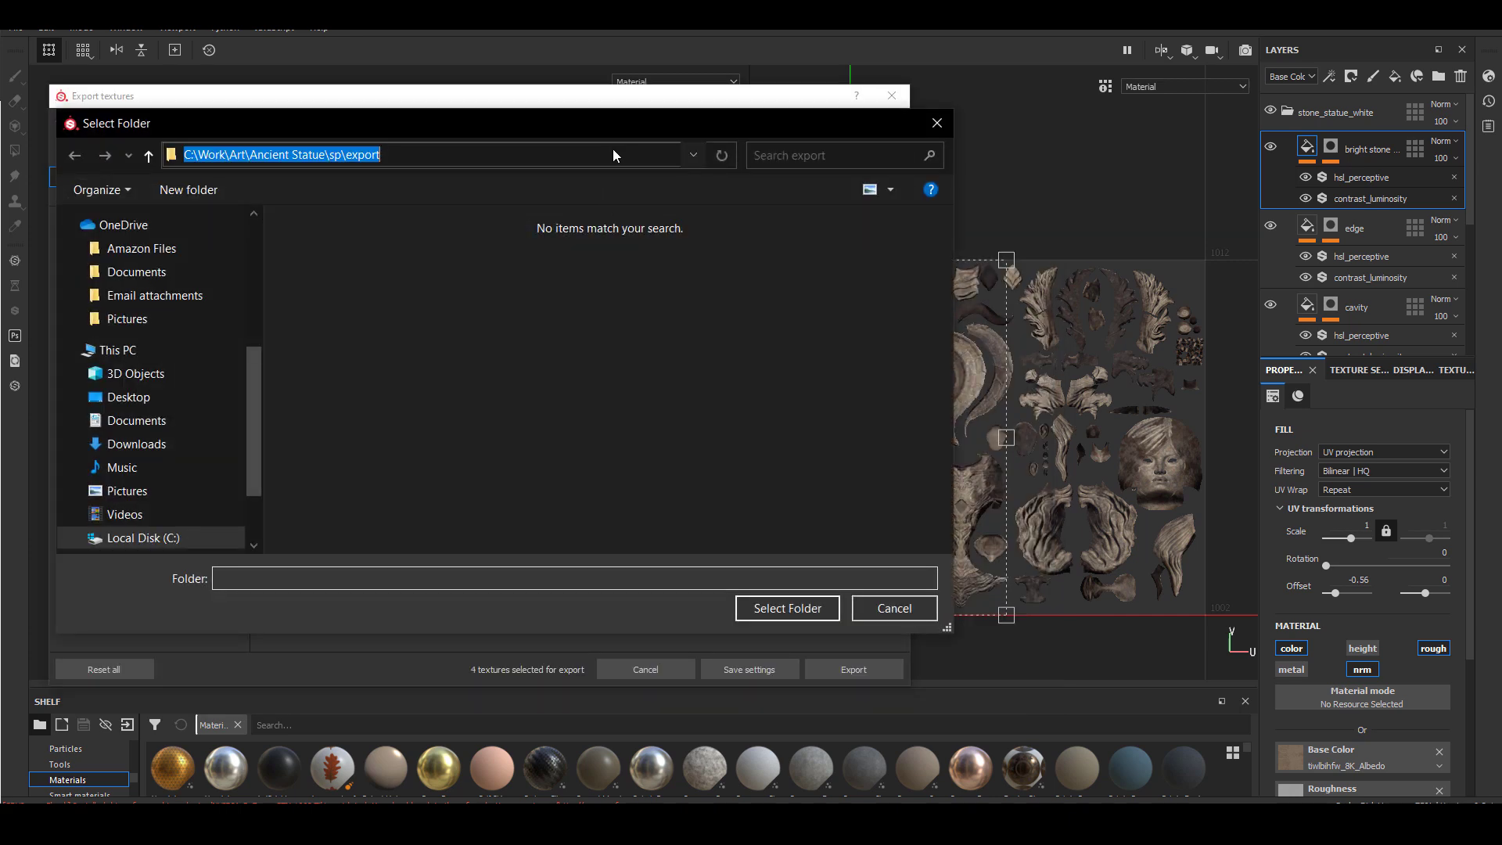
pyautogui.press('Return')
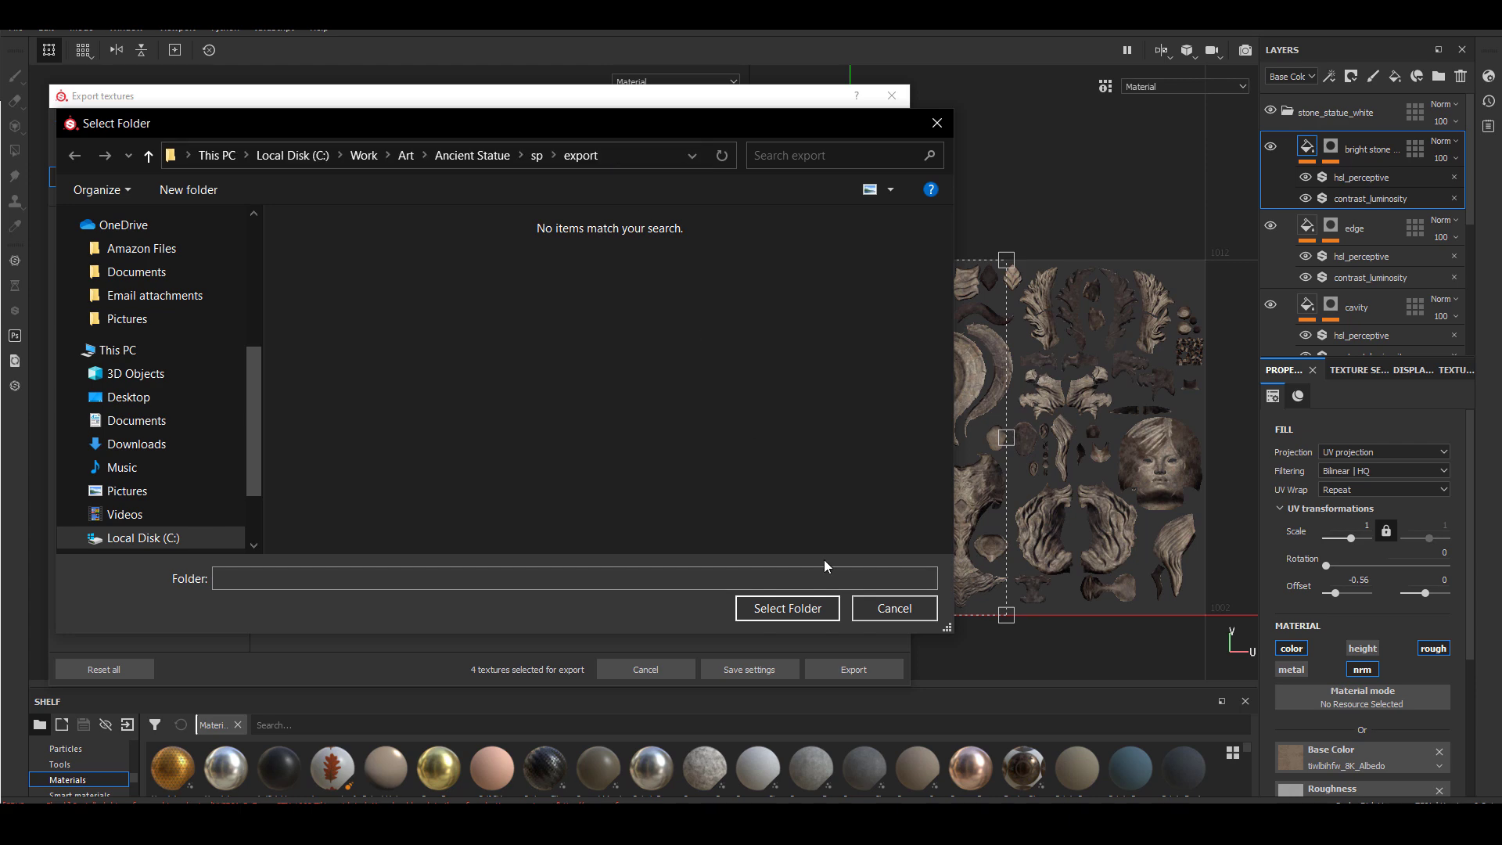
pyautogui.click(782, 615)
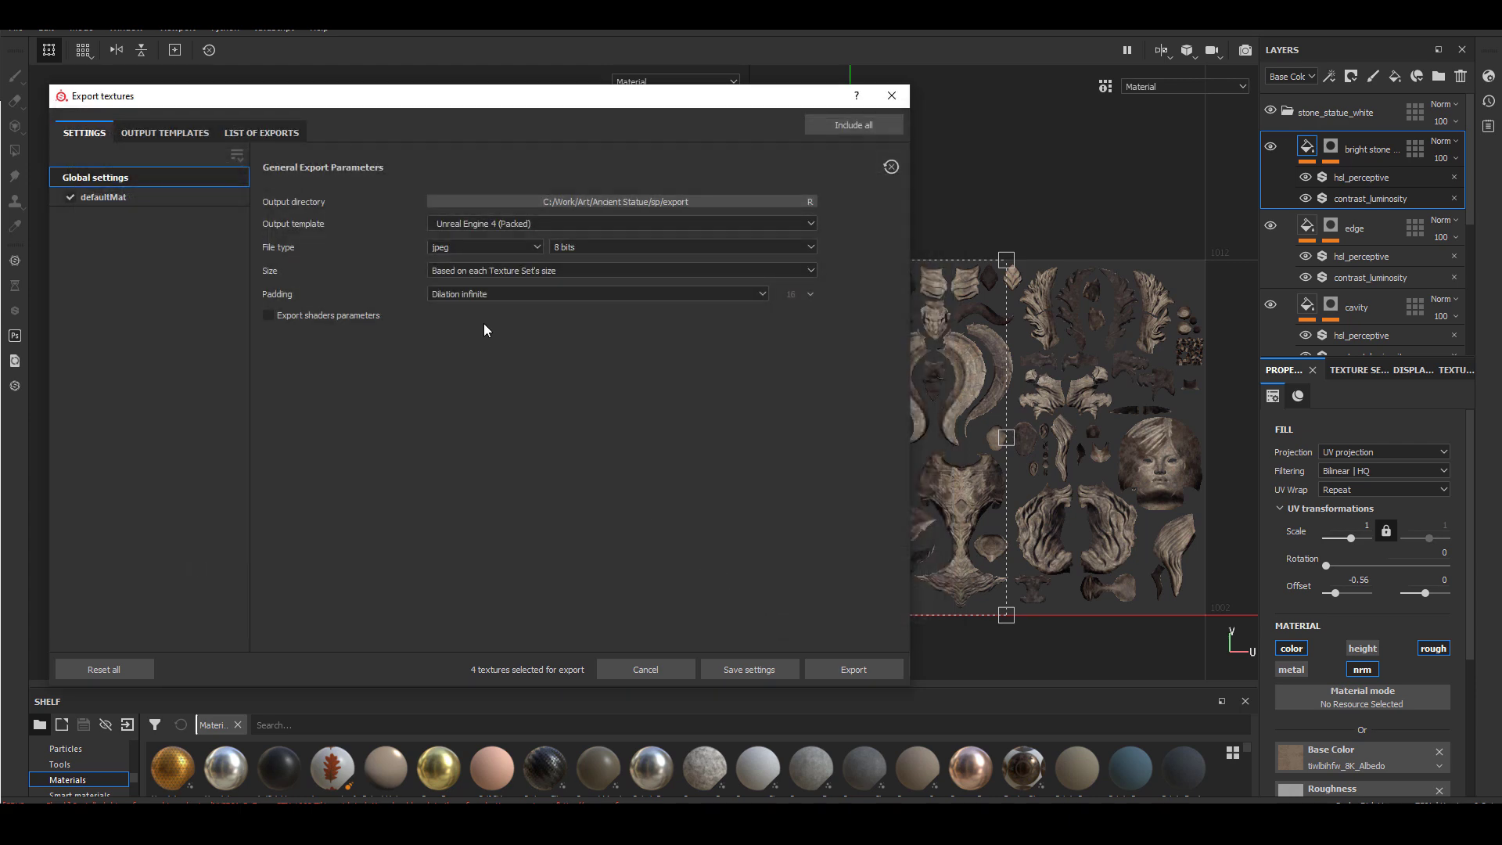
pyautogui.click(521, 249)
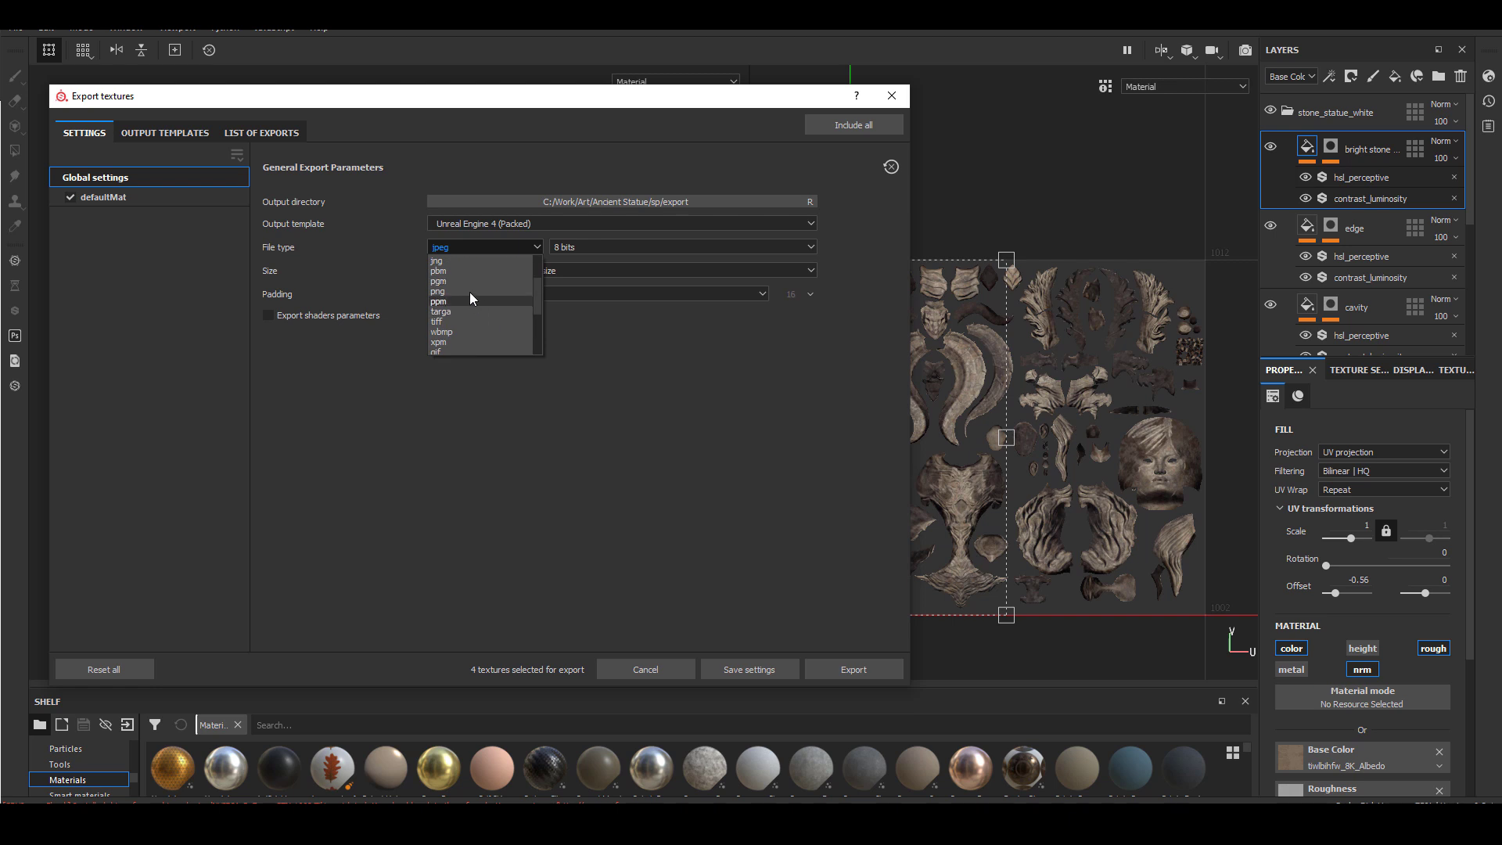
pyautogui.click(468, 311)
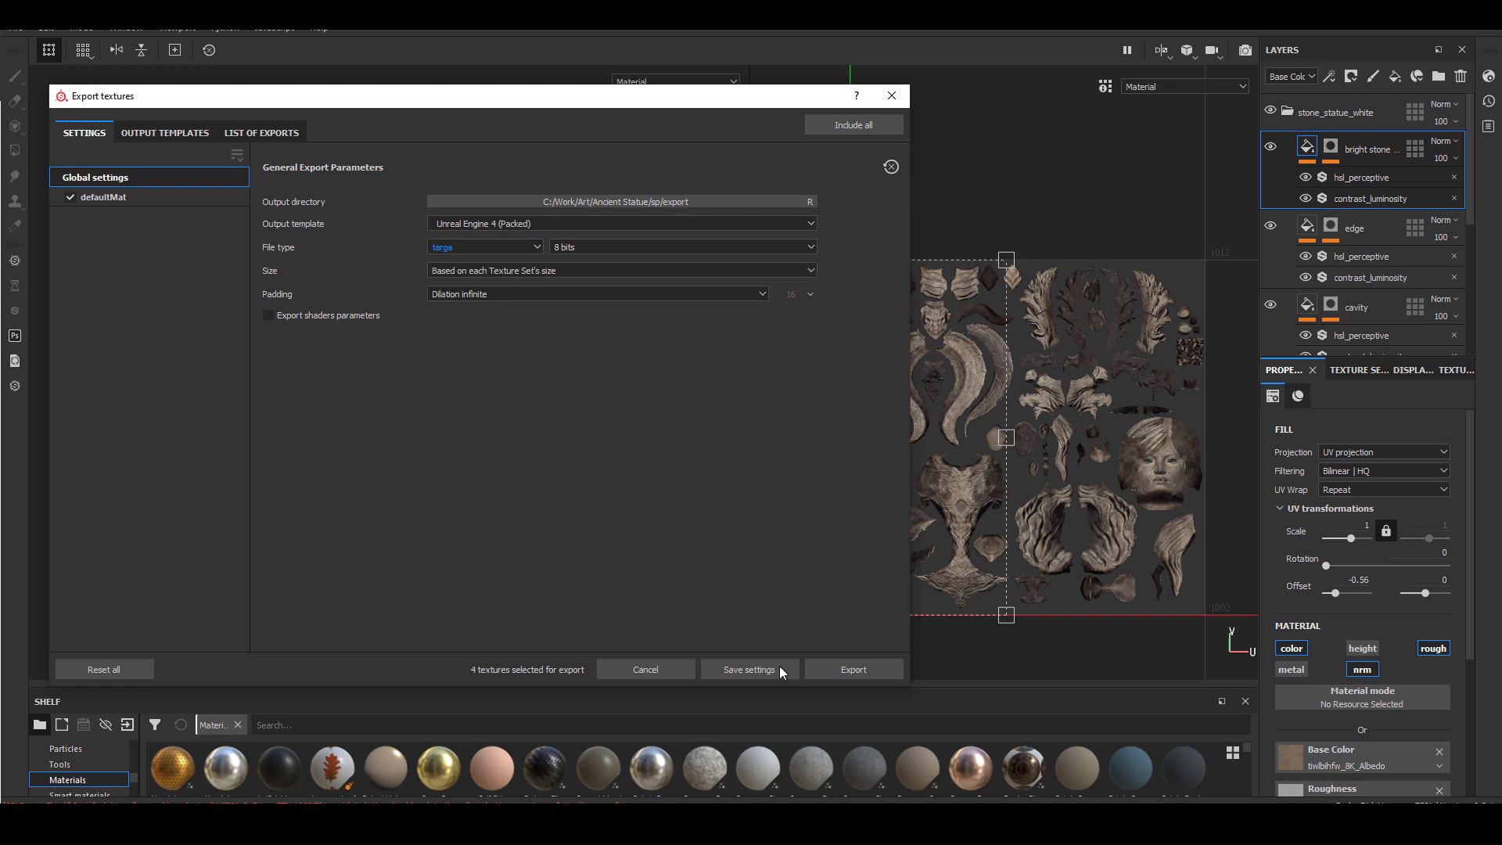
pyautogui.click(852, 669)
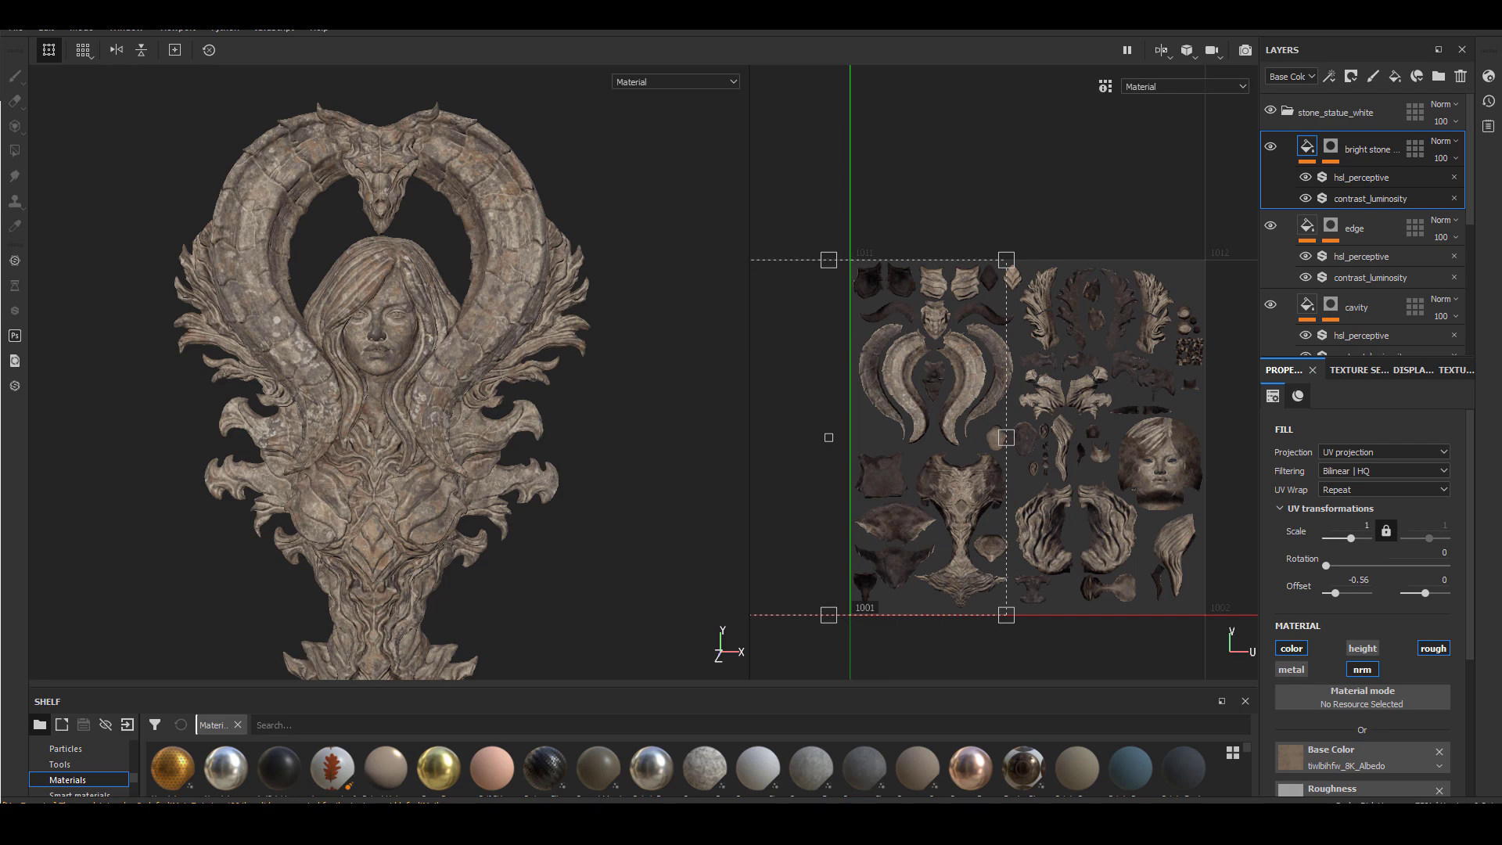
# Step: Switch to File Explorer and check the exported BaseColor, Normal and OcclusionRoughnessMetallic textures in the export folder
pyautogui.hotkey('alt', 'Tab')
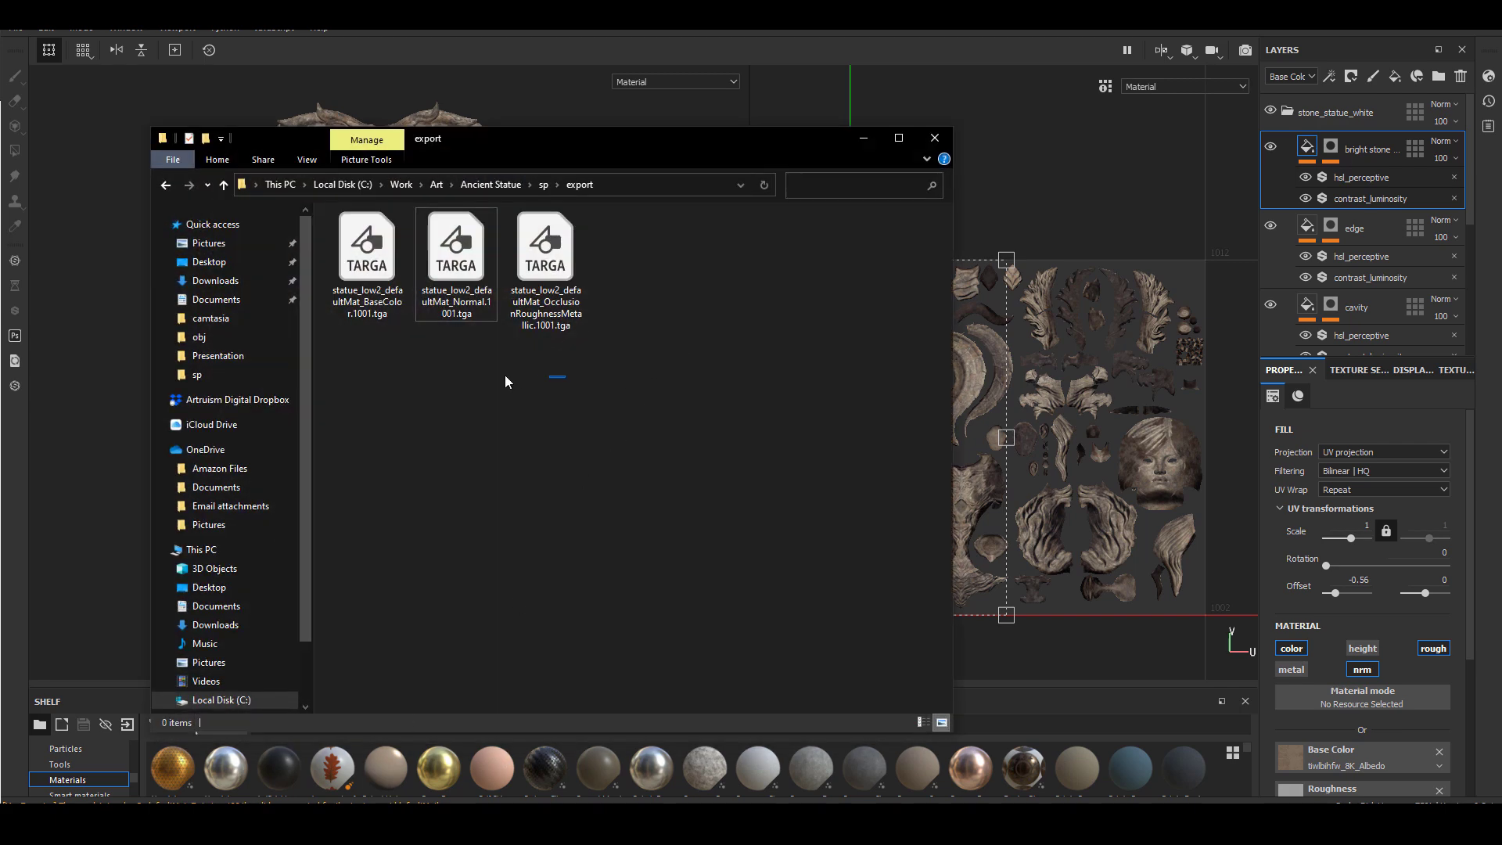
pyautogui.click(546, 297)
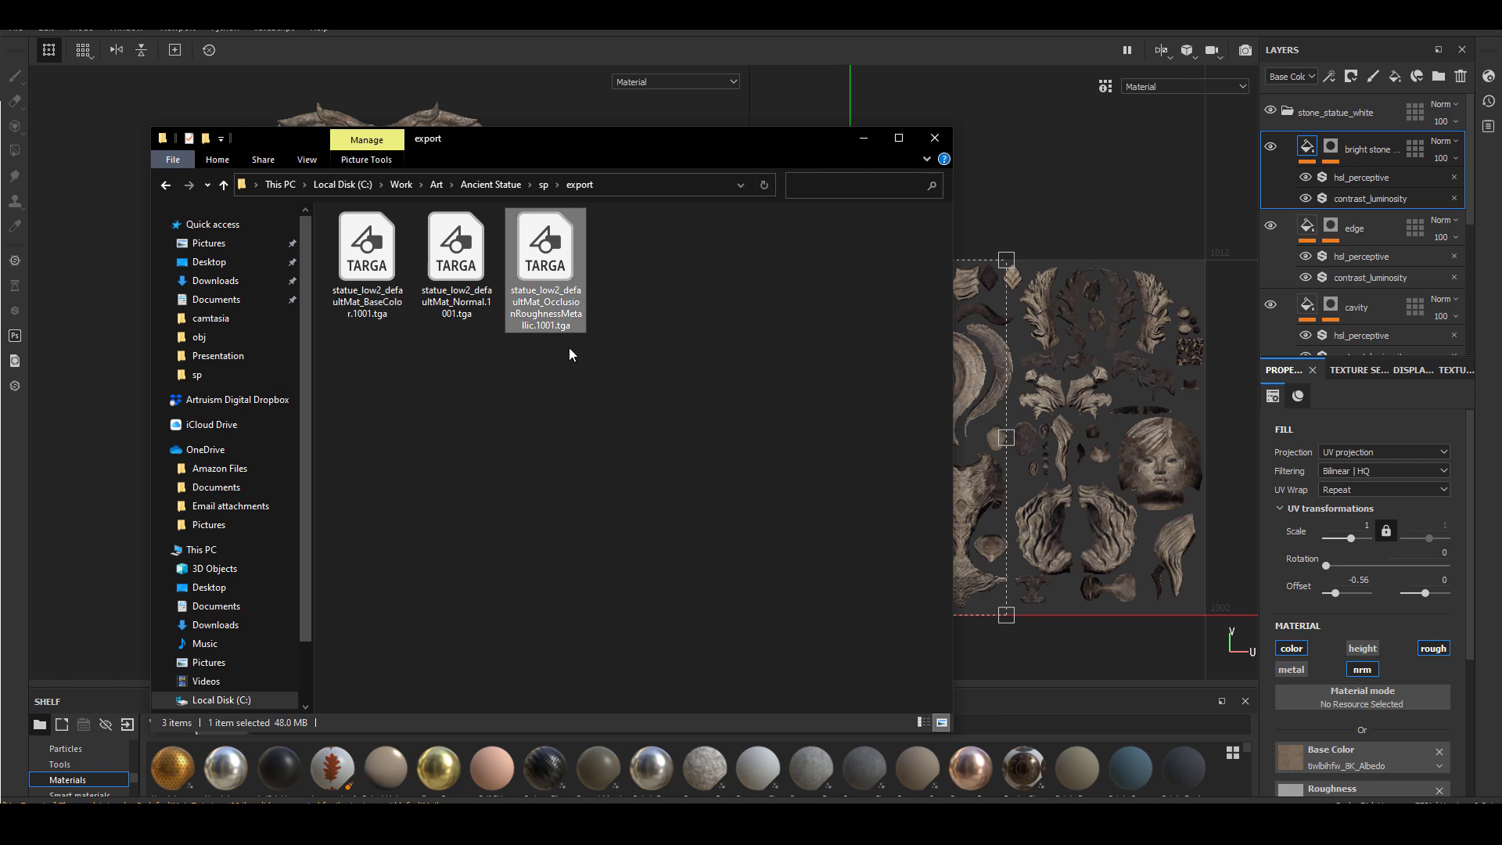
pyautogui.click(655, 264)
pyautogui.moveTo(764, 139); pyautogui.dragTo(754, 137)
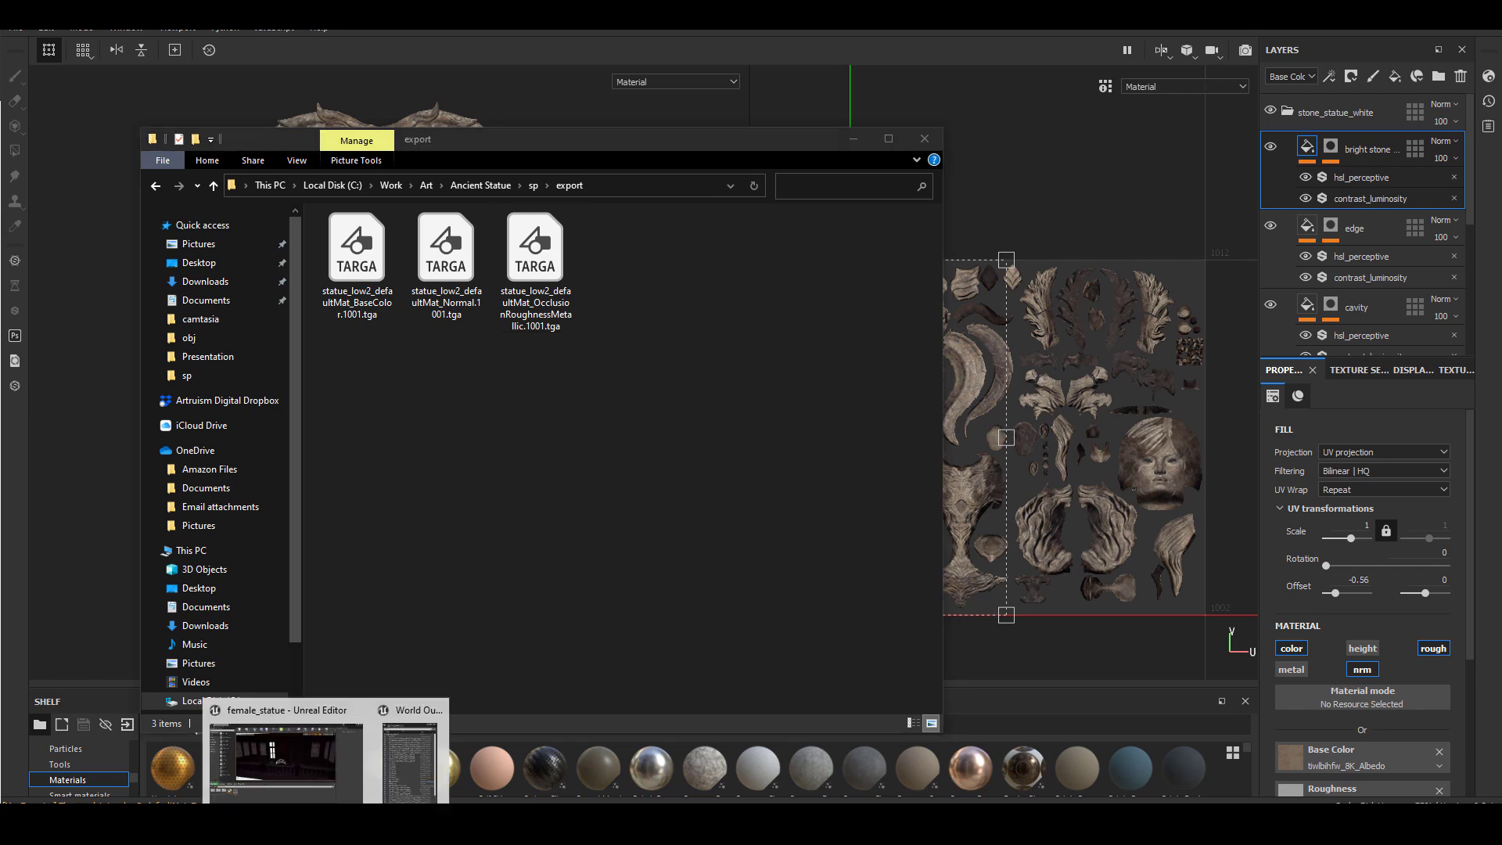
# Step: Switch to Unreal Editor and import the three exported TGA textures from File Explorer into the statue content folder
pyautogui.click(286, 795)
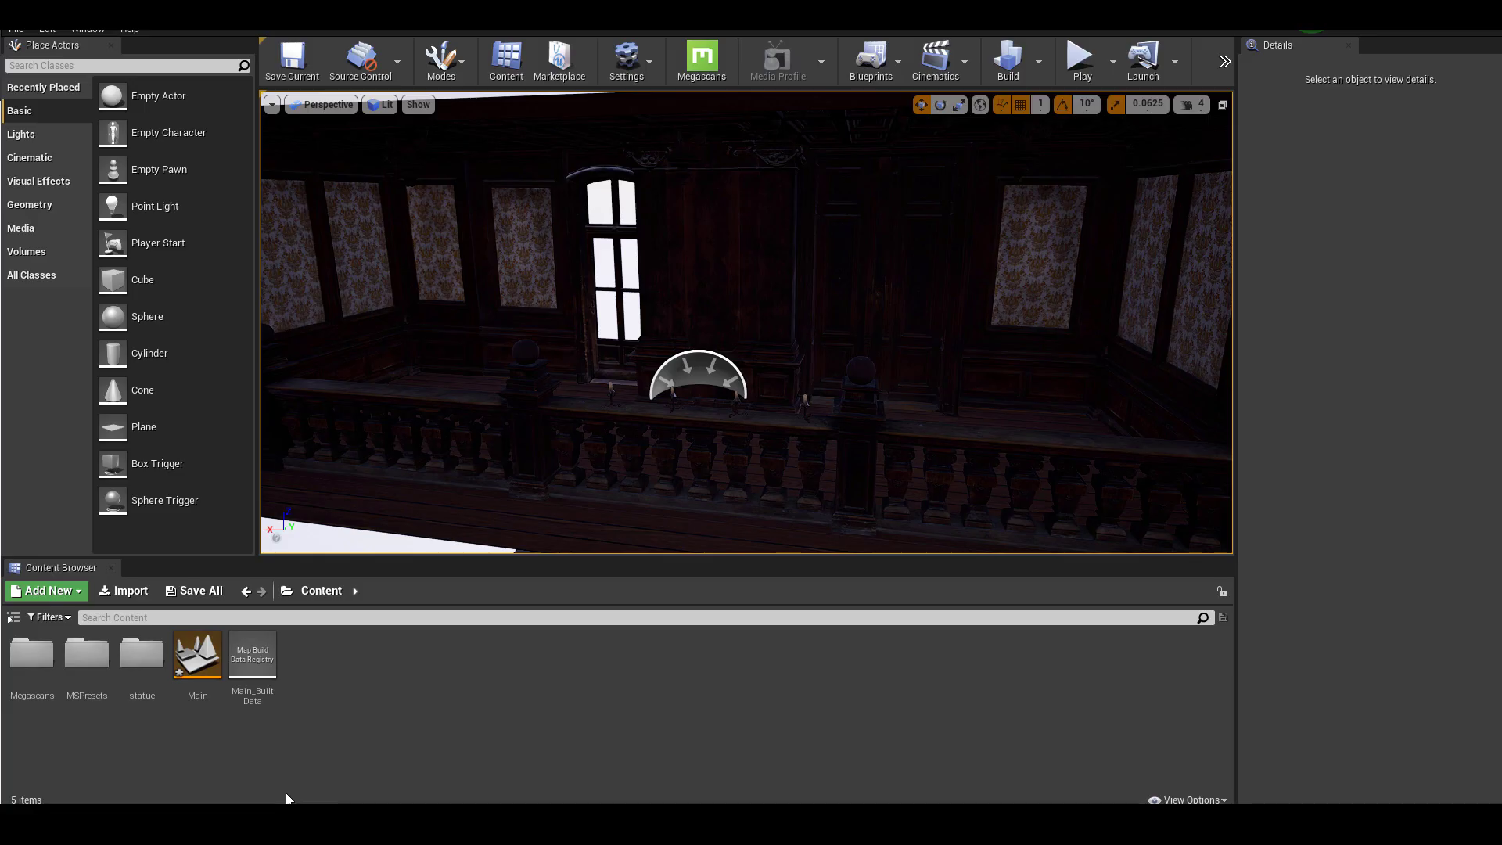
pyautogui.doubleClick(141, 654)
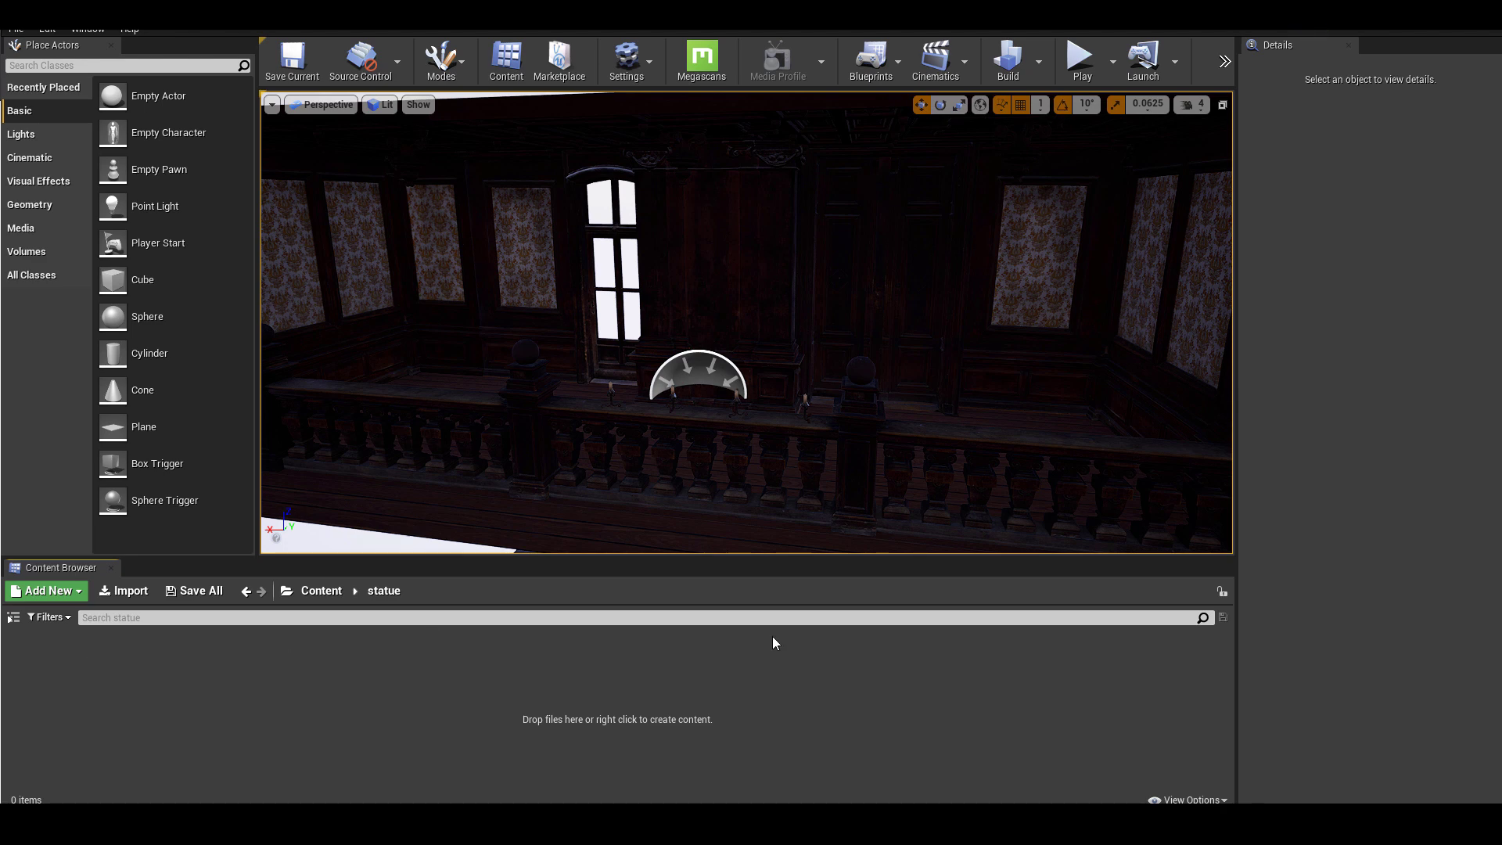
pyautogui.hotkey('alt', 'Tab')
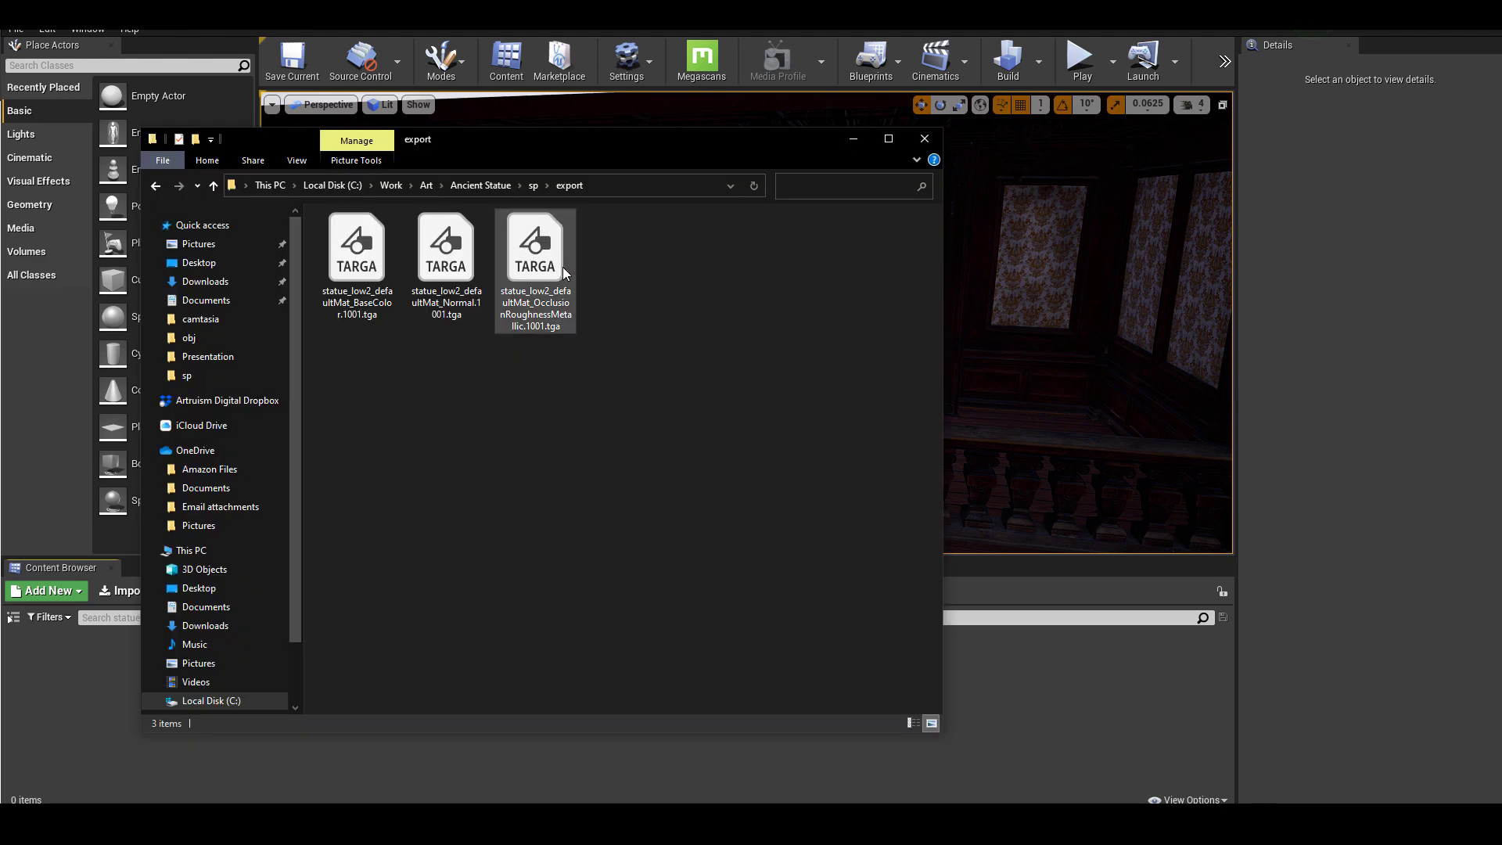
pyautogui.moveTo(656, 324); pyautogui.dragTo(77, 729)
# Step: Import the statue_low2 mesh from the Ancient Statue obj folder into the statue content folder, creating new materials
pyautogui.moveTo(773, 140); pyautogui.dragTo(983, 178)
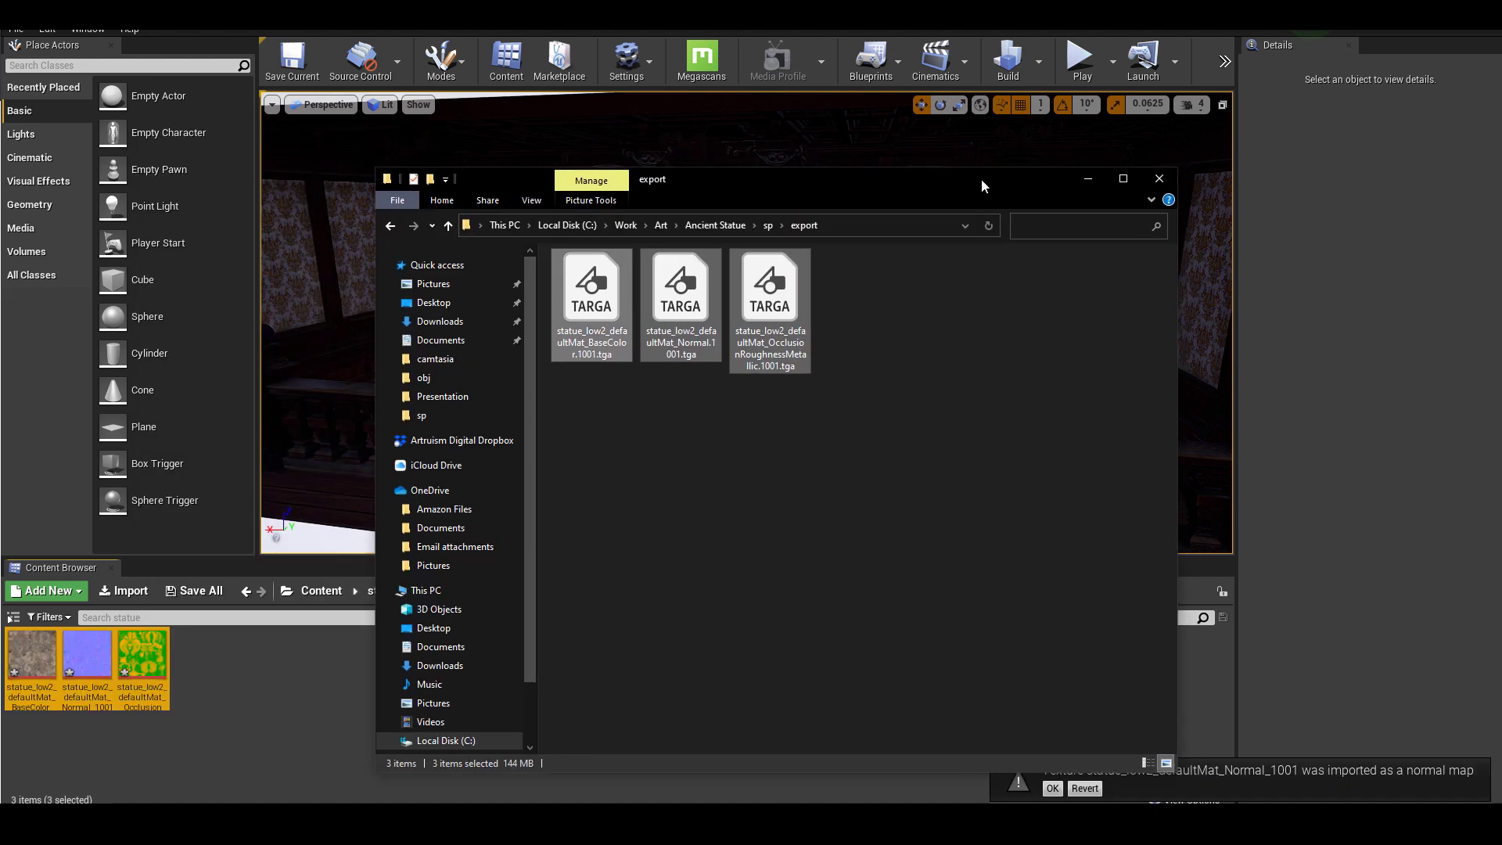
pyautogui.click(939, 381)
pyautogui.click(704, 224)
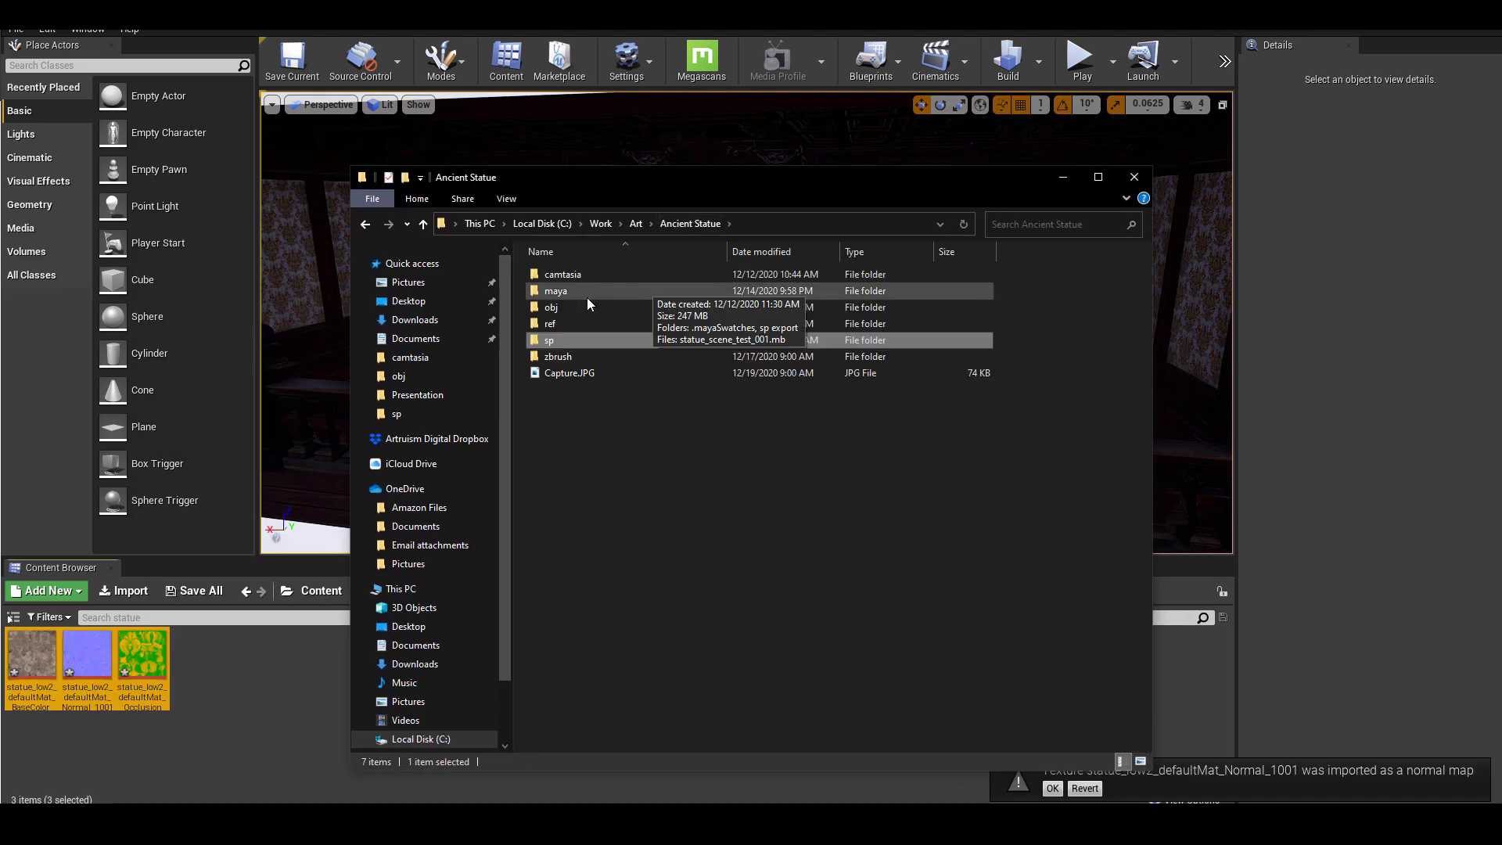
pyautogui.doubleClick(579, 304)
pyautogui.moveTo(675, 393); pyautogui.dragTo(248, 698)
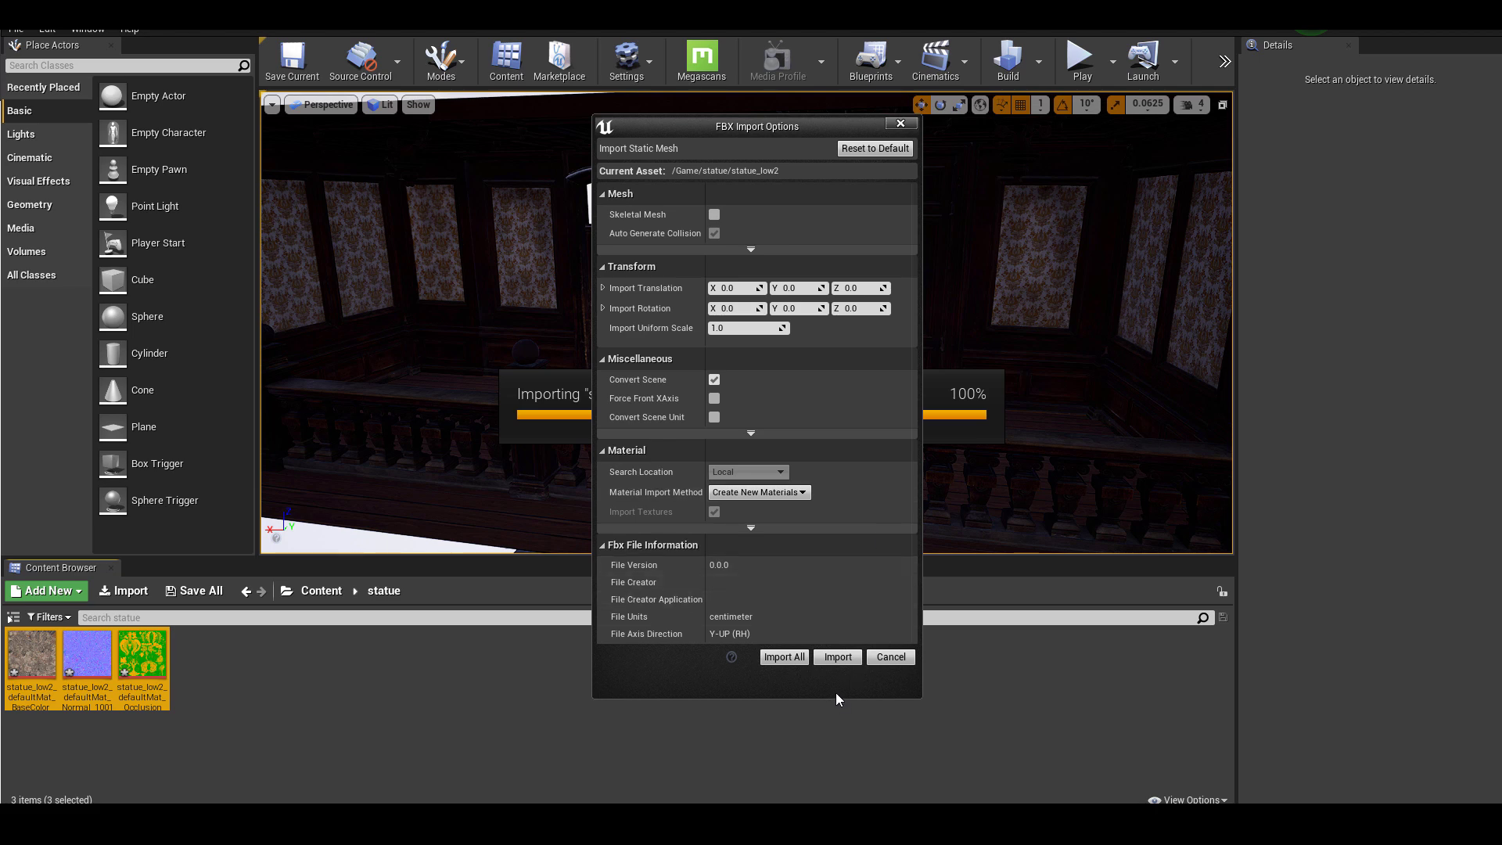
pyautogui.click(802, 662)
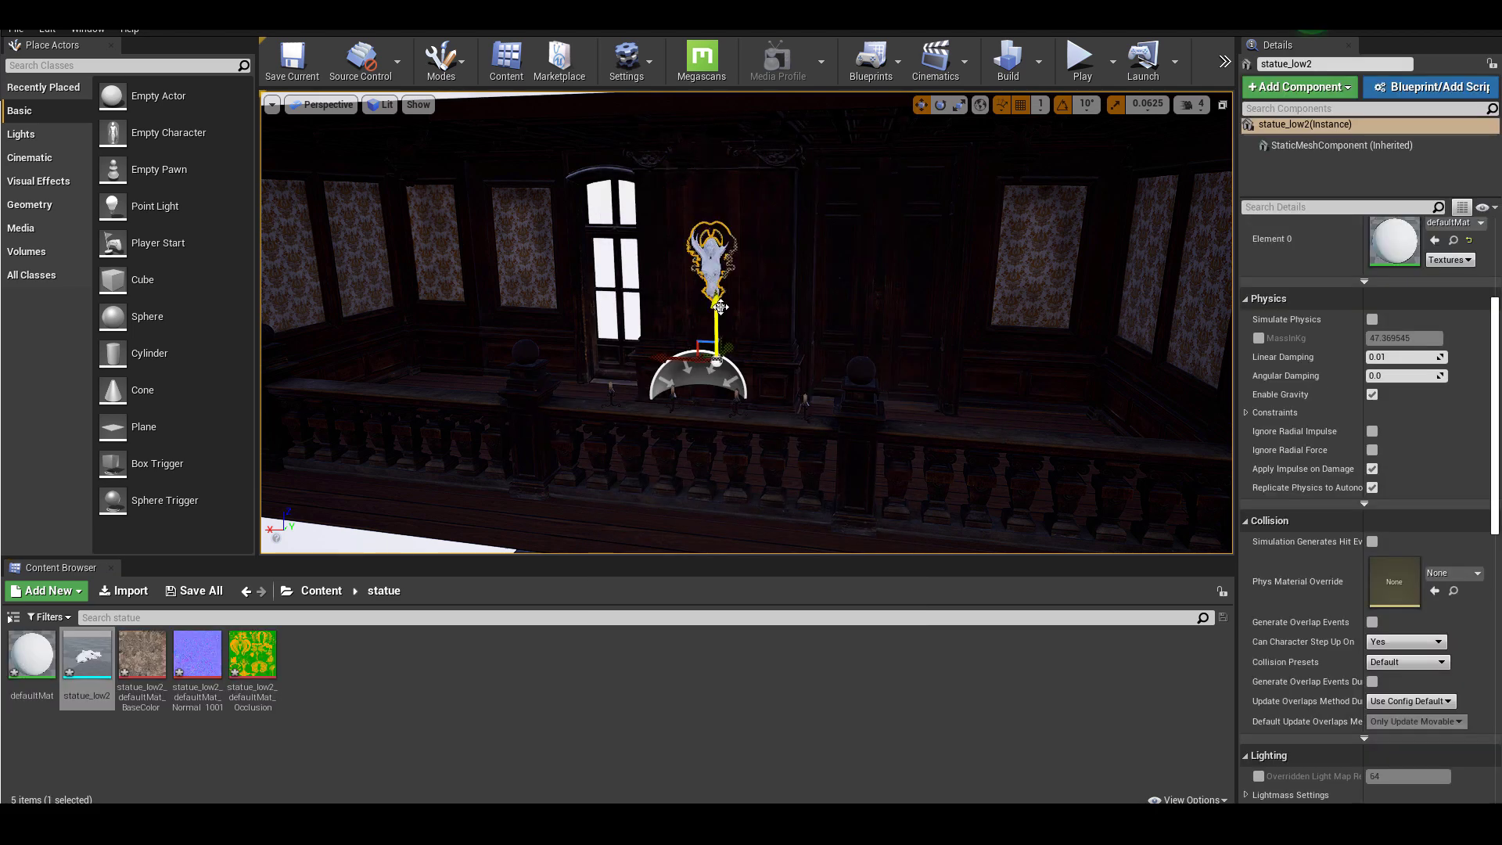
# Step: Place the statue_low2 mesh in the room in front of the central wall panel, scaling it up and adjusting its height
pyautogui.moveTo(718, 361); pyautogui.dragTo(743, 344)
pyautogui.press('w')
pyautogui.moveTo(718, 307); pyautogui.dragTo(718, 356)
pyautogui.press('r')
pyautogui.moveTo(717, 415); pyautogui.dragTo(736, 403)
pyautogui.press('w')
pyautogui.moveTo(718, 367); pyautogui.dragTo(718, 397)
pyautogui.keyDown('alt'); pyautogui.moveTo(705, 461); pyautogui.dragTo(547, 462); pyautogui.keyUp('alt')
pyautogui.press('f')
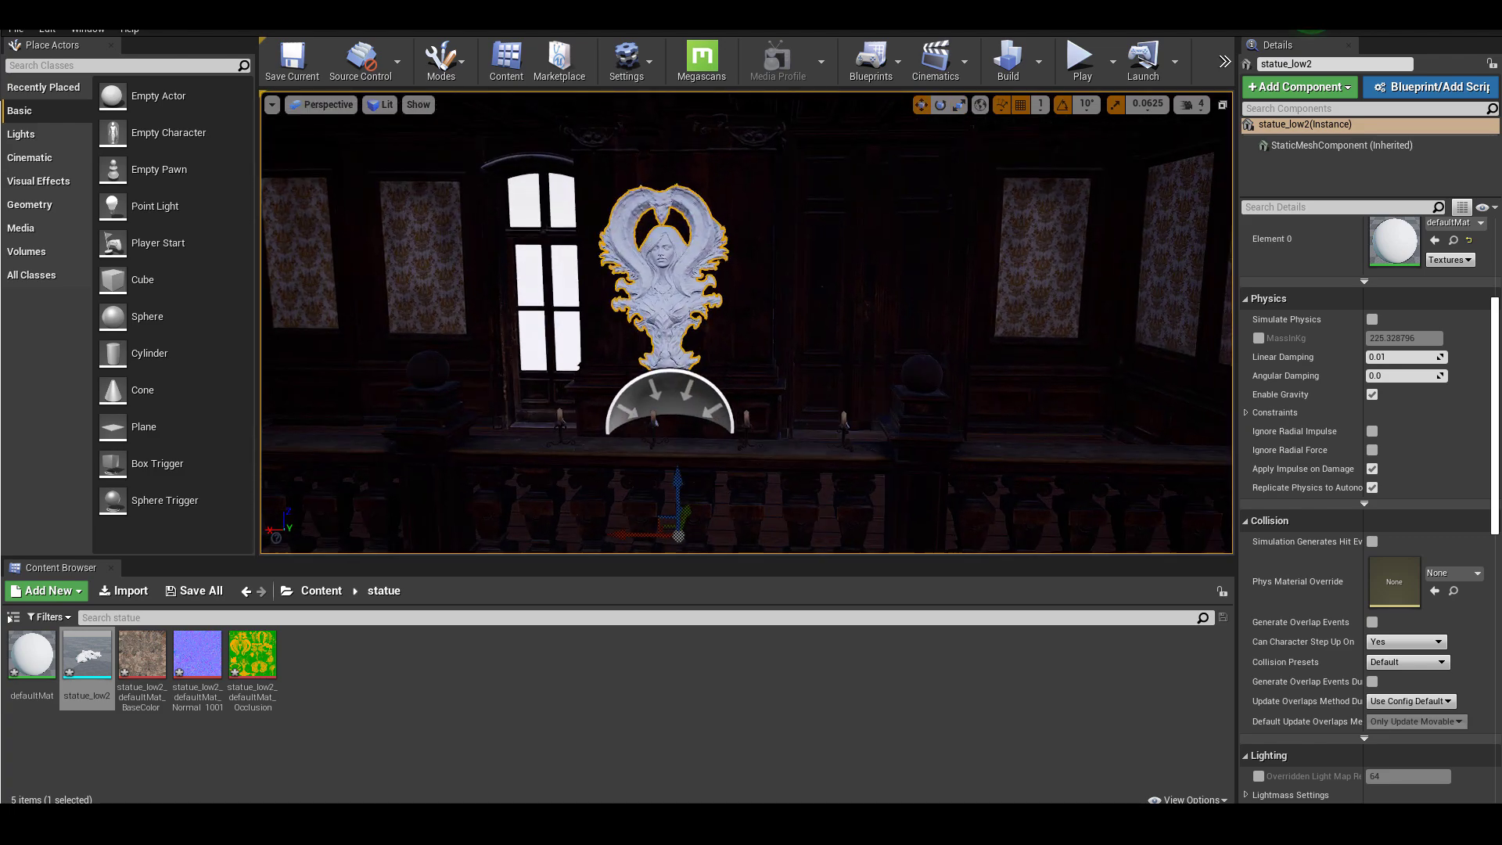
pyautogui.moveTo(688, 489); pyautogui.dragTo(689, 483)
pyautogui.click(565, 270)
pyautogui.press('w')
pyautogui.moveTo(565, 270); pyautogui.dragTo(565, 294, button='right')
# Step: Open the statue's defaultMat material in the Material Editor and move the editor window clear of the imported textures
pyautogui.click(669, 258)
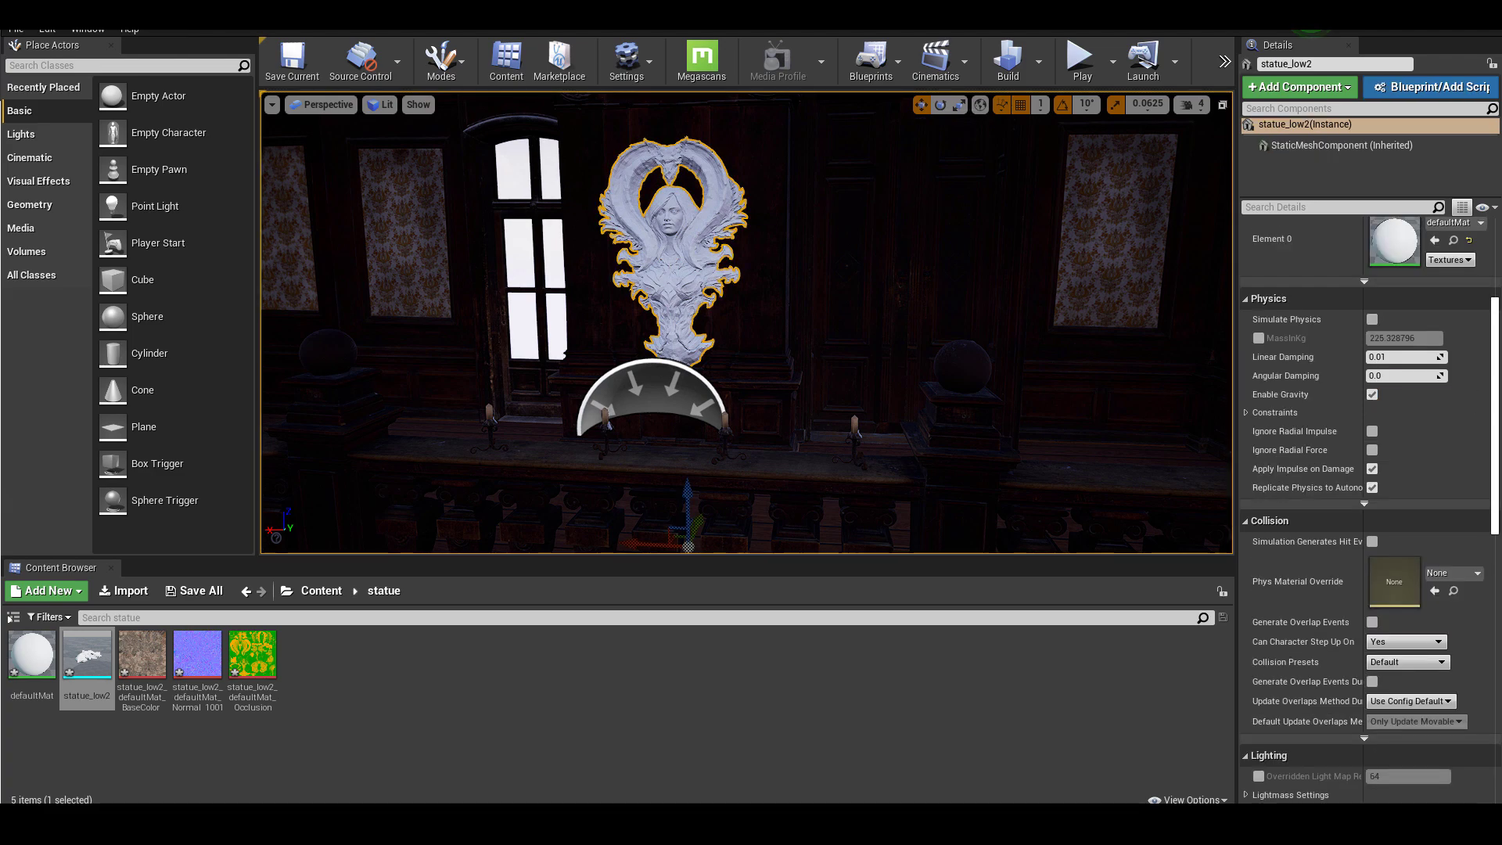
pyautogui.doubleClick(1394, 242)
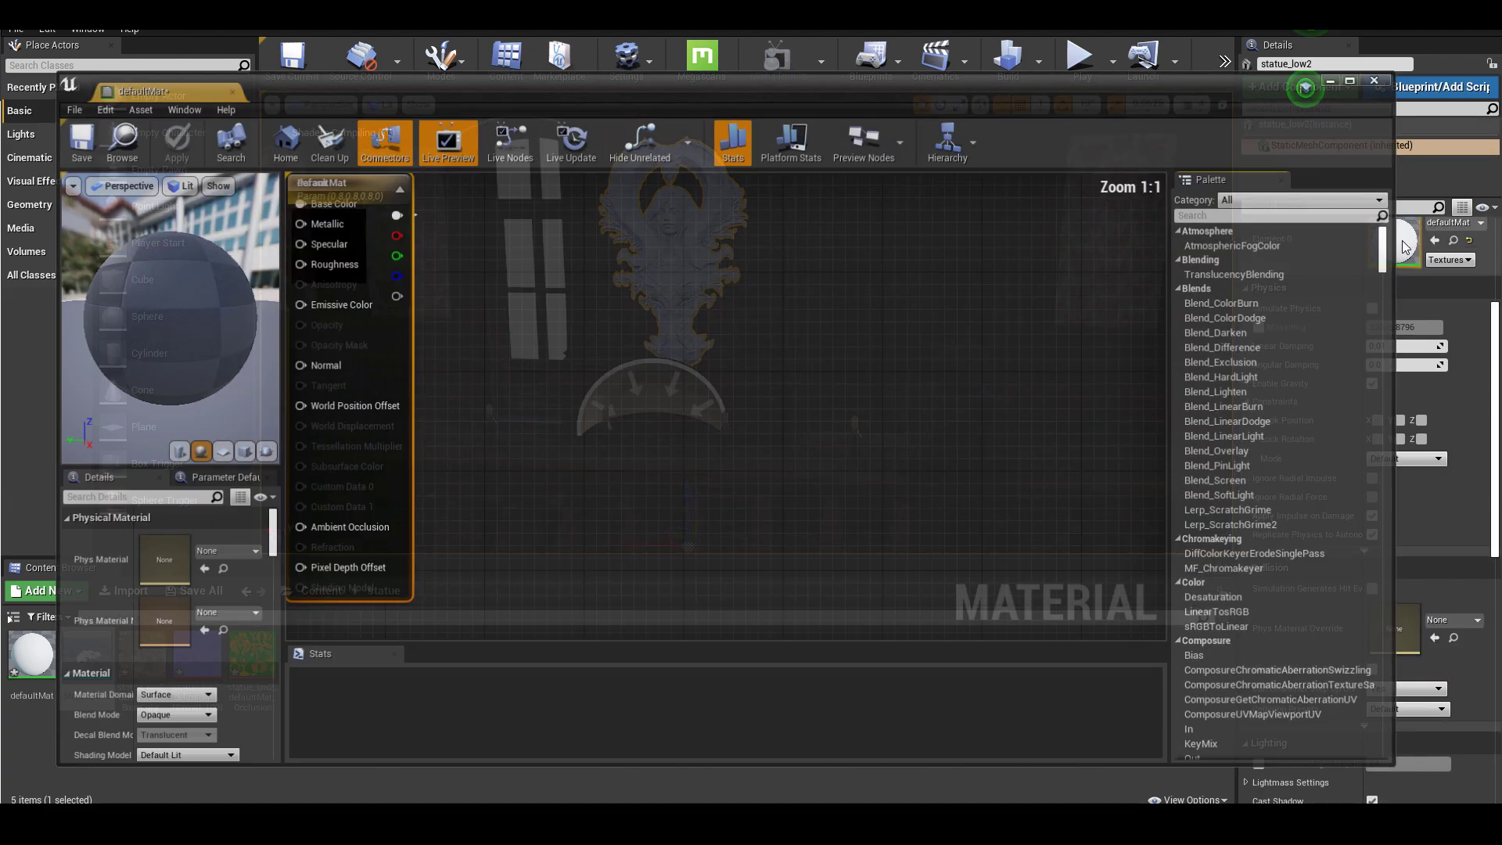
pyautogui.scroll(-4, 557, 393)
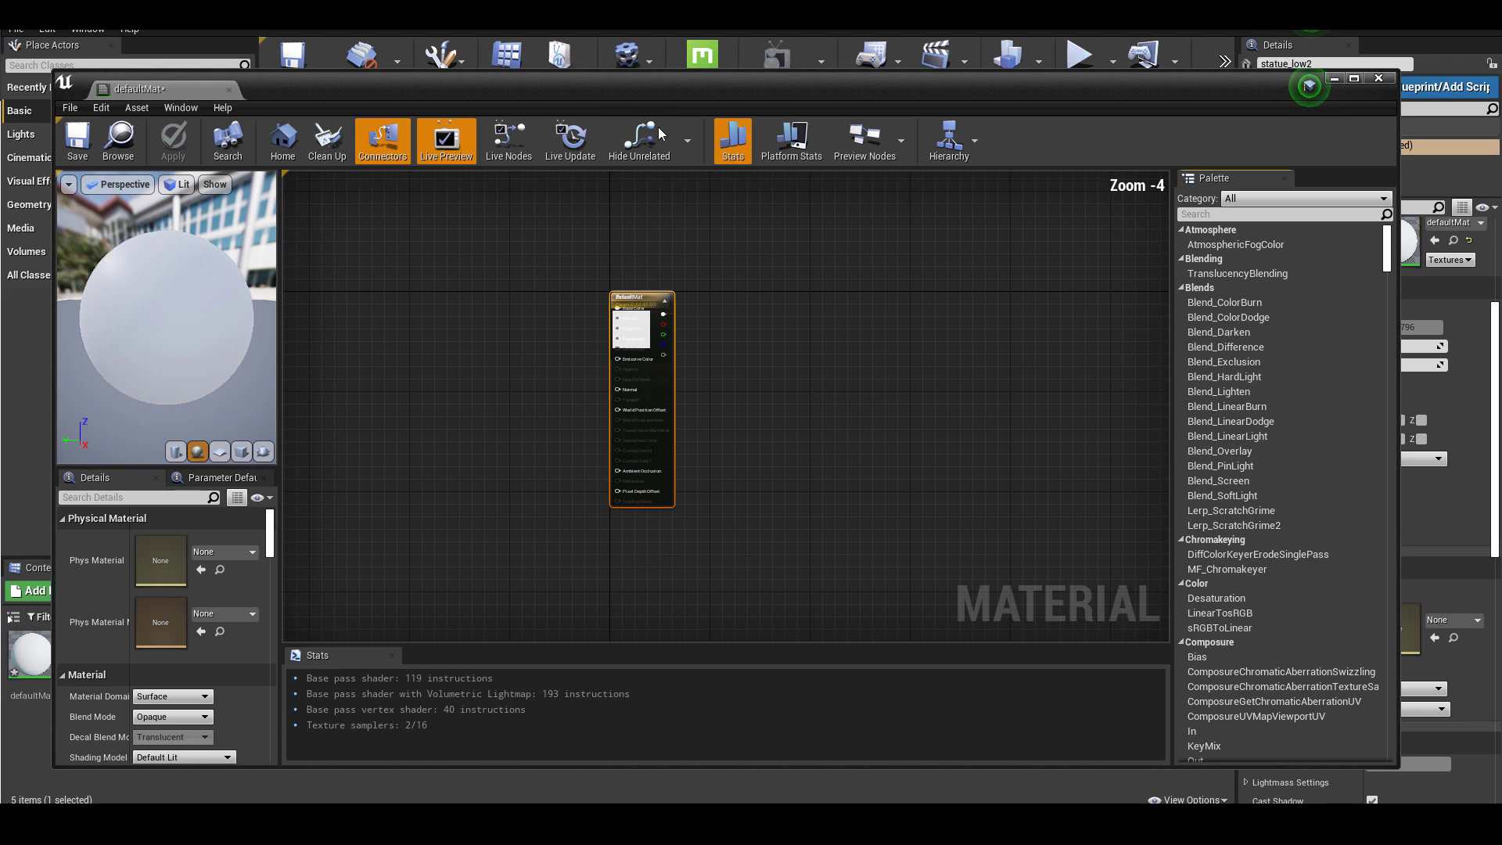
pyautogui.moveTo(669, 83); pyautogui.dragTo(814, 86)
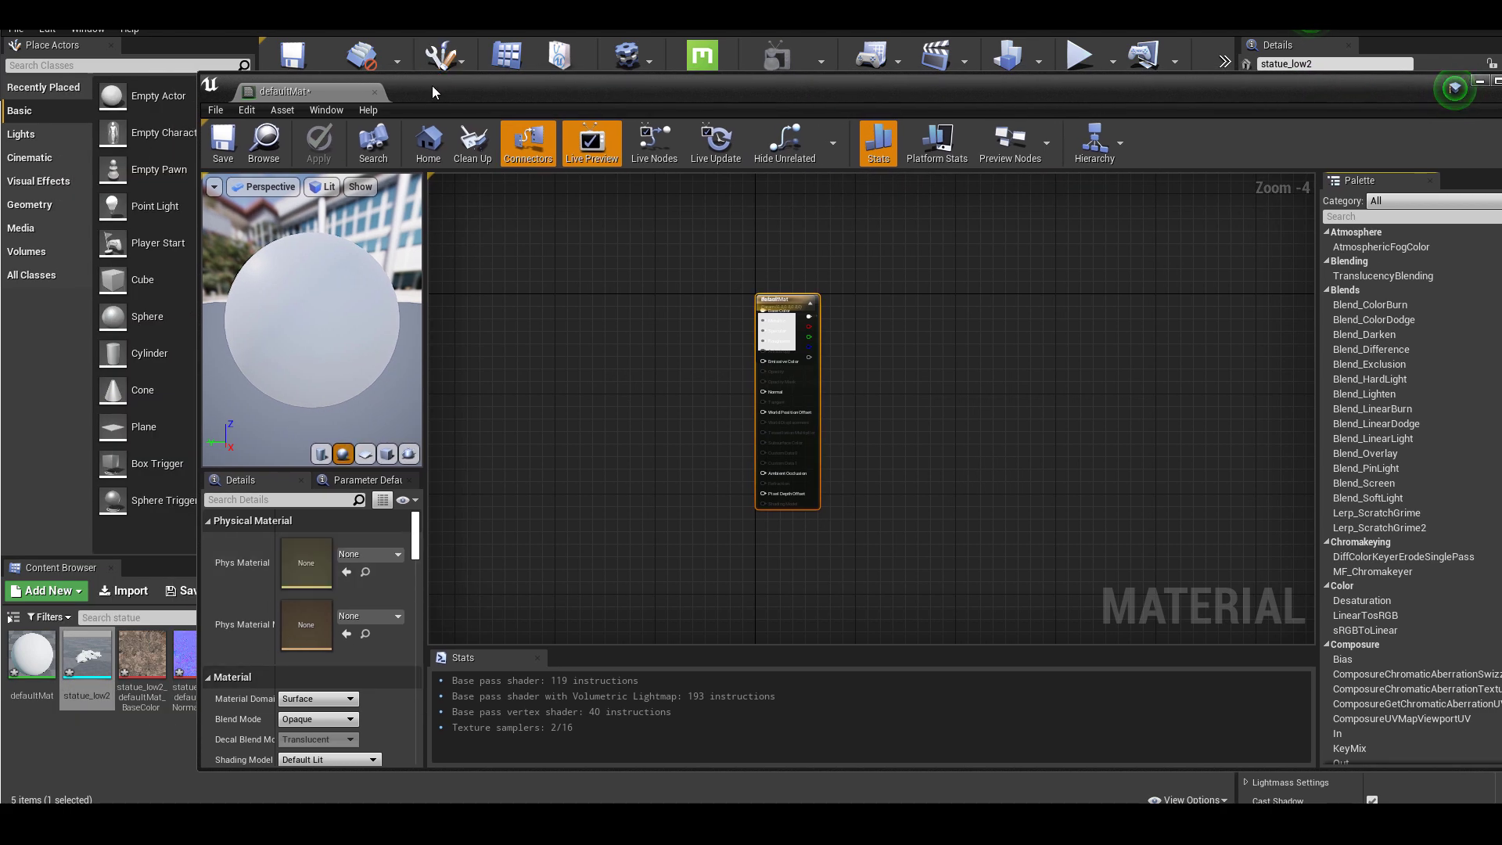
pyautogui.moveTo(427, 91); pyautogui.dragTo(576, 112)
# Step: Disable sRGB on the OcclusionRoughnessMetallic texture, save it and close the editor window
pyautogui.doubleClick(250, 649)
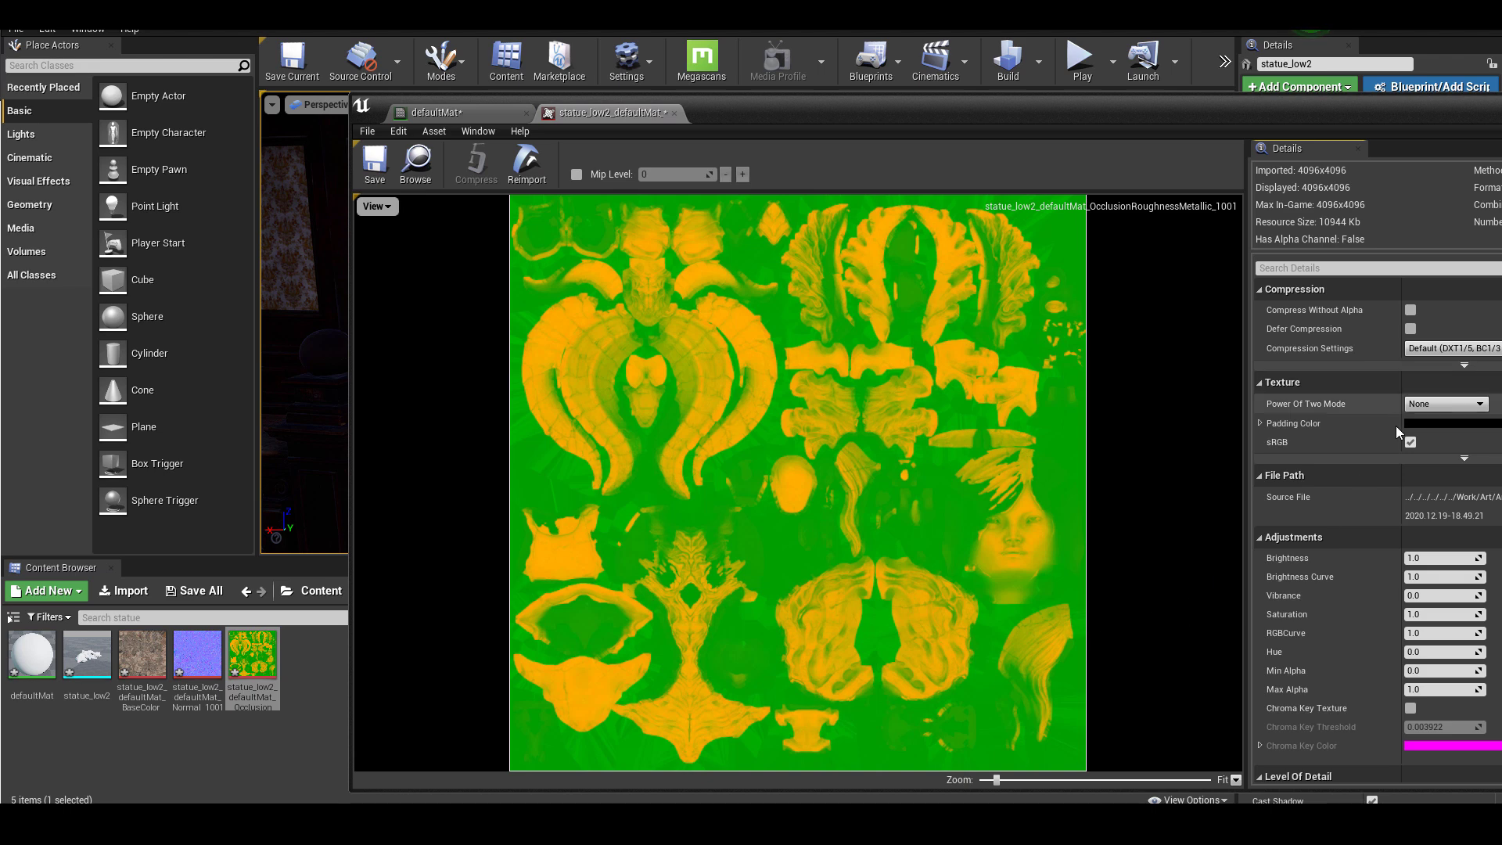
pyautogui.click(1410, 452)
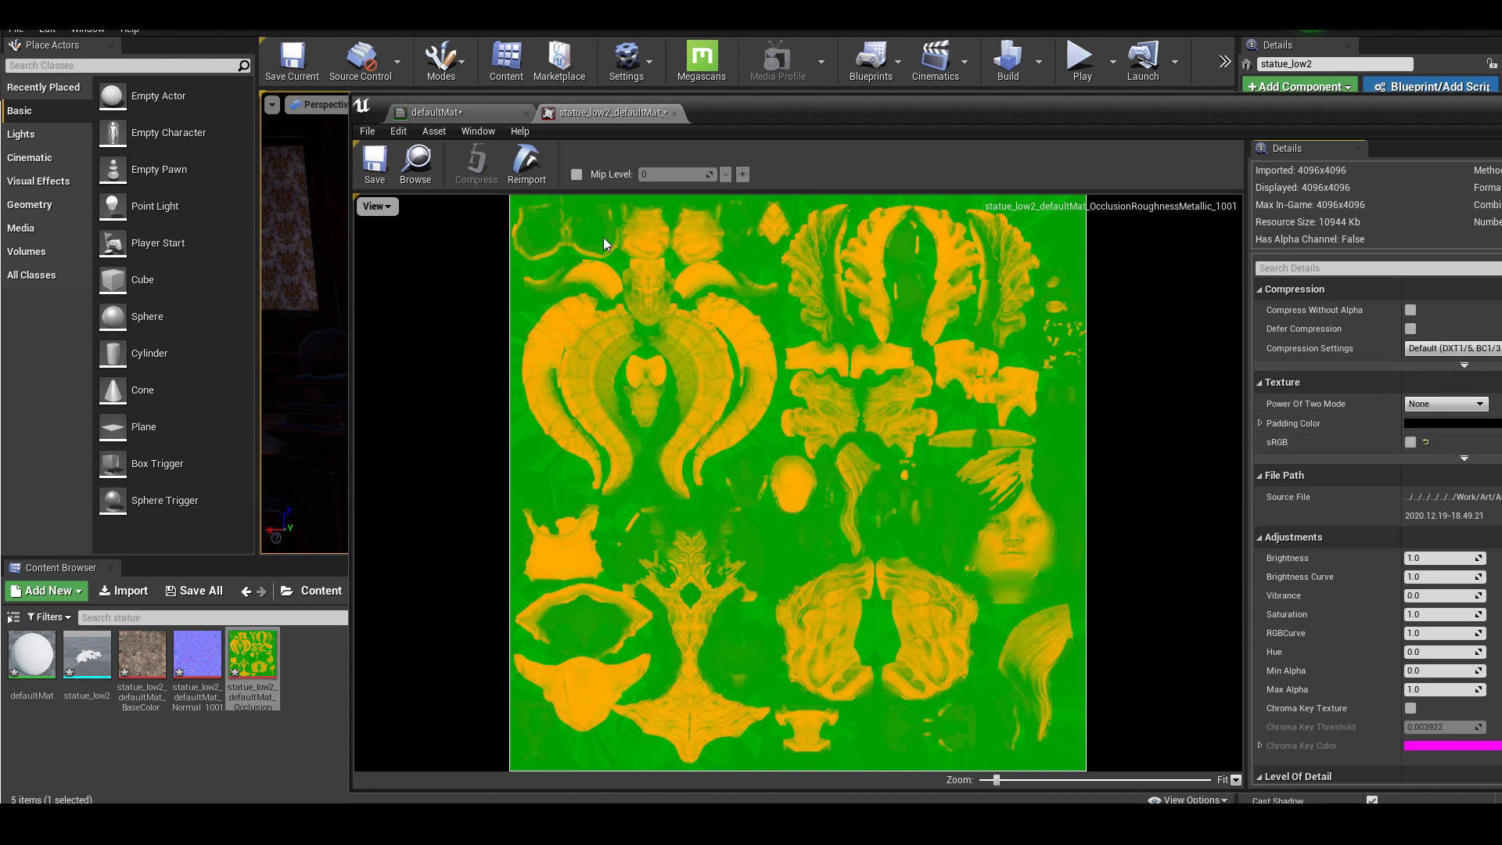
pyautogui.click(375, 168)
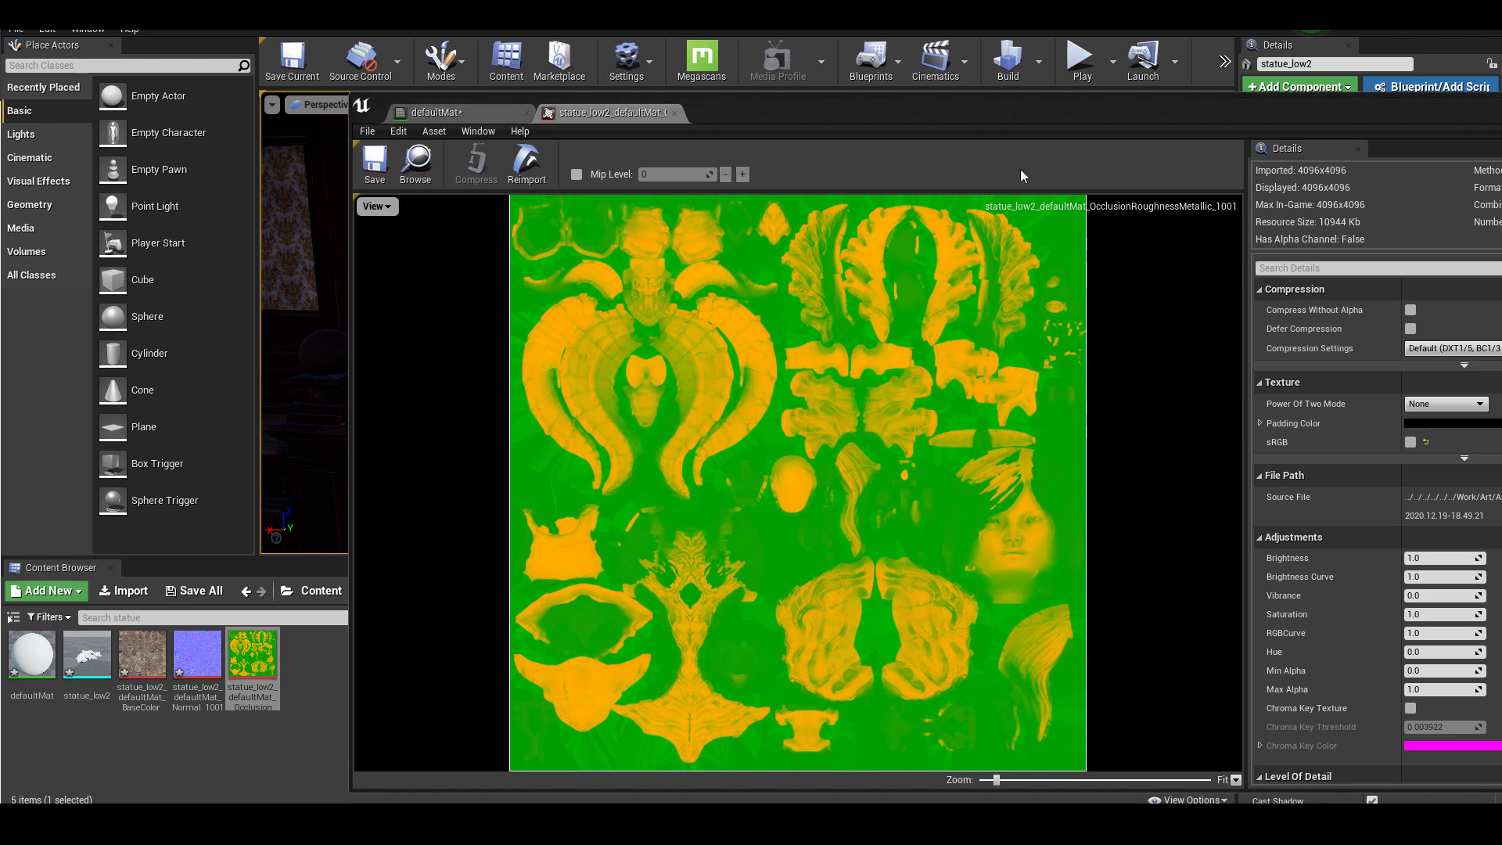
pyautogui.moveTo(1302, 109); pyautogui.dragTo(927, 111)
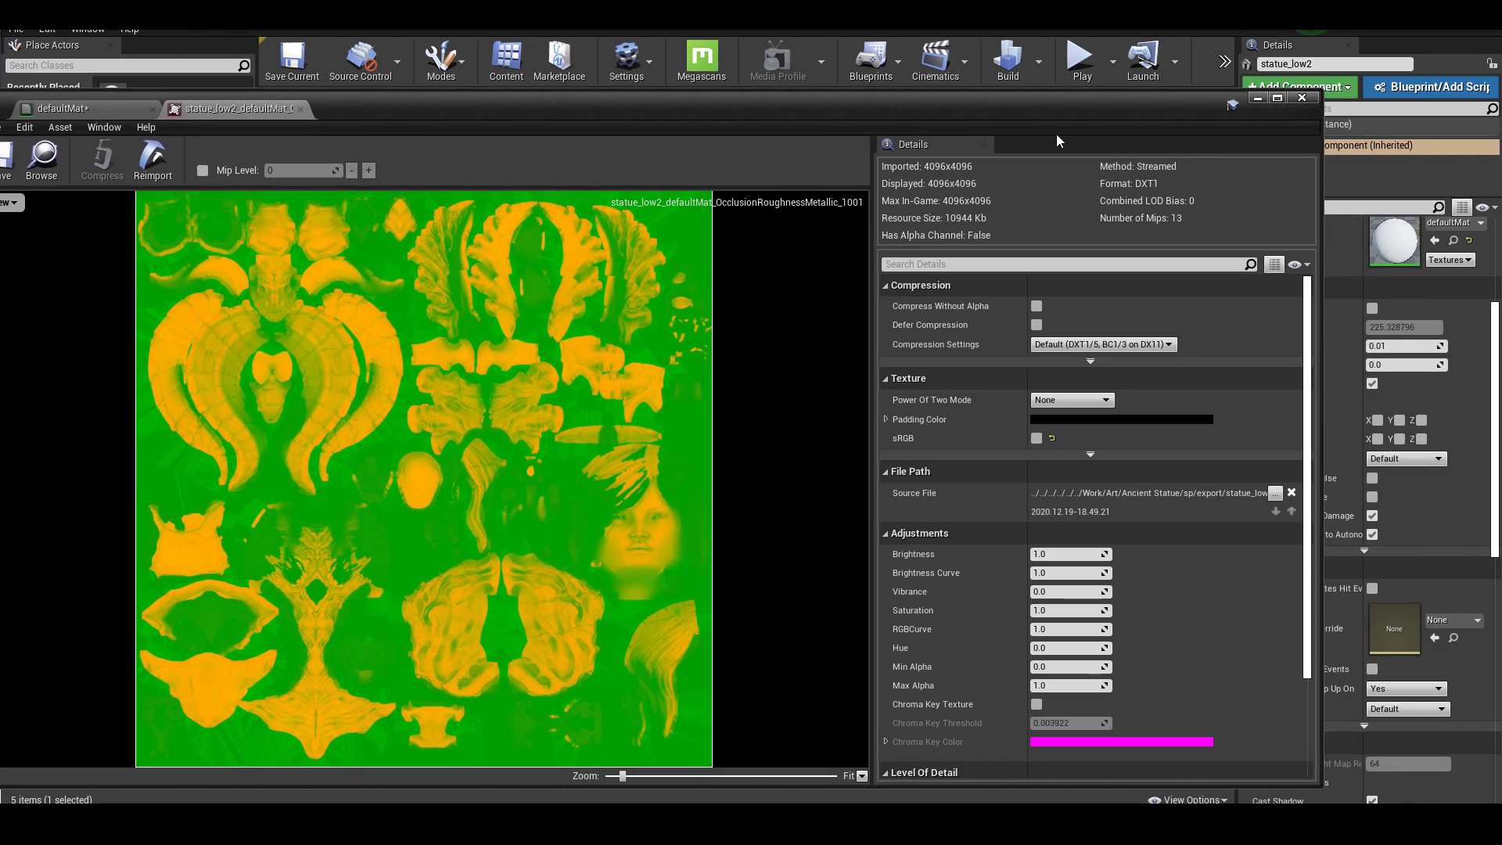
pyautogui.click(1302, 99)
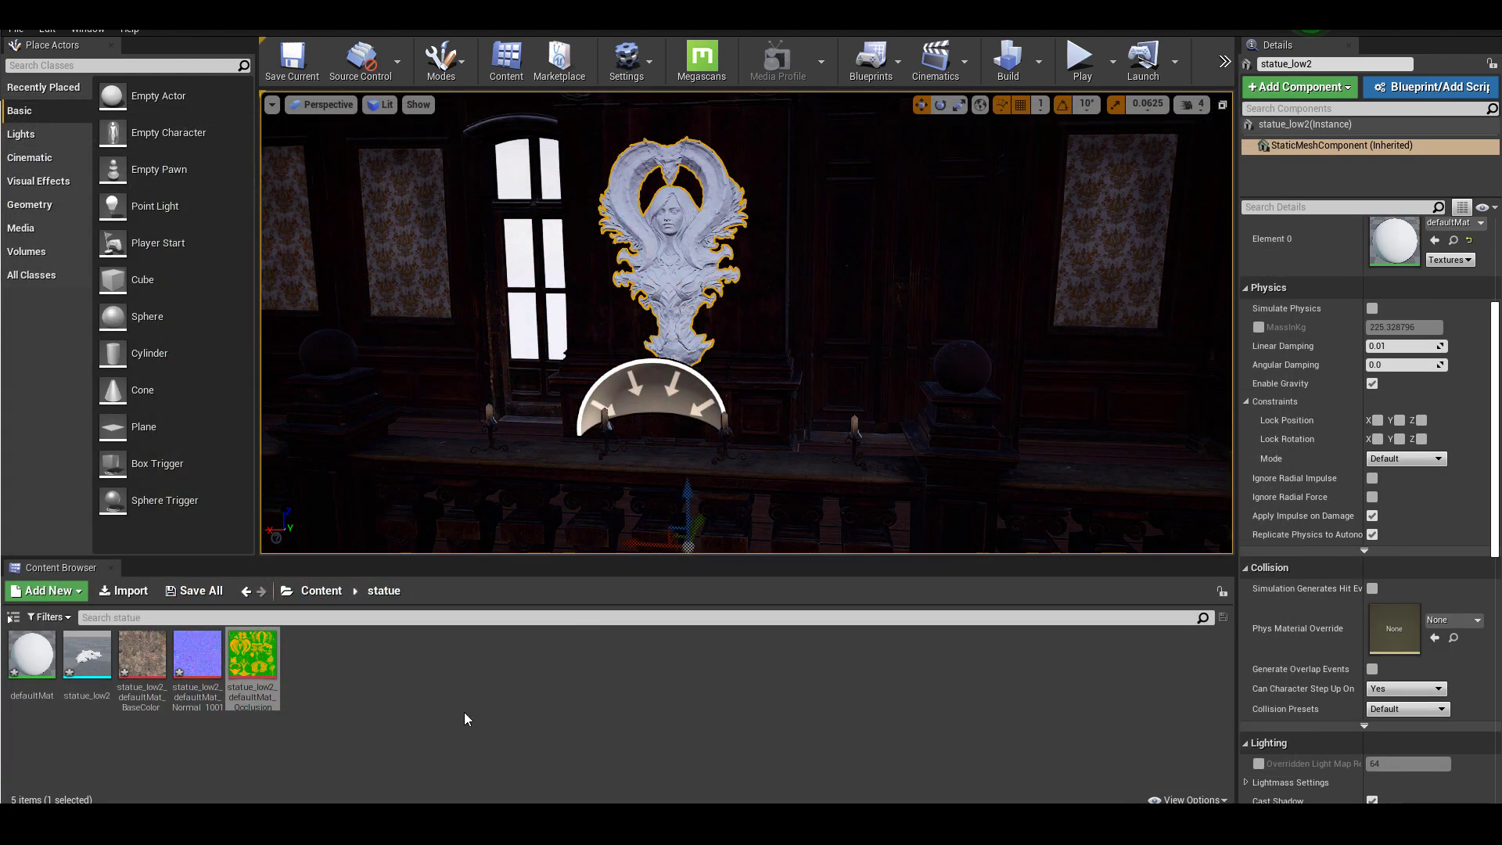
# Step: Open the statue's defaultMat material and add the BaseColor, Normal and OcclusionRoughnessMetallic textures to its graph as texture samples
pyautogui.doubleClick(1394, 244)
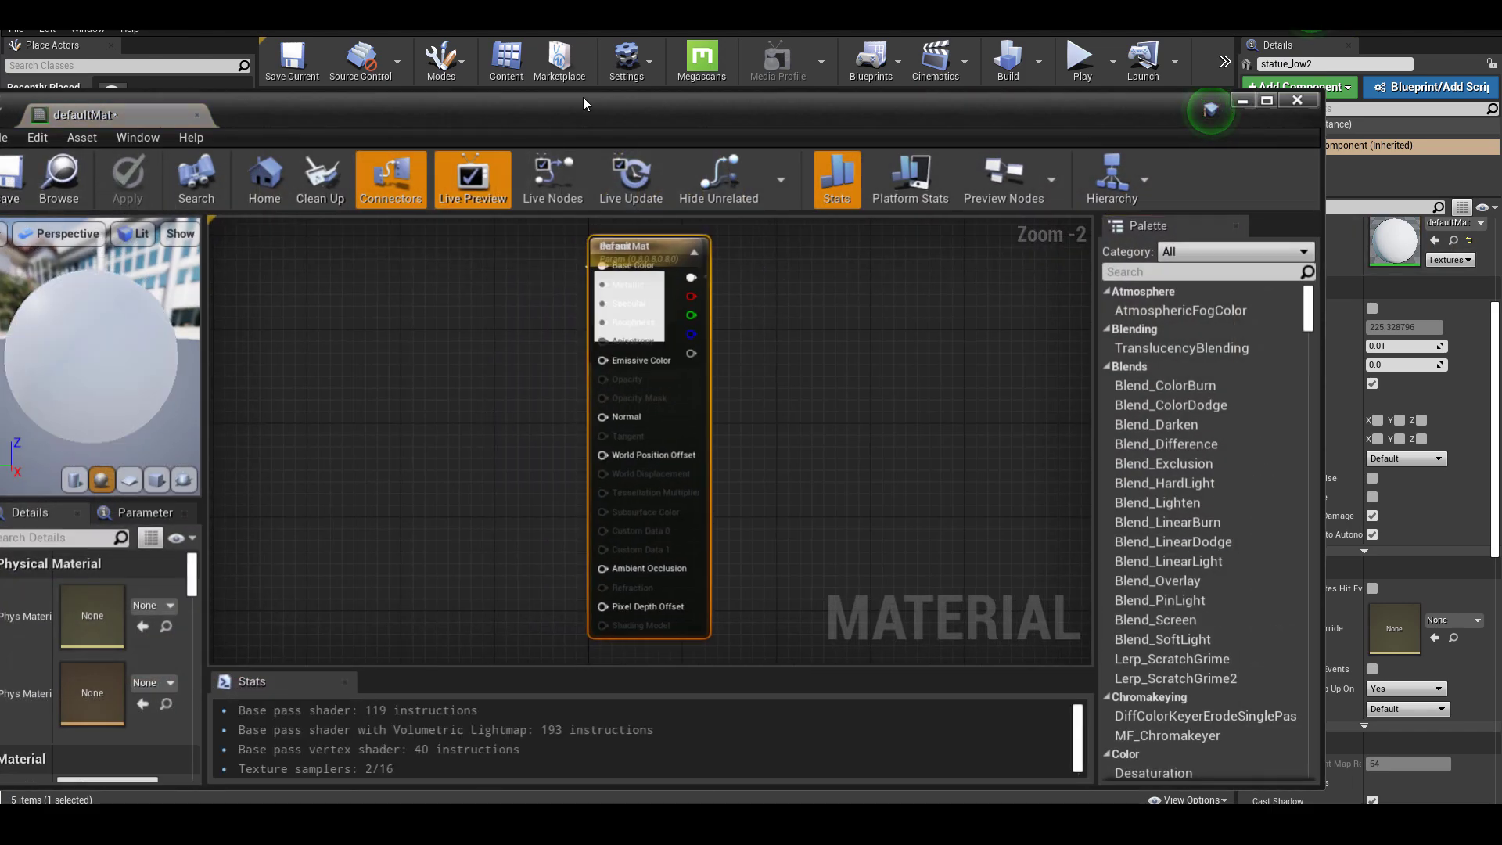
pyautogui.moveTo(606, 98); pyautogui.dragTo(986, 72)
pyautogui.scroll(-3, 964, 412)
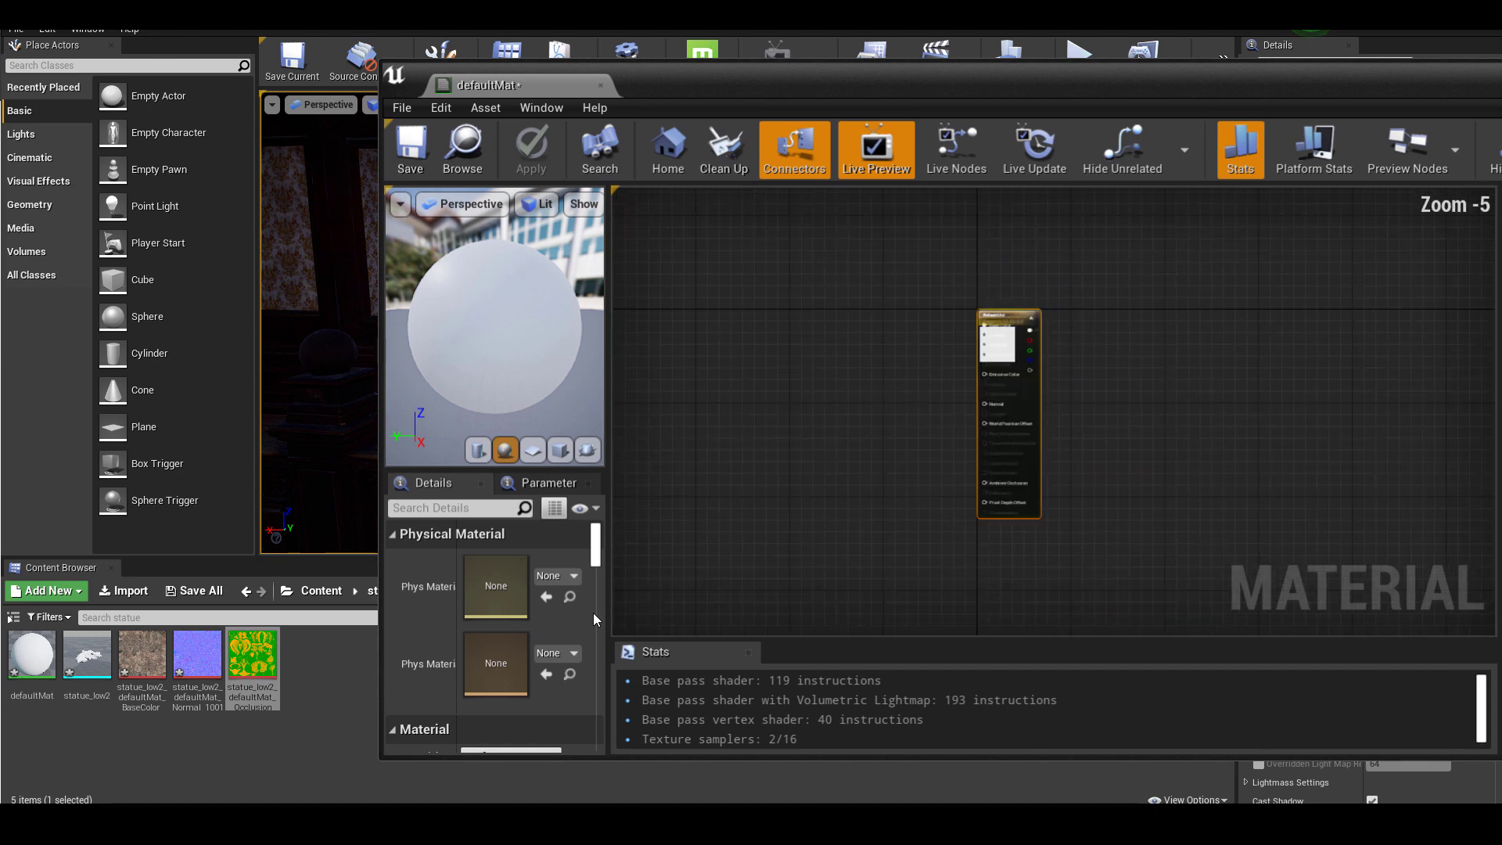
pyautogui.click(153, 665)
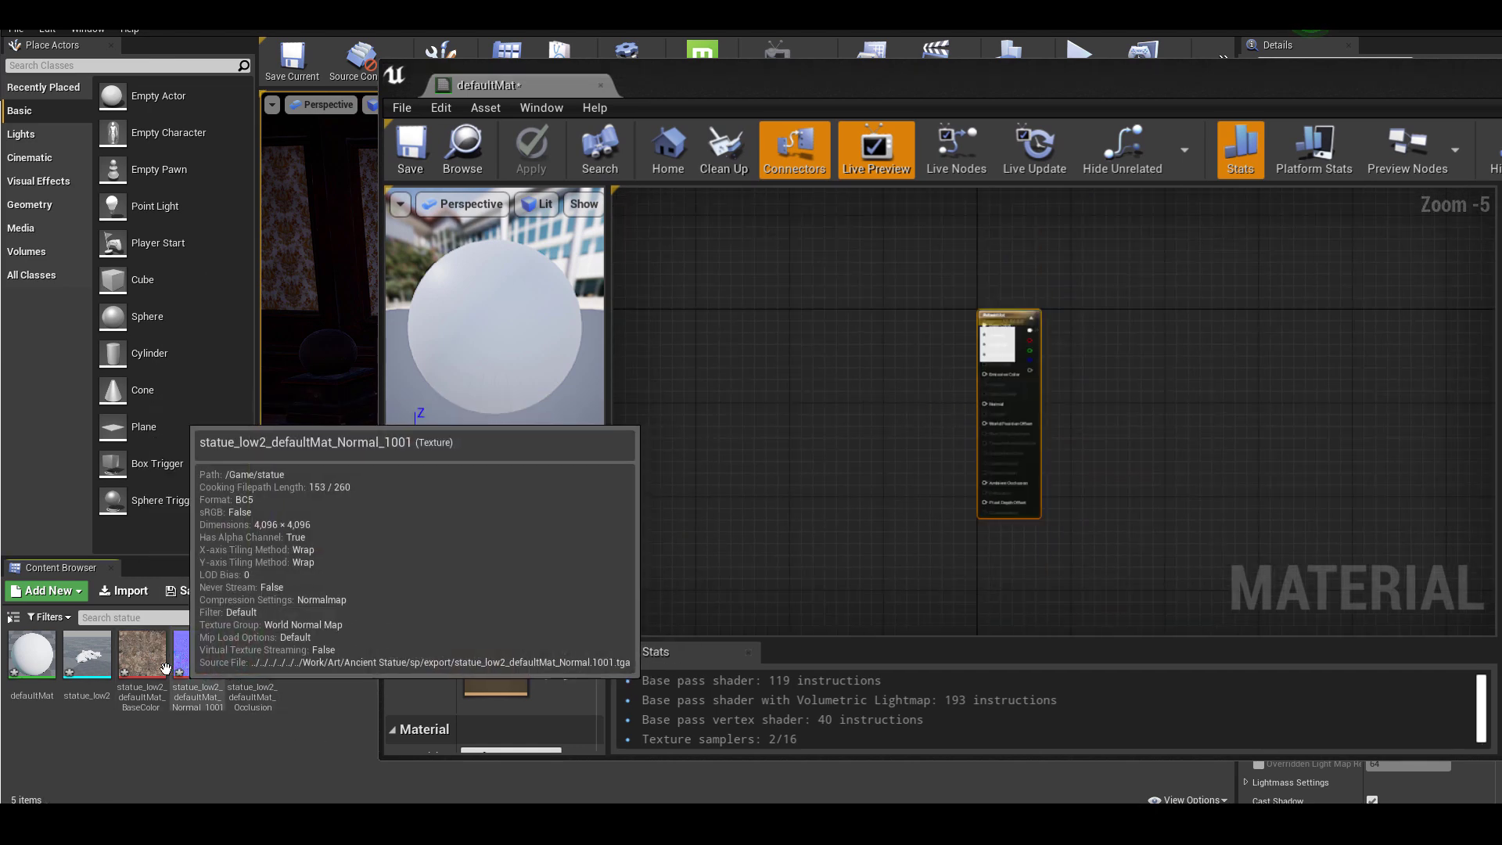
pyautogui.keyDown('shift'); pyautogui.click(253, 661); pyautogui.keyUp('shift')
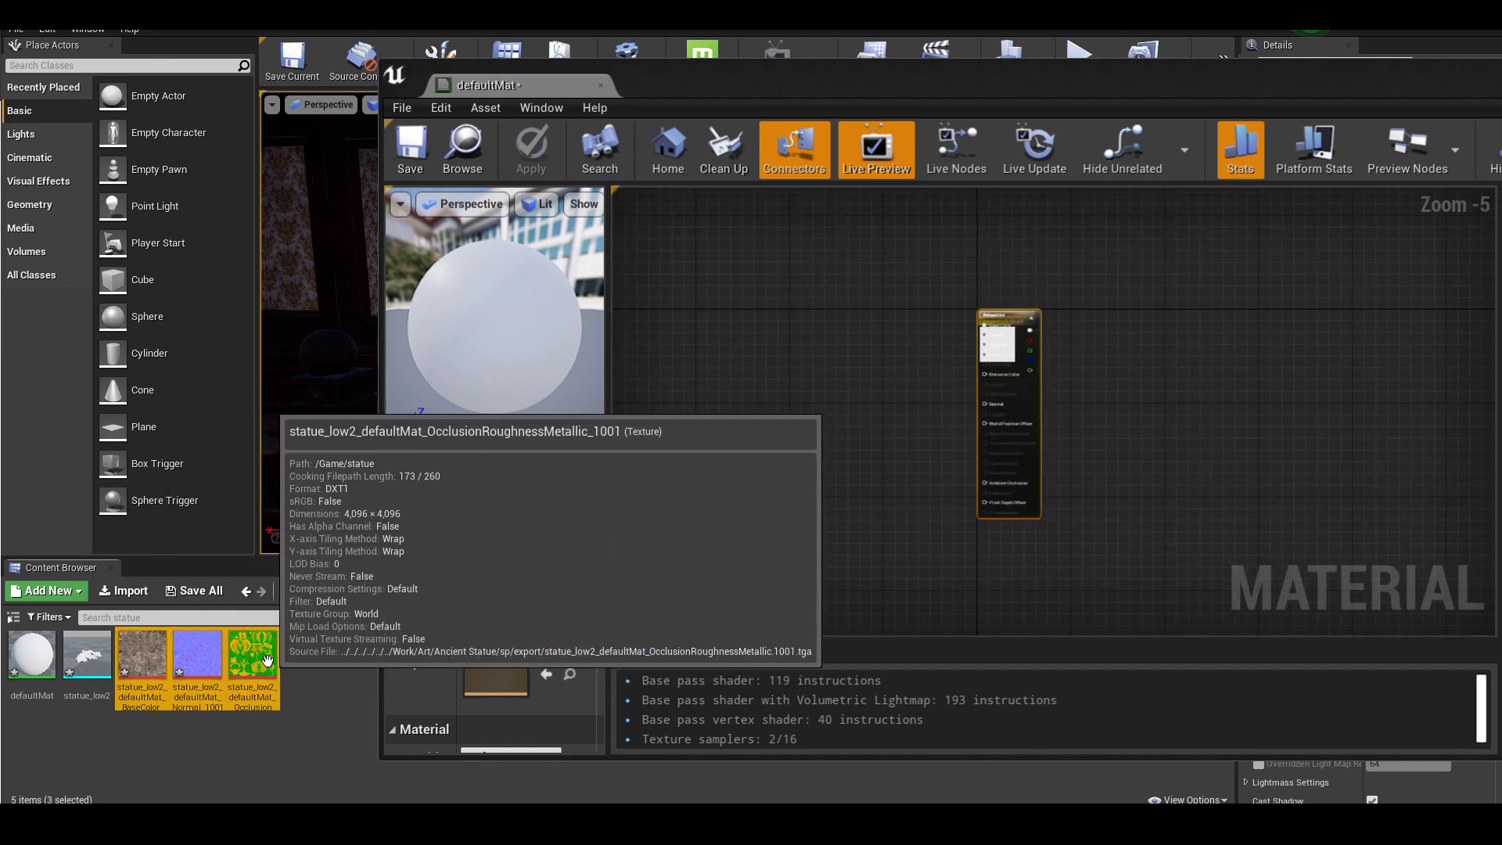
pyautogui.moveTo(253, 661); pyautogui.dragTo(784, 360)
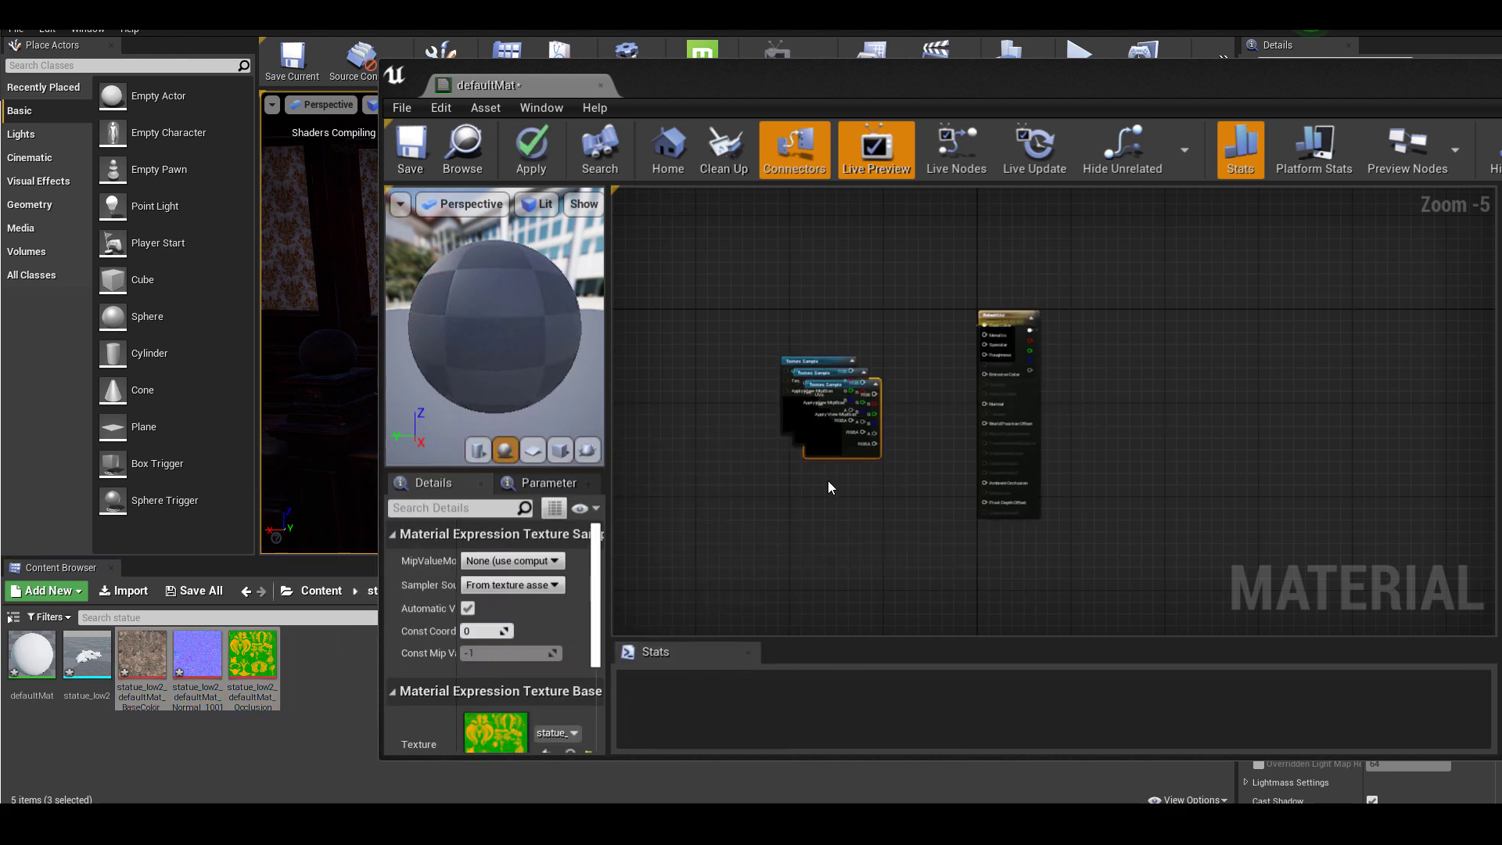
# Step: Spread the texture samples apart and connect the base colour and normal map RGB outputs to Base Color and Normal
pyautogui.scroll(3, 854, 420)
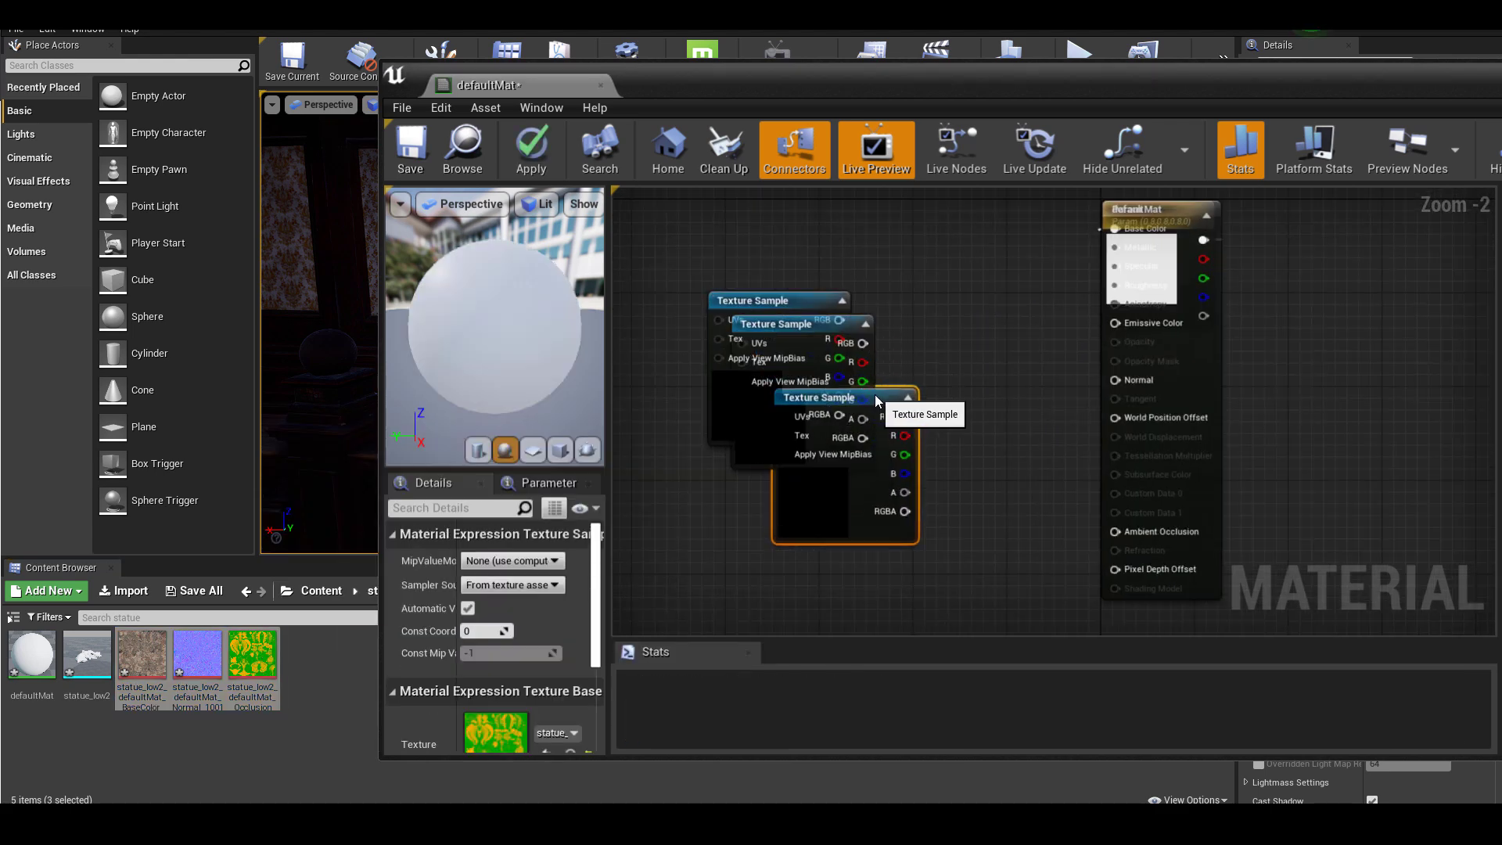
pyautogui.moveTo(876, 400); pyautogui.dragTo(854, 494)
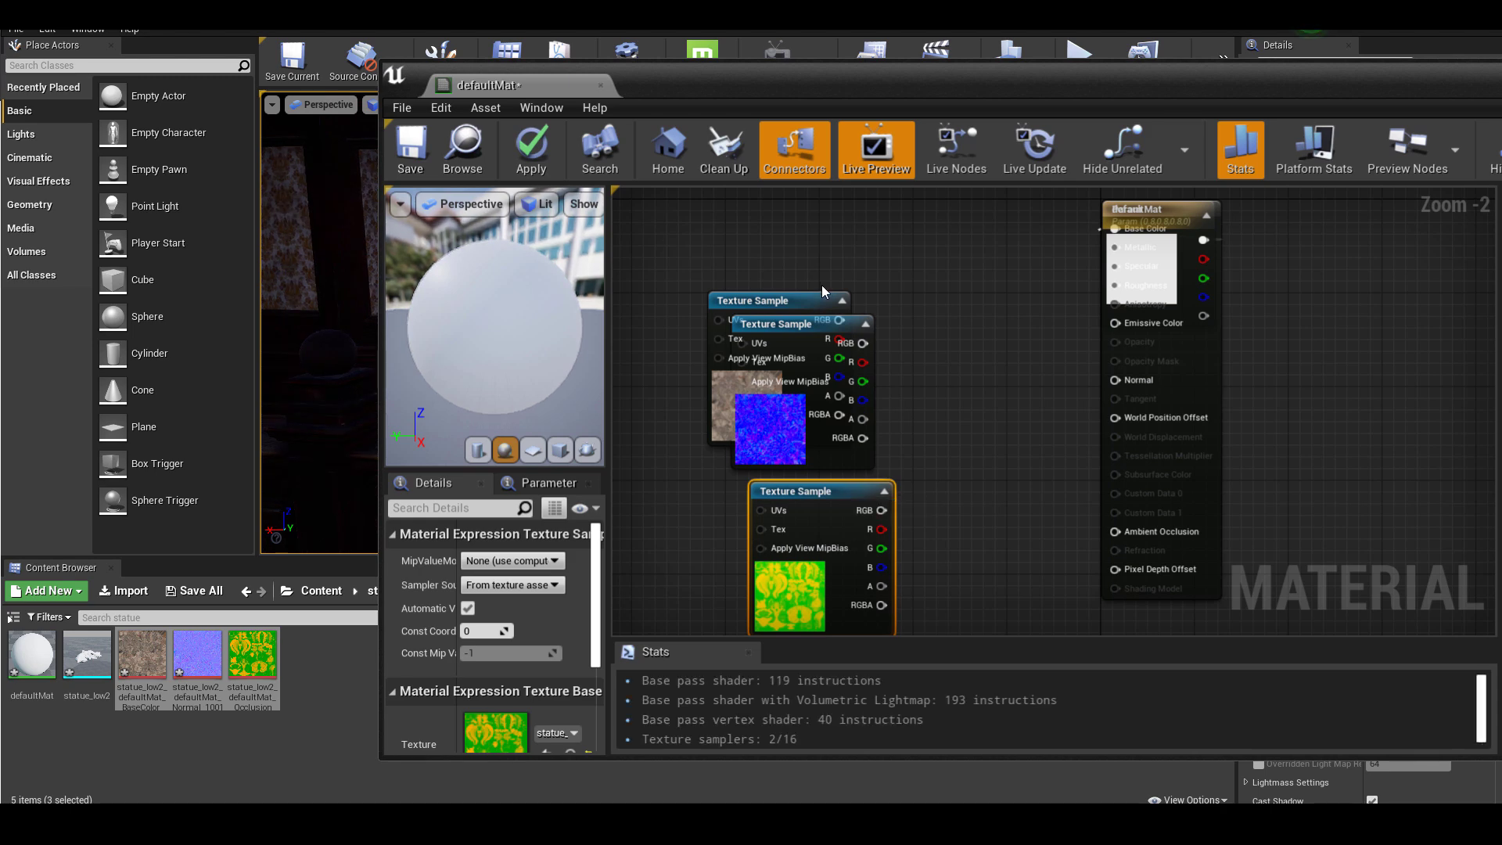
pyautogui.moveTo(823, 294); pyautogui.dragTo(1039, 502)
pyautogui.scroll(-2, 1073, 541)
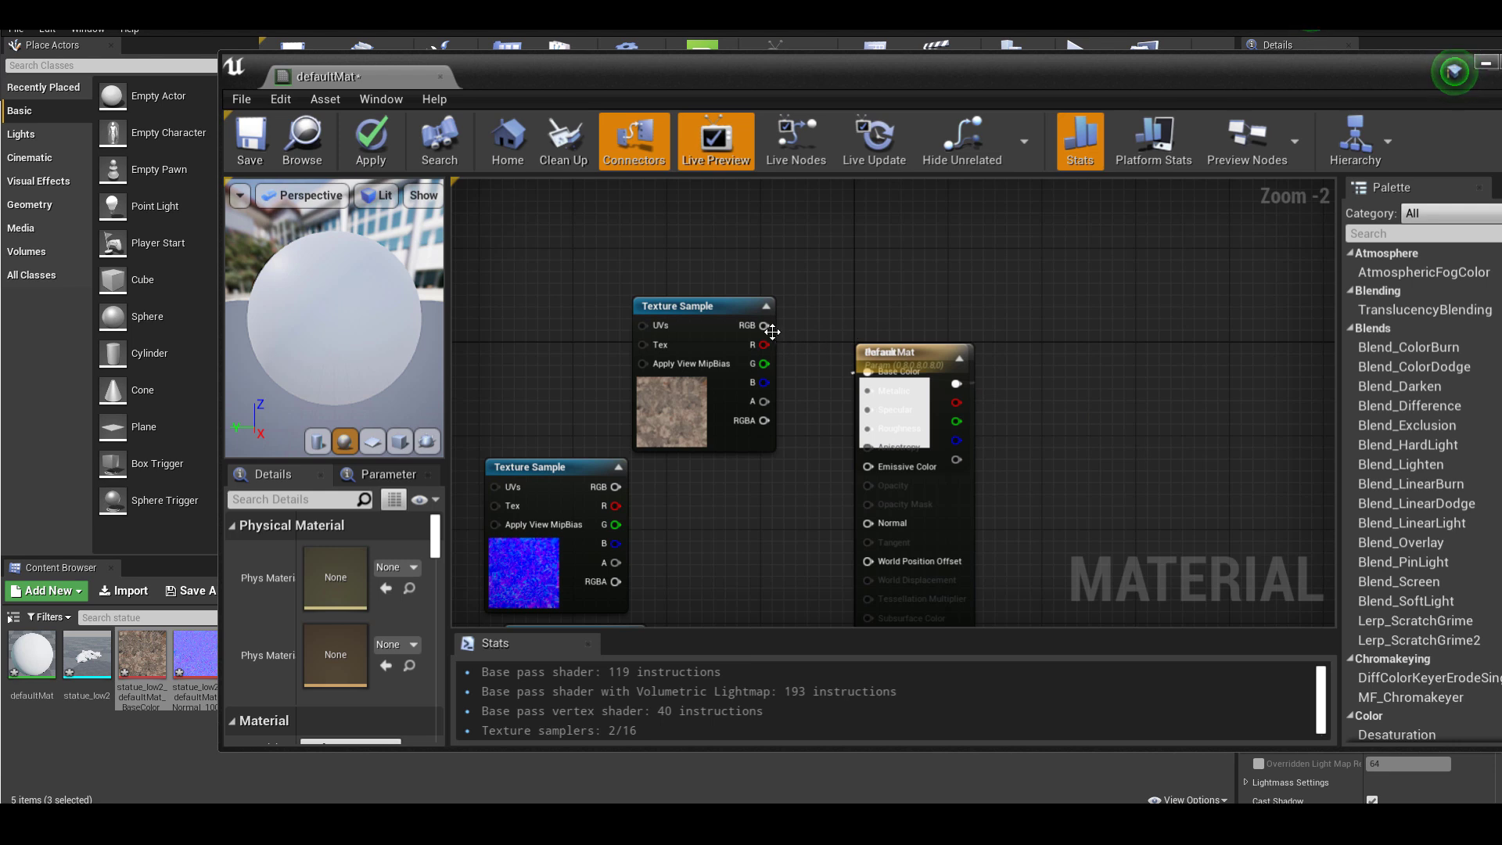
pyautogui.moveTo(764, 326); pyautogui.dragTo(894, 374)
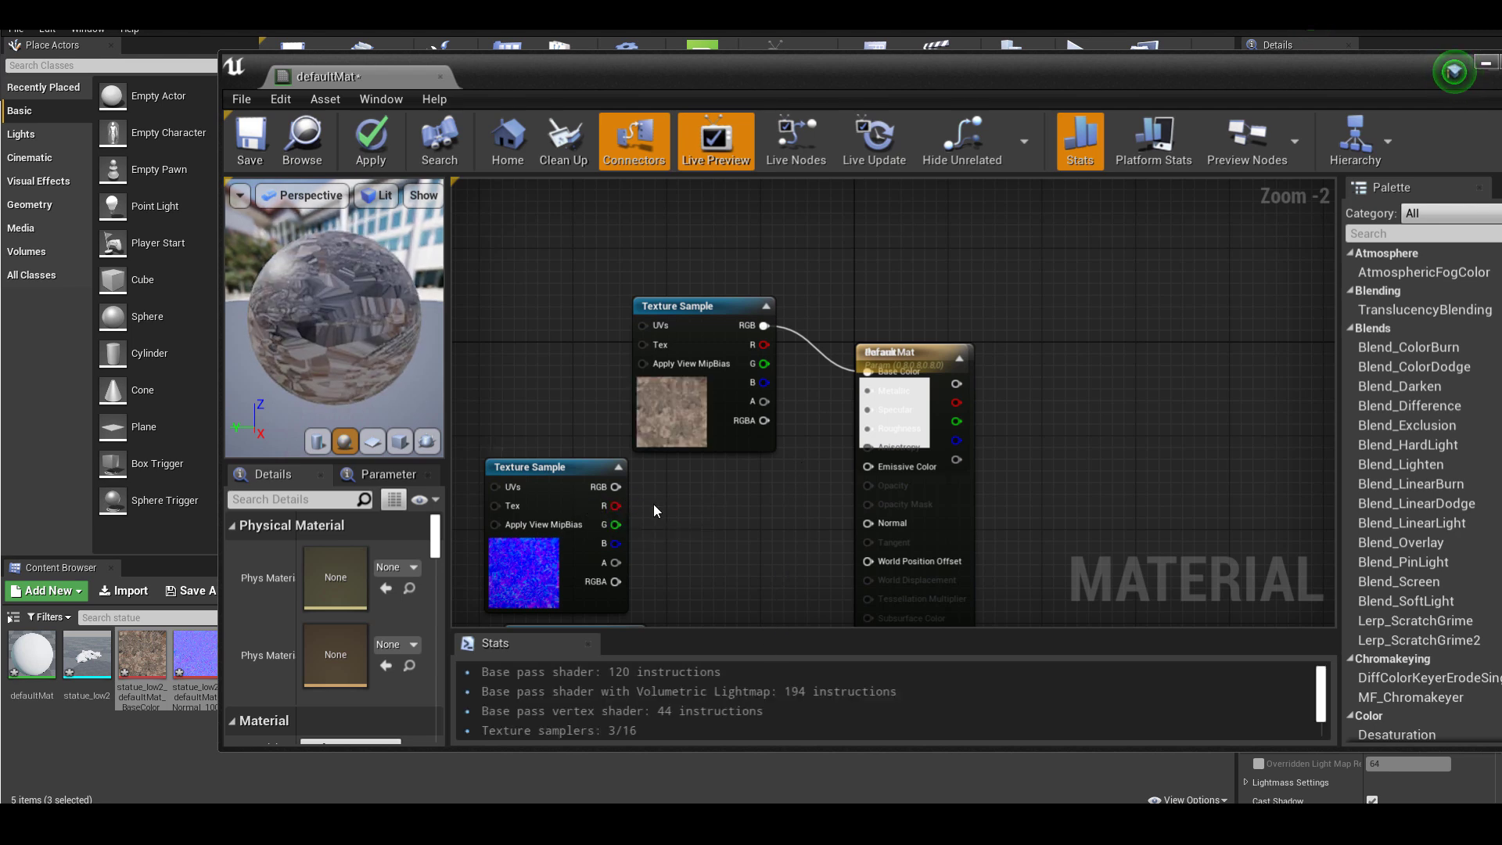
pyautogui.moveTo(625, 485); pyautogui.dragTo(866, 524)
# Step: Connect the packed texture's R to Ambient Occlusion, G to Roughness and B to Metallic, saving the material and closing its editor
pyautogui.moveTo(726, 423); pyautogui.dragTo(740, 422)
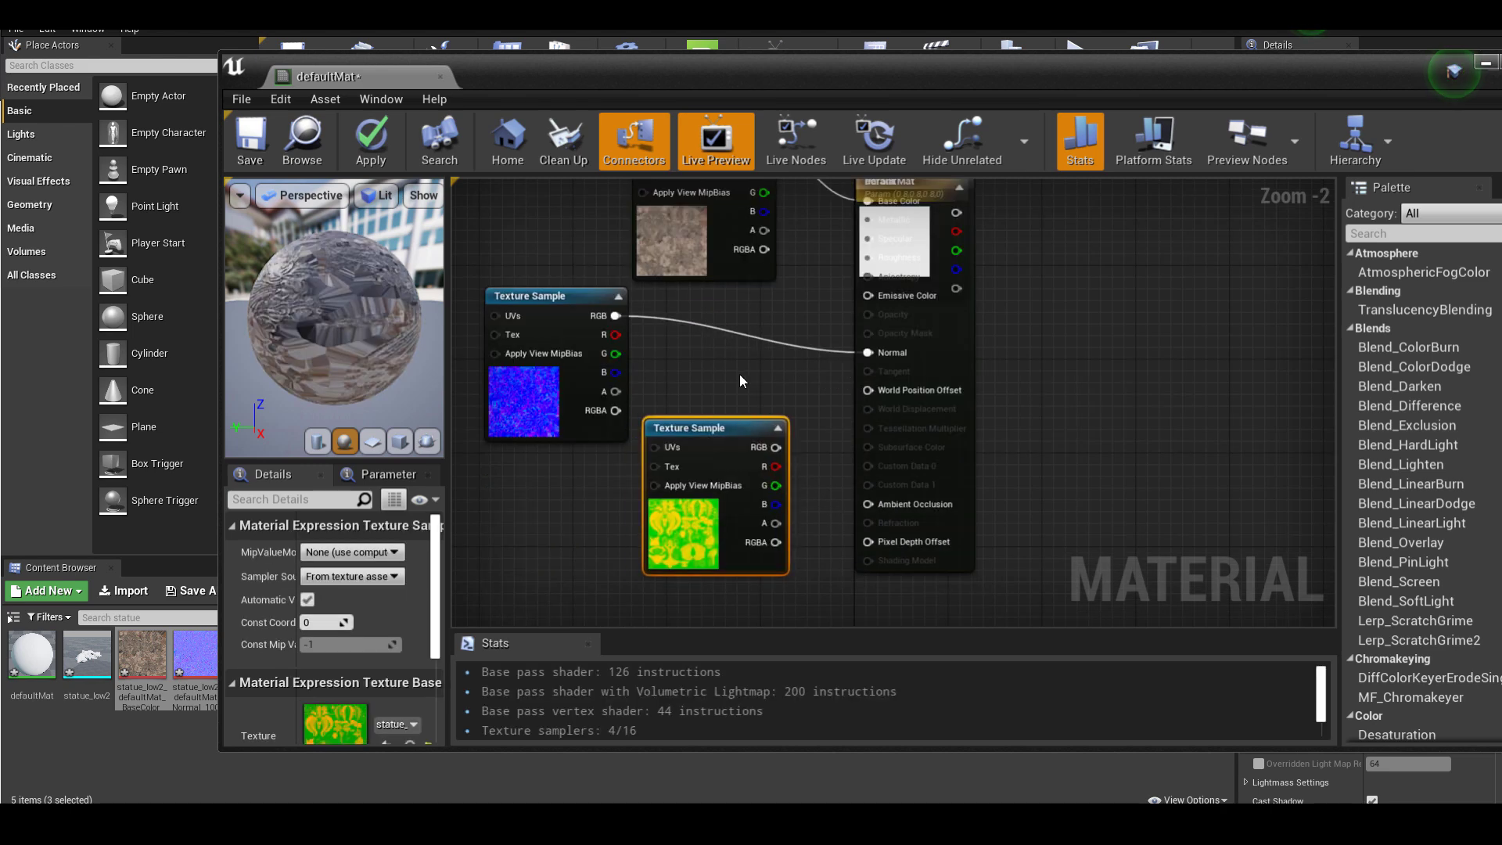
pyautogui.moveTo(775, 466); pyautogui.dragTo(870, 504)
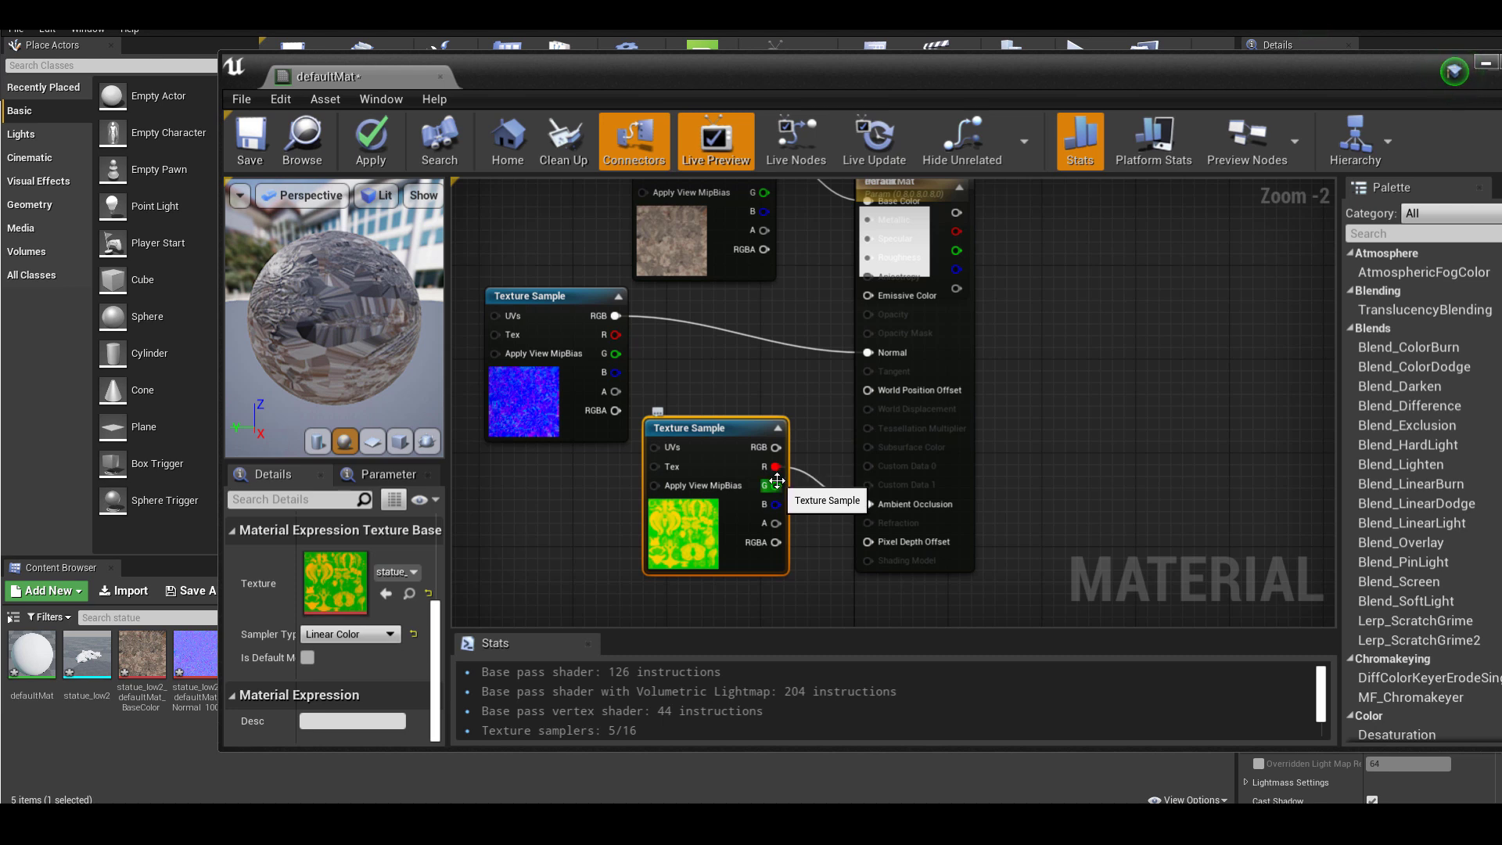
pyautogui.moveTo(779, 487); pyautogui.dragTo(866, 257)
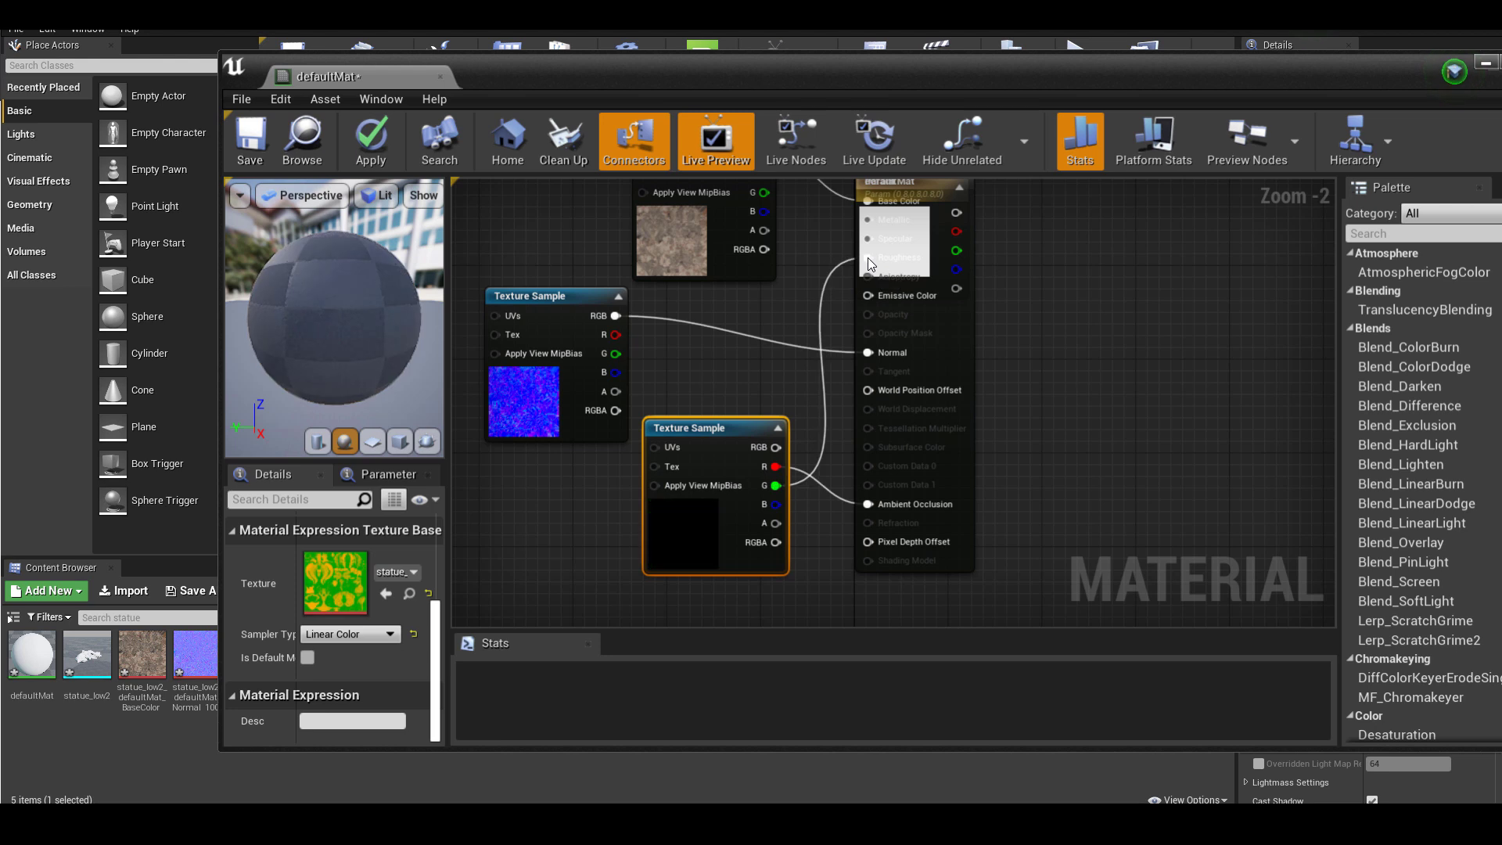
pyautogui.moveTo(776, 503); pyautogui.dragTo(866, 219)
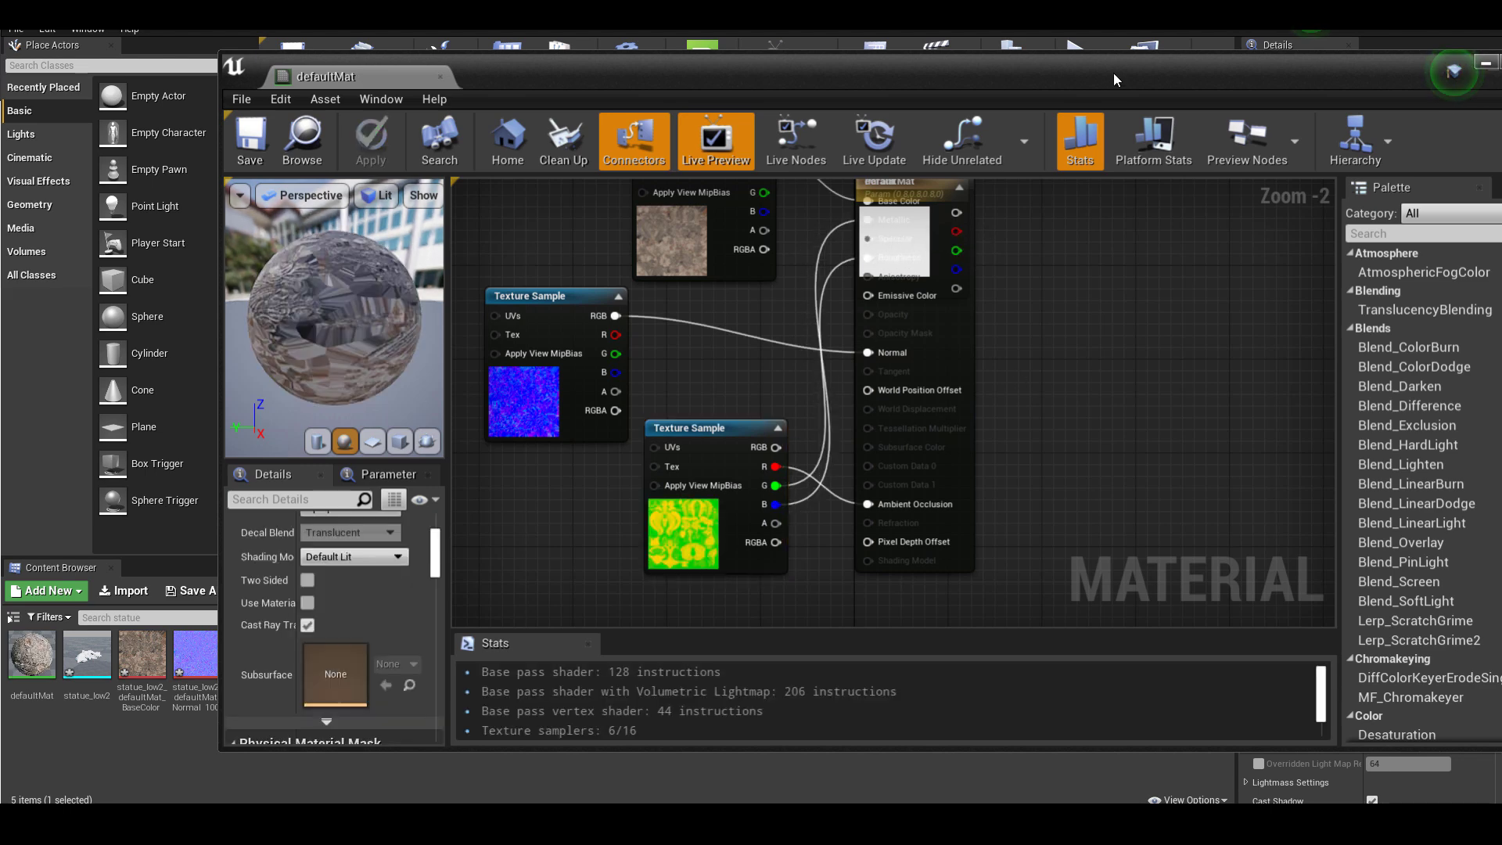
pyautogui.moveTo(1114, 79); pyautogui.dragTo(811, 155)
pyautogui.click(1240, 137)
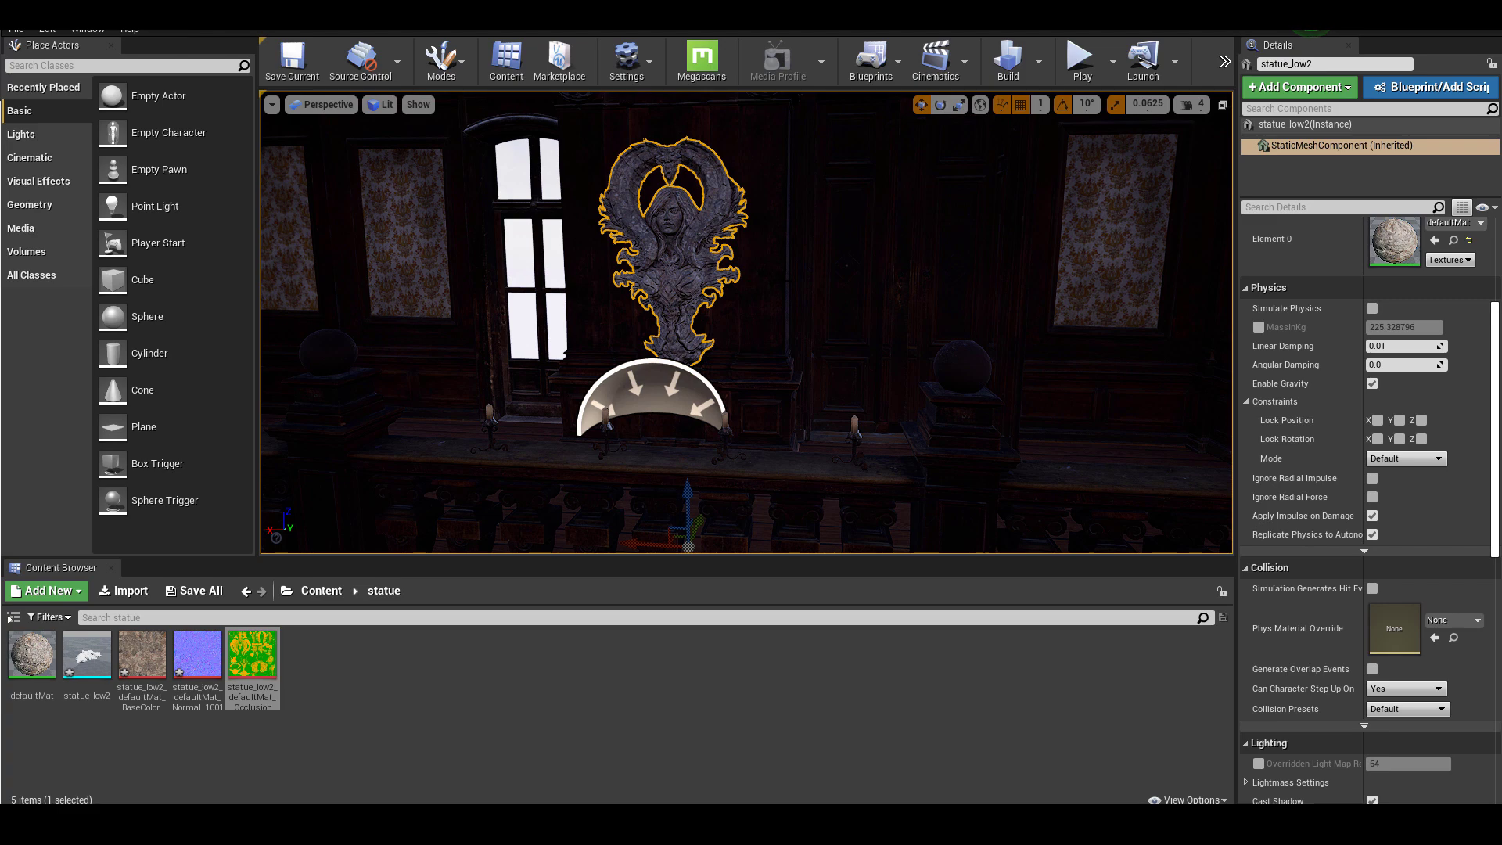
# Step: Examine the textured statue up close and from a distance, checking the viewport's view mode
pyautogui.click(522, 257)
pyautogui.scroll(5, 638, 277)
pyautogui.moveTo(575, 186); pyautogui.dragTo(557, 125, button='middle')
pyautogui.scroll(4, 656, 369)
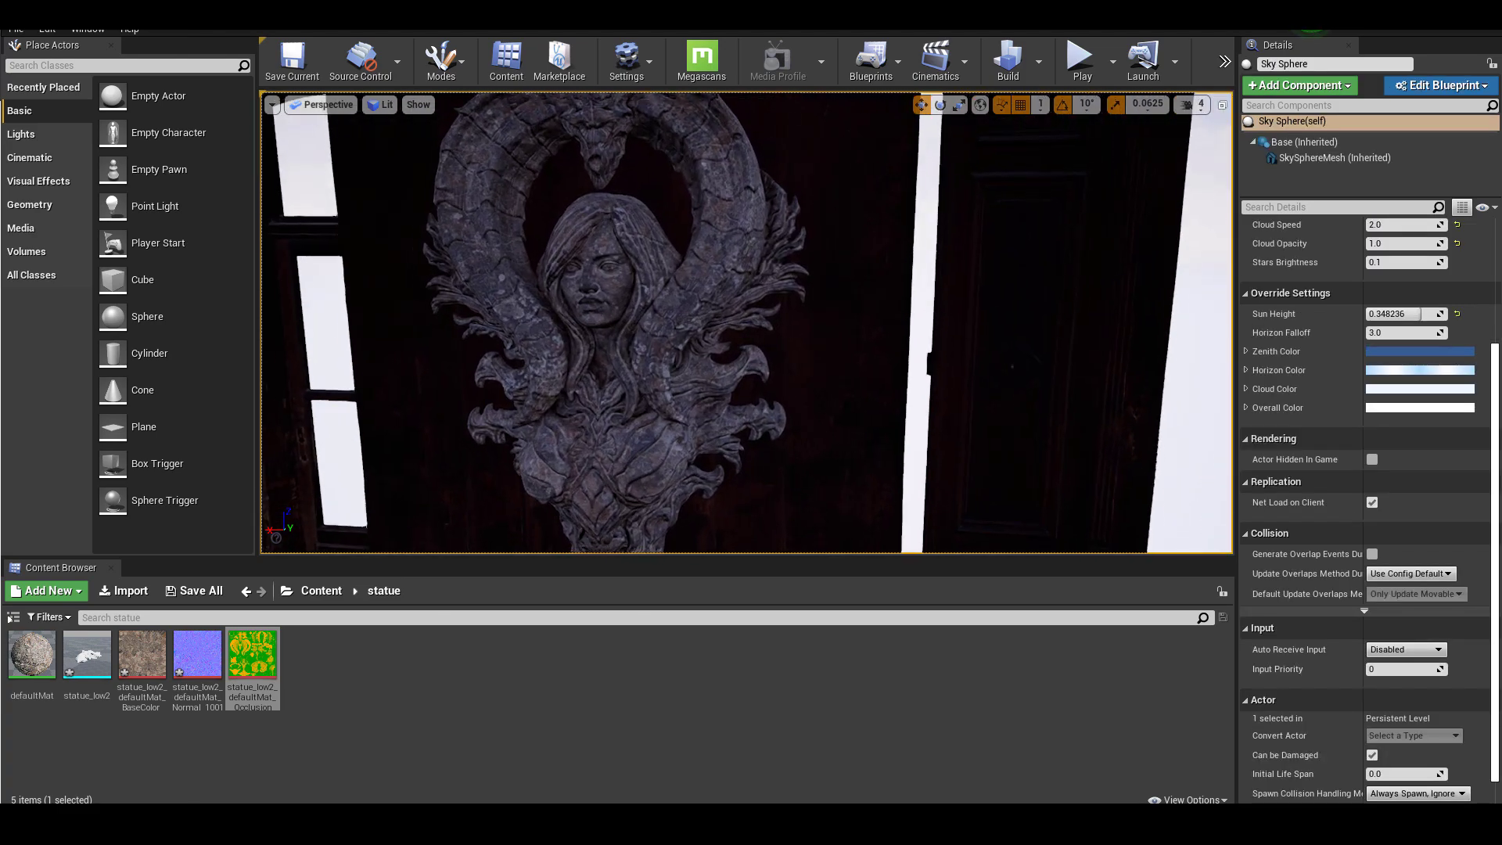
pyautogui.scroll(-8, 656, 369)
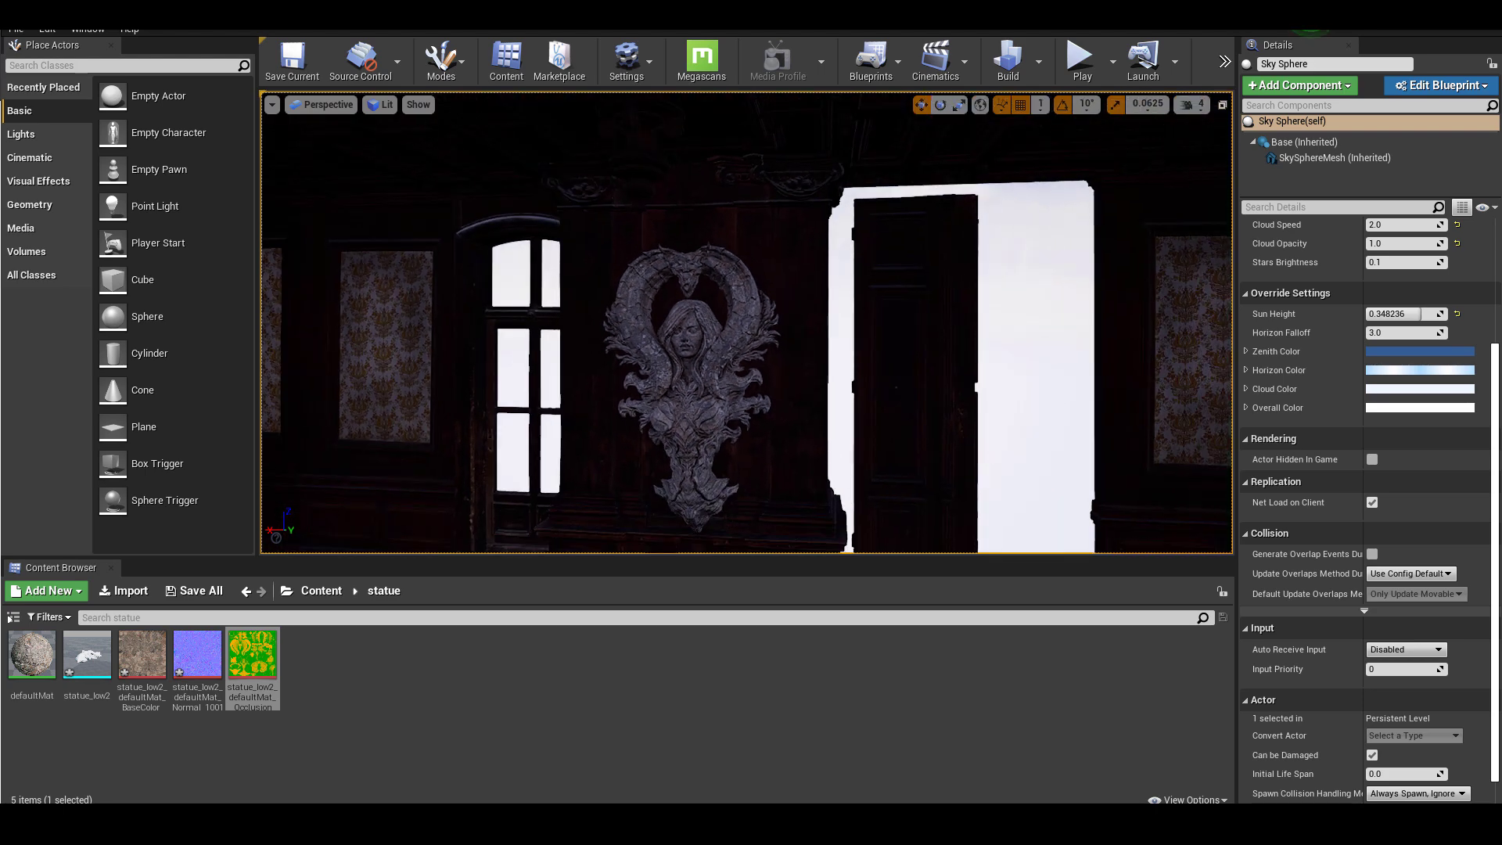
pyautogui.click(380, 104)
pyautogui.click(458, 154)
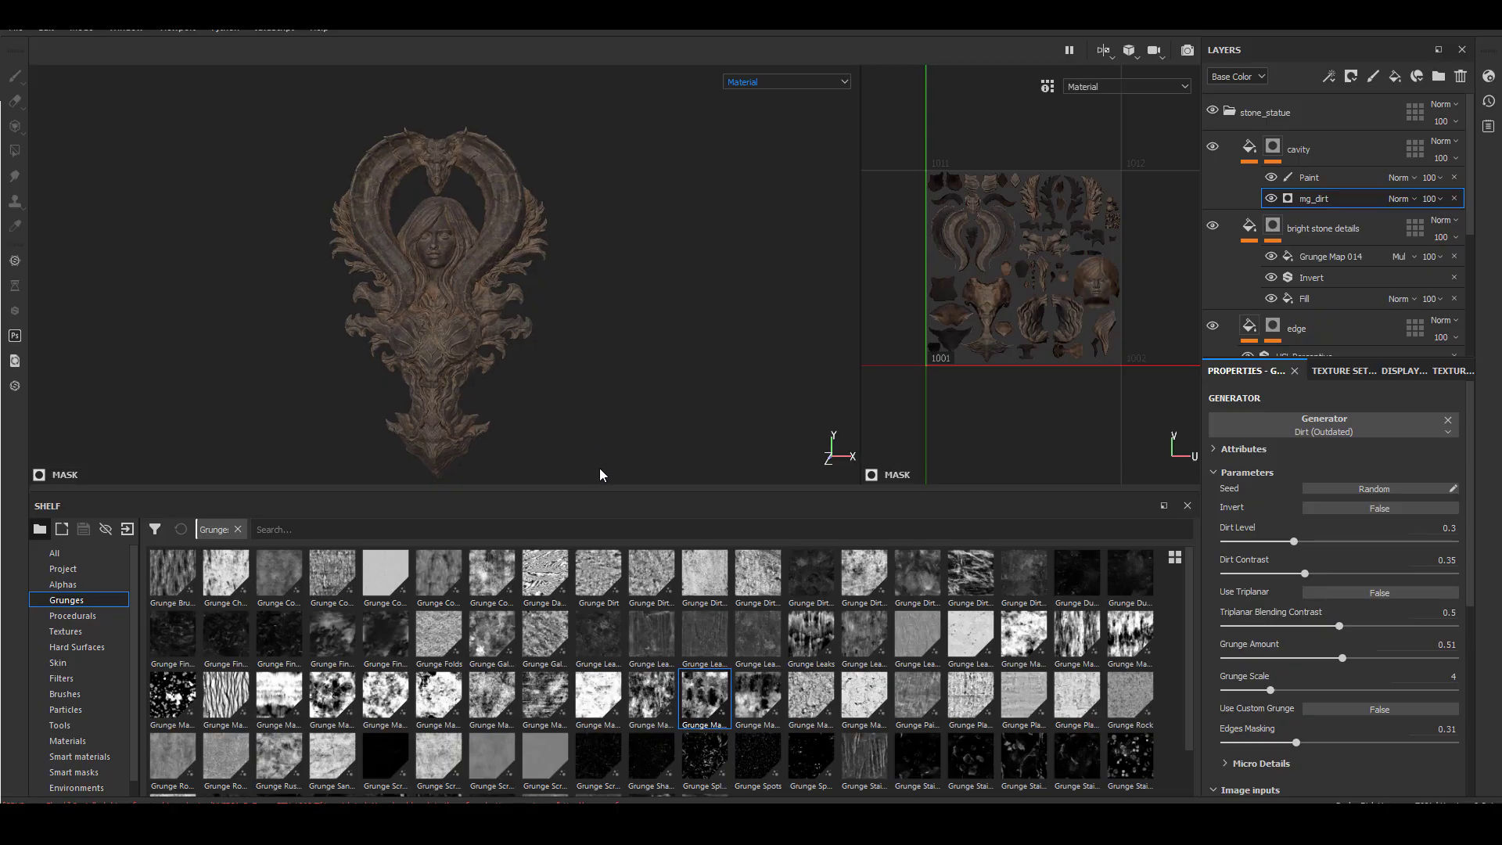
# Step: Switch to Substance Painter, enlarge the viewports over the shelf and open the statue's texture export settings
pyautogui.moveTo(607, 491); pyautogui.dragTo(355, 600)
pyautogui.keyDown('alt'); pyautogui.moveTo(355, 600); pyautogui.dragTo(647, 553, button='right'); pyautogui.keyUp('alt')
pyautogui.keyDown('alt'); pyautogui.moveTo(647, 553); pyautogui.dragTo(661, 557); pyautogui.keyUp('alt')
pyautogui.keyDown('alt'); pyautogui.moveTo(661, 557); pyautogui.dragTo(362, 535, button='right'); pyautogui.keyUp('alt')
pyautogui.keyDown('alt'); pyautogui.moveTo(363, 535); pyautogui.dragTo(572, 524); pyautogui.keyUp('alt')
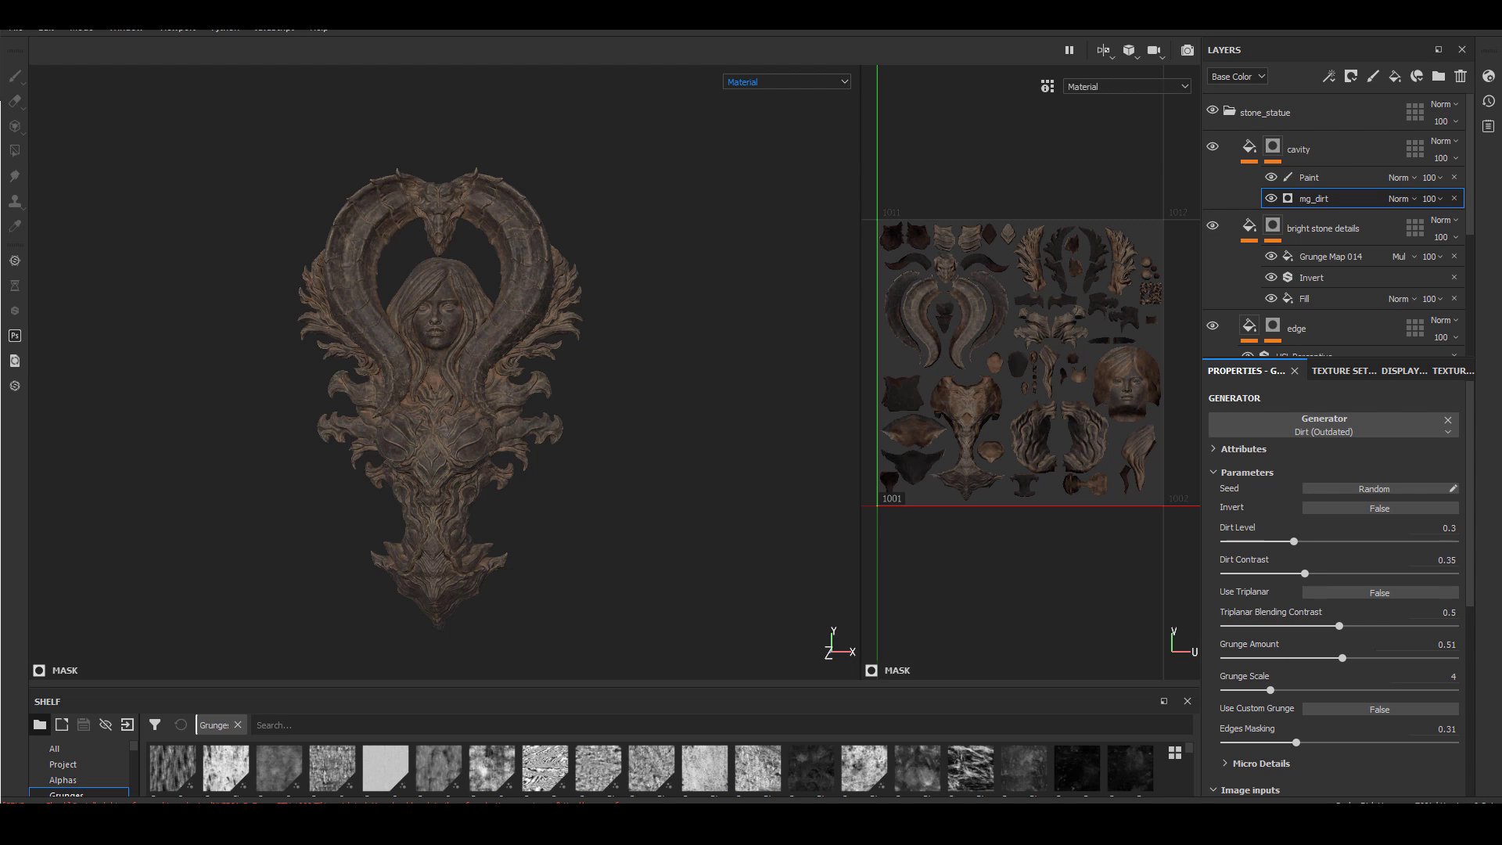
pyautogui.click(17, 30)
pyautogui.click(55, 295)
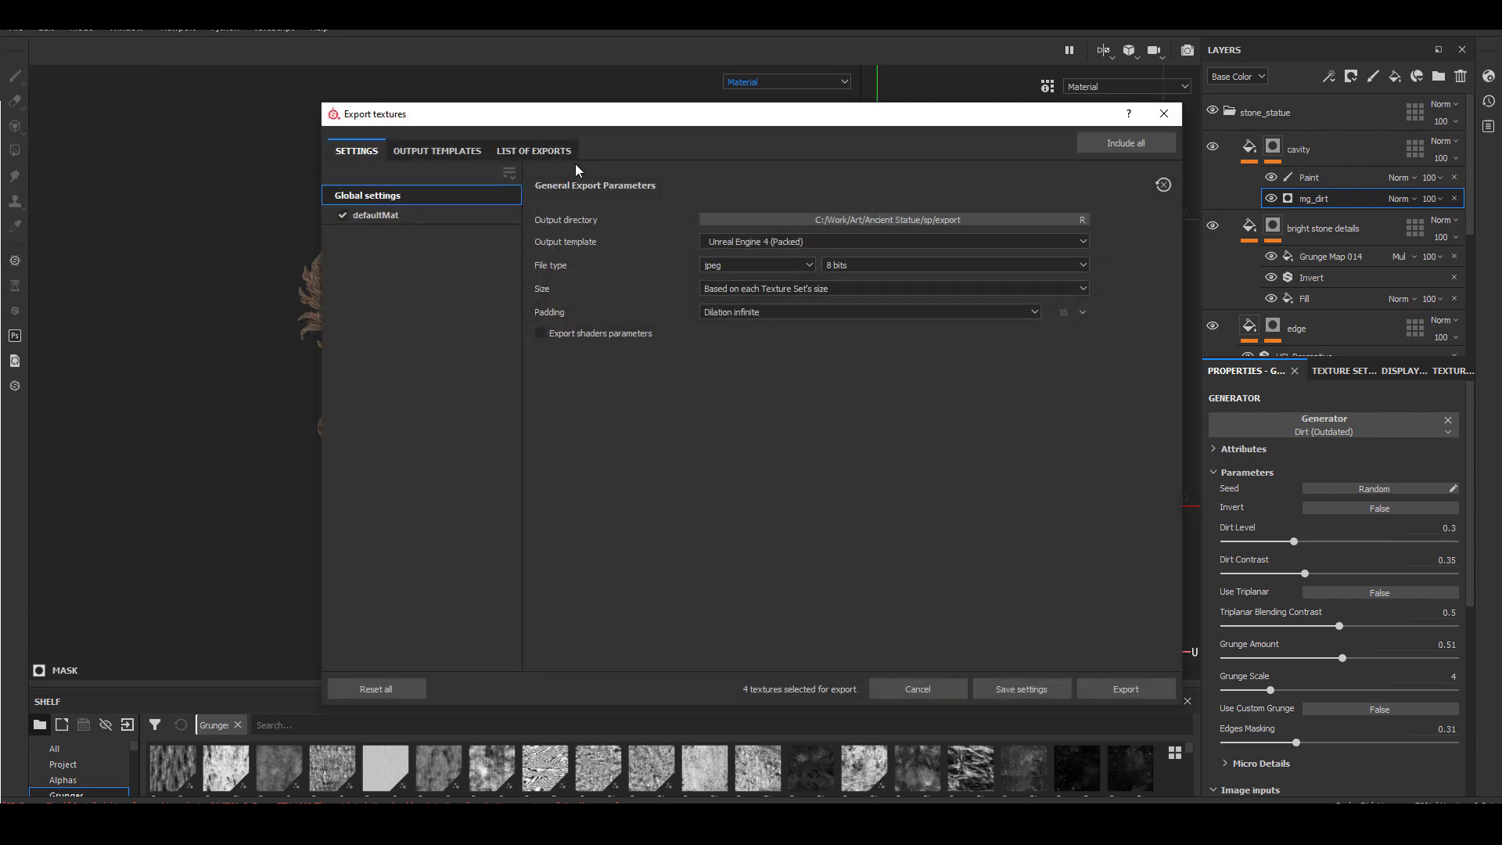
pyautogui.click(298, 145)
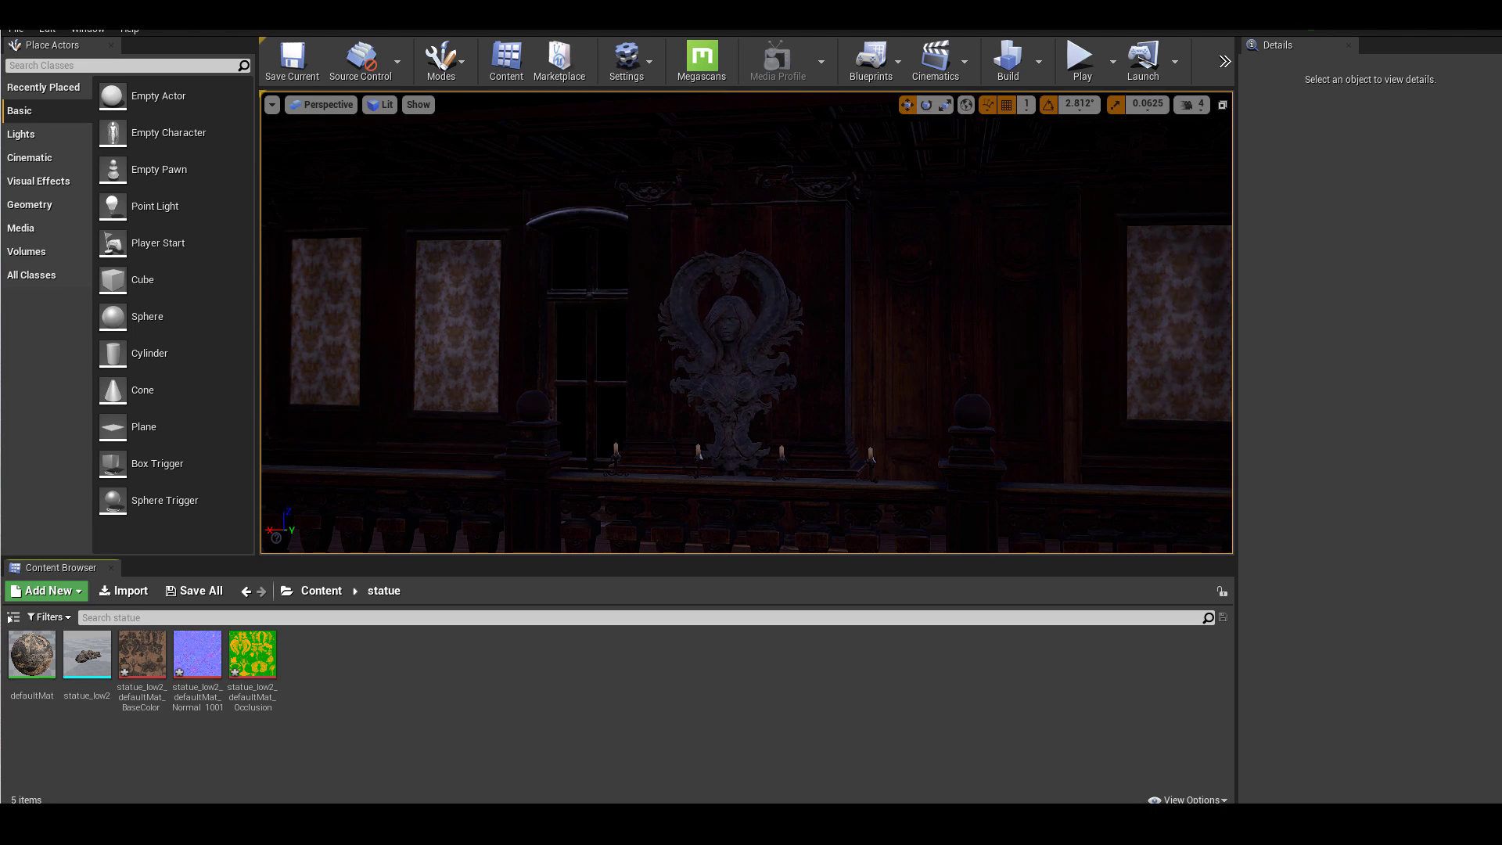
# Step: Switch back to Unreal Engine and examine the updated statue textures up close and from across the balcony
pyautogui.moveTo(743, 411)
pyautogui.mouseDown(button='right')
pyautogui.moveTo(743, 430)
pyautogui.moveTo(743, 391)
pyautogui.mouseUp(button='right')
pyautogui.press('w')
pyautogui.moveTo(610, 322); pyautogui.dragTo(609, 322, button='right')
pyautogui.press('w')
pyautogui.press('s')
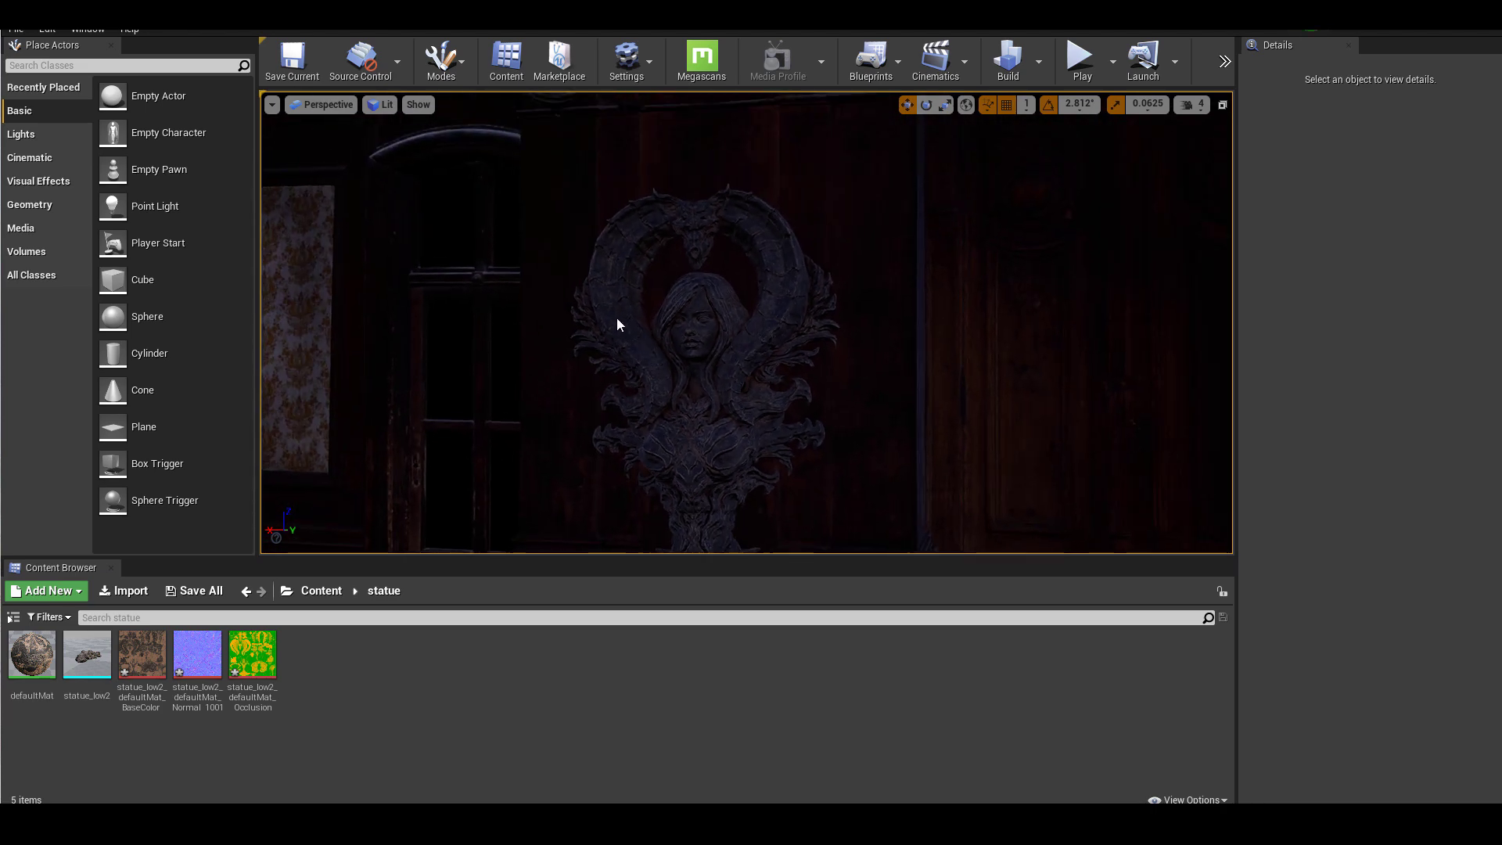
pyautogui.moveTo(624, 325); pyautogui.dragTo(624, 379)
pyautogui.moveTo(734, 349); pyautogui.dragTo(734, 371)
pyautogui.moveTo(734, 371)
pyautogui.mouseDown(button='right')
pyautogui.moveTo(725, 331)
pyautogui.moveTo(747, 344)
pyautogui.mouseUp(button='right')
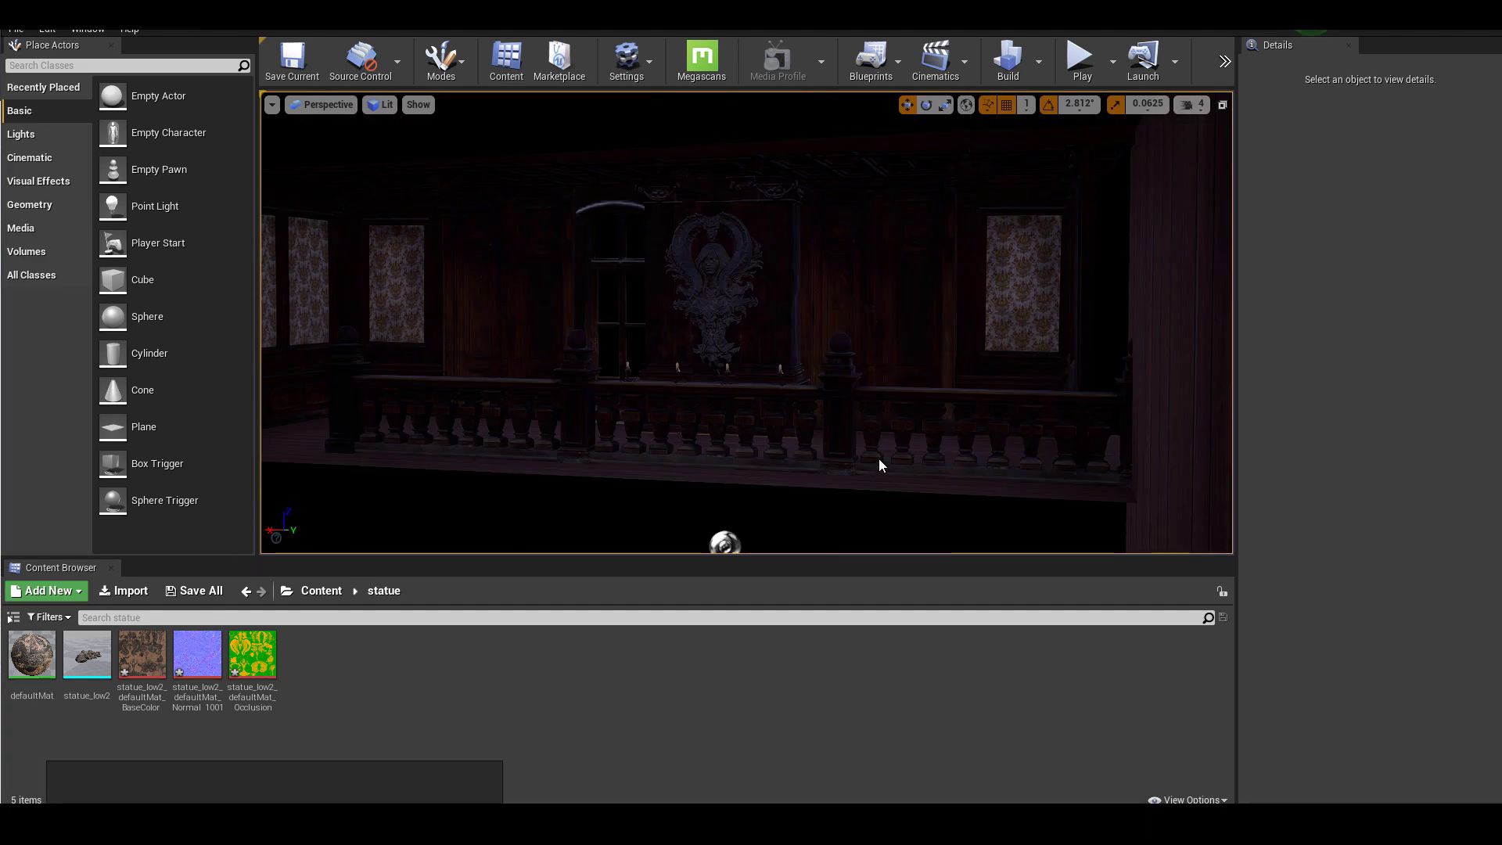
pyautogui.moveTo(880, 459); pyautogui.dragTo(620, 312)
pyautogui.moveTo(620, 312); pyautogui.dragTo(658, 303, button='right')
# Step: Add a point light to the room and move it to the first candle on the balustrade
pyautogui.click(55, 139)
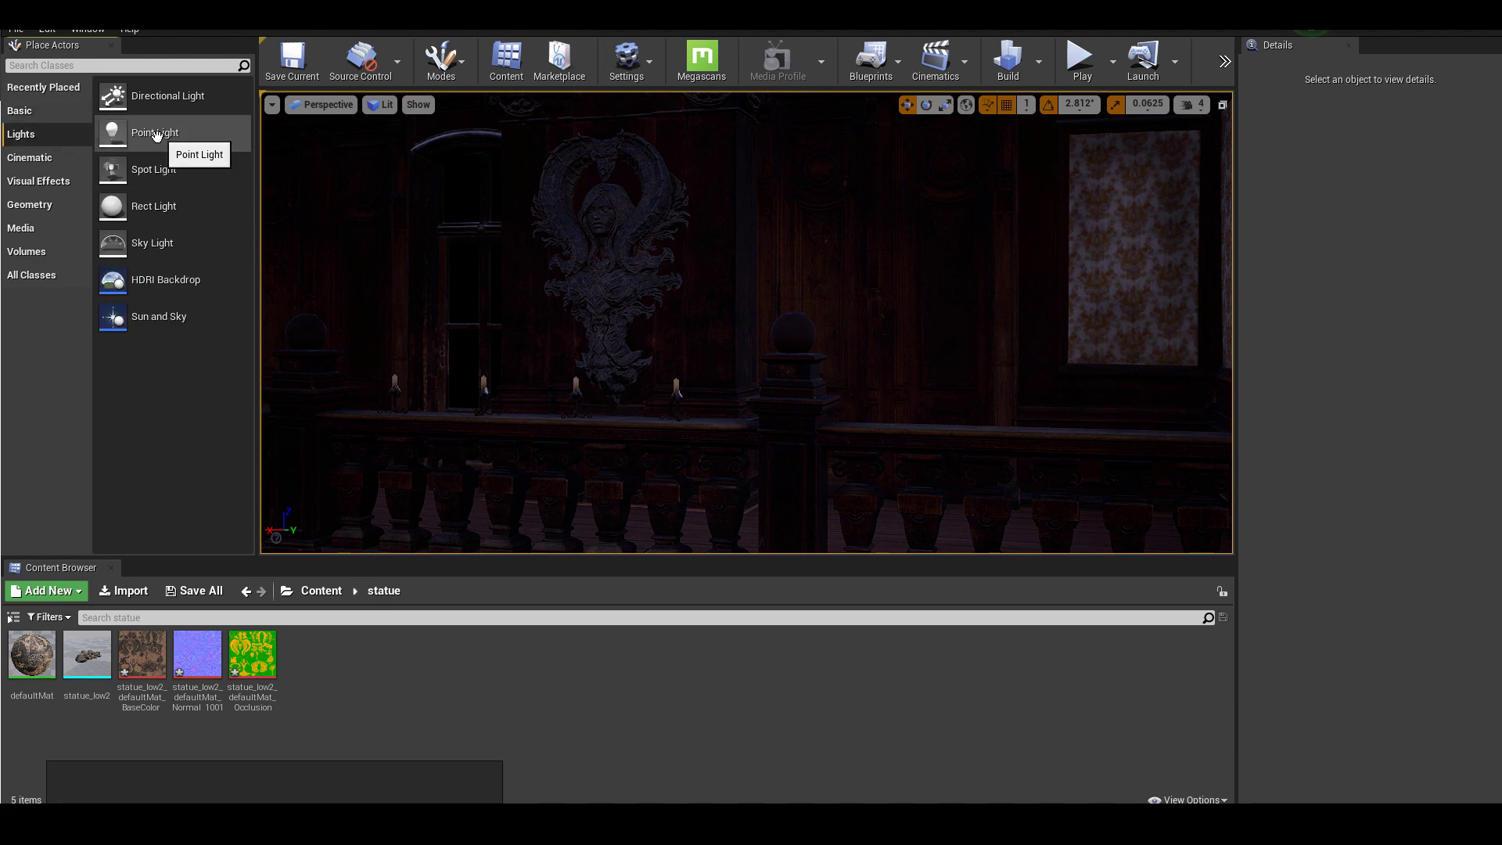
pyautogui.moveTo(156, 137); pyautogui.dragTo(404, 372)
pyautogui.moveTo(449, 401); pyautogui.dragTo(462, 402, button='right')
pyautogui.click(449, 402)
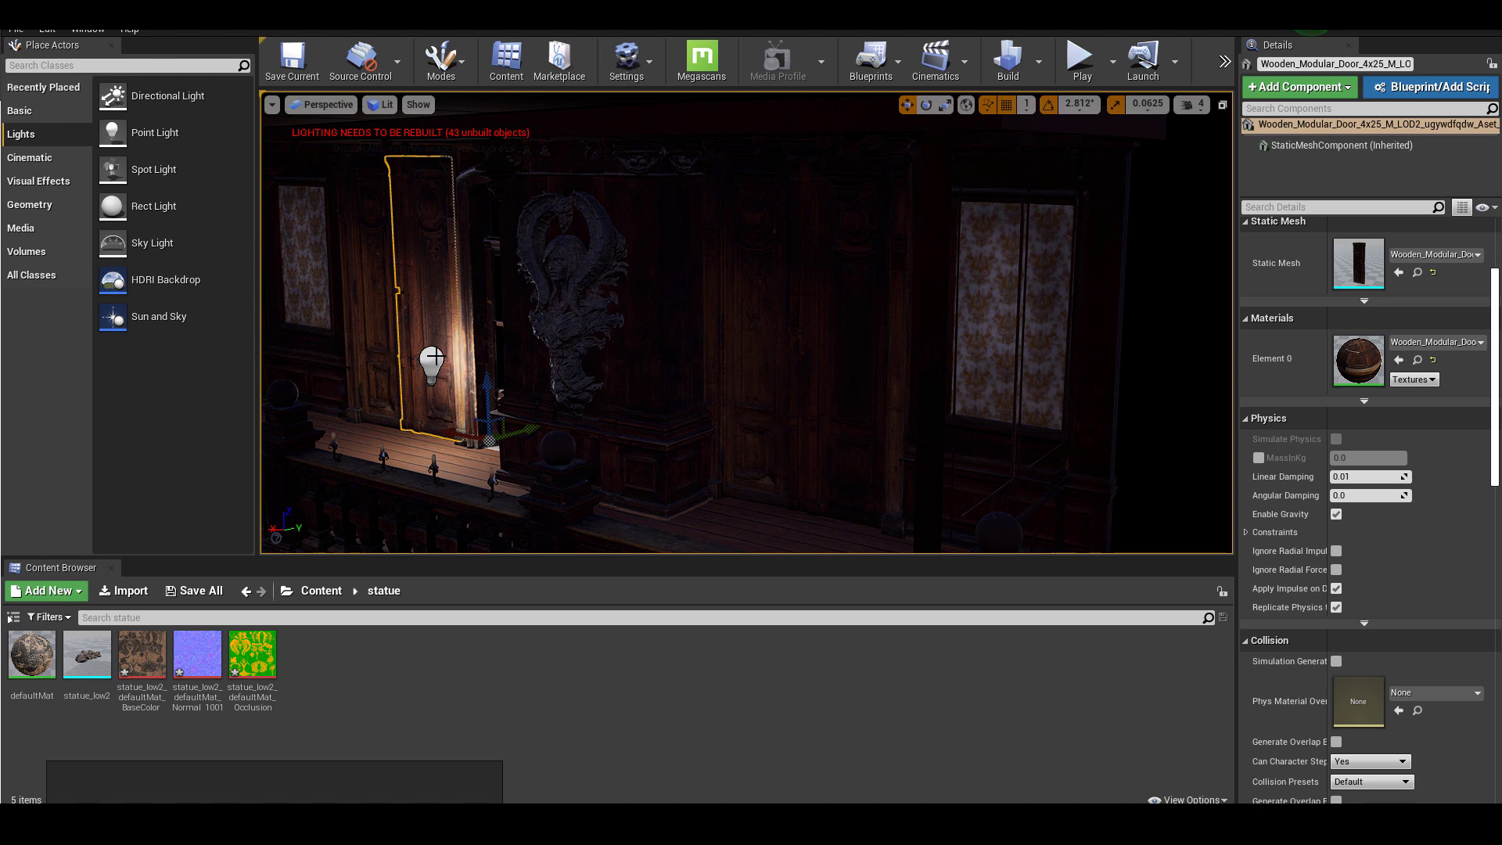
pyautogui.click(432, 361)
pyautogui.moveTo(465, 364); pyautogui.dragTo(352, 402)
pyautogui.press('f')
pyautogui.moveTo(697, 315); pyautogui.dragTo(723, 352)
pyautogui.moveTo(860, 352); pyautogui.dragTo(817, 282)
pyautogui.press('f')
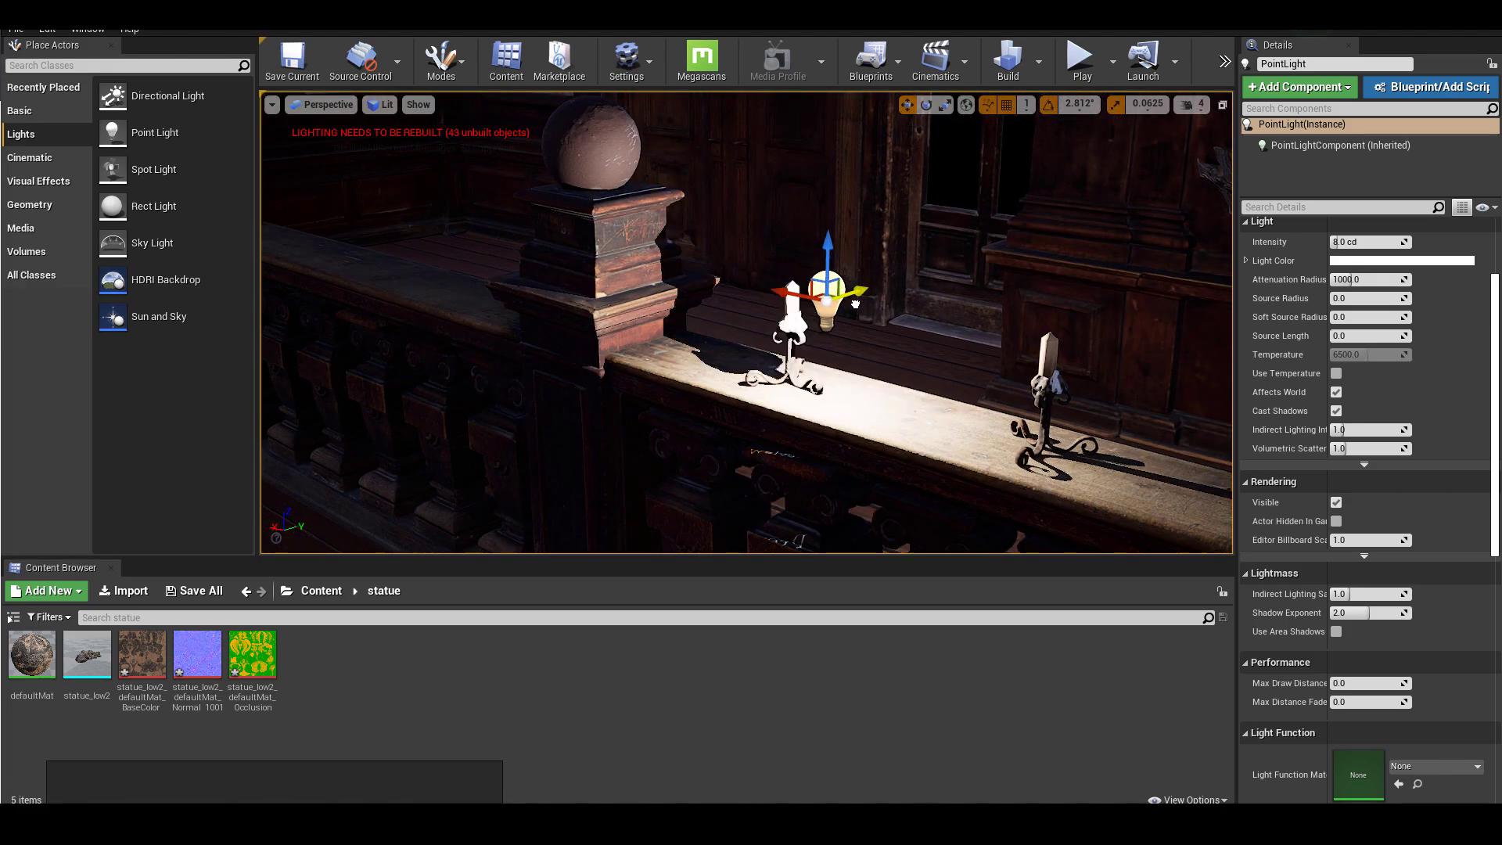
# Step: Centre the point light above the first candle and set its intensity to 3 cd
pyautogui.keyDown('alt'); pyautogui.moveTo(826, 338); pyautogui.dragTo(939, 338); pyautogui.keyUp('alt')
pyautogui.moveTo(834, 219); pyautogui.dragTo(838, 196)
pyautogui.keyDown('alt'); pyautogui.moveTo(838, 313); pyautogui.dragTo(736, 329); pyautogui.keyUp('alt')
pyautogui.scroll(-5, 802, 363)
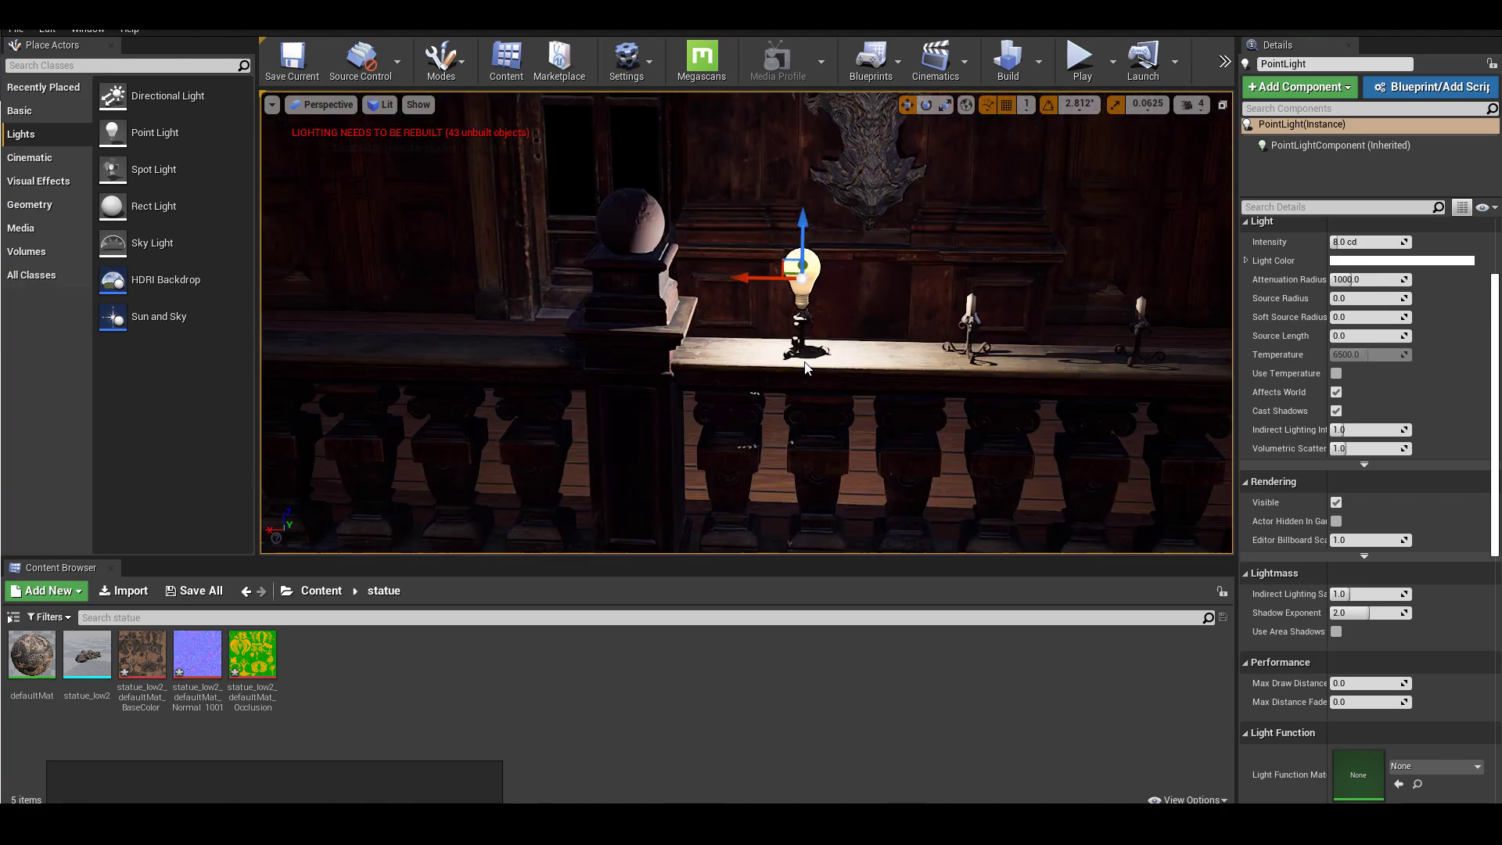
pyautogui.keyDown('alt'); pyautogui.moveTo(802, 367); pyautogui.dragTo(763, 367); pyautogui.keyUp('alt')
pyautogui.scroll(3, 802, 368)
pyautogui.click(1378, 242)
pyautogui.write('3')
pyautogui.press('Return')
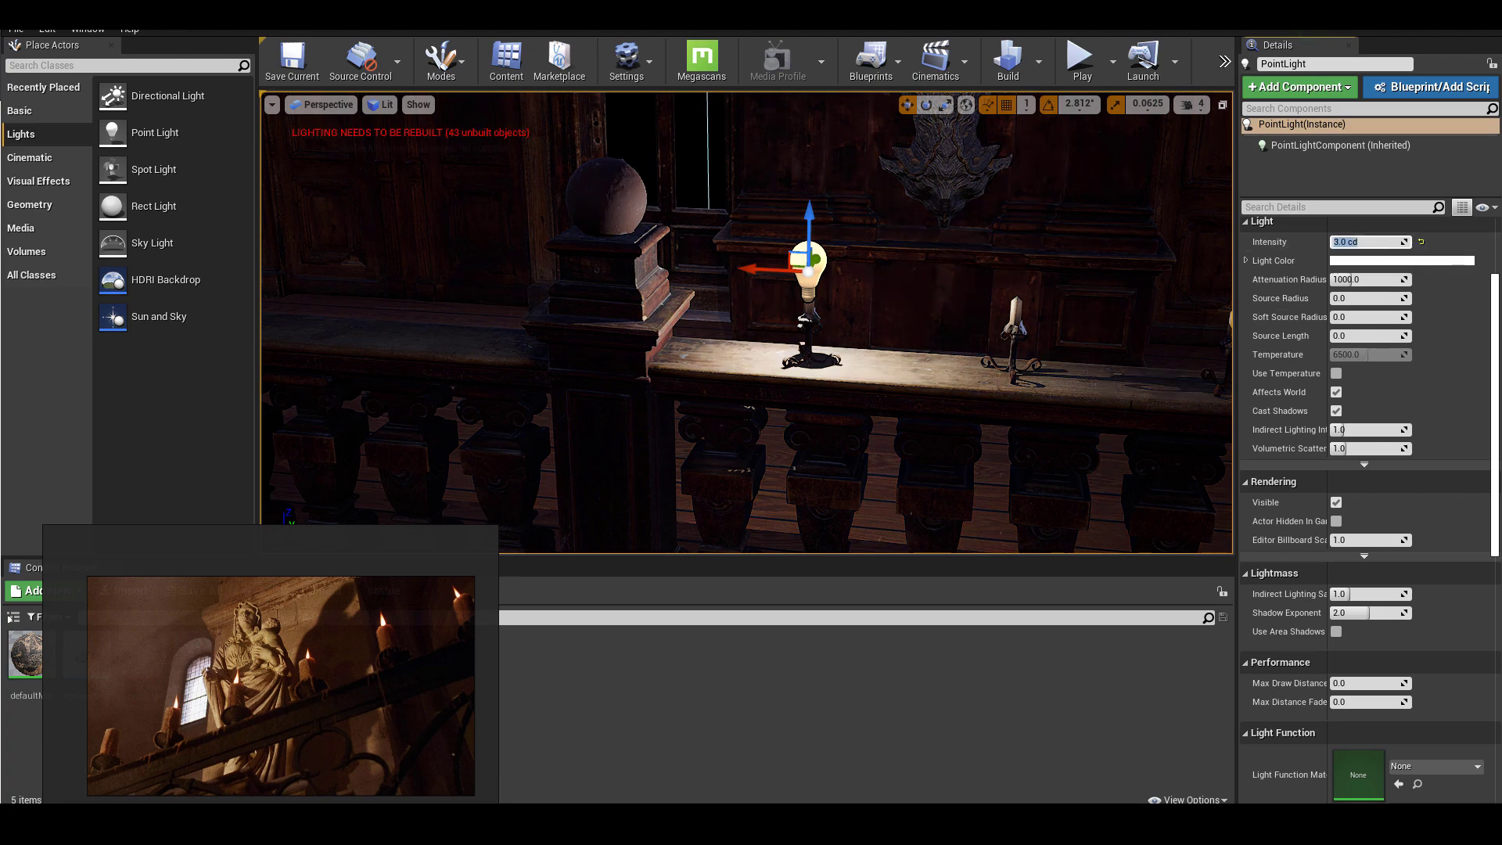
# Step: Enable Use Temperature on the point light with a temperature of 3000, and set its attenuation radius to 55
pyautogui.moveTo(968, 385); pyautogui.dragTo(1041, 423, button='right')
pyautogui.press('w')
pyautogui.click(1336, 374)
pyautogui.moveTo(1367, 355); pyautogui.dragTo(1336, 354)
pyautogui.write('3')
pyautogui.write('000')
pyautogui.press('Return')
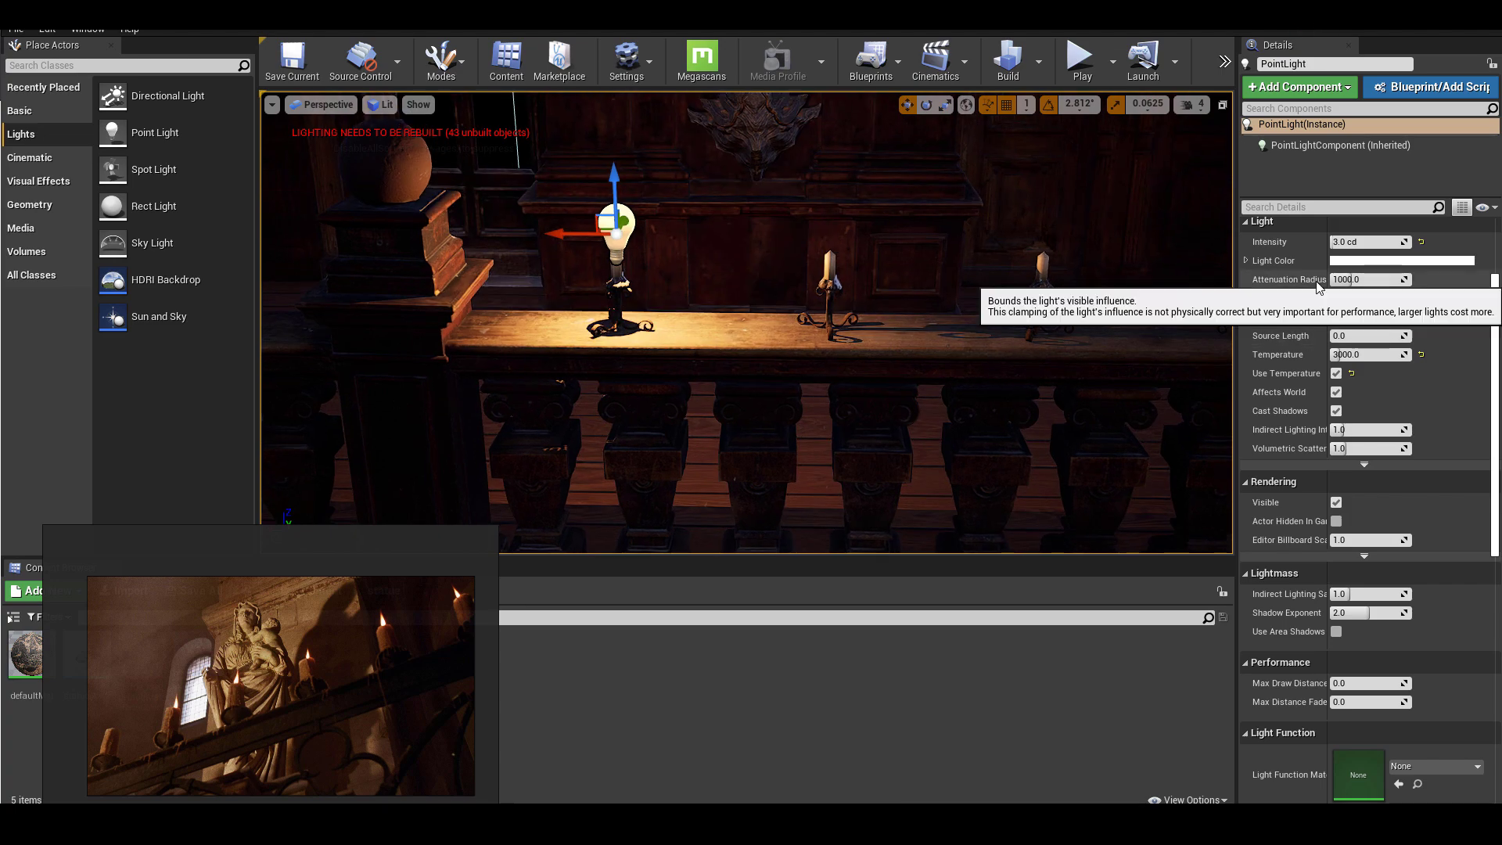
pyautogui.moveTo(1357, 279); pyautogui.dragTo(1332, 279)
pyautogui.write('55')
pyautogui.press('Return')
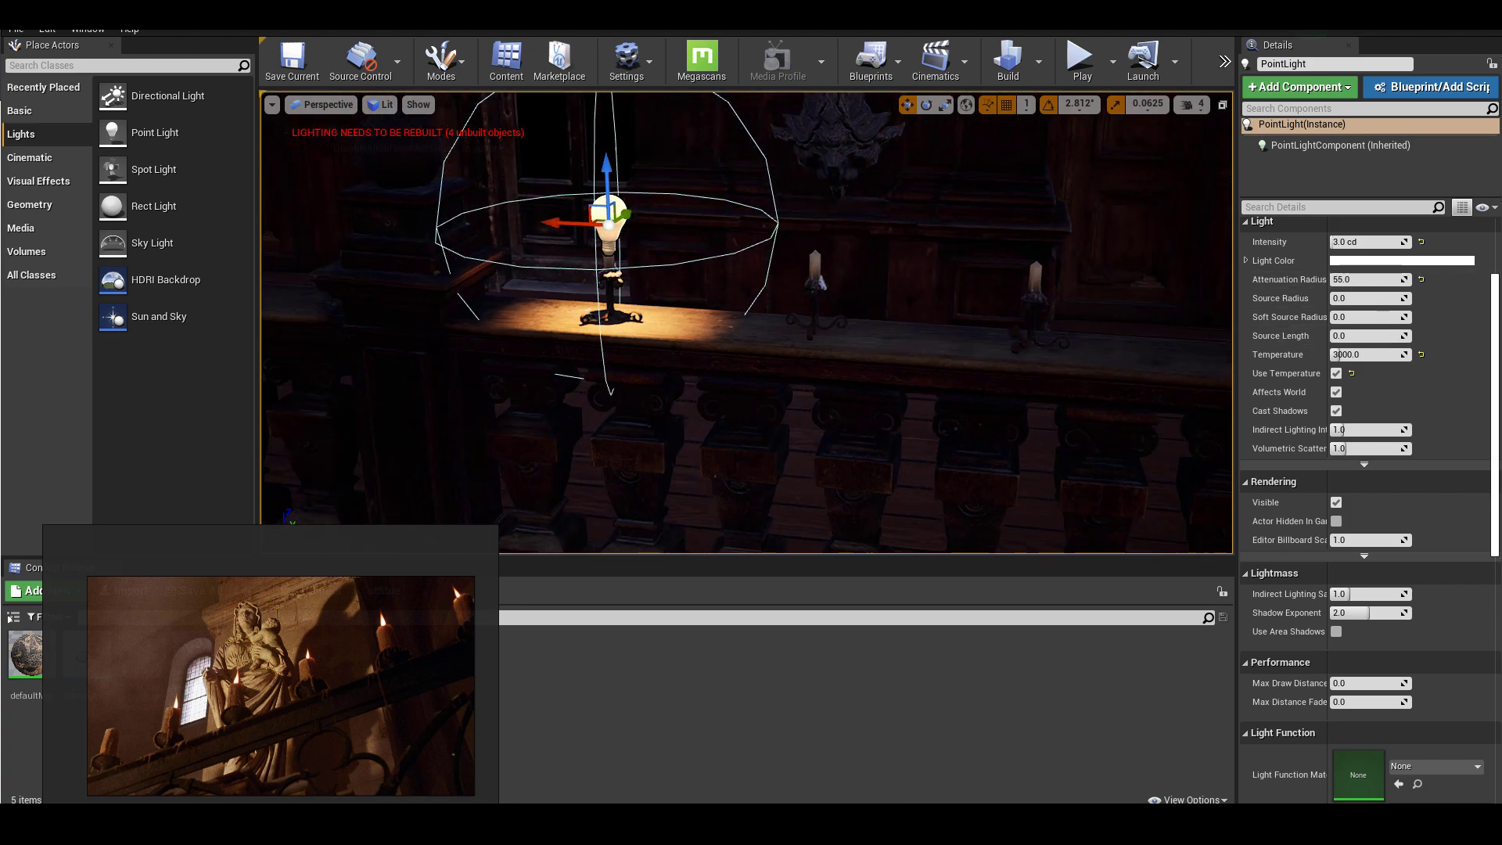
# Step: Duplicate the candle's point light along the balustrade so the other three candles each have one
pyautogui.moveTo(719, 230); pyautogui.dragTo(750, 233)
pyautogui.moveTo(808, 176); pyautogui.dragTo(809, 188)
pyautogui.keyDown('alt'); pyautogui.moveTo(743, 239); pyautogui.dragTo(1005, 238); pyautogui.keyUp('alt')
pyautogui.press('s')
pyautogui.moveTo(1005, 238); pyautogui.dragTo(1083, 267, button='right')
pyautogui.keyDown('alt'); pyautogui.moveTo(651, 295); pyautogui.dragTo(752, 299); pyautogui.keyUp('alt')
pyautogui.scroll(5, 753, 300)
pyautogui.click(587, 164)
pyautogui.scroll(-4, 523, 178)
pyautogui.click(397, 235)
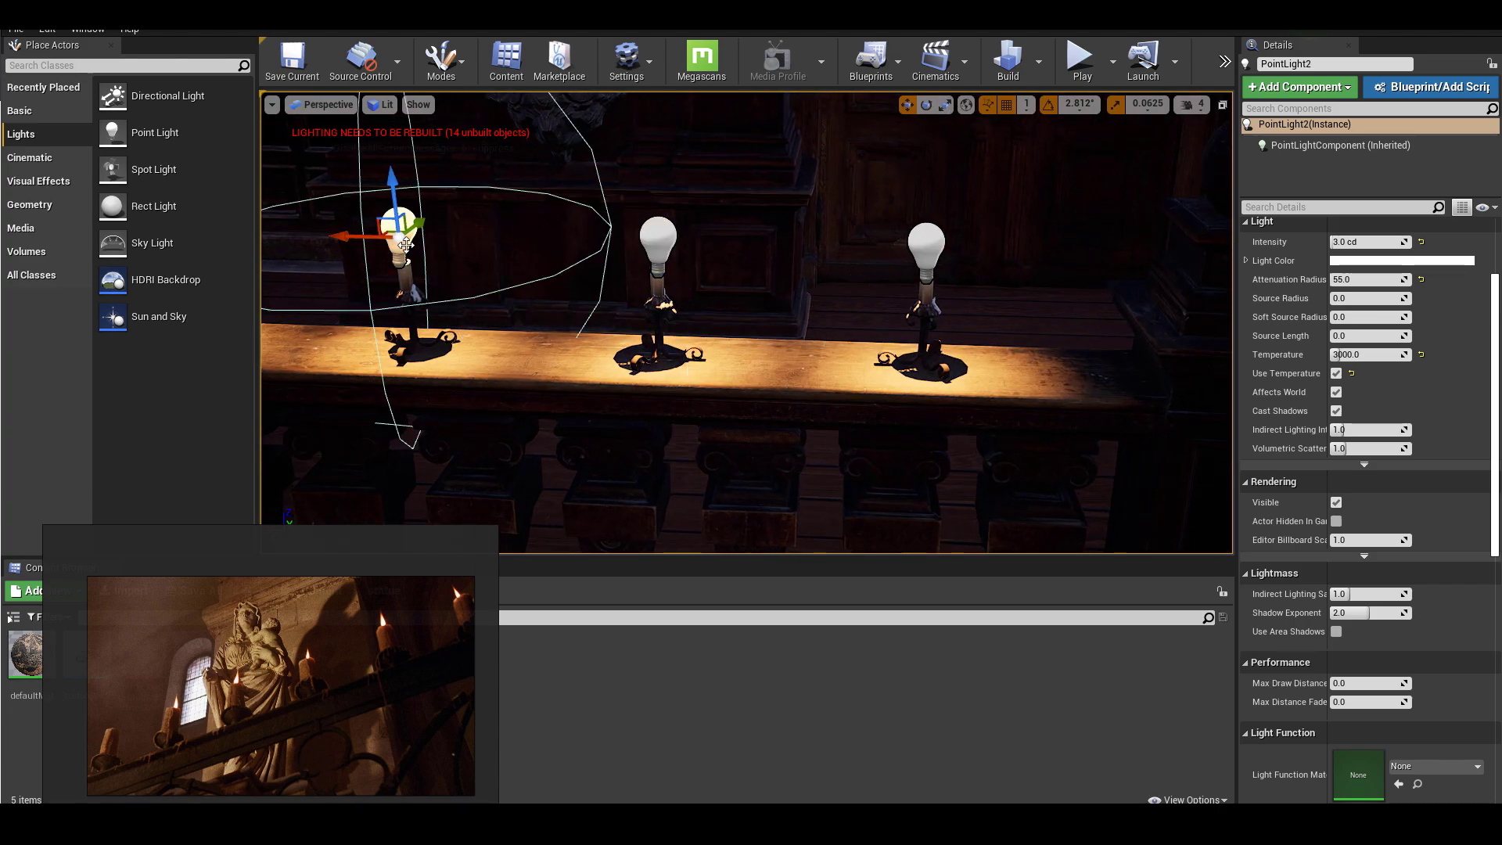
# Step: Fine-tune the positions of the copied point lights over their candles and clear the selection
pyautogui.press('f')
pyautogui.keyDown('alt'); pyautogui.moveTo(344, 241); pyautogui.dragTo(375, 241); pyautogui.keyUp('alt')
pyautogui.scroll(5, 748, 322)
pyautogui.moveTo(747, 323)
pyautogui.keyDown('alt'); pyautogui.mouseDown()
pyautogui.moveTo(899, 329)
pyautogui.moveTo(775, 328)
pyautogui.mouseUp(); pyautogui.keyUp('alt')
pyautogui.moveTo(735, 305); pyautogui.dragTo(688, 313)
pyautogui.moveTo(634, 363); pyautogui.dragTo(626, 365)
pyautogui.scroll(-5, 671, 352)
pyautogui.click(566, 310)
pyautogui.keyDown('alt'); pyautogui.moveTo(746, 281); pyautogui.dragTo(746, 345); pyautogui.keyUp('alt')
pyautogui.scroll(-4, 746, 322)
pyautogui.click(739, 312)
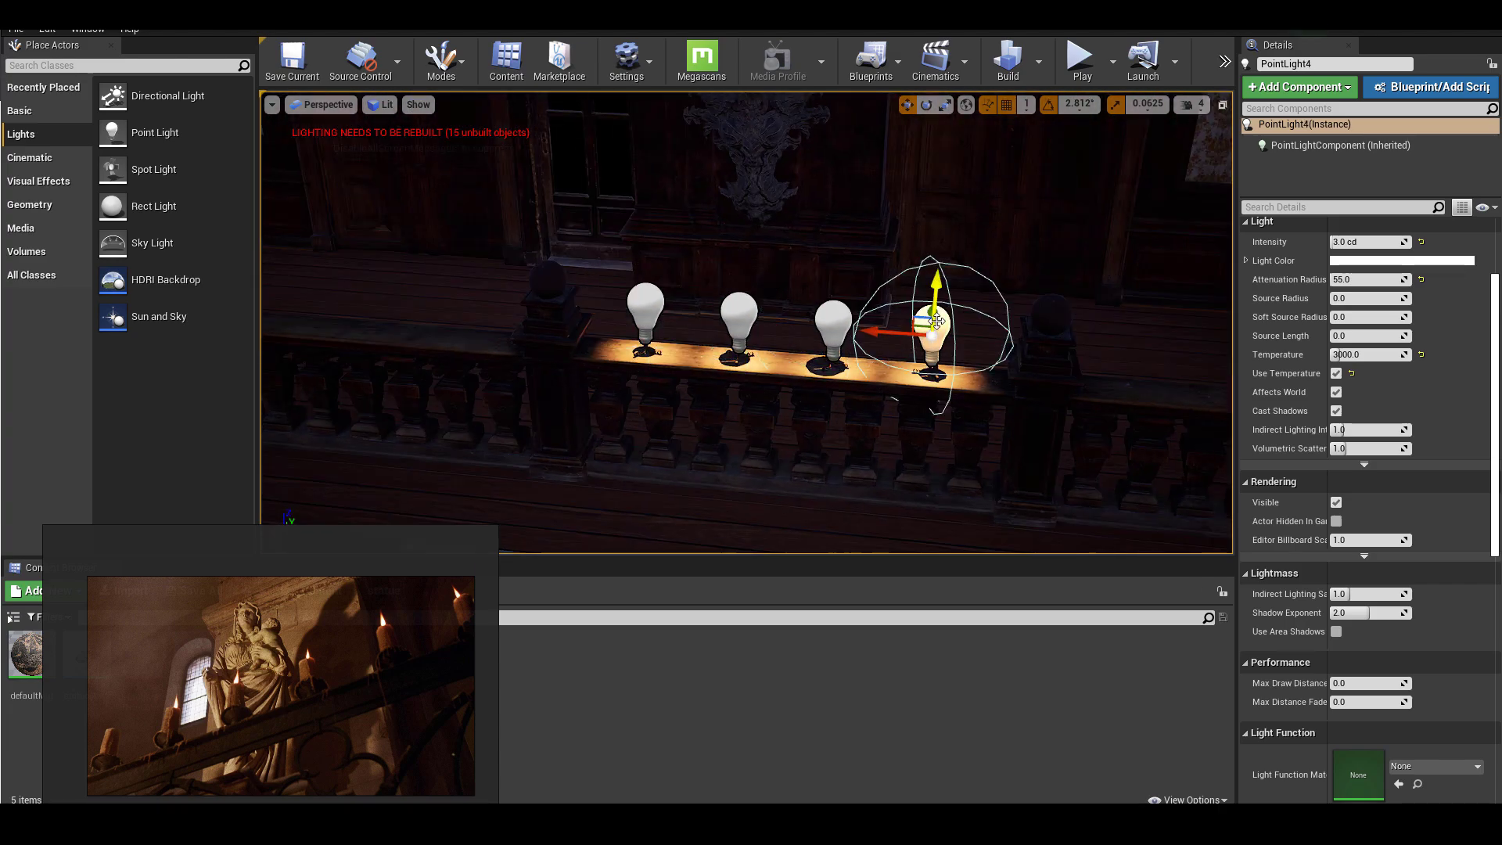
pyautogui.click(466, 473)
pyautogui.scroll(-5, 466, 472)
pyautogui.click(466, 472)
pyautogui.keyDown('alt'); pyautogui.moveTo(466, 473); pyautogui.dragTo(466, 422); pyautogui.keyUp('alt')
pyautogui.scroll(3, 466, 423)
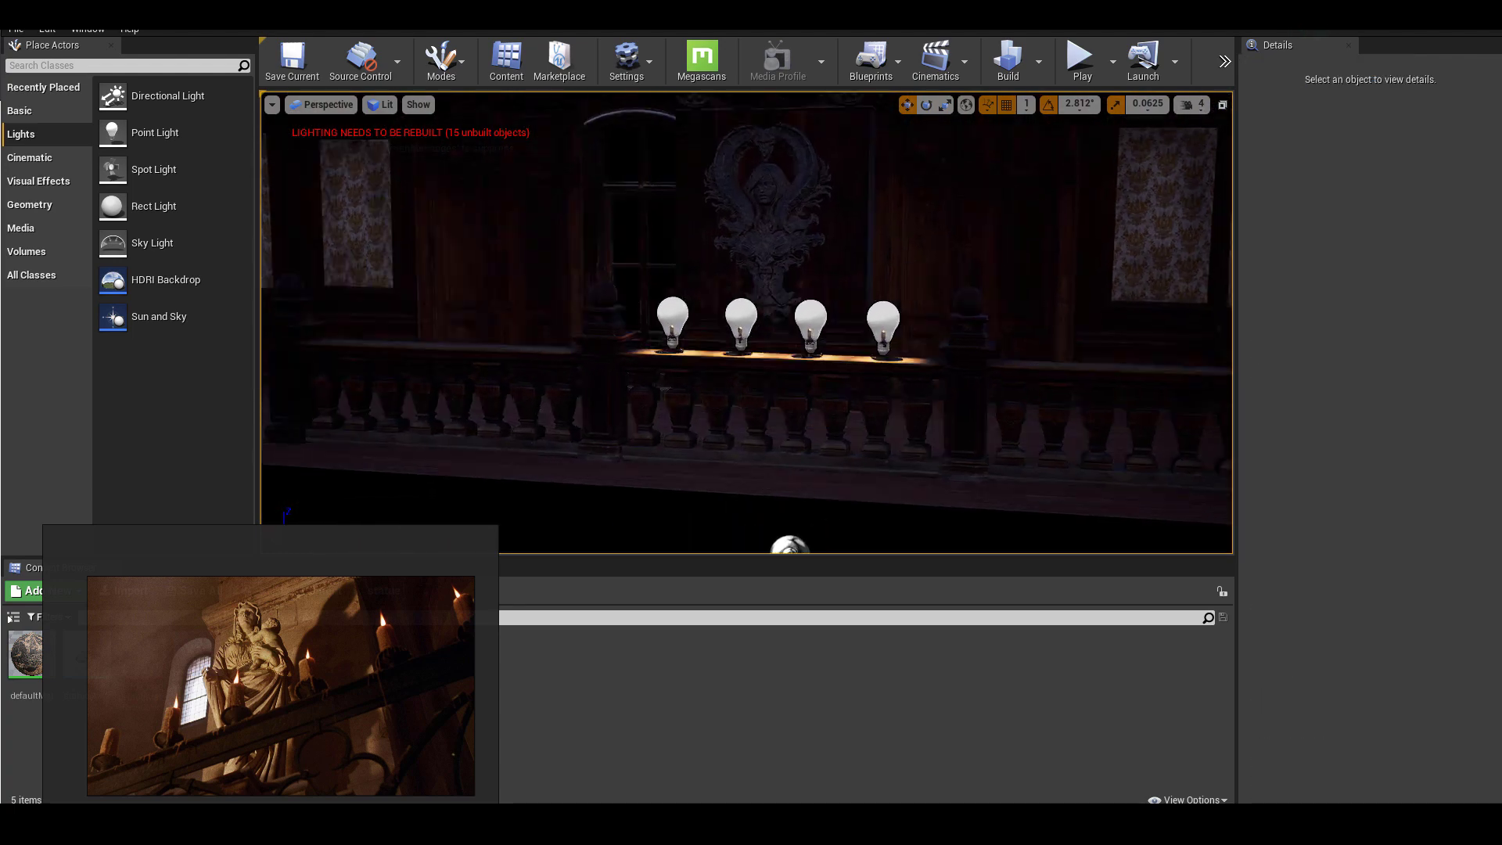
pyautogui.scroll(-3, 466, 423)
pyautogui.moveTo(175, 96); pyautogui.dragTo(440, 238)
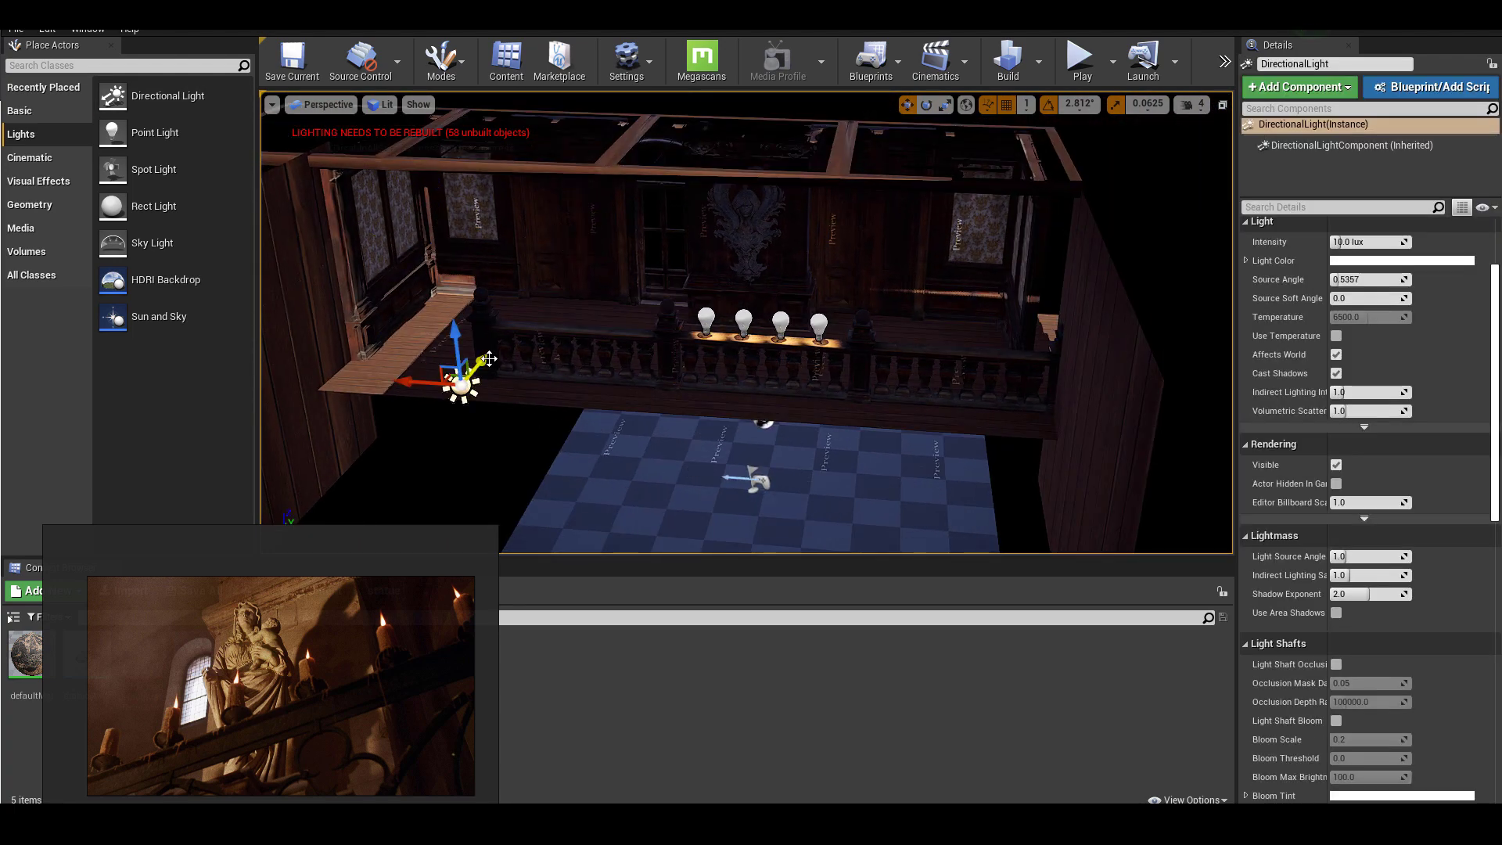
pyautogui.press('Delete')
# Step: Place a spot light beyond the left end of the balcony and rotate it towards the statue wall
pyautogui.moveTo(155, 169); pyautogui.dragTo(375, 305)
pyautogui.scroll(-3, 553, 302)
pyautogui.press('w')
pyautogui.moveTo(553, 258); pyautogui.dragTo(560, 363)
pyautogui.press('e')
pyautogui.moveTo(537, 345); pyautogui.dragTo(548, 334)
# Step: Adjust the spot light's attenuation radius to about 882 and outer cone angle to about 31.2, repositioning it to cover the balcony
pyautogui.moveTo(1351, 279); pyautogui.dragTo(1348, 317)
pyautogui.keyDown('alt'); pyautogui.moveTo(782, 352); pyautogui.dragTo(705, 352); pyautogui.keyUp('alt')
pyautogui.moveTo(376, 250); pyautogui.dragTo(337, 352)
pyautogui.press('w')
pyautogui.keyDown('alt'); pyautogui.moveTo(670, 402); pyautogui.dragTo(829, 399); pyautogui.keyUp('alt')
pyautogui.moveTo(388, 449); pyautogui.dragTo(391, 458)
pyautogui.keyDown('alt'); pyautogui.moveTo(782, 352); pyautogui.dragTo(665, 352); pyautogui.keyUp('alt')
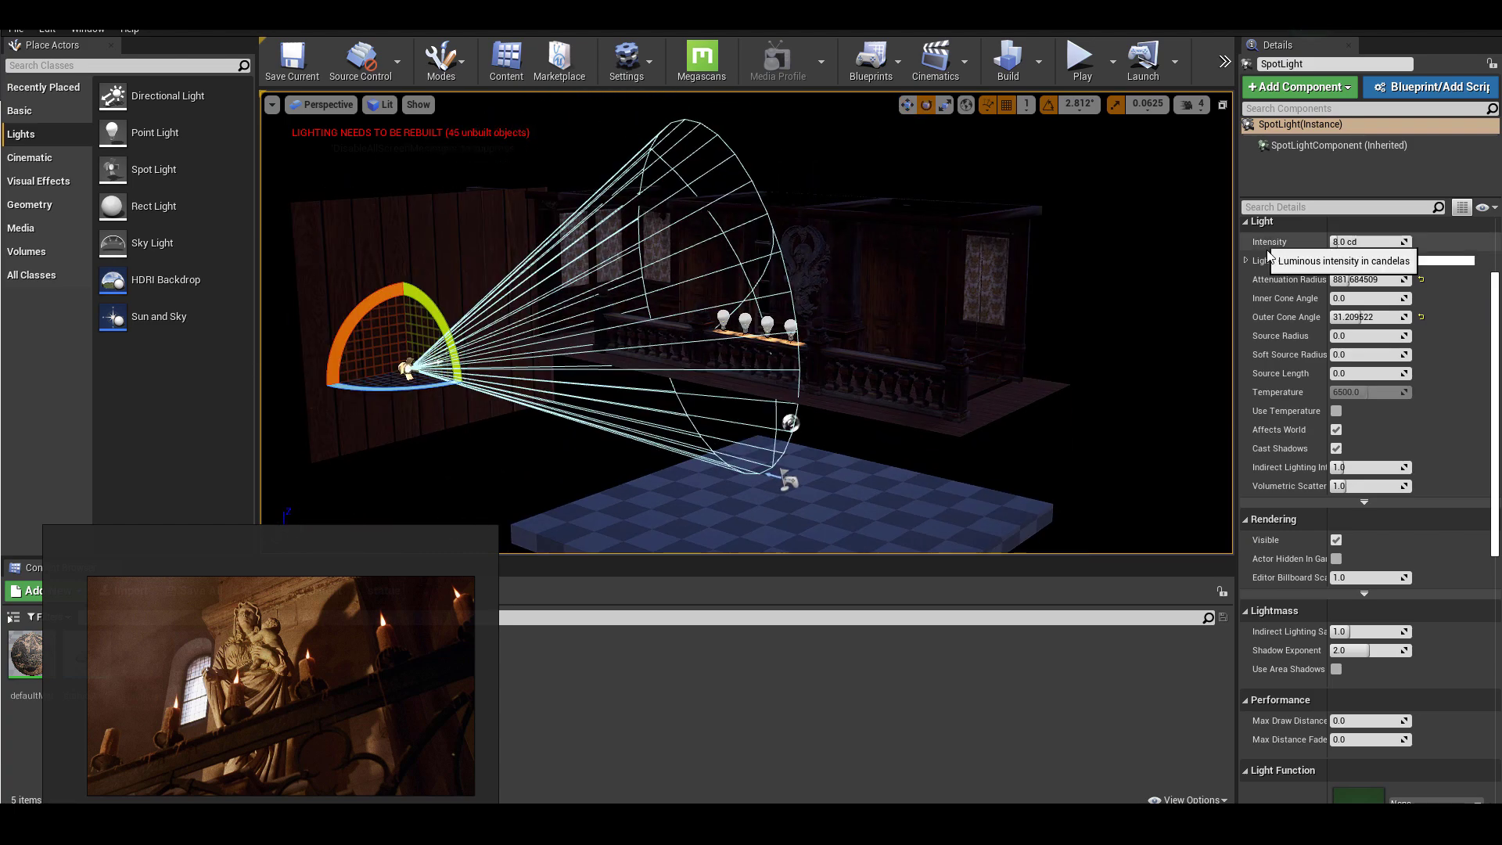
# Step: Raise the spot light's intensity to about 83.5 cd and re-aim it with an outer cone angle of about 22.9
pyautogui.moveTo(1348, 280); pyautogui.dragTo(1361, 280)
pyautogui.keyDown('alt'); pyautogui.moveTo(782, 352); pyautogui.dragTo(900, 352); pyautogui.keyUp('alt')
pyautogui.moveTo(1340, 242); pyautogui.dragTo(1393, 241)
pyautogui.keyDown('alt'); pyautogui.moveTo(782, 352); pyautogui.dragTo(814, 353); pyautogui.keyUp('alt')
pyautogui.press('w')
pyautogui.press('e')
pyautogui.moveTo(473, 336); pyautogui.dragTo(493, 320)
pyautogui.moveTo(1362, 317); pyautogui.dragTo(1350, 317)
# Step: Shift the spot light slightly and set its attenuation radius to about 1164
pyautogui.press('w')
pyautogui.moveTo(459, 408); pyautogui.dragTo(450, 409)
pyautogui.moveTo(486, 376)
pyautogui.keyDown('alt'); pyautogui.mouseDown()
pyautogui.moveTo(438, 376)
pyautogui.moveTo(504, 383)
pyautogui.mouseUp(); pyautogui.keyUp('alt')
pyautogui.press('e')
pyautogui.moveTo(504, 384)
pyautogui.keyDown('alt'); pyautogui.mouseDown()
pyautogui.moveTo(594, 383)
pyautogui.moveTo(478, 384)
pyautogui.mouseUp(); pyautogui.keyUp('alt')
pyautogui.moveTo(1361, 279); pyautogui.dragTo(1348, 280)
# Step: Enable Use Temperature on the spot light, set it to about 2870 and check the warm light on the balcony
pyautogui.click(1336, 410)
pyautogui.moveTo(1367, 392); pyautogui.dragTo(1339, 392)
pyautogui.keyDown('alt'); pyautogui.moveTo(438, 369); pyautogui.dragTo(547, 369); pyautogui.keyUp('alt')
pyautogui.press('Escape')
pyautogui.click(313, 473)
pyautogui.press('w')
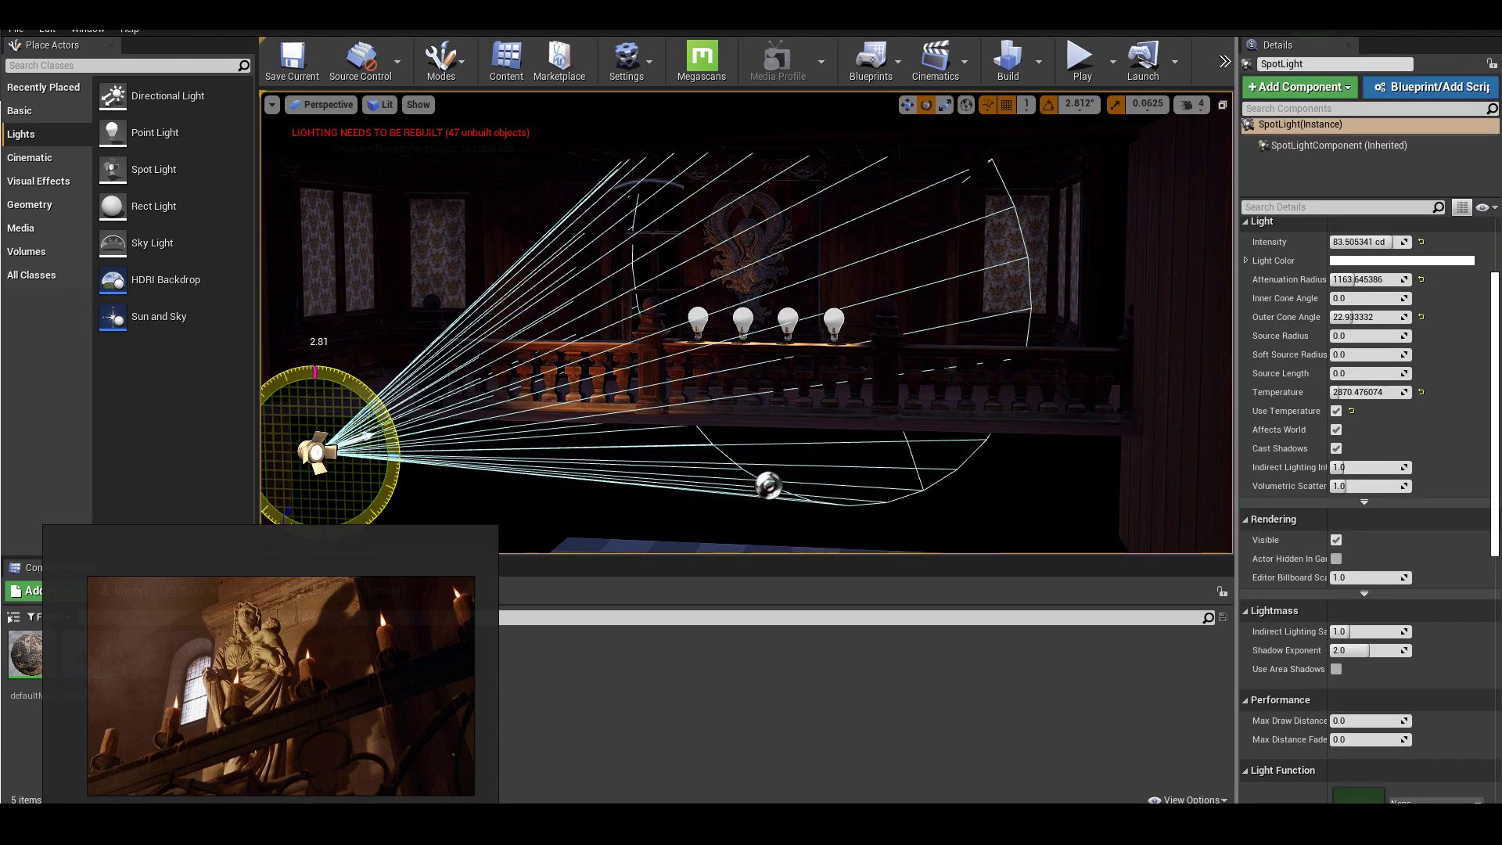
# Step: Set the spot light's intensity to 160 cd, attenuation radius to about 1900, inner cone angle to about 14.5 and outer cone angle to about 25.1
pyautogui.scroll(1, 1371, 263)
pyautogui.moveTo(1377, 263); pyautogui.dragTo(1357, 319)
pyautogui.keyDown('alt'); pyautogui.moveTo(743, 352); pyautogui.dragTo(729, 332); pyautogui.keyUp('alt')
pyautogui.moveTo(1356, 319); pyautogui.dragTo(1343, 319)
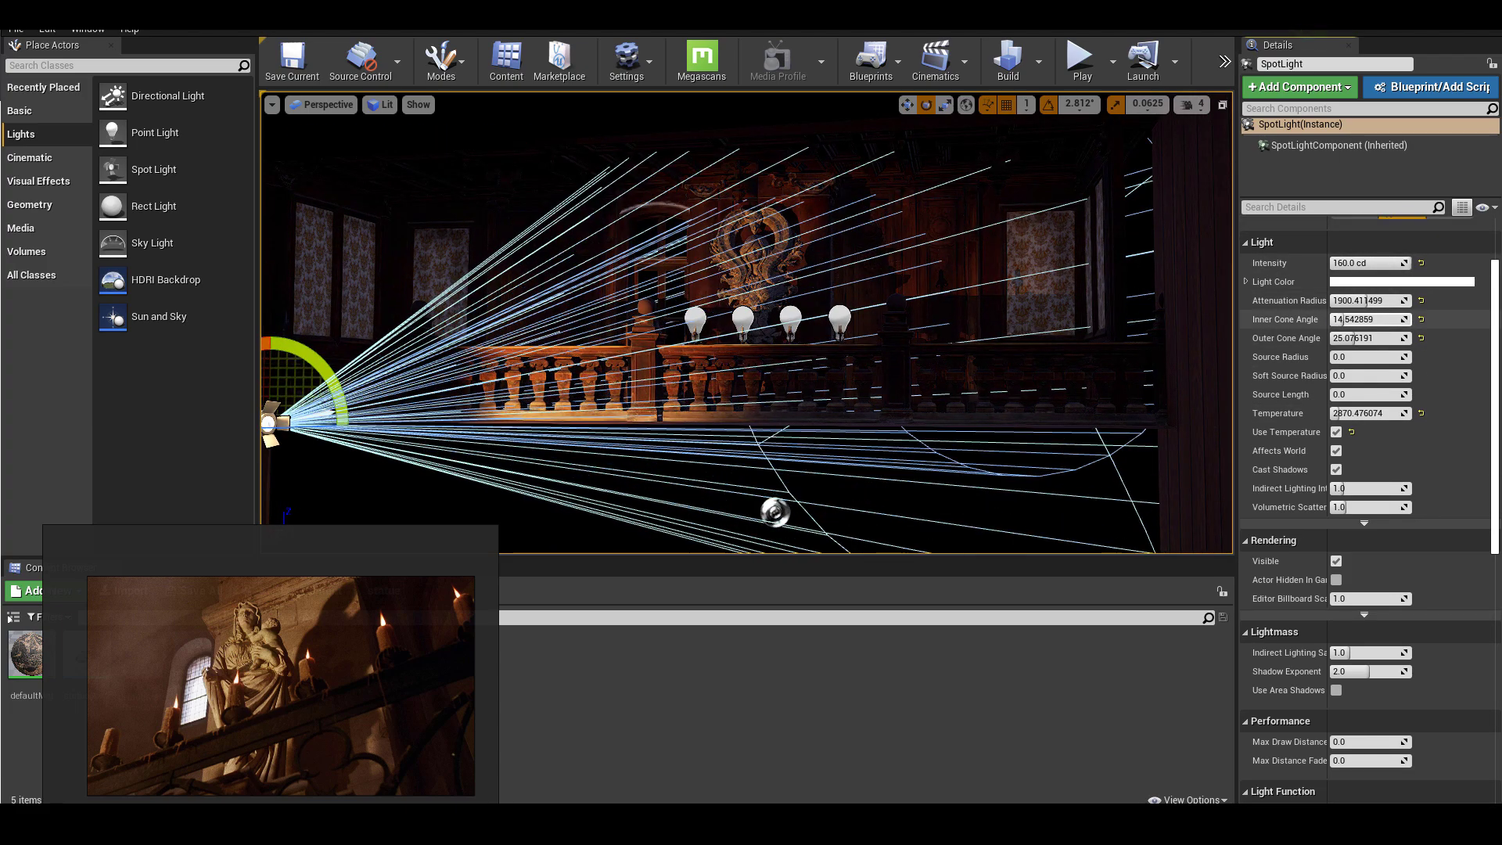
pyautogui.click(1334, 413)
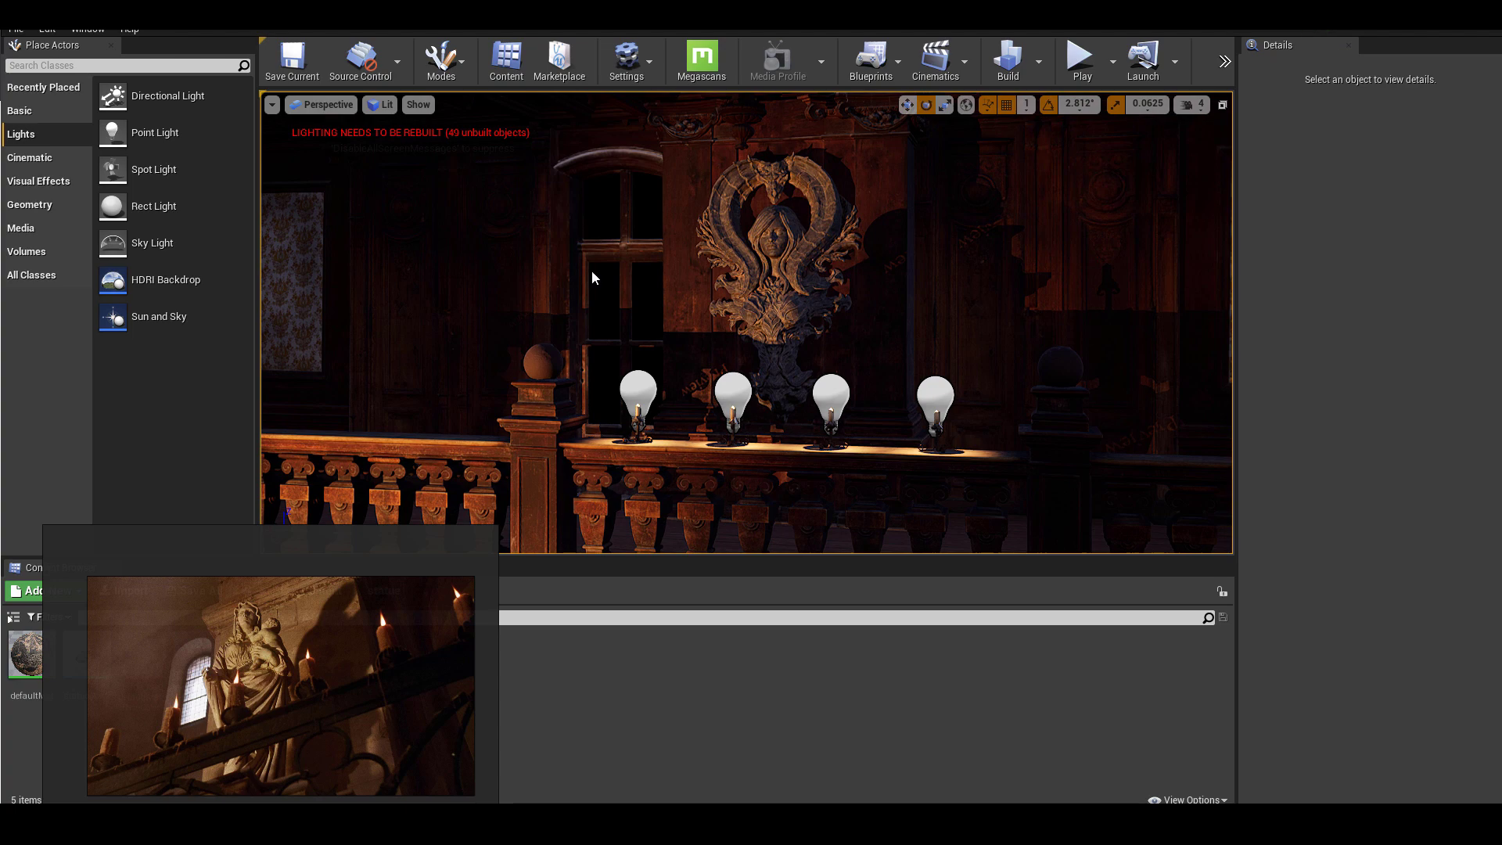
pyautogui.scroll(2, 640, 269)
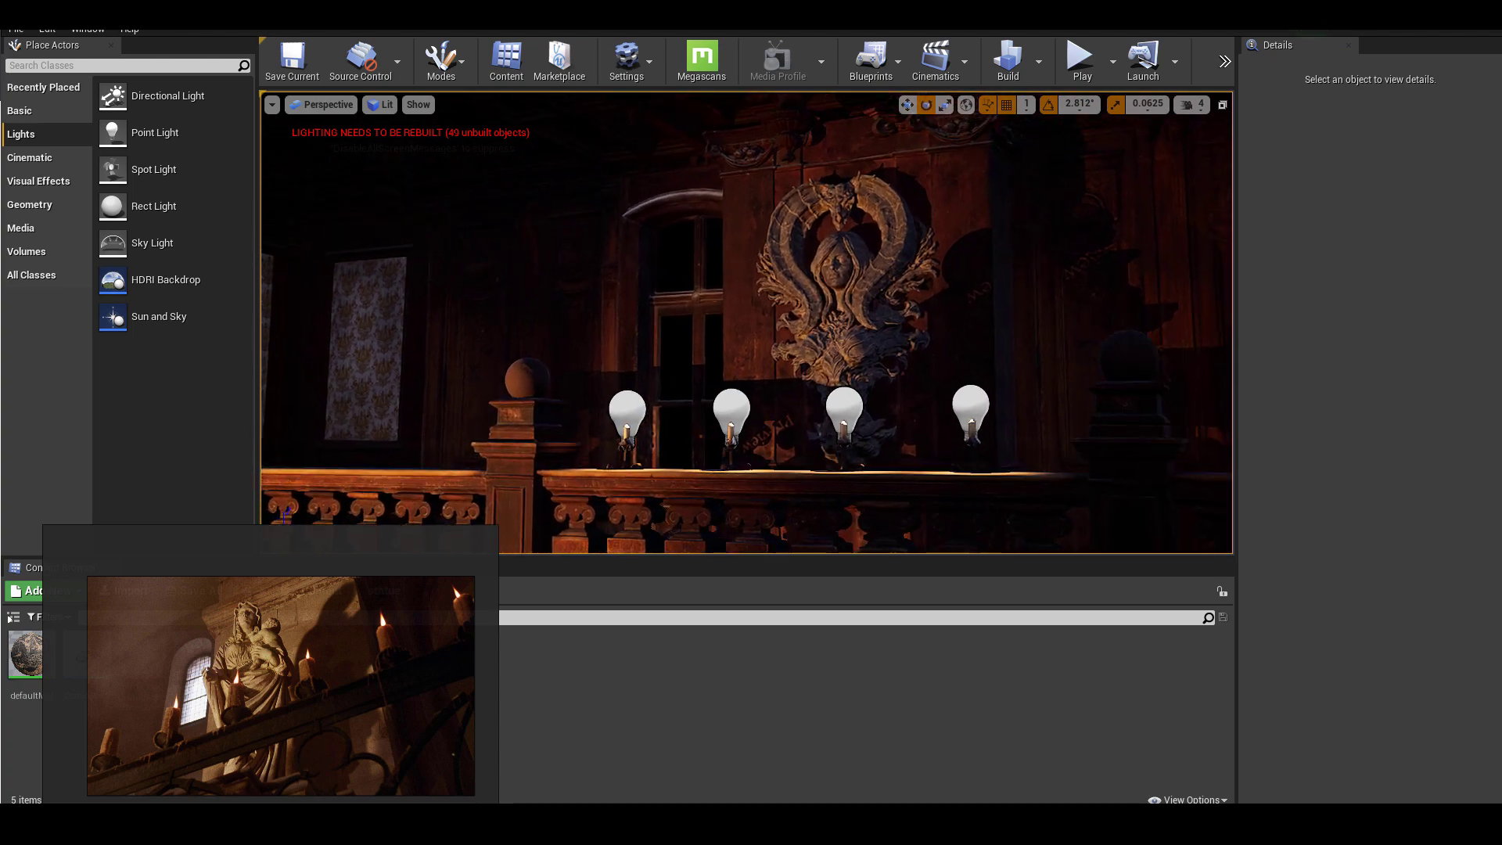
pyautogui.scroll(-5, 734, 258)
pyautogui.moveTo(167, 96); pyautogui.dragTo(642, 255)
pyautogui.scroll(-5, 658, 297)
pyautogui.moveTo(665, 360); pyautogui.dragTo(665, 391, button='right')
pyautogui.press('w')
pyautogui.press('e')
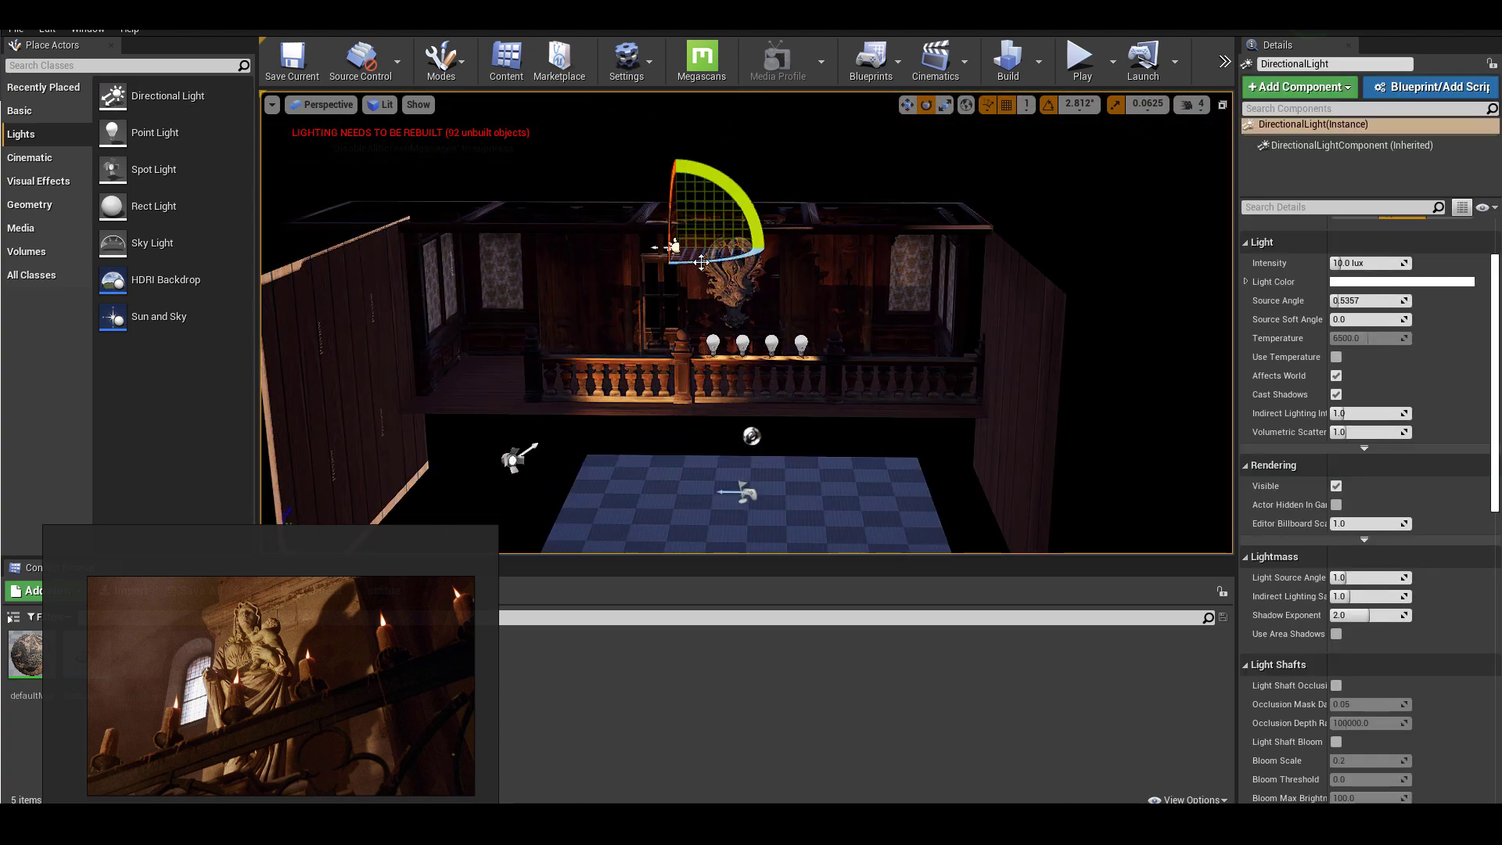
pyautogui.moveTo(704, 258); pyautogui.dragTo(665, 252)
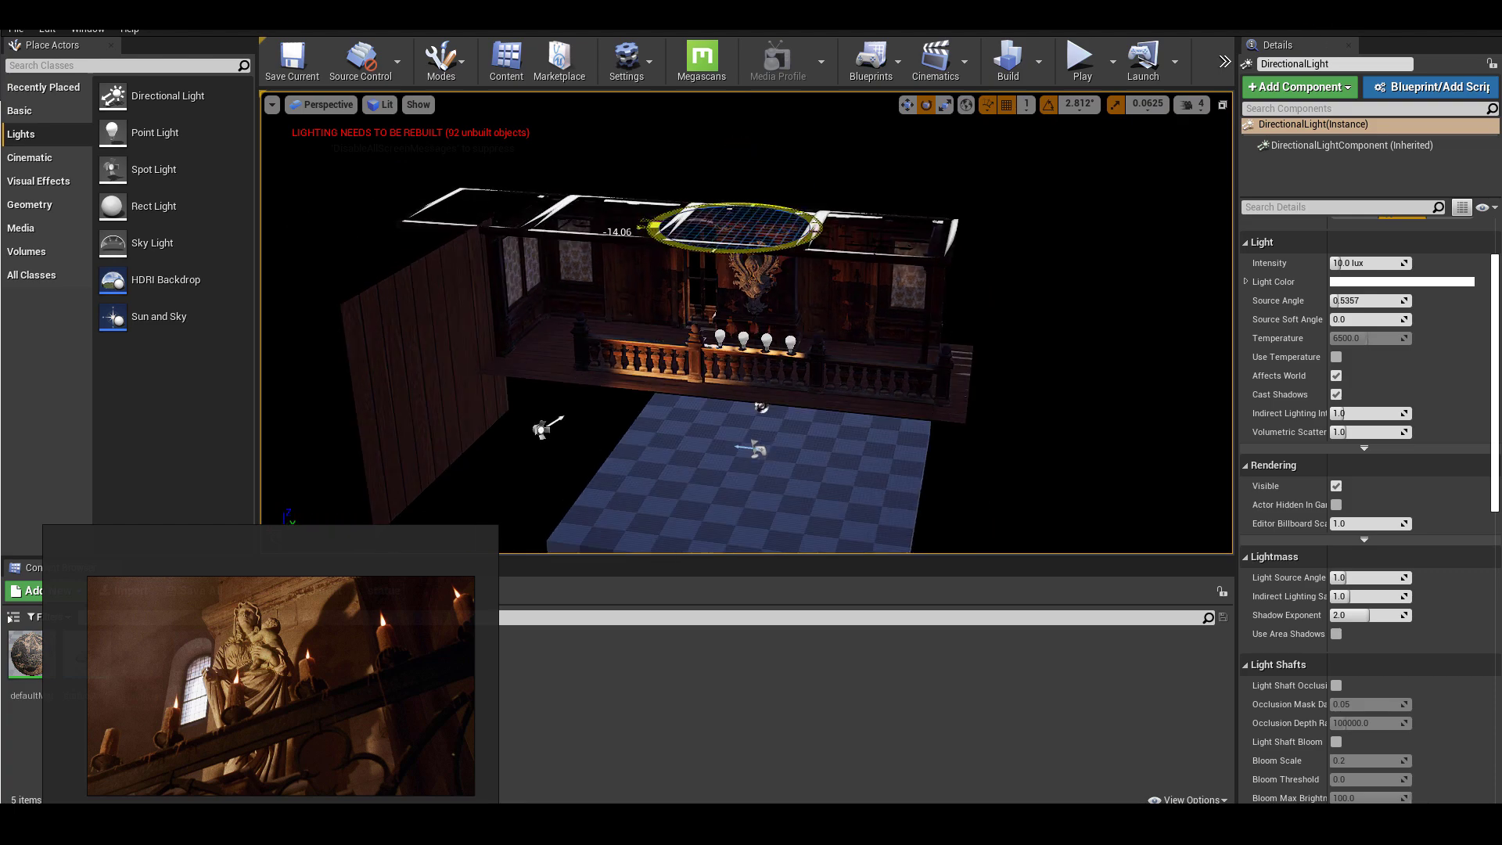
pyautogui.moveTo(665, 252); pyautogui.dragTo(656, 235)
pyautogui.press('w')
pyautogui.press('Delete')
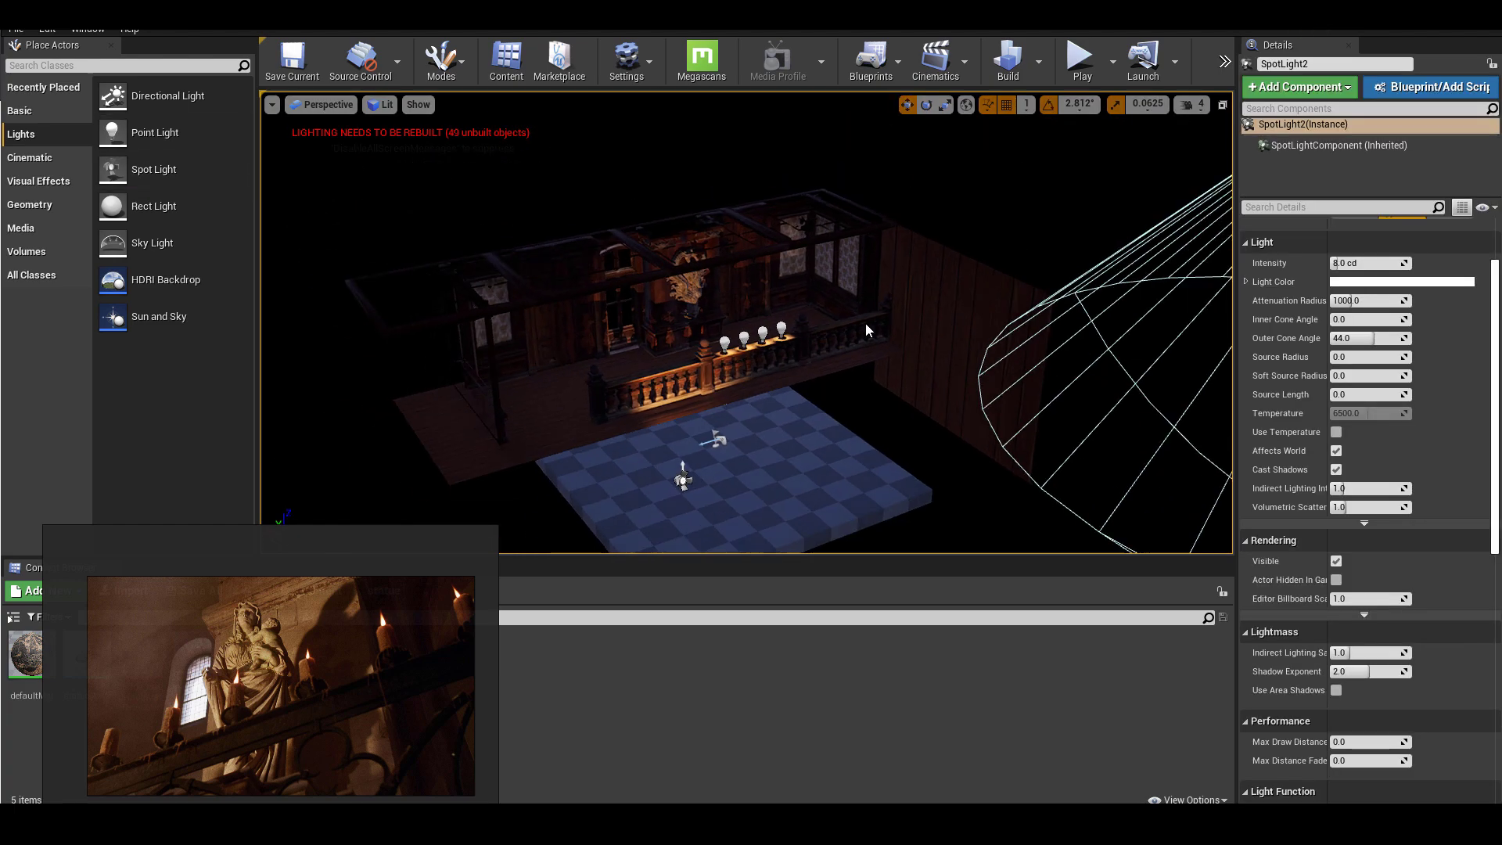
# Step: Move the second spot light behind the balcony window and rotate it to shine down through the window into the room
pyautogui.moveTo(867, 330); pyautogui.dragTo(791, 368, button='right')
pyautogui.moveTo(1174, 152); pyautogui.dragTo(654, 294)
pyautogui.press('e')
pyautogui.moveTo(649, 219); pyautogui.dragTo(606, 217)
pyautogui.moveTo(688, 317); pyautogui.dragTo(768, 328, button='right')
pyautogui.press('e')
pyautogui.moveTo(810, 243); pyautogui.dragTo(769, 154)
pyautogui.press('w')
# Step: Give the second spot light a 34.2 outer cone angle, 1335 attenuation radius, 72 cd intensity and an enabled temperature of about 11313
pyautogui.moveTo(1372, 338); pyautogui.dragTo(1364, 338)
pyautogui.moveTo(806, 374)
pyautogui.mouseDown(button='right')
pyautogui.moveTo(649, 374)
pyautogui.moveTo(806, 374)
pyautogui.mouseUp(button='right')
pyautogui.moveTo(1352, 301); pyautogui.dragTo(1384, 262)
pyautogui.click(1336, 431)
pyautogui.moveTo(1368, 414); pyautogui.dragTo(1343, 413)
pyautogui.moveTo(1111, 407); pyautogui.dragTo(1080, 416, button='right')
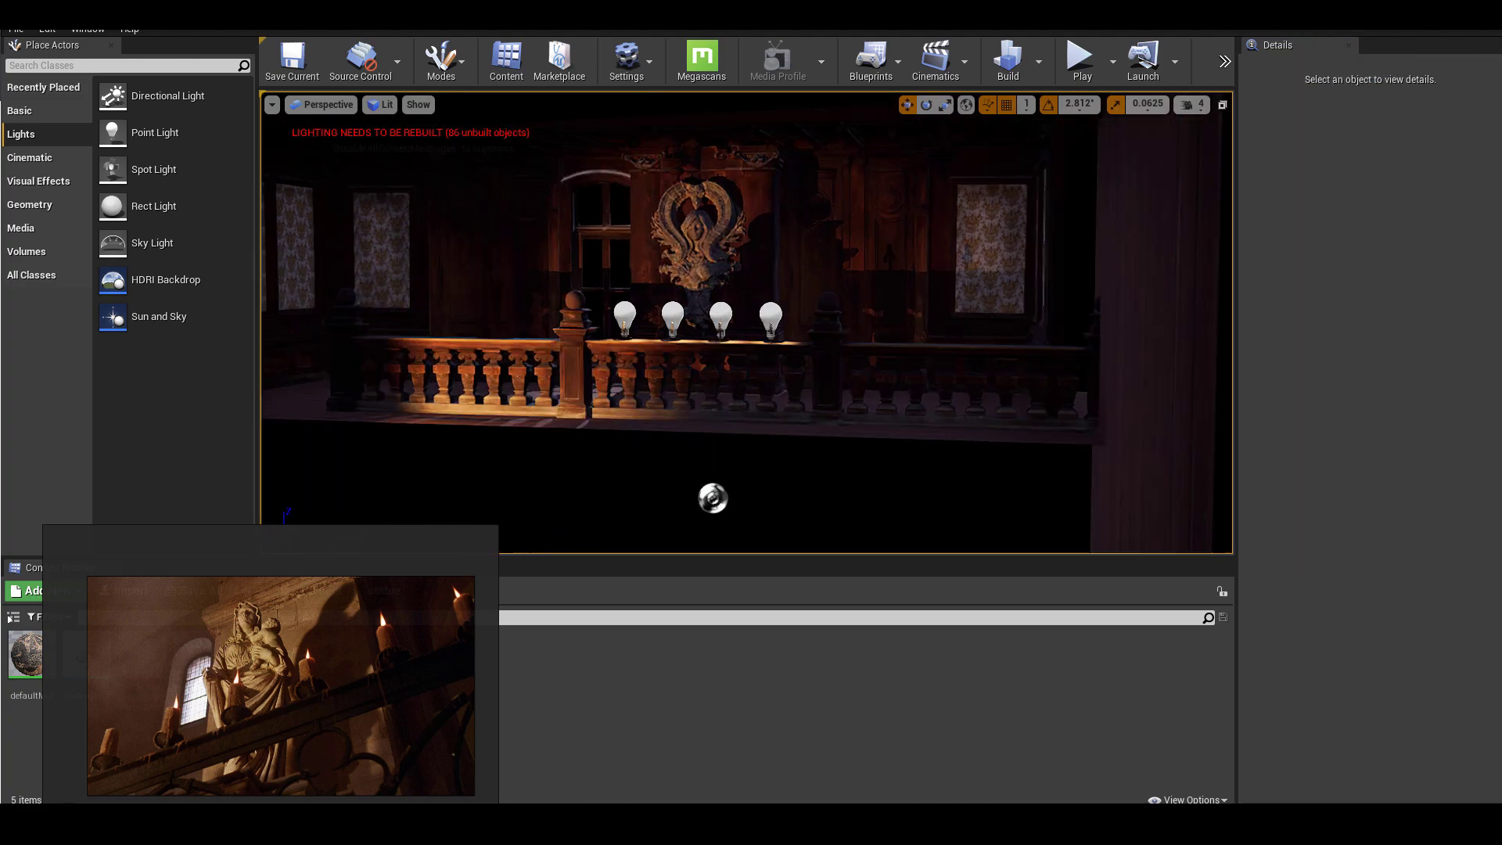
pyautogui.moveTo(530, 215); pyautogui.dragTo(579, 215, button='right')
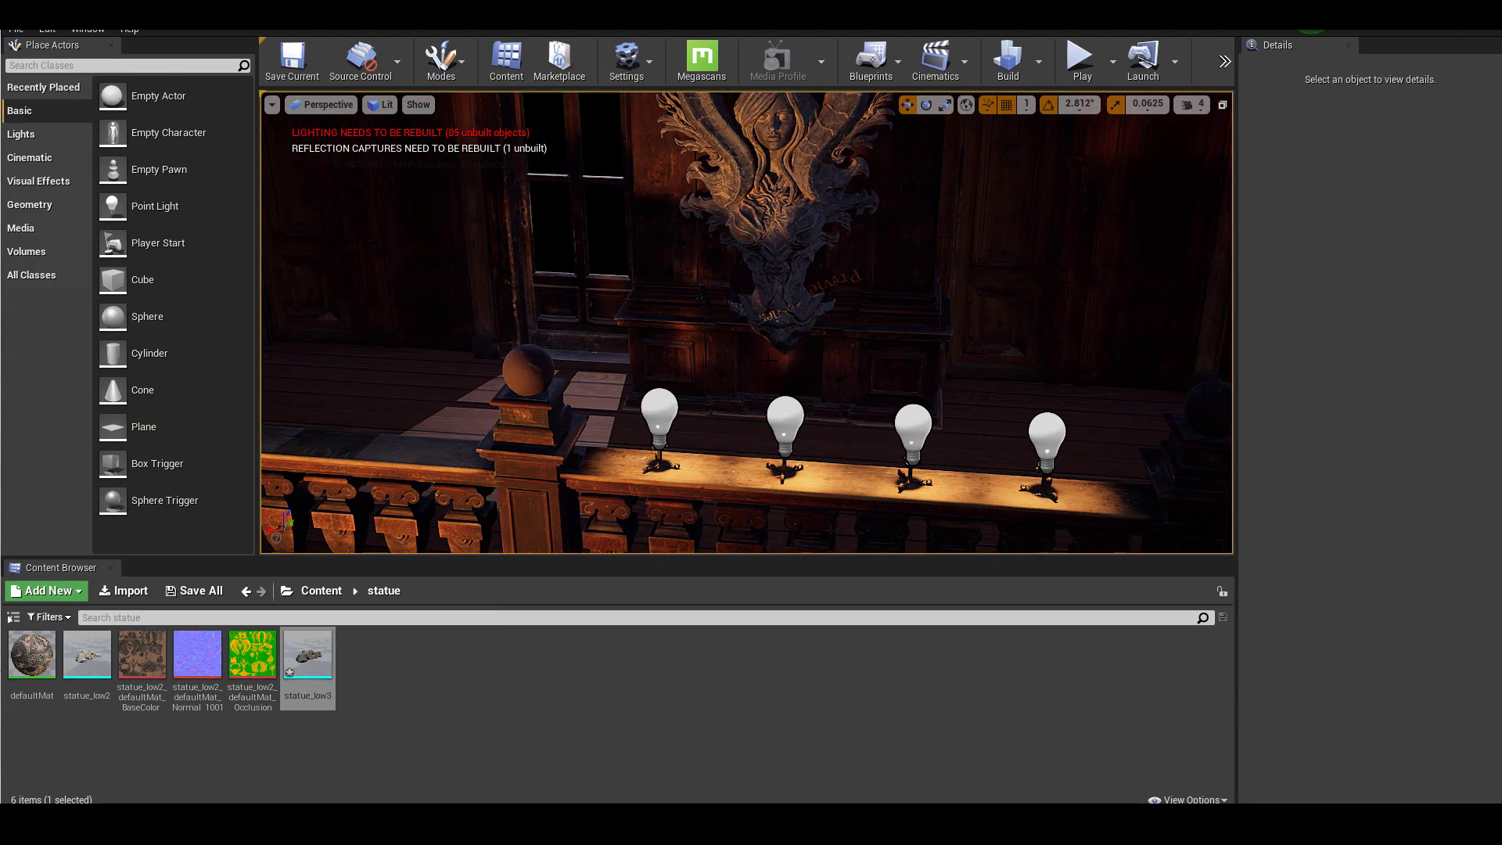
# Step: Set the second spot light's source radius to 10 to soften the window shadows and check them on the floor
pyautogui.moveTo(539, 377); pyautogui.dragTo(539, 407, button='right')
pyautogui.hotkey('ctrl', 'z')
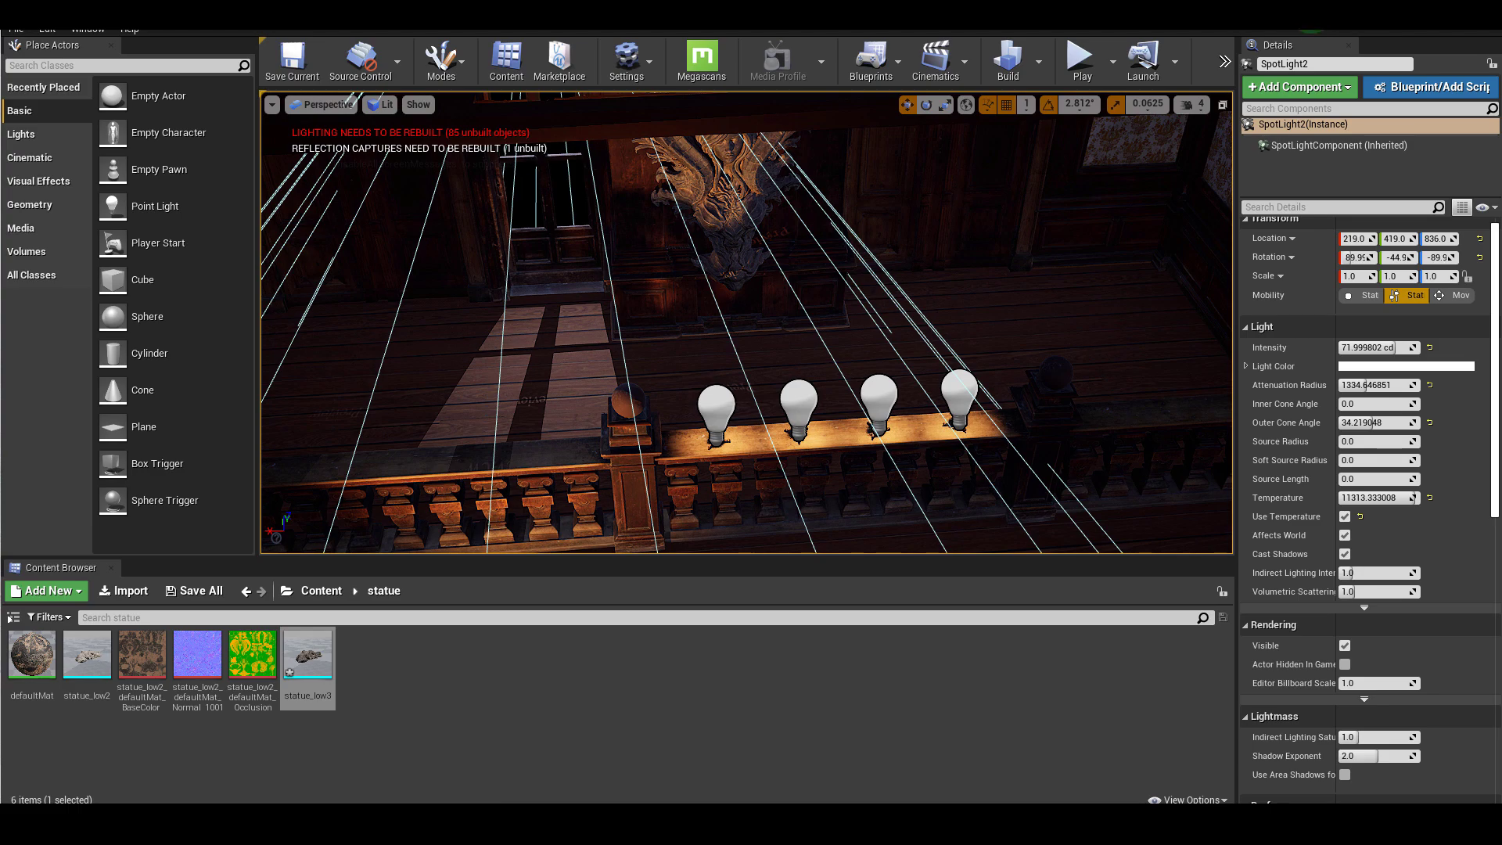
pyautogui.click(1356, 442)
pyautogui.write('1')
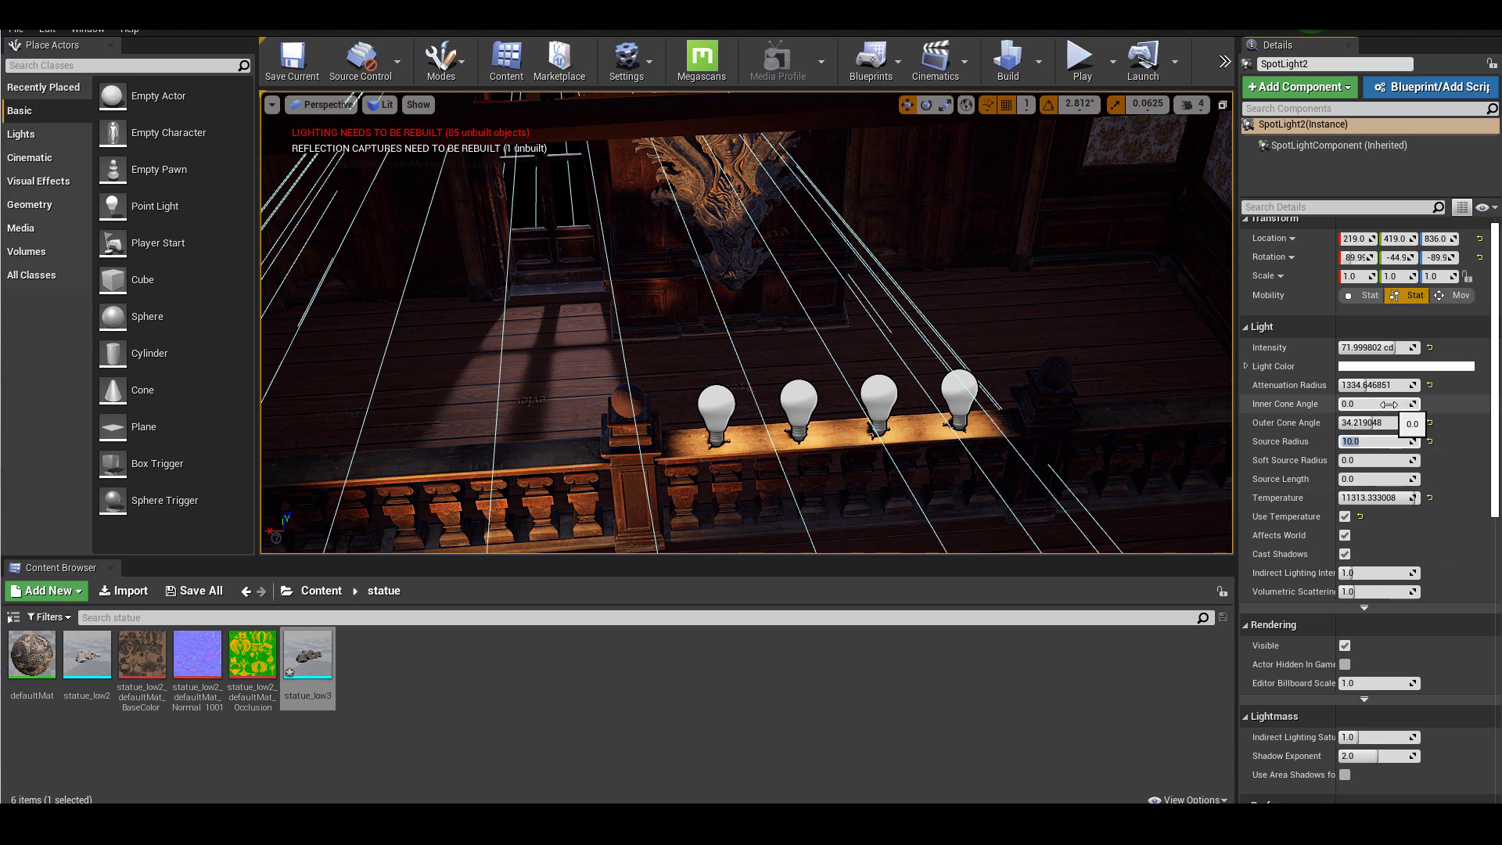
pyautogui.keyDown('alt'); pyautogui.moveTo(702, 373); pyautogui.dragTo(603, 326); pyautogui.keyUp('alt')
pyautogui.moveTo(603, 325); pyautogui.dragTo(603, 345, button='right')
pyautogui.click(1356, 441)
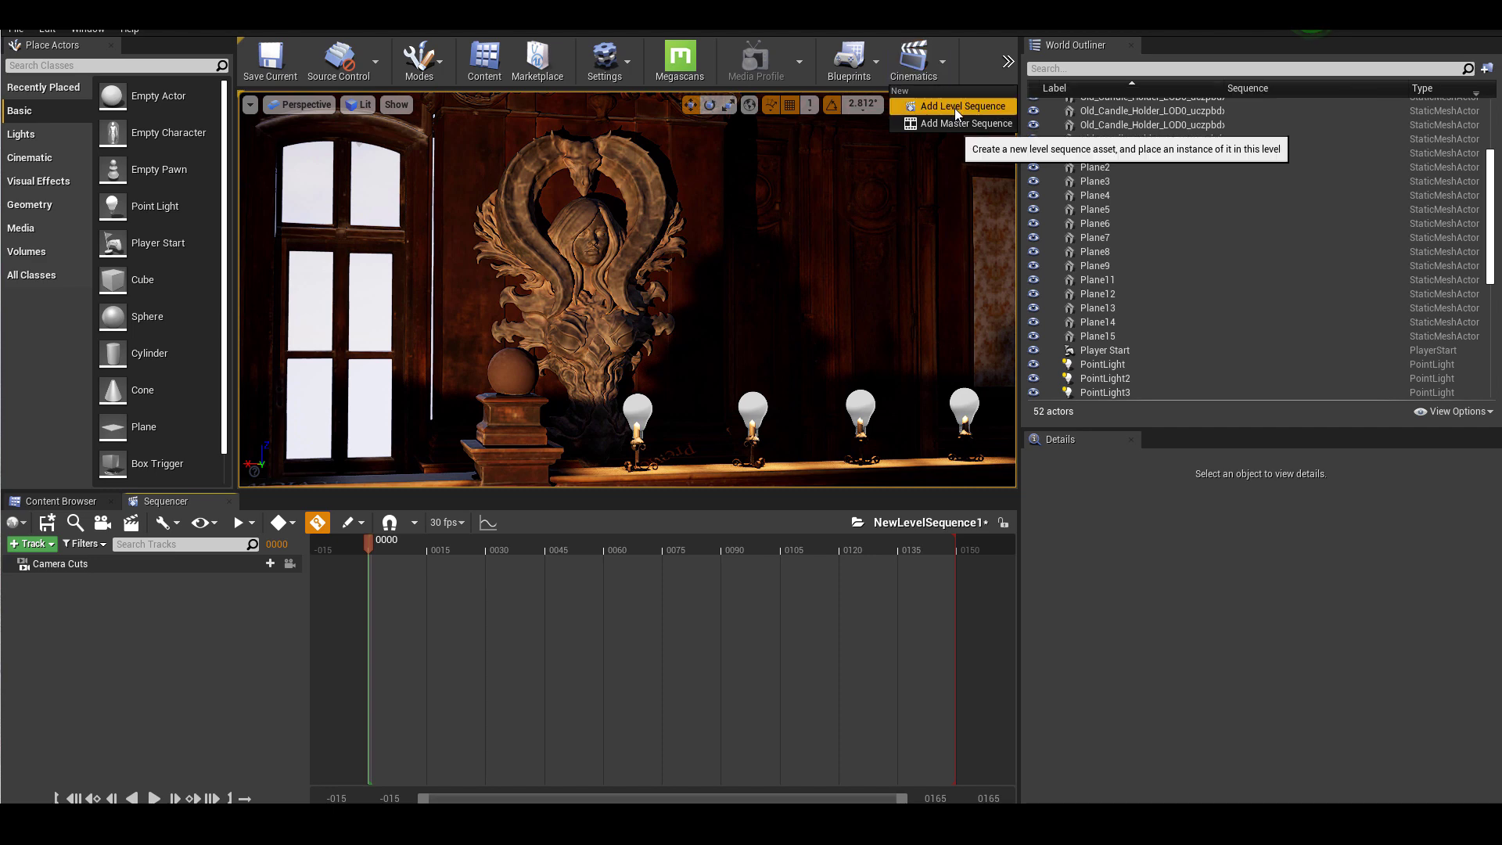
# Step: Add a level sequence saved as testsequence in the Content folder and create a cinematic camera in it
pyautogui.click(955, 108)
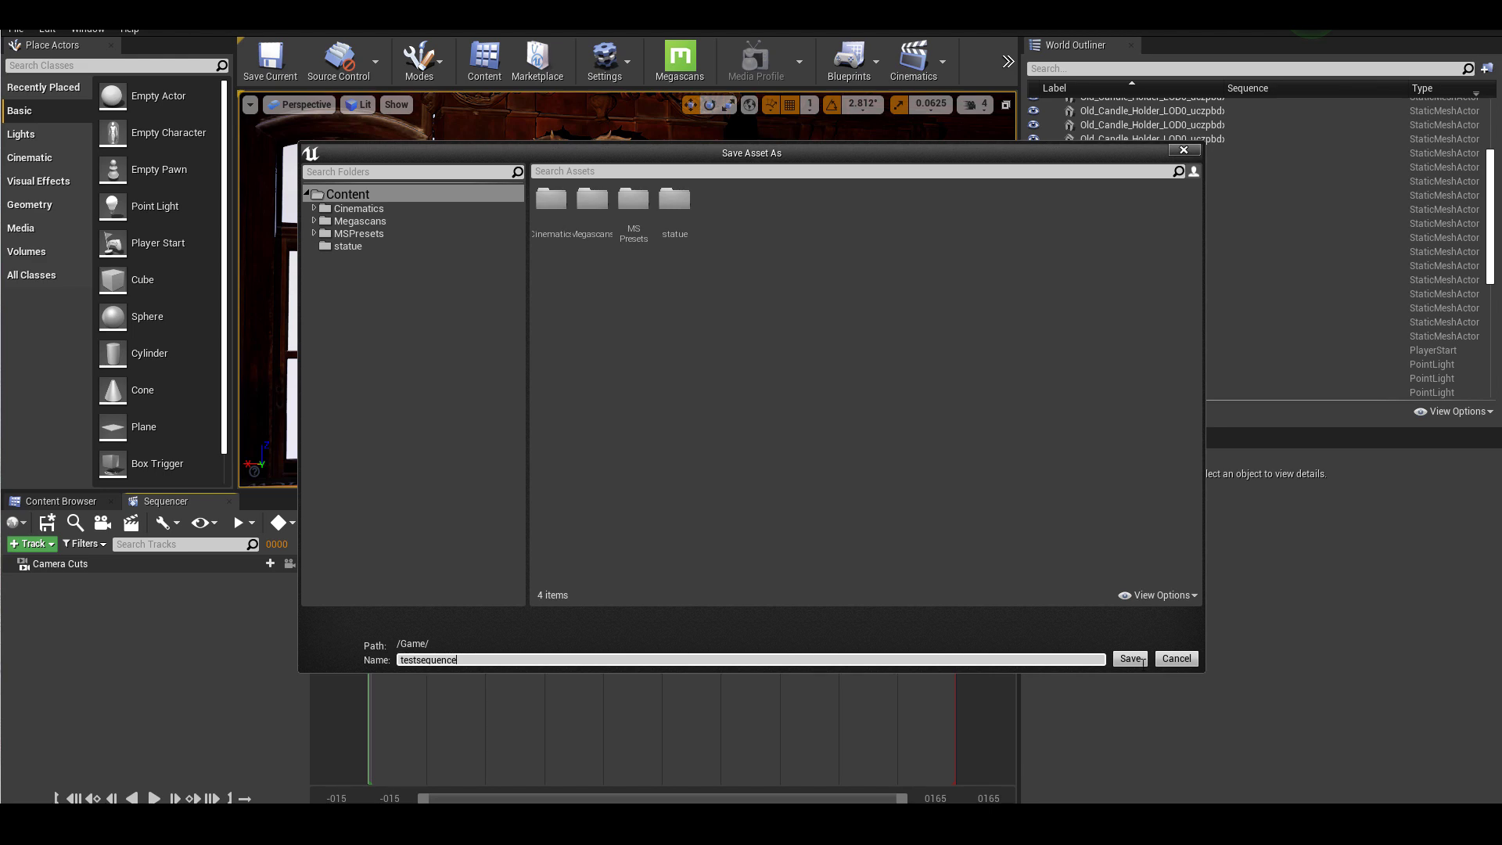
pyautogui.click(1130, 658)
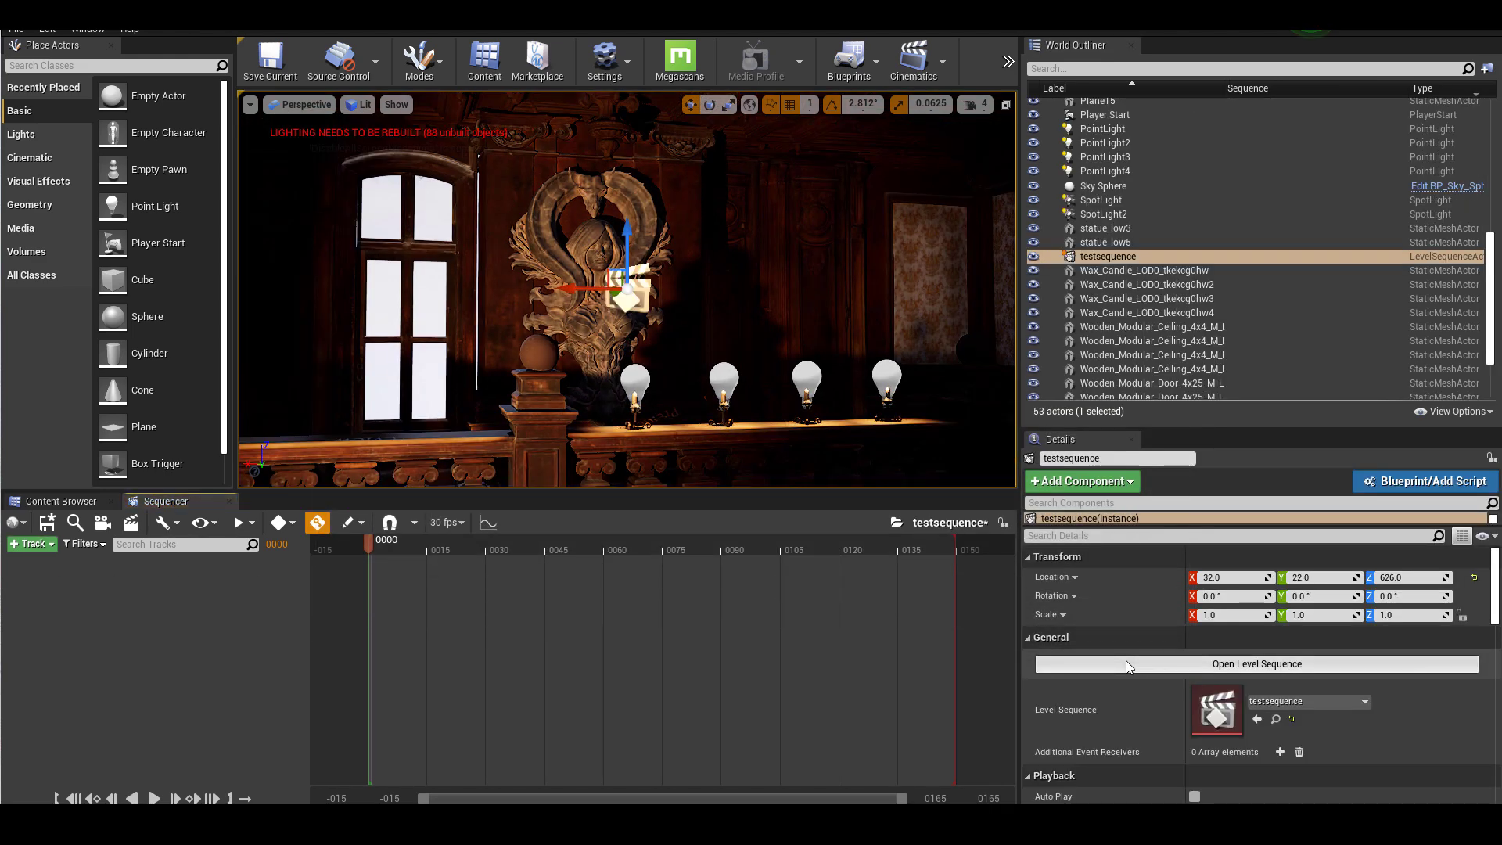
pyautogui.click(102, 522)
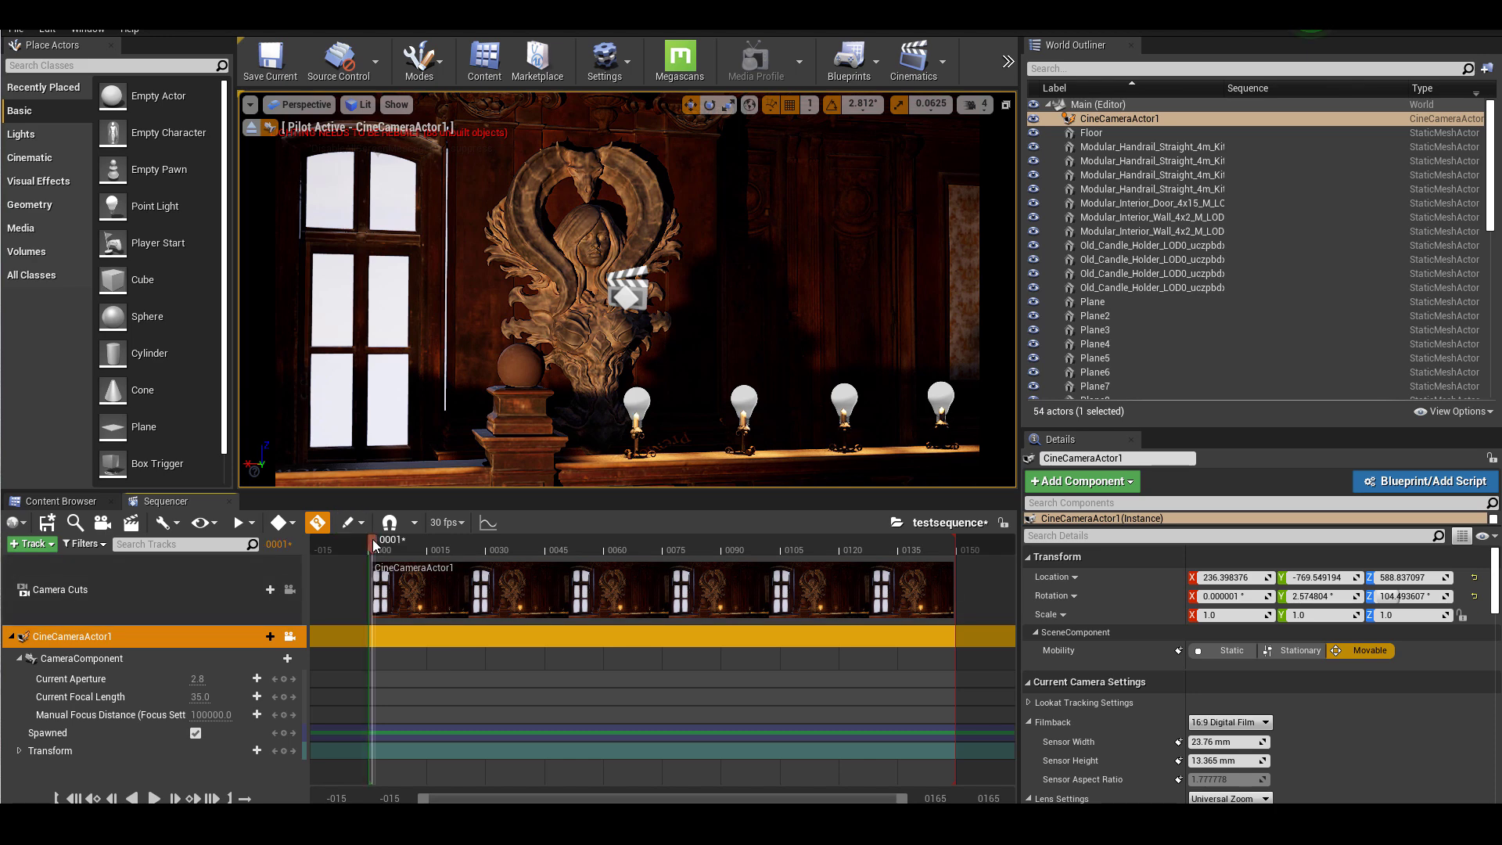
# Step: Keyframe the camera's transform at the start and, from a lower angled viewpoint, at frame 120, and play back the move
pyautogui.press('s')
pyautogui.moveTo(372, 539); pyautogui.dragTo(845, 614)
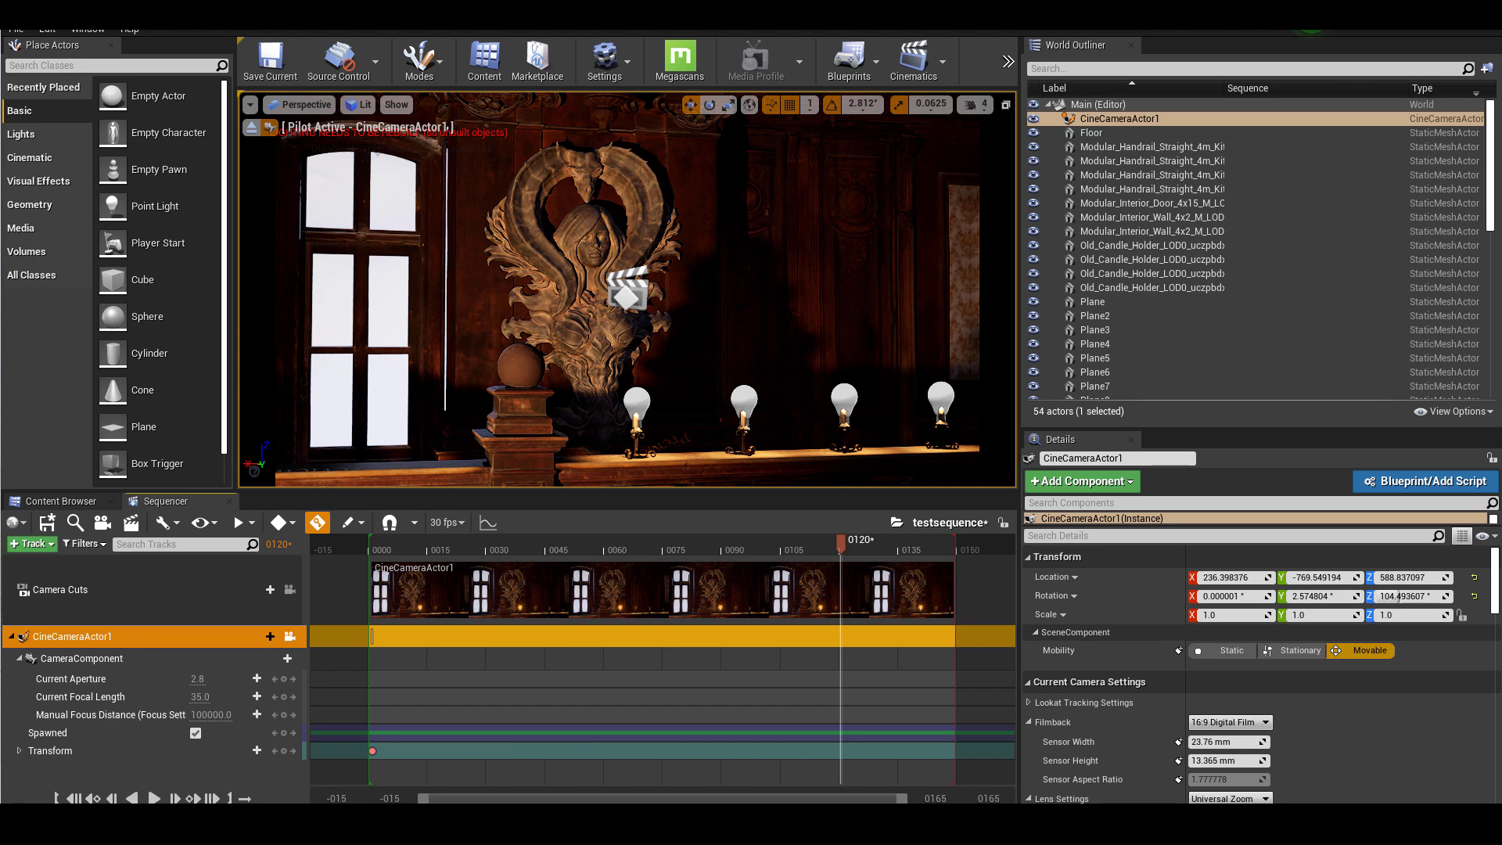
pyautogui.keyDown('alt'); pyautogui.moveTo(628, 289); pyautogui.dragTo(500, 291); pyautogui.keyUp('alt')
pyautogui.moveTo(500, 291); pyautogui.dragTo(532, 278, button='right')
pyautogui.press('q')
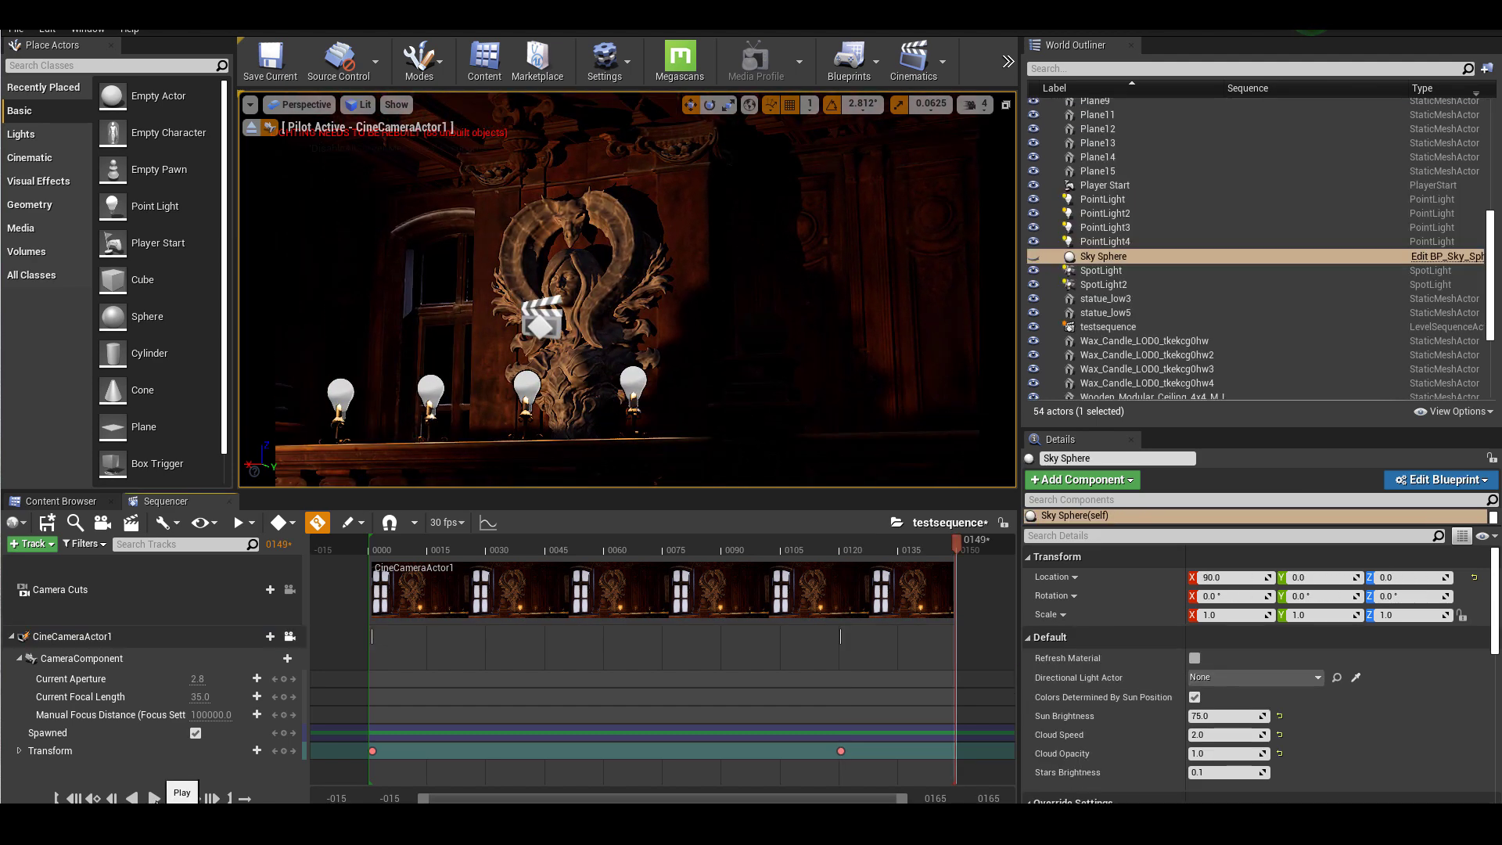
pyautogui.click(155, 798)
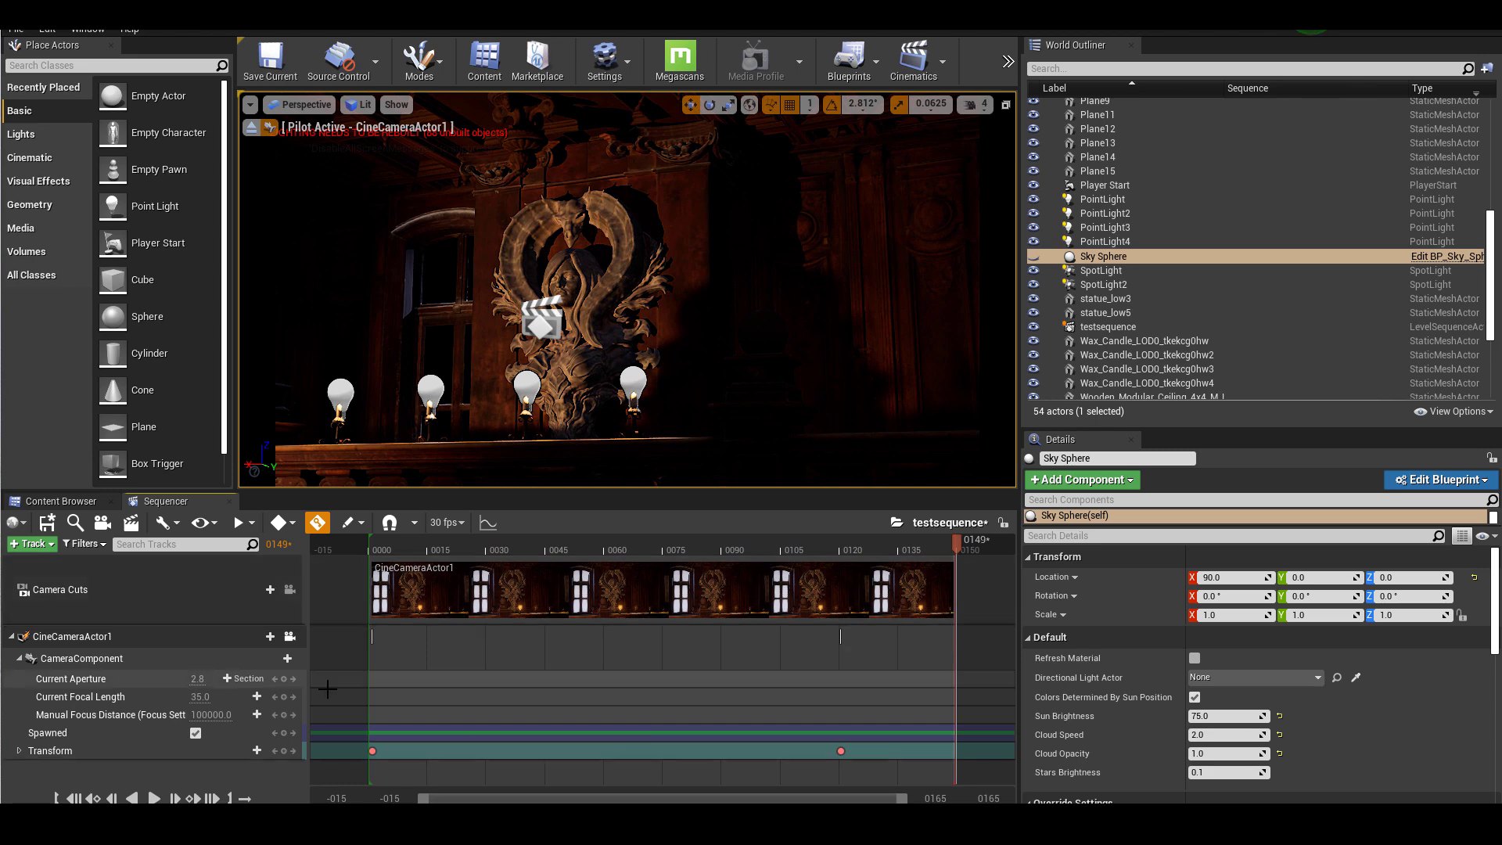
pyautogui.click(154, 798)
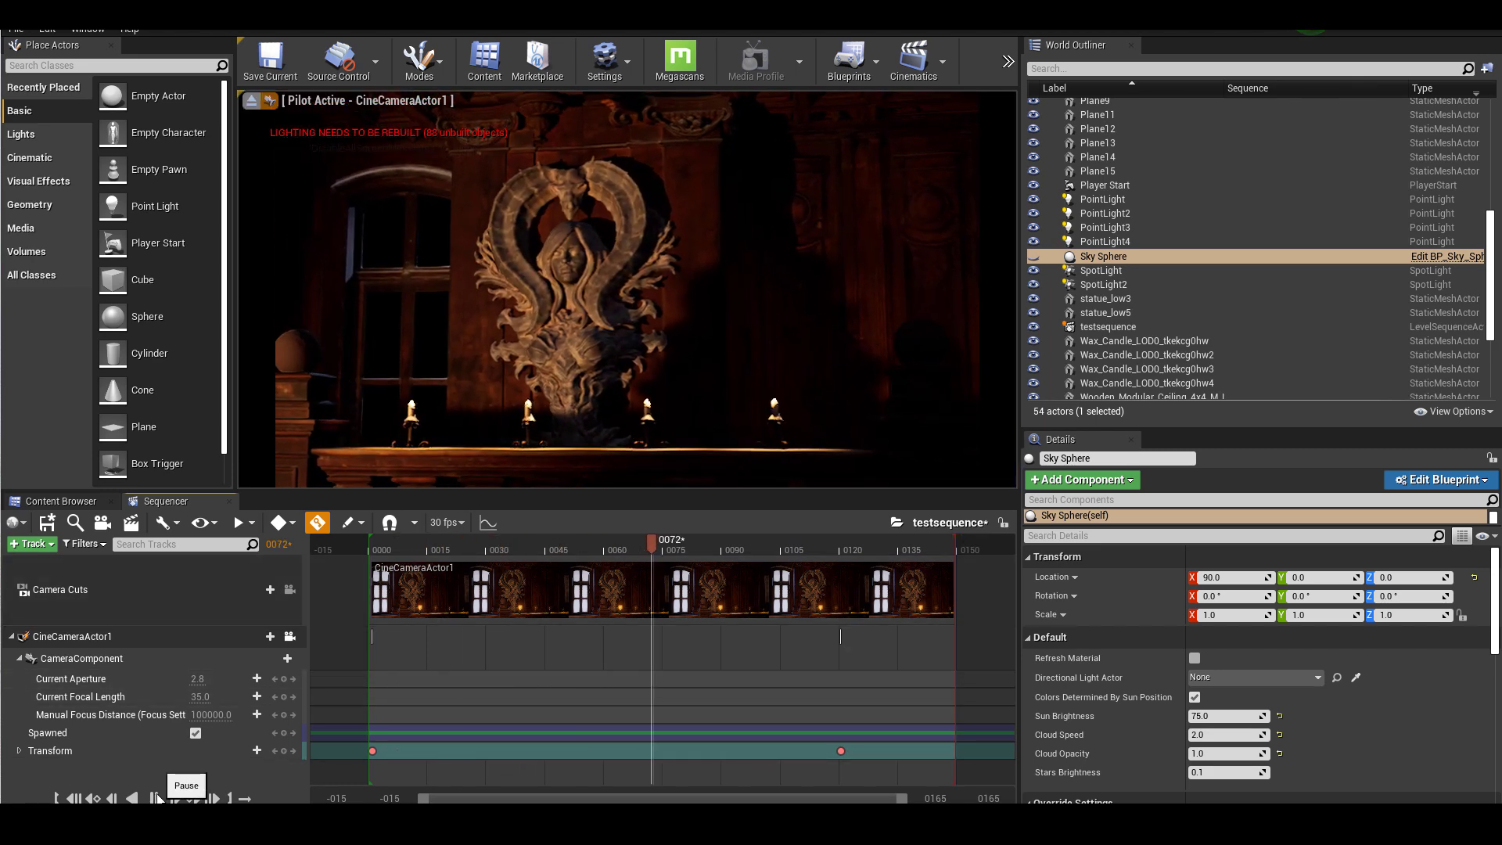
# Step: Set the cine camera's manual focus distance by sampling the statue's depth at the sequence's end and again at frame 0
pyautogui.moveTo(1301, 427); pyautogui.dragTo(1301, 258)
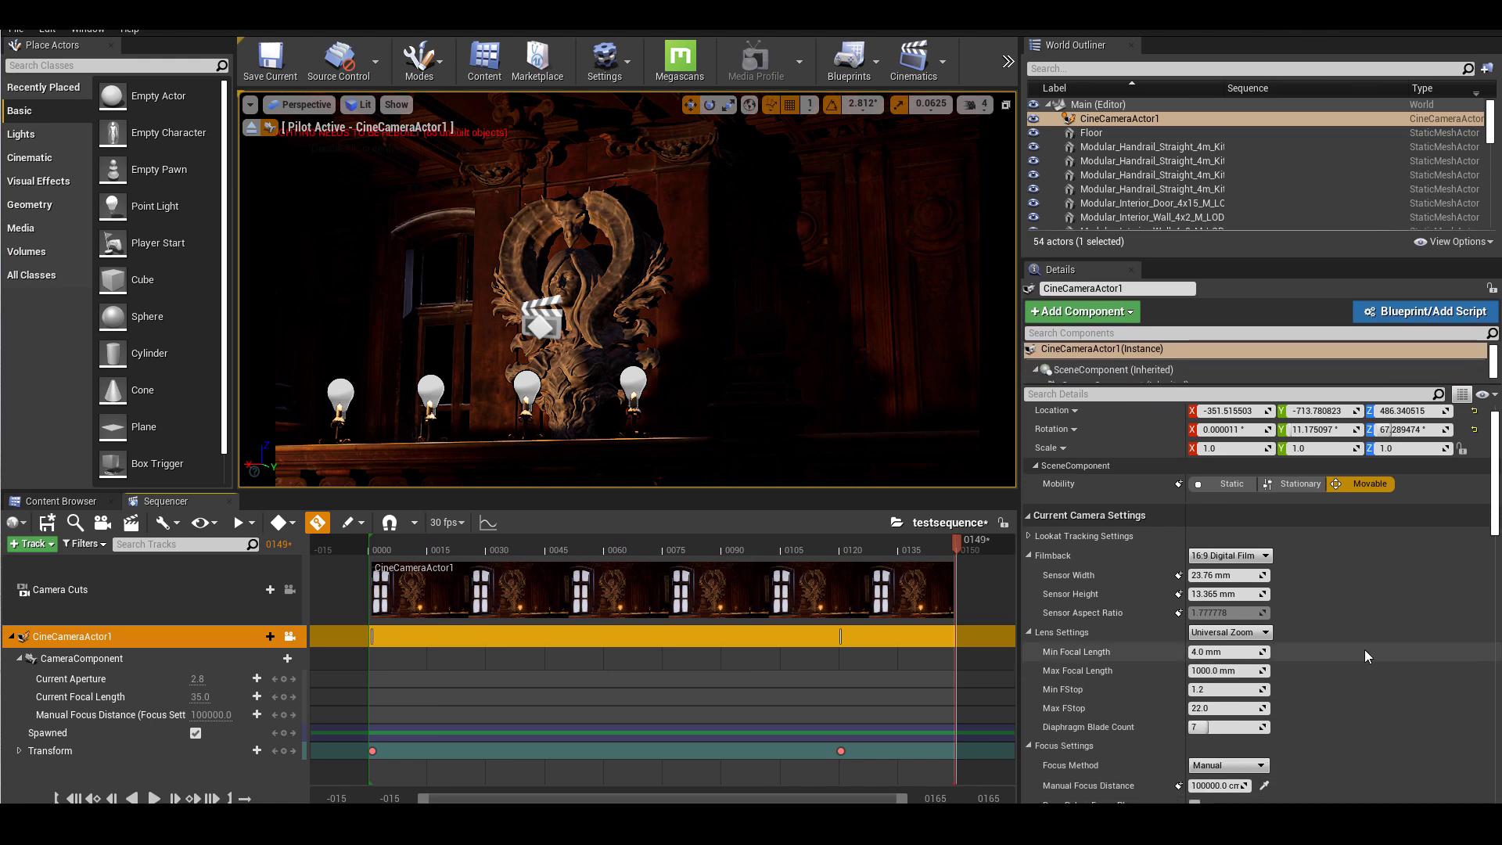
pyautogui.scroll(-2, 1368, 646)
pyautogui.scroll(-2, 1368, 646)
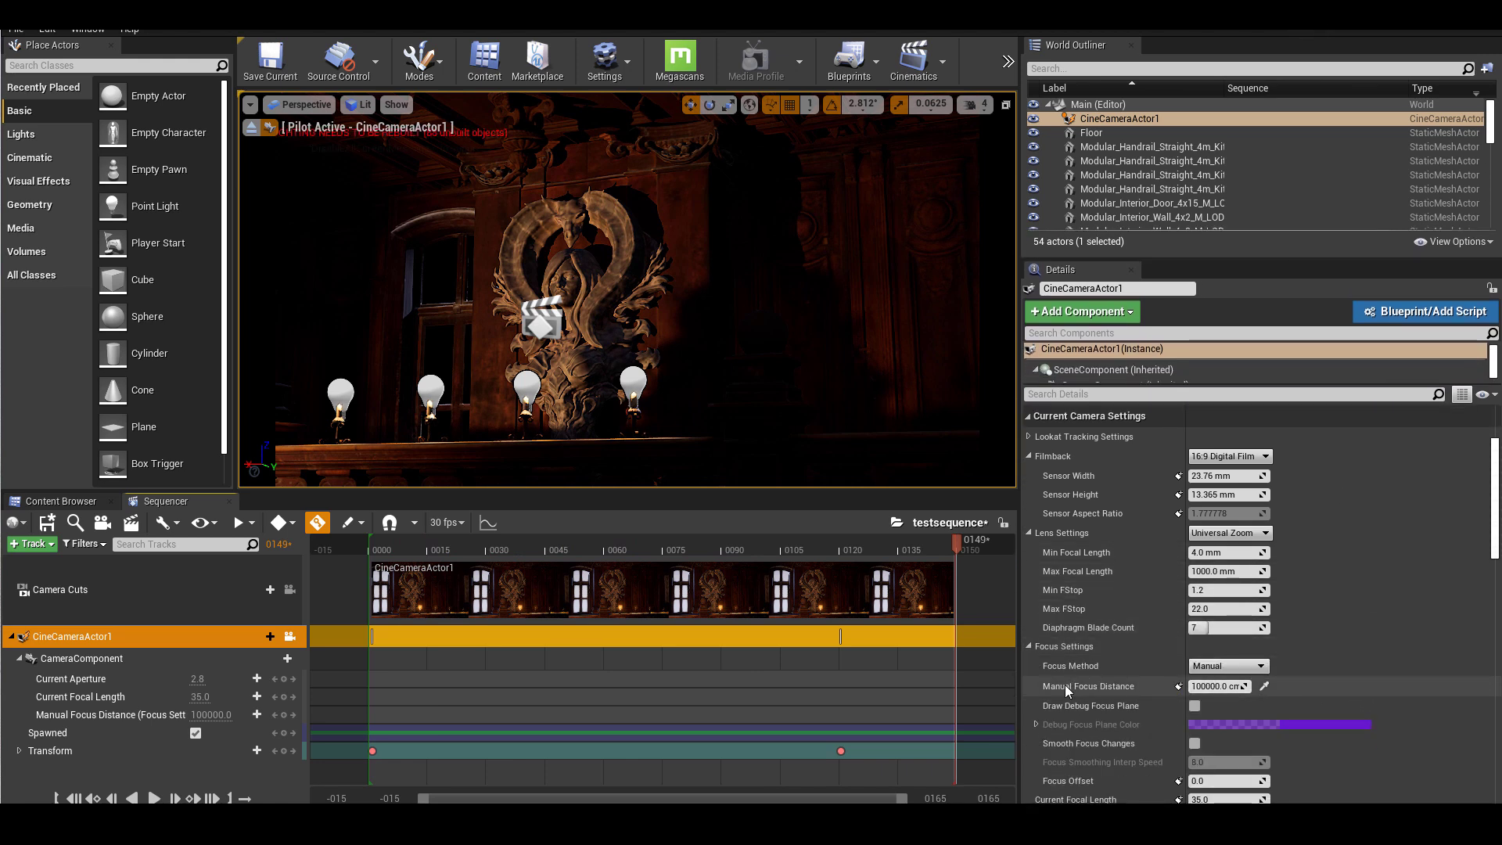
pyautogui.click(1264, 686)
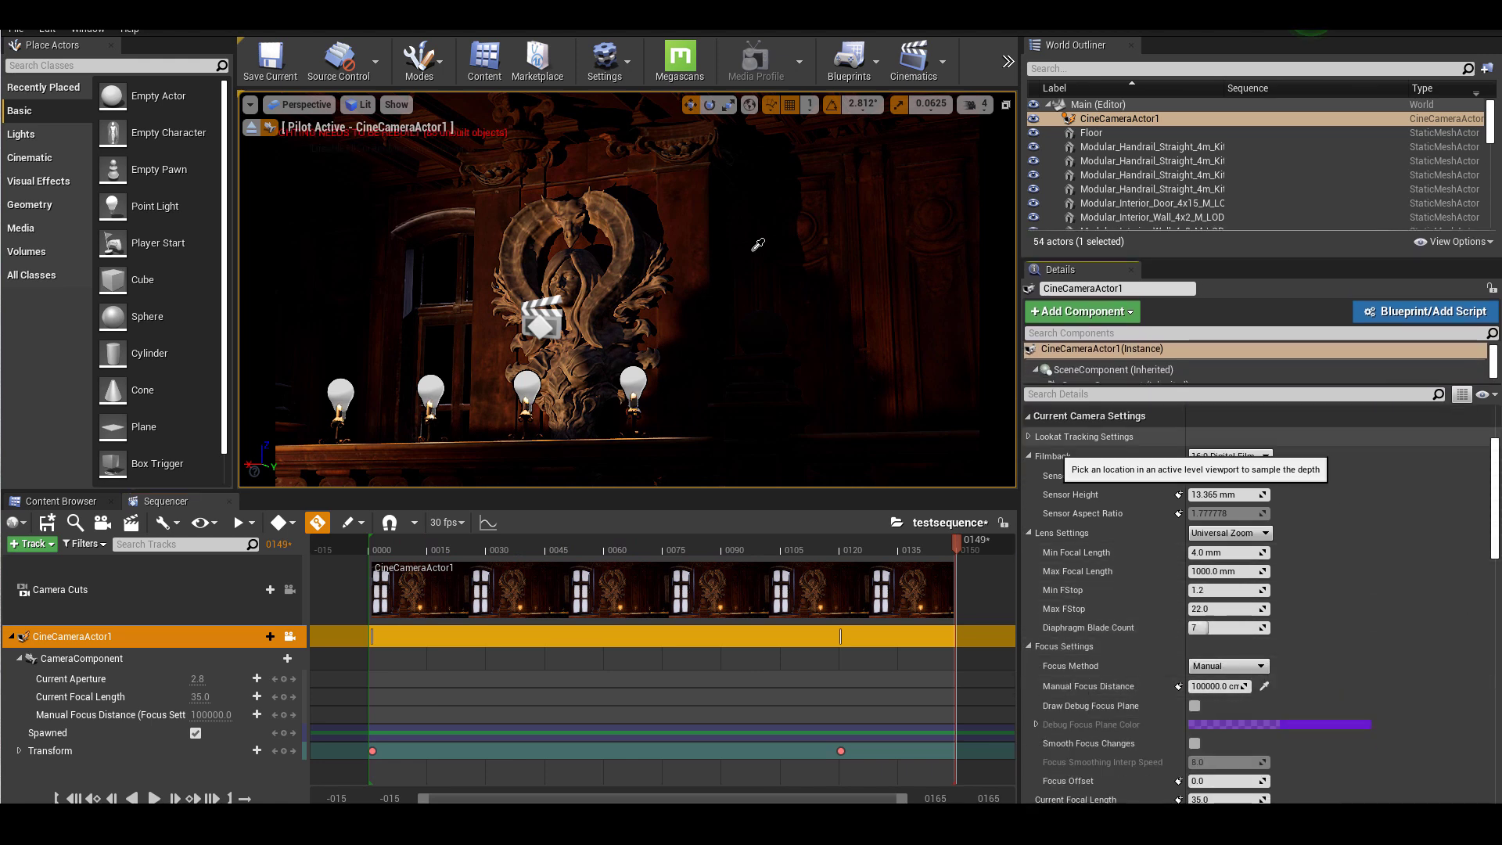
pyautogui.click(575, 281)
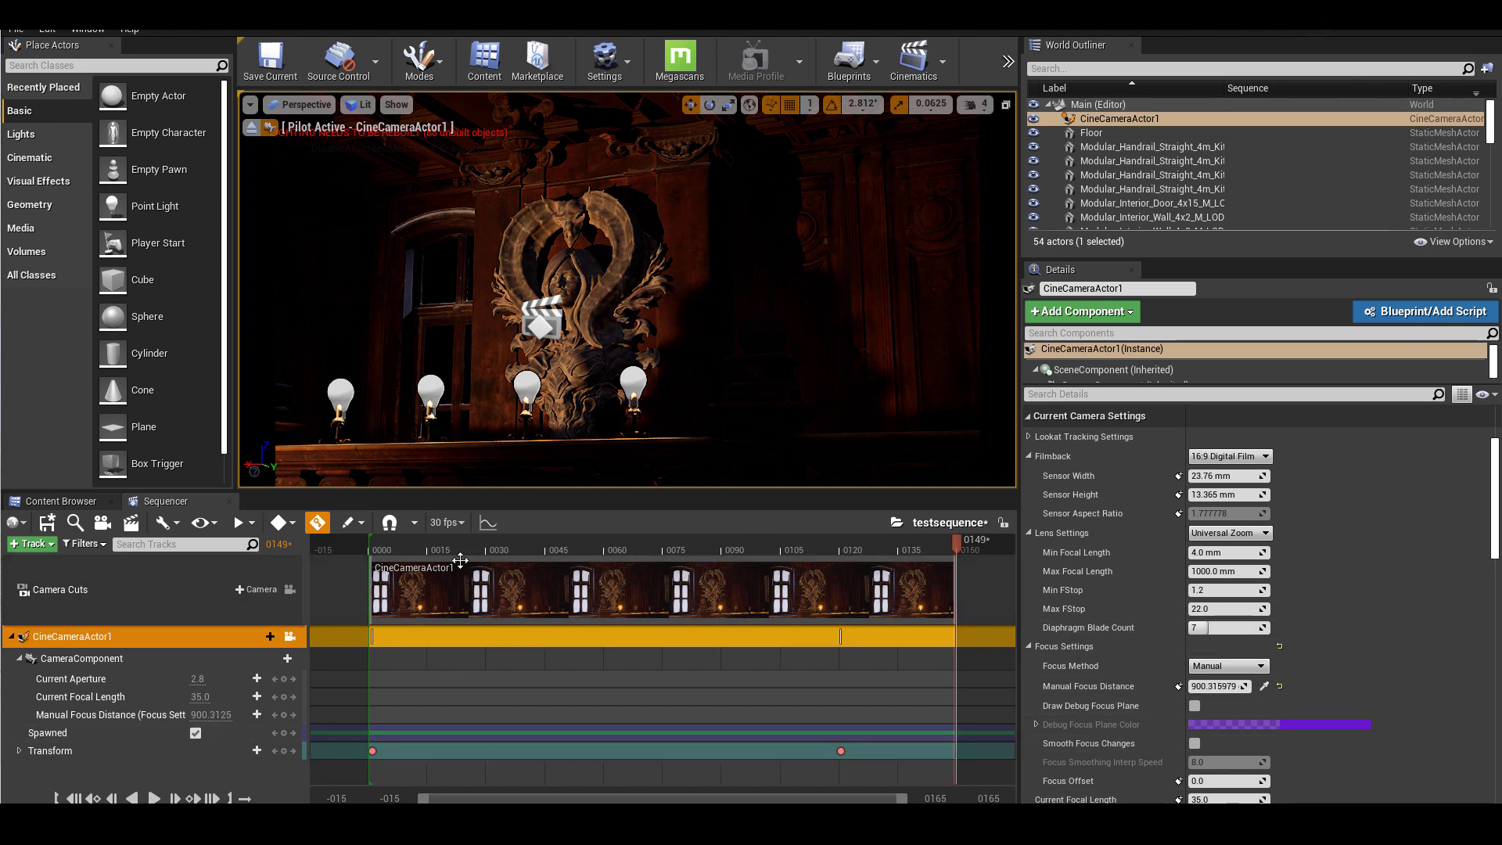
pyautogui.moveTo(865, 557); pyautogui.dragTo(371, 581)
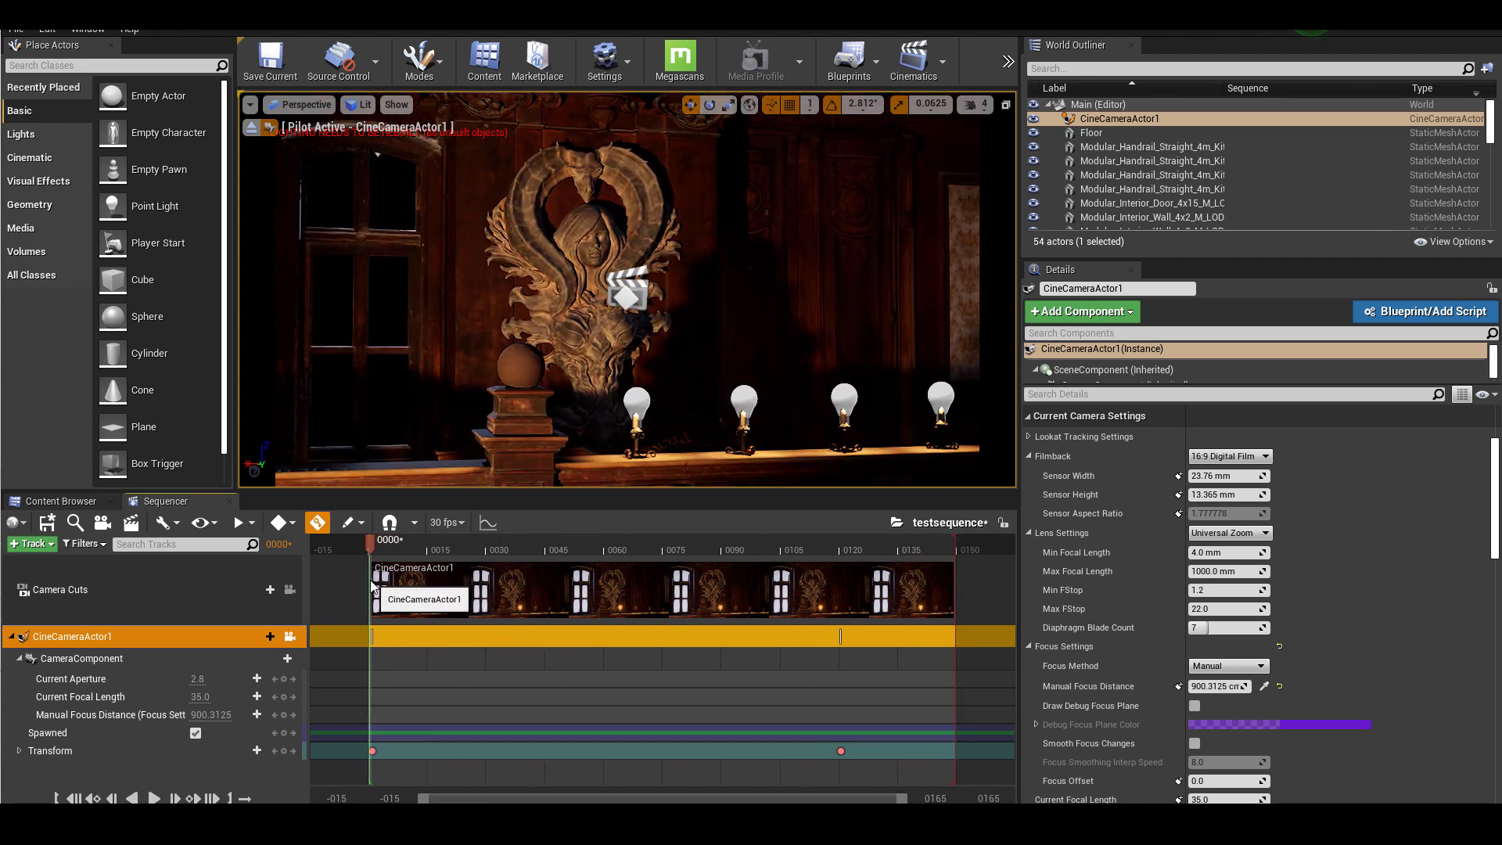
pyautogui.click(1262, 688)
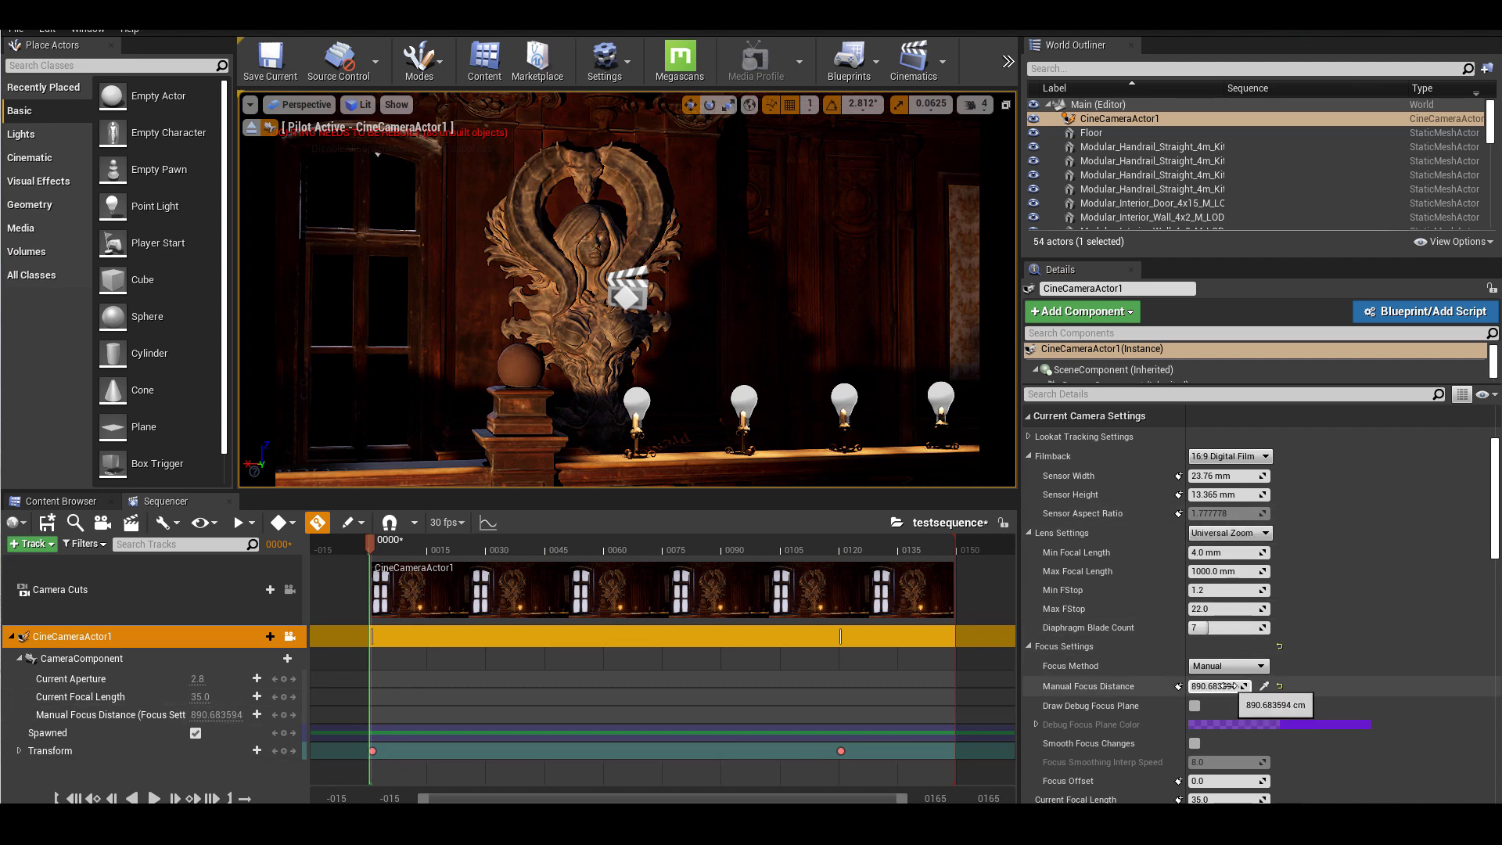
pyautogui.moveTo(1496, 502)
pyautogui.mouseDown()
pyautogui.moveTo(1496, 520)
pyautogui.moveTo(1497, 501)
pyautogui.mouseUp()
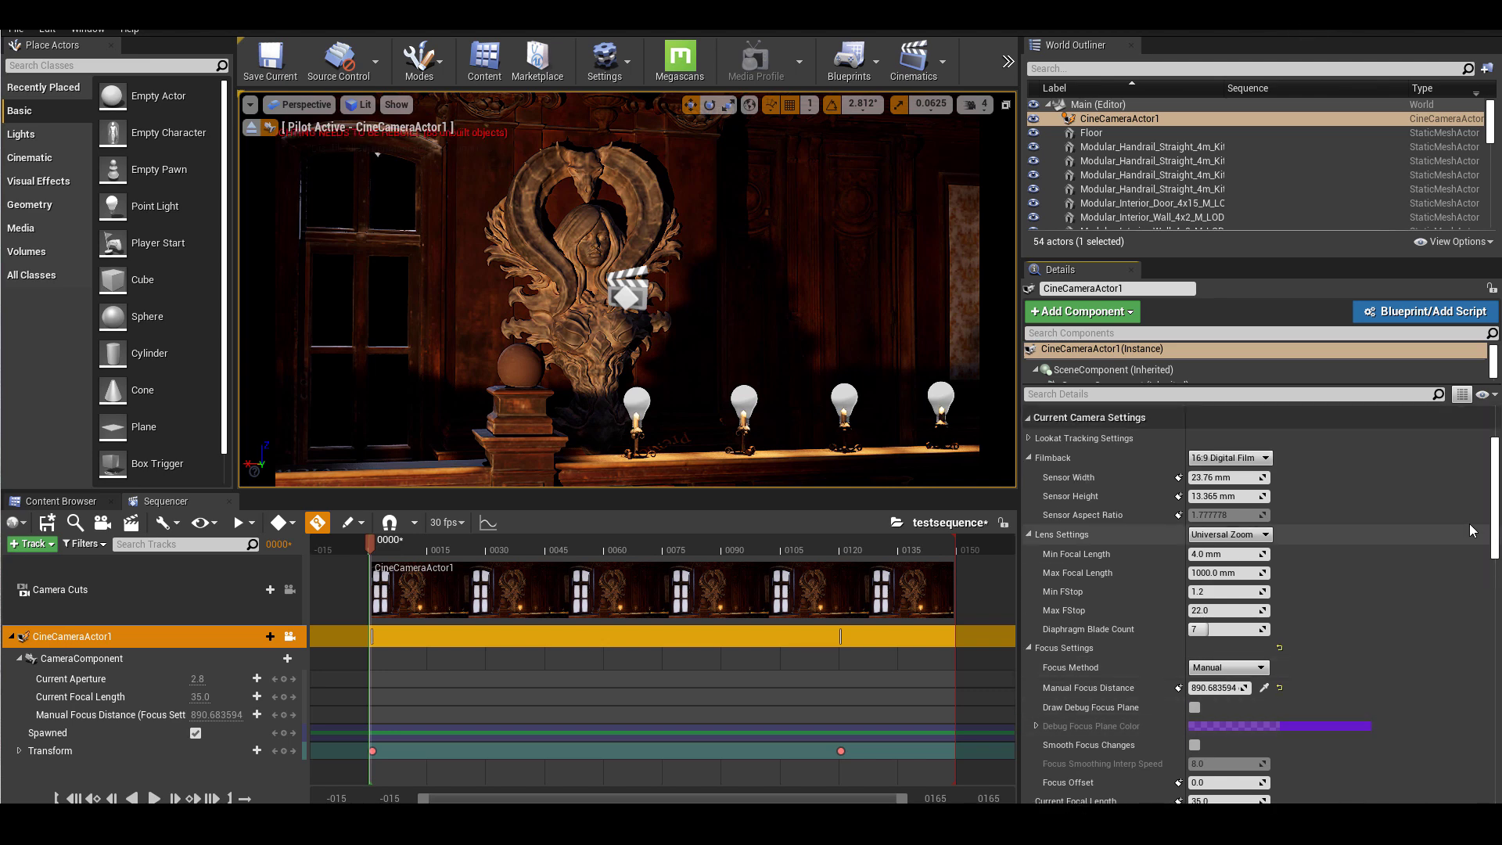
pyautogui.scroll(-2, 1494, 519)
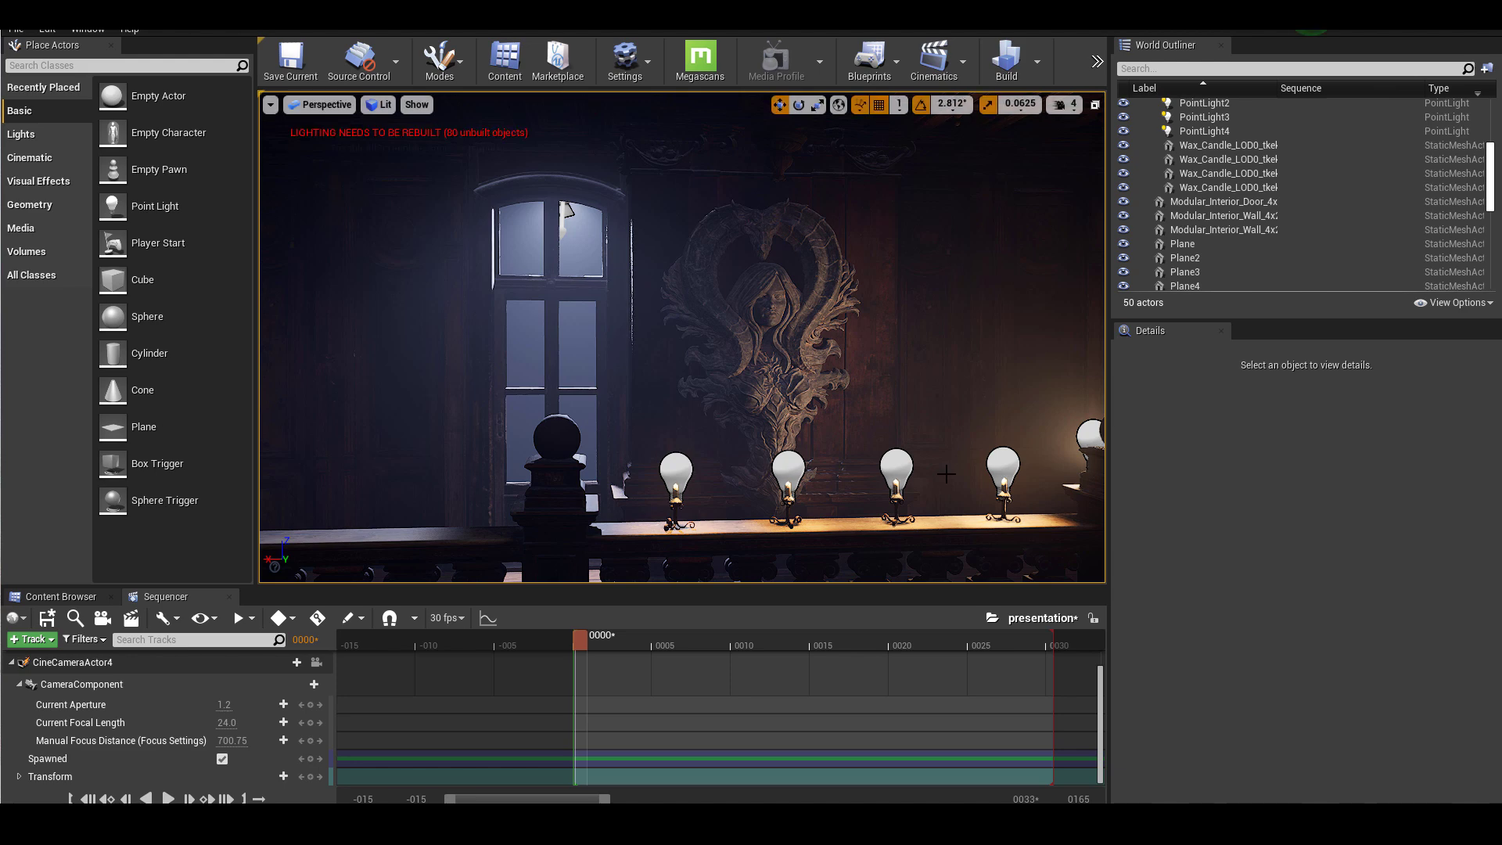
# Step: Select the exponential height fog and examine its settings and its effect around the window and statue
pyautogui.moveTo(849, 436); pyautogui.dragTo(852, 400, button='right')
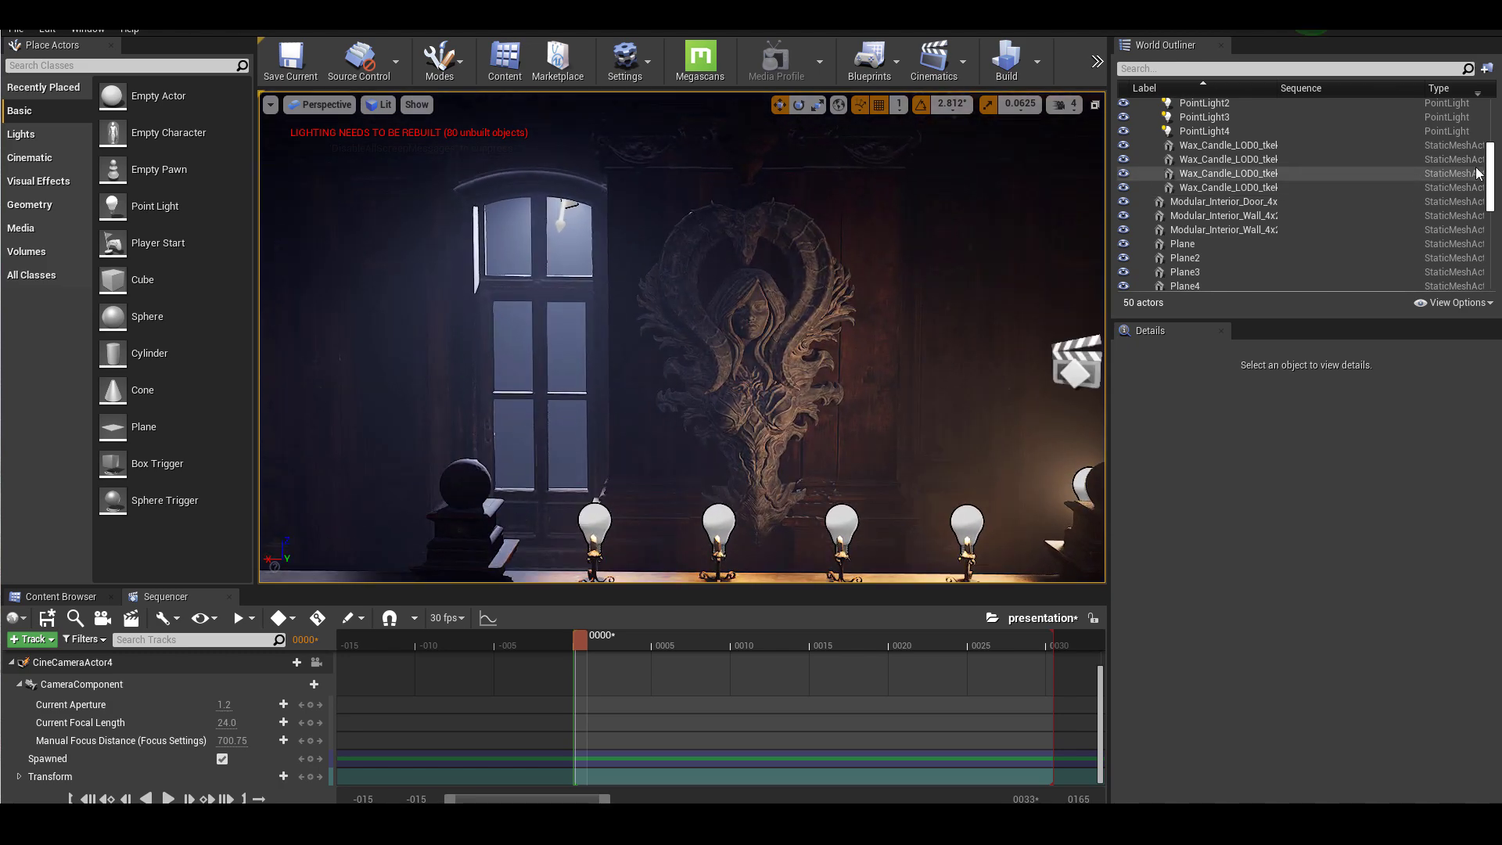
pyautogui.scroll(5, 1401, 188)
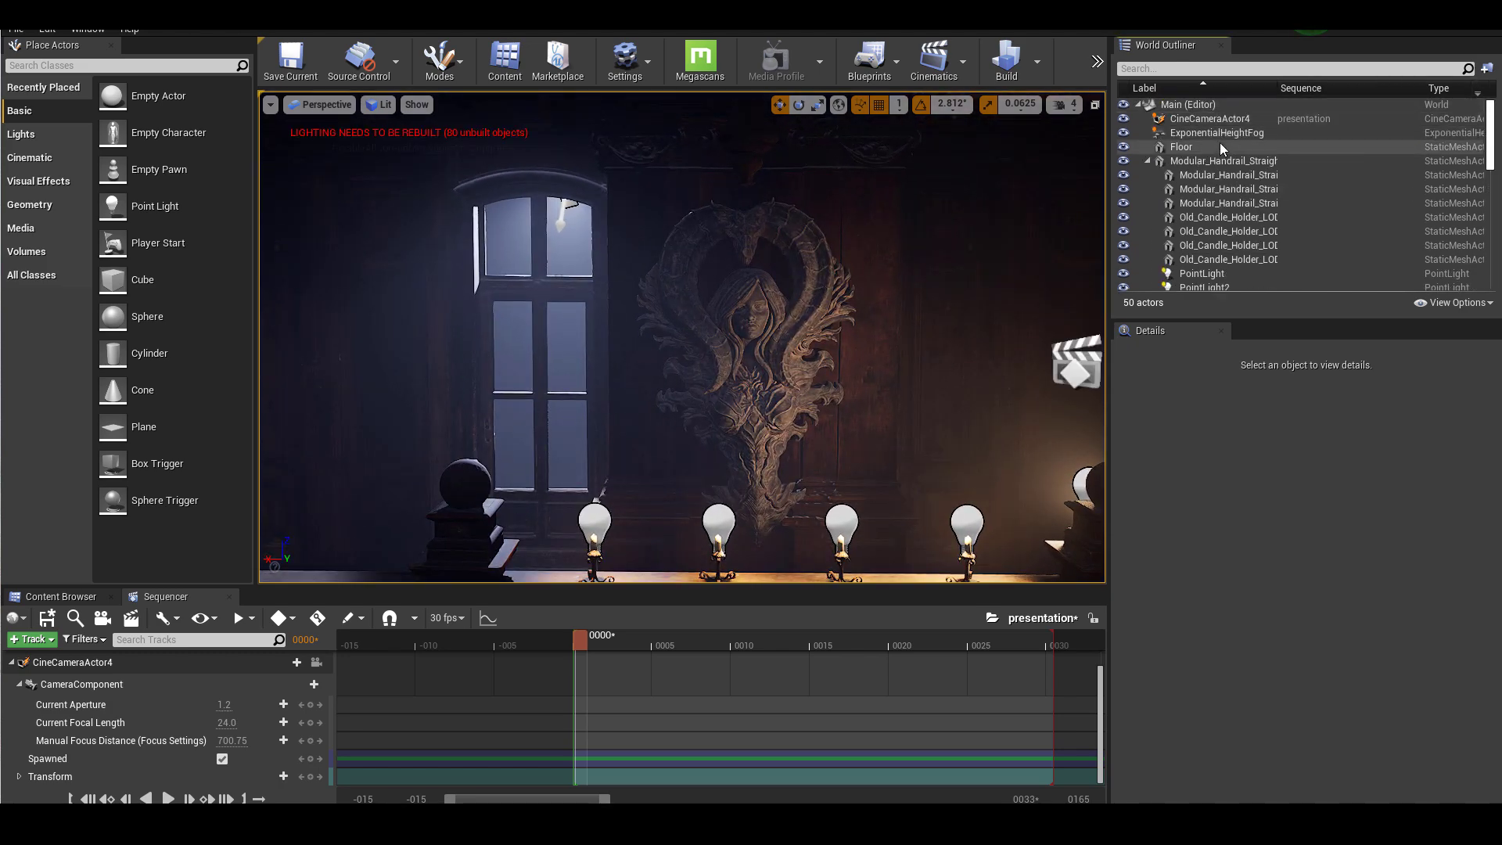
pyautogui.click(1218, 133)
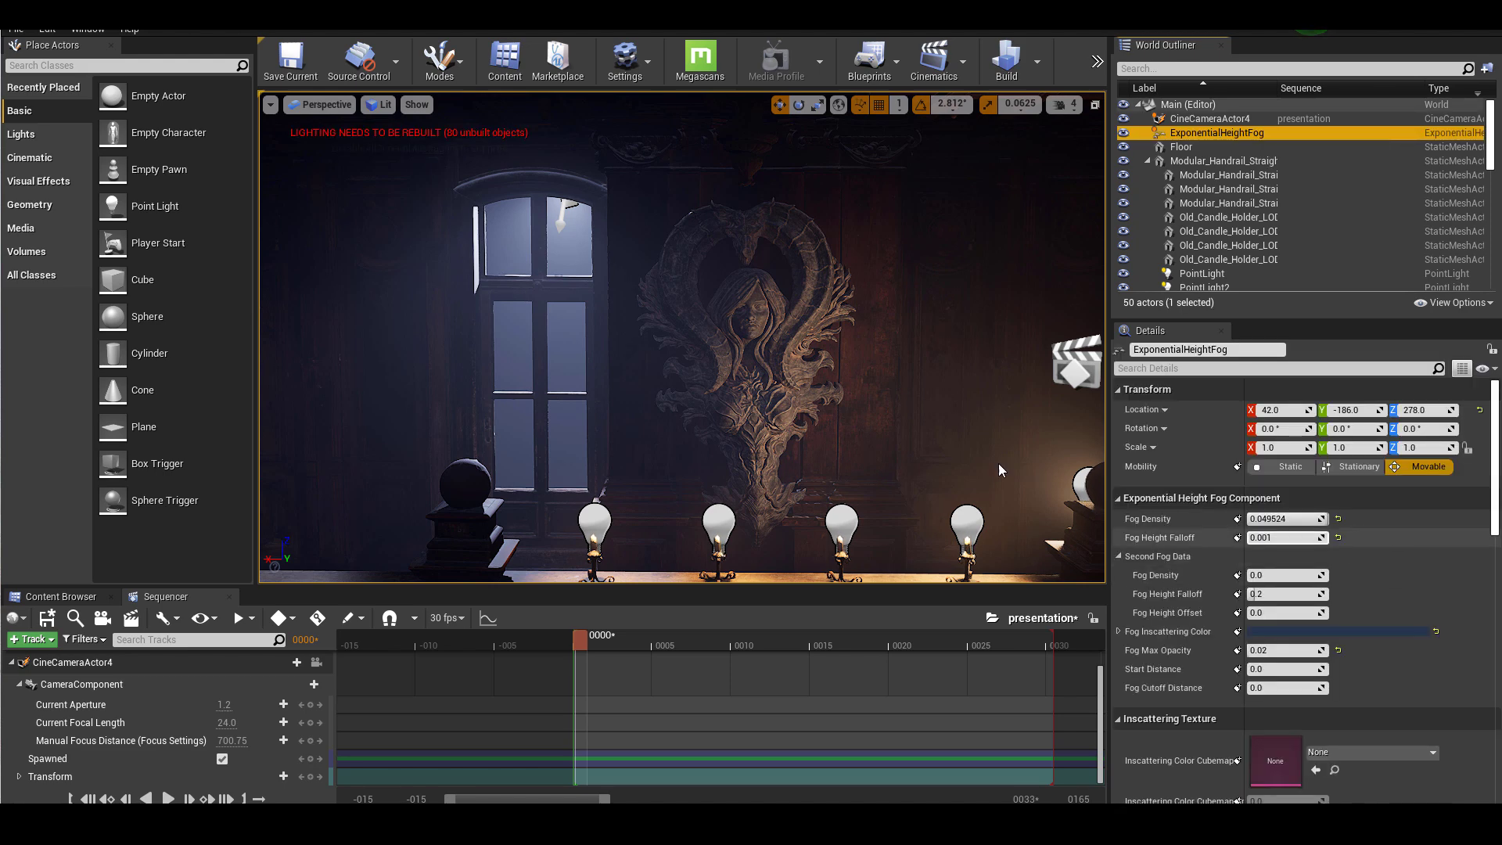
pyautogui.moveTo(738, 440); pyautogui.dragTo(749, 419, button='right')
pyautogui.moveTo(849, 437); pyautogui.dragTo(849, 437, button='right')
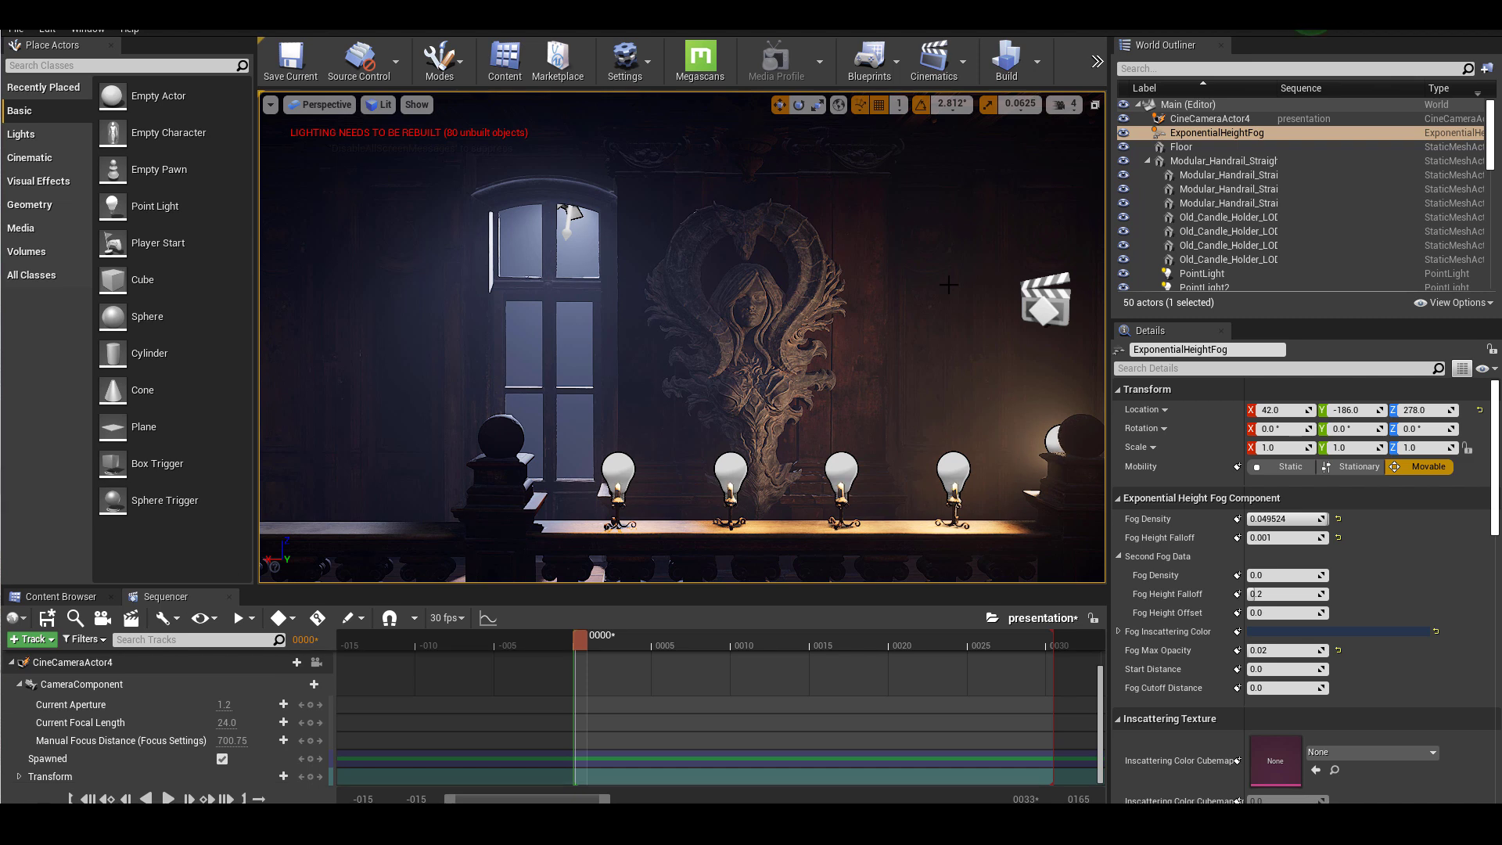
# Step: Open the Movie Render Queue, enlarge its window and look up the presentation level sequence among those available for a new render job
pyautogui.click(964, 67)
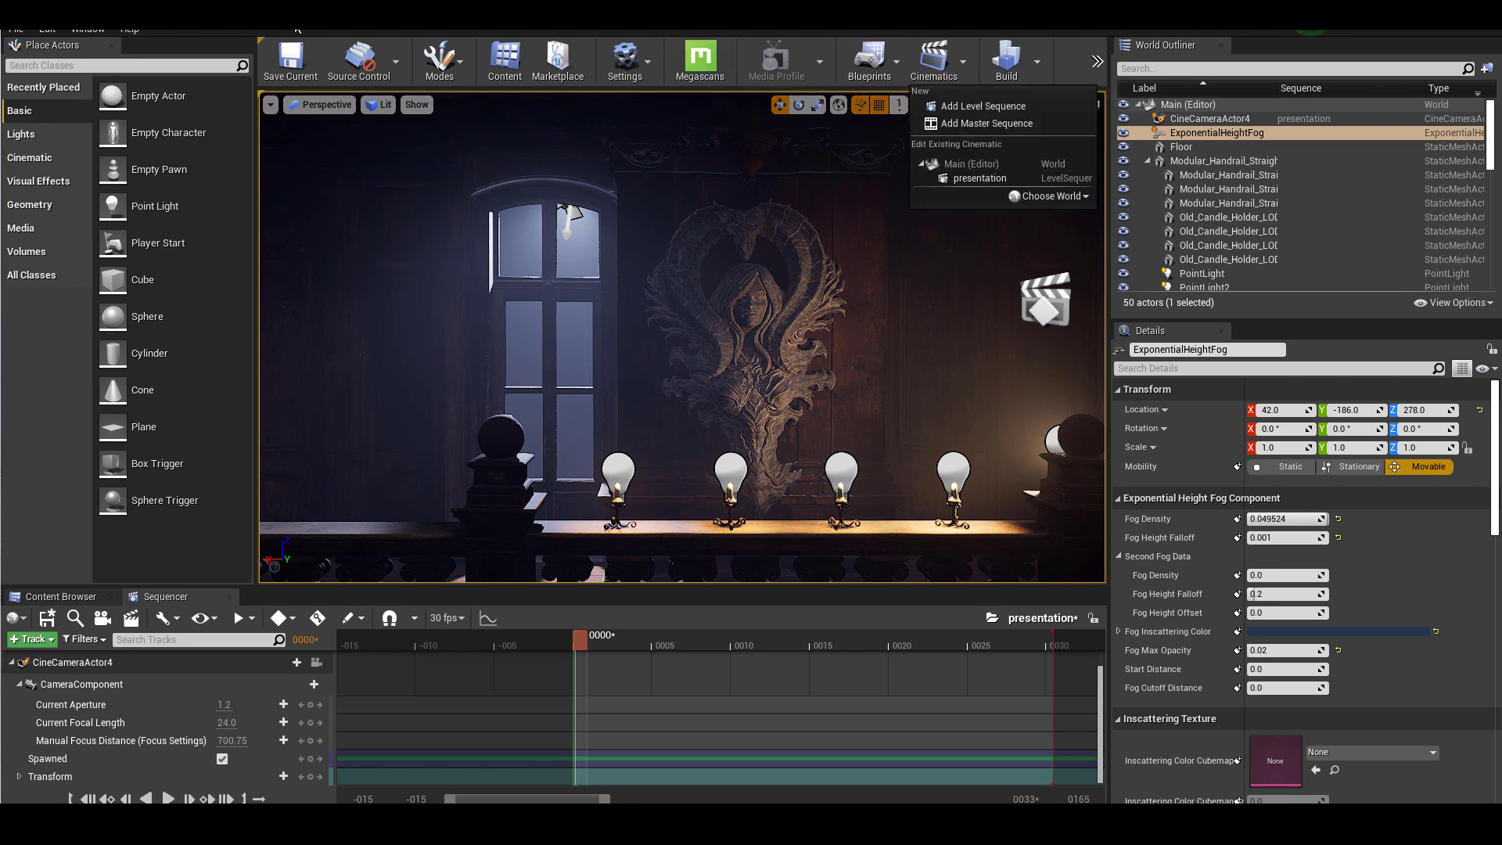
pyautogui.click(88, 30)
pyautogui.moveTo(117, 58)
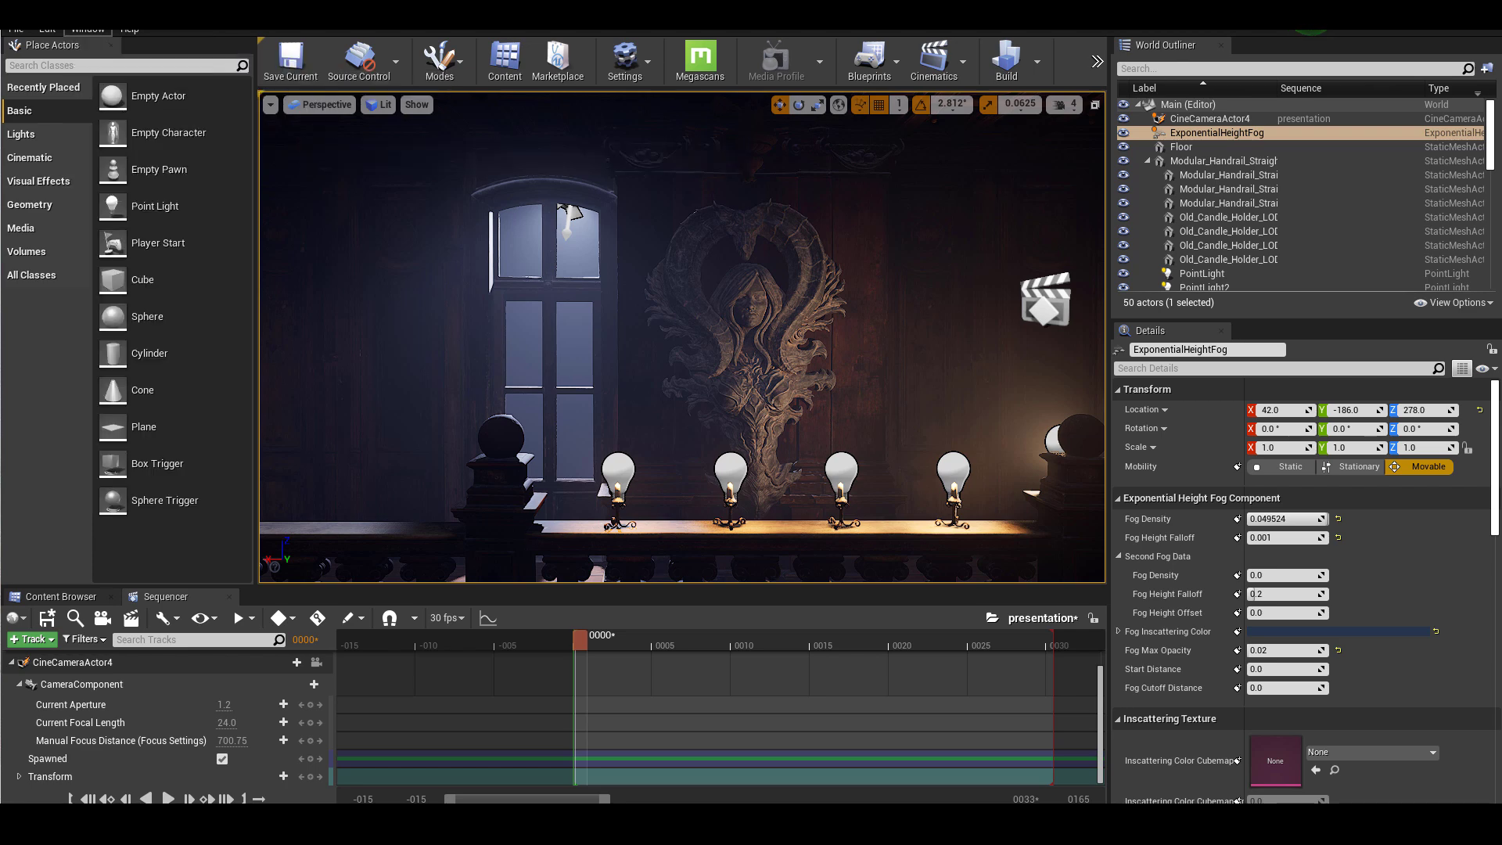
pyautogui.moveTo(386, 295); pyautogui.dragTo(659, 134)
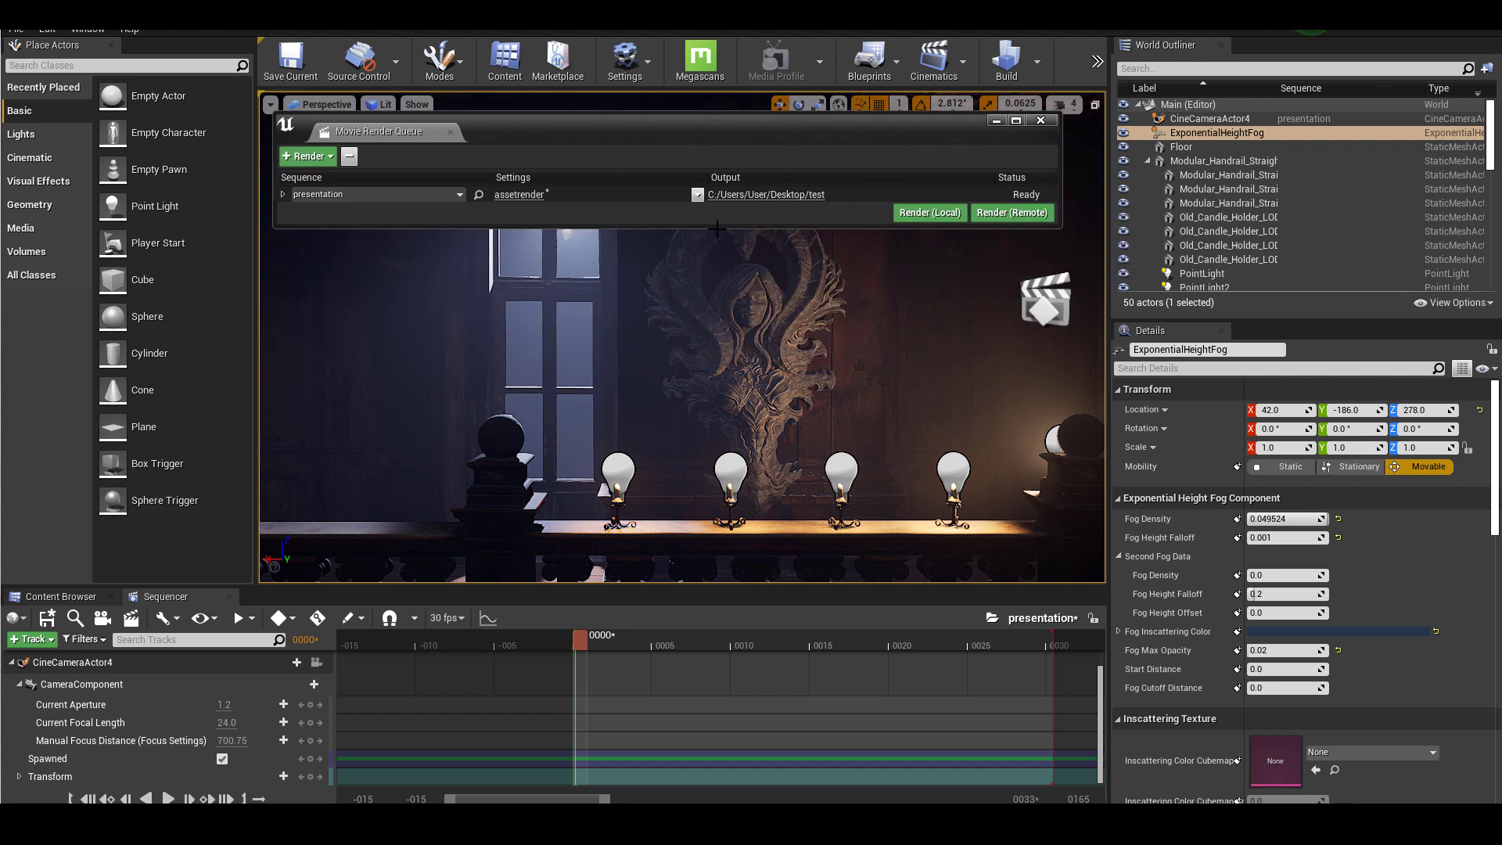
pyautogui.moveTo(717, 228); pyautogui.dragTo(720, 680)
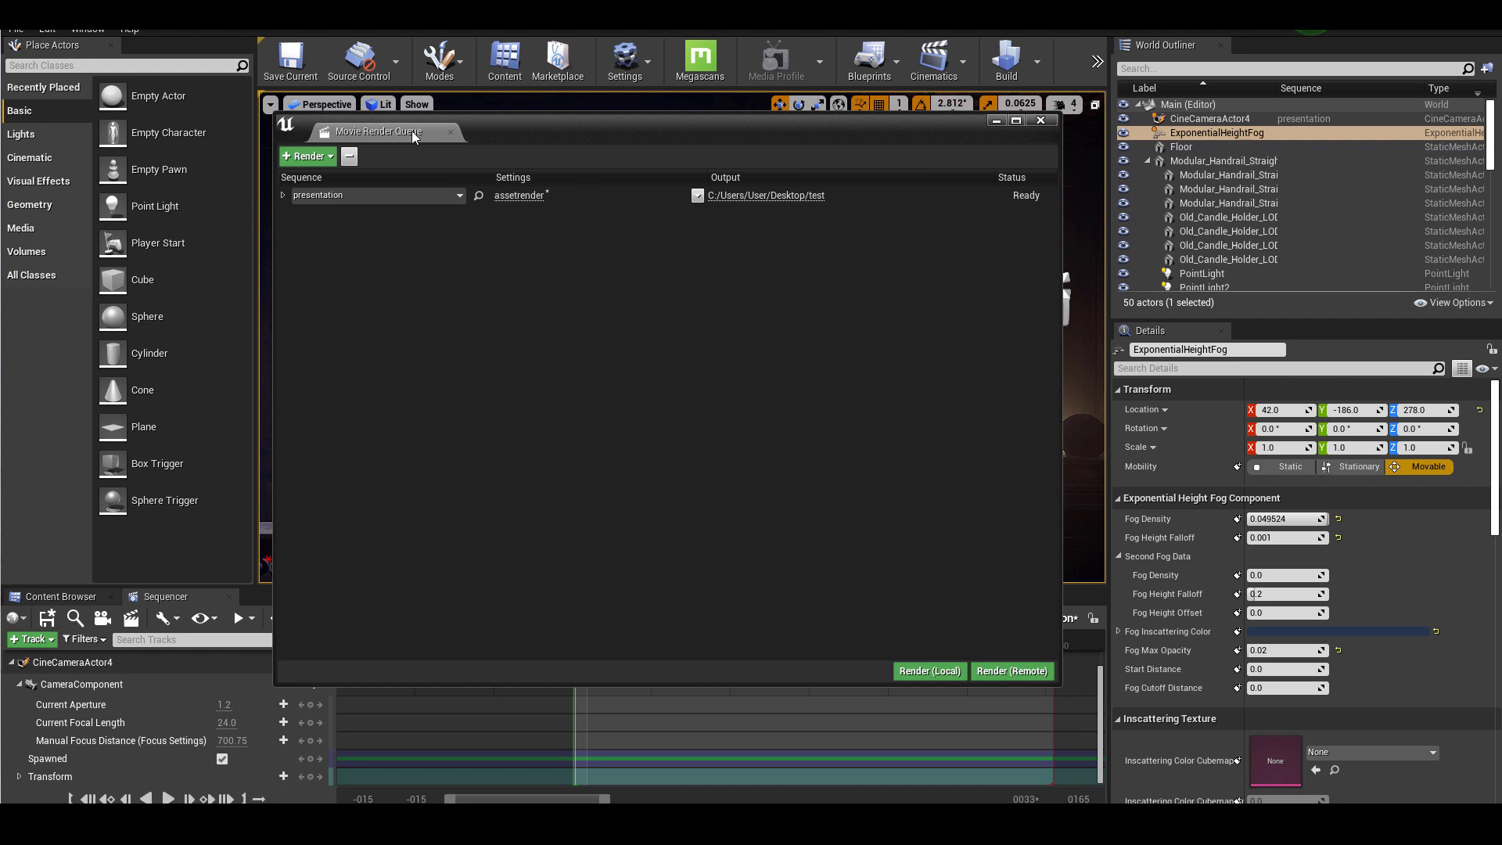
pyautogui.click(331, 156)
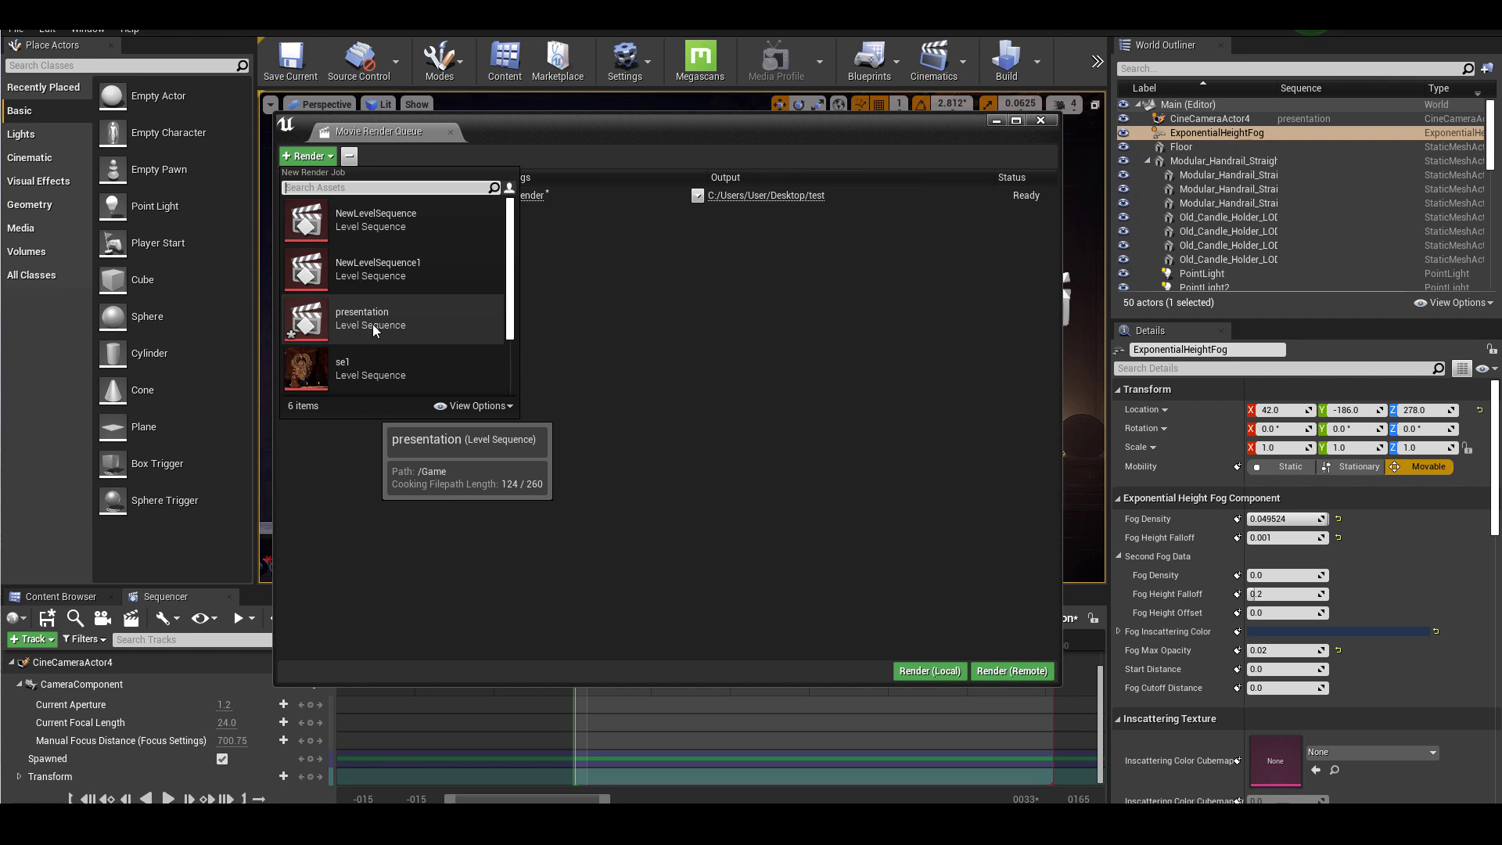
pyautogui.click(405, 325)
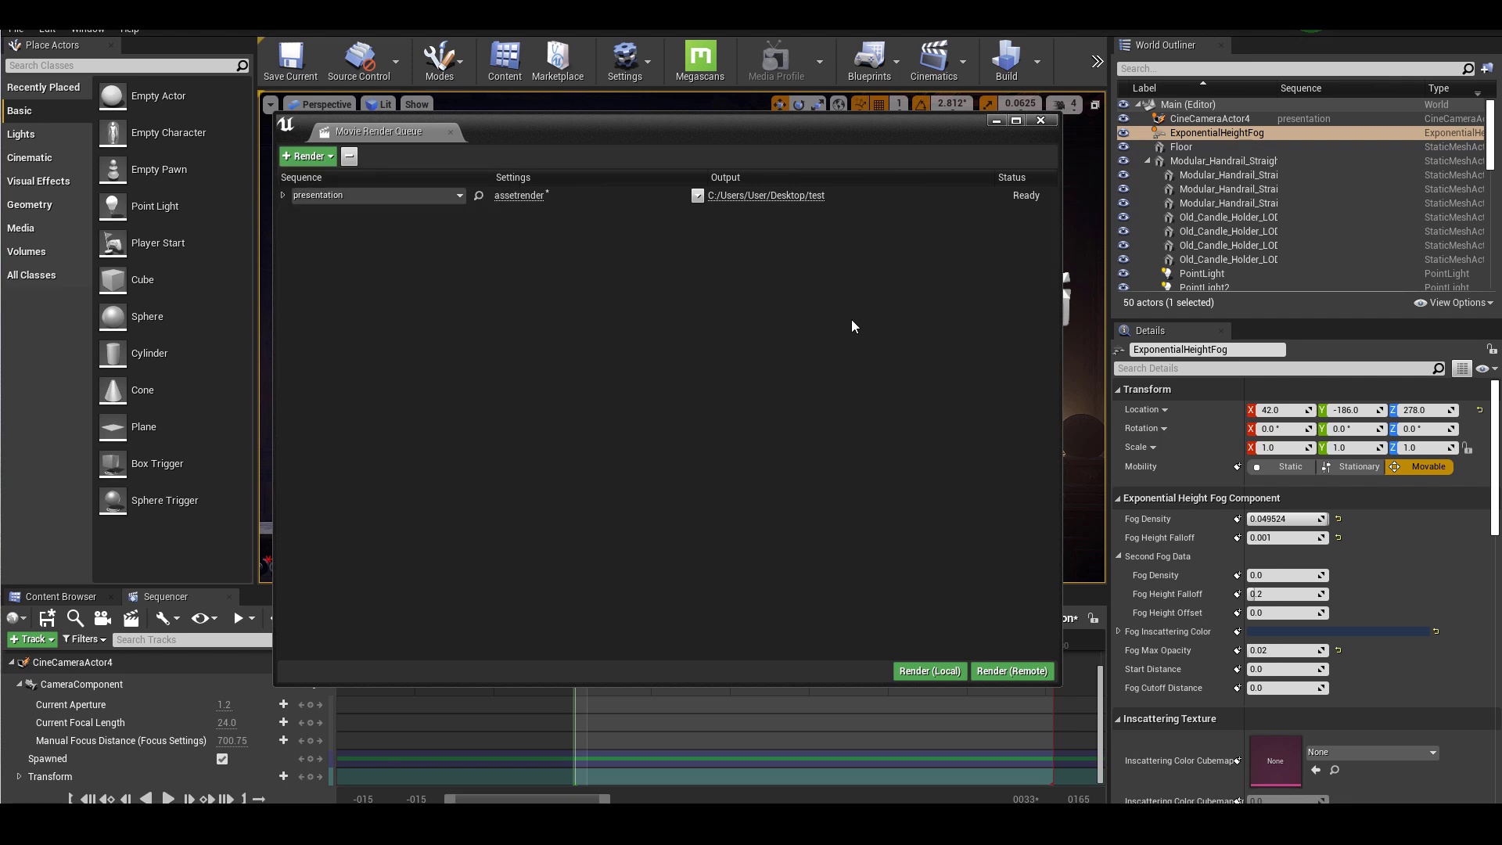
# Step: Review the anti-aliasing and output settings of the presentation render job, including resolution and custom frame range, and accept them
pyautogui.click(520, 195)
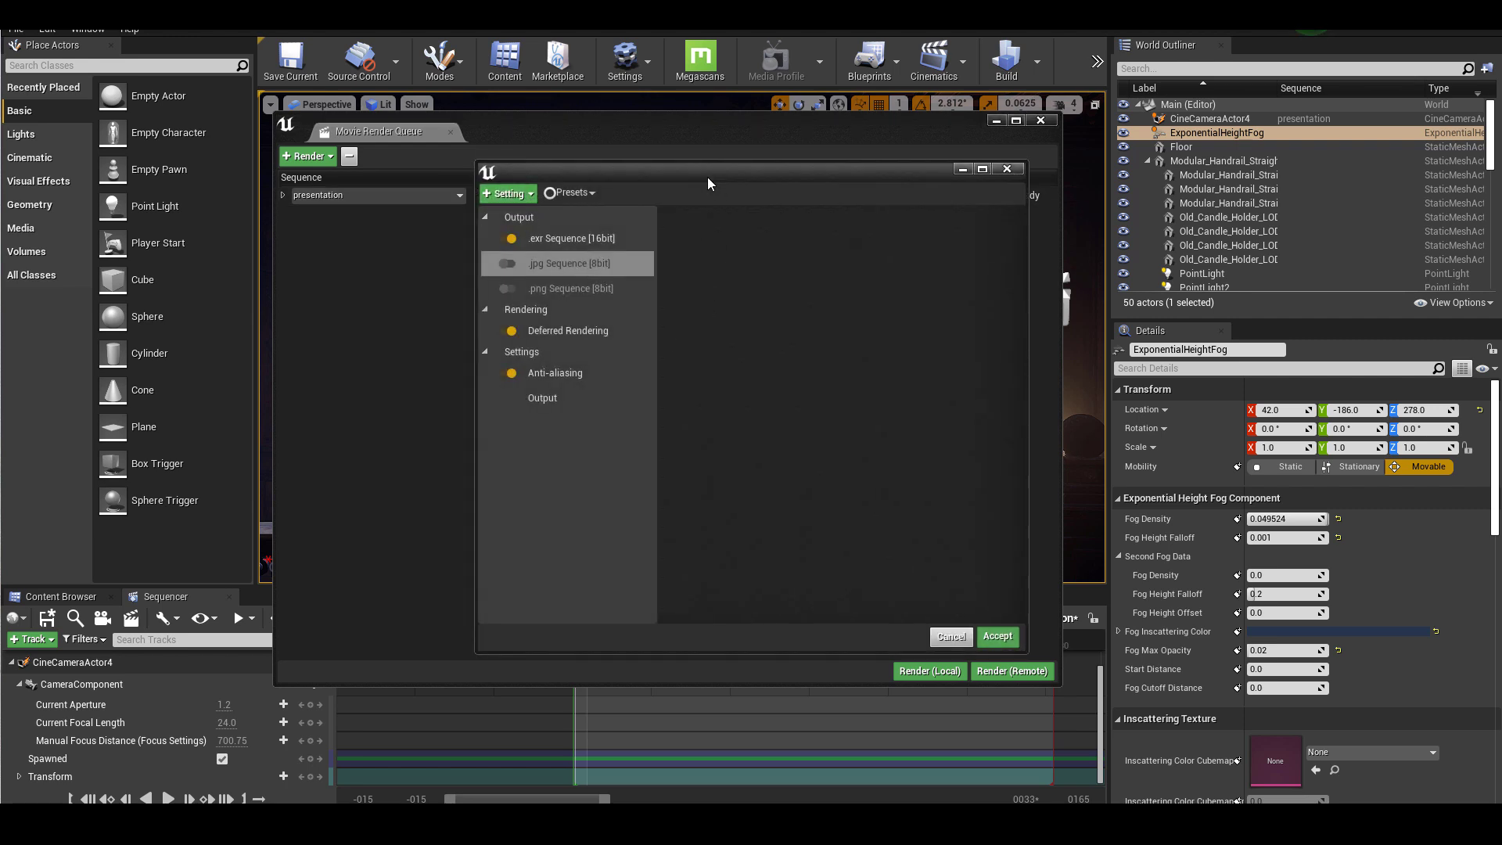
pyautogui.moveTo(707, 175); pyautogui.dragTo(580, 172)
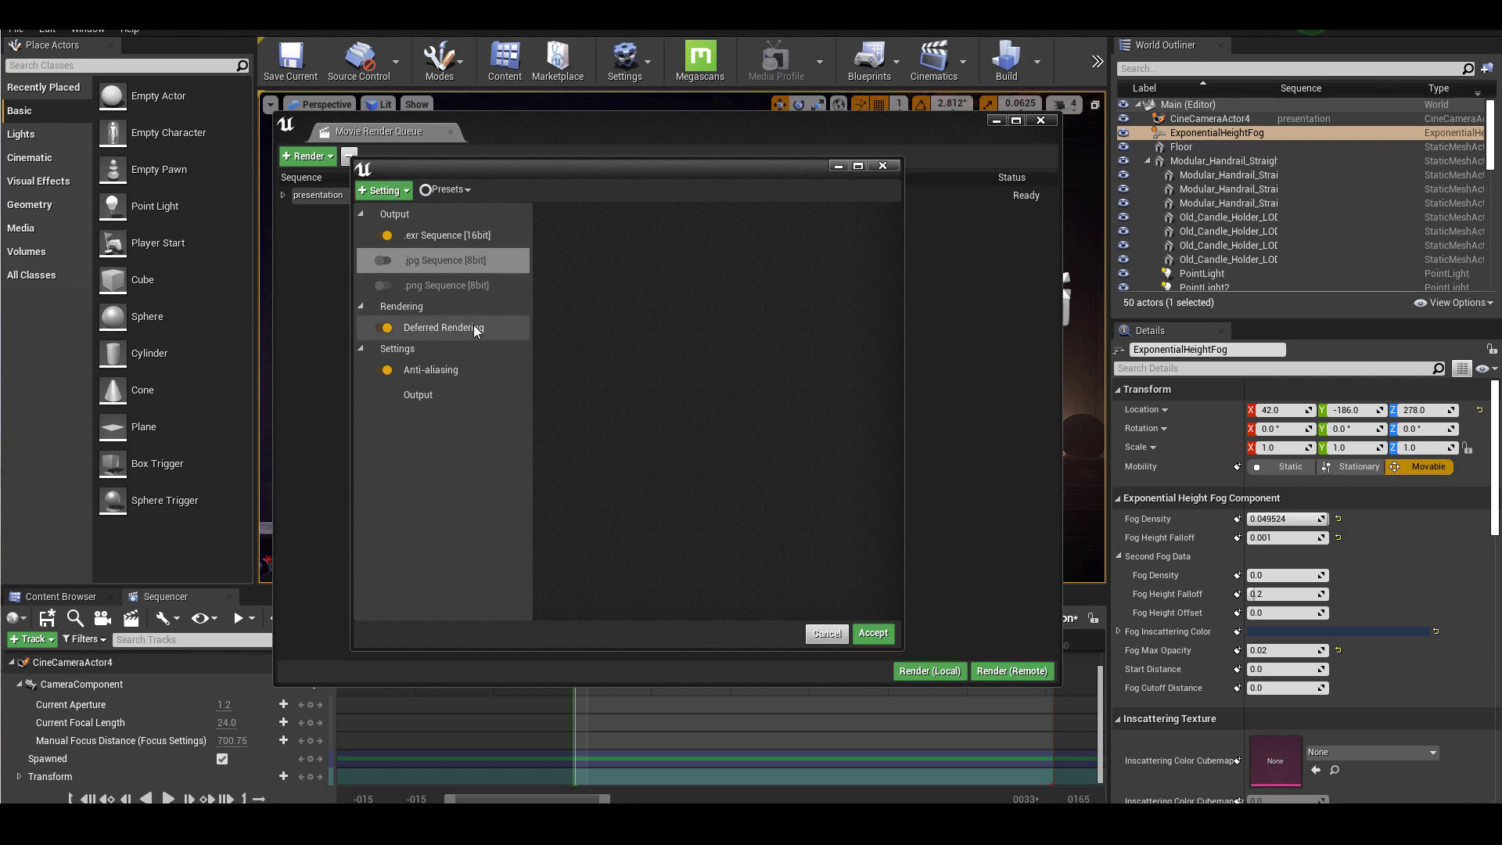
pyautogui.click(444, 367)
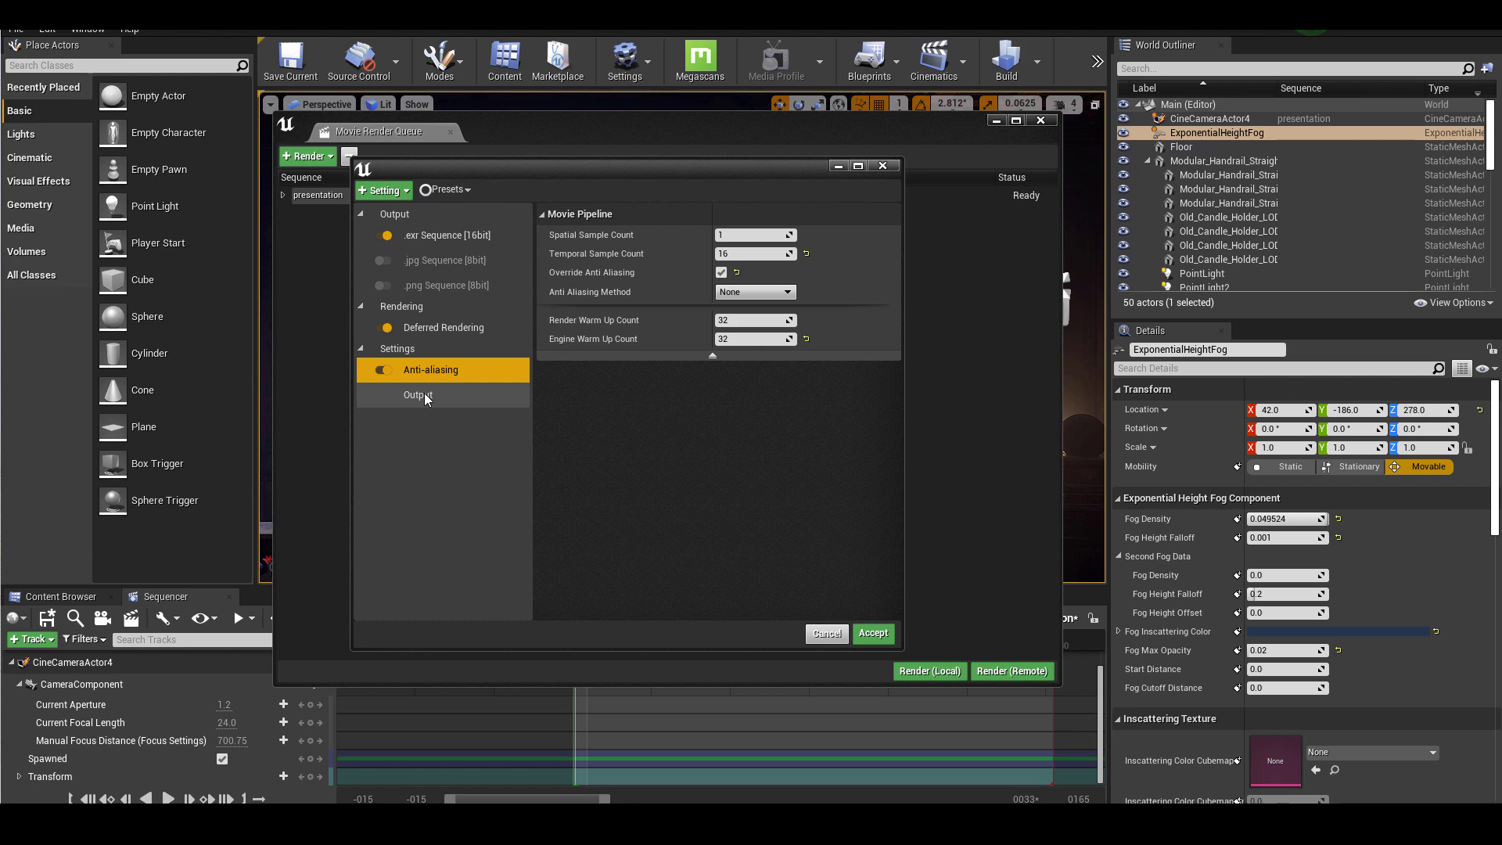
pyautogui.click(424, 395)
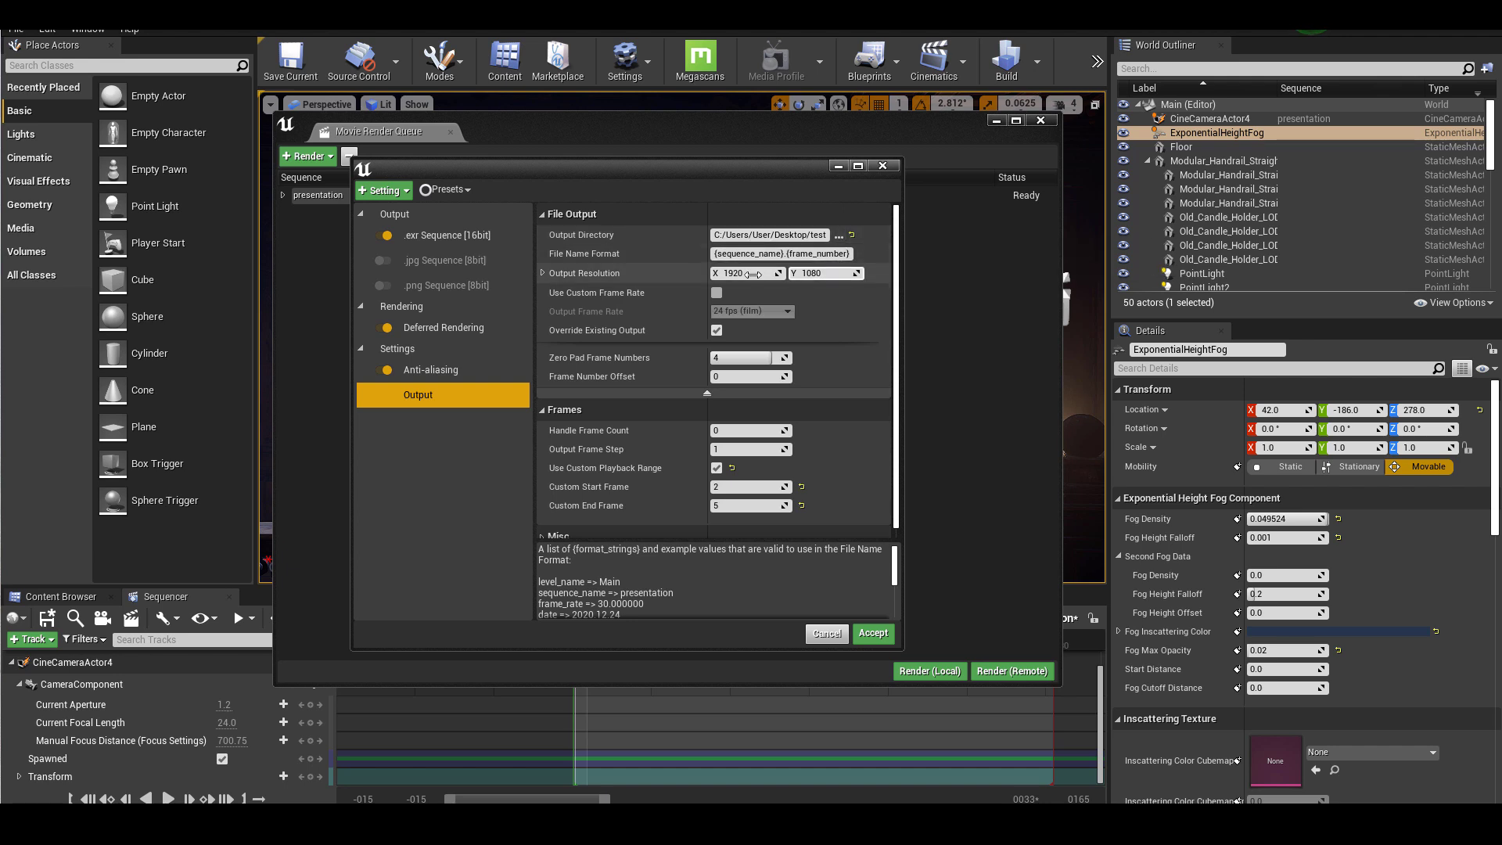
pyautogui.moveTo(897, 289); pyautogui.dragTo(897, 385)
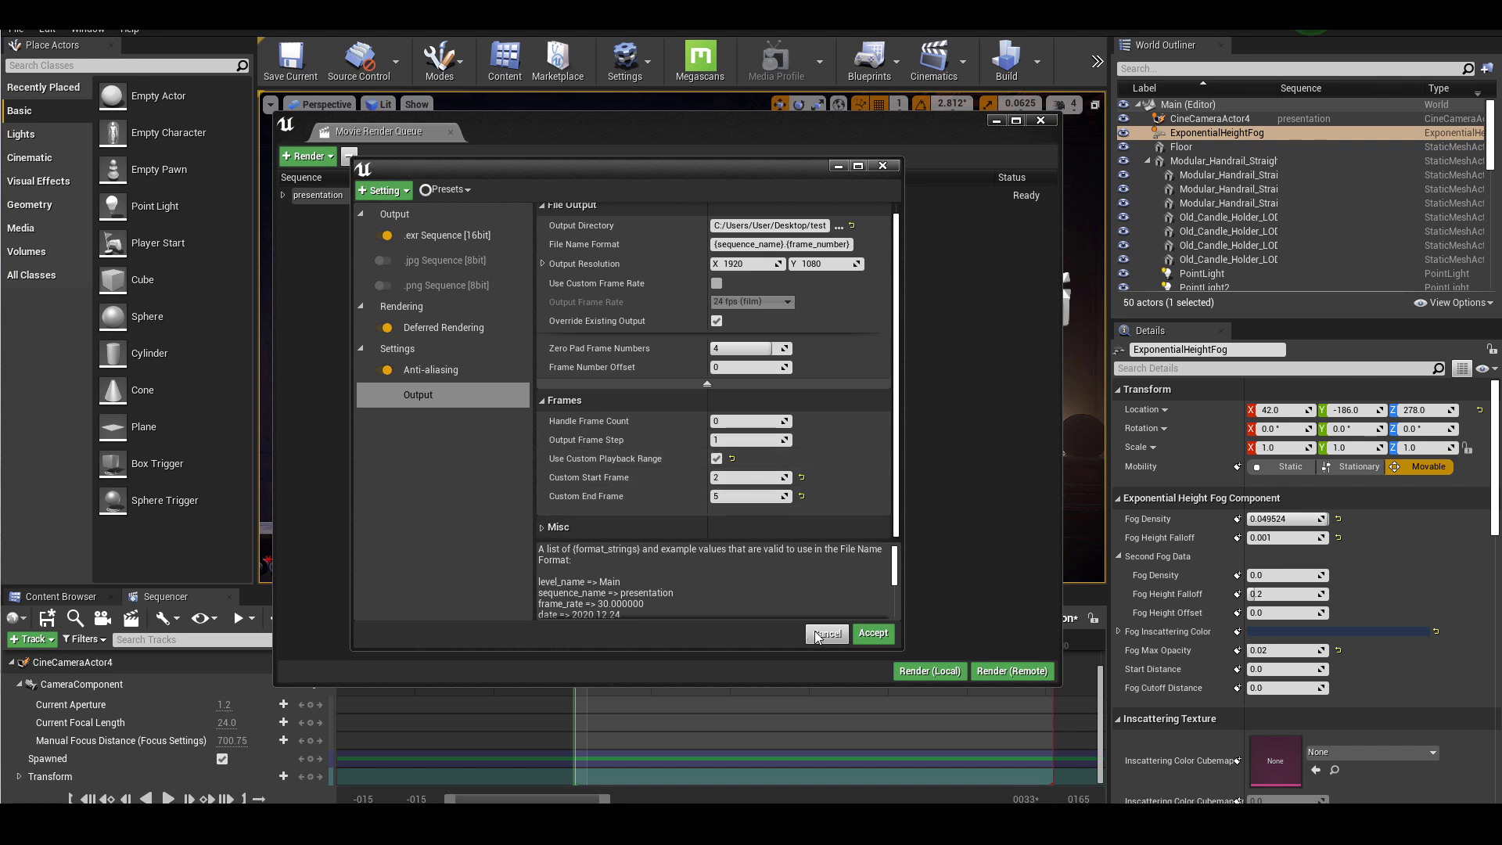
pyautogui.click(873, 633)
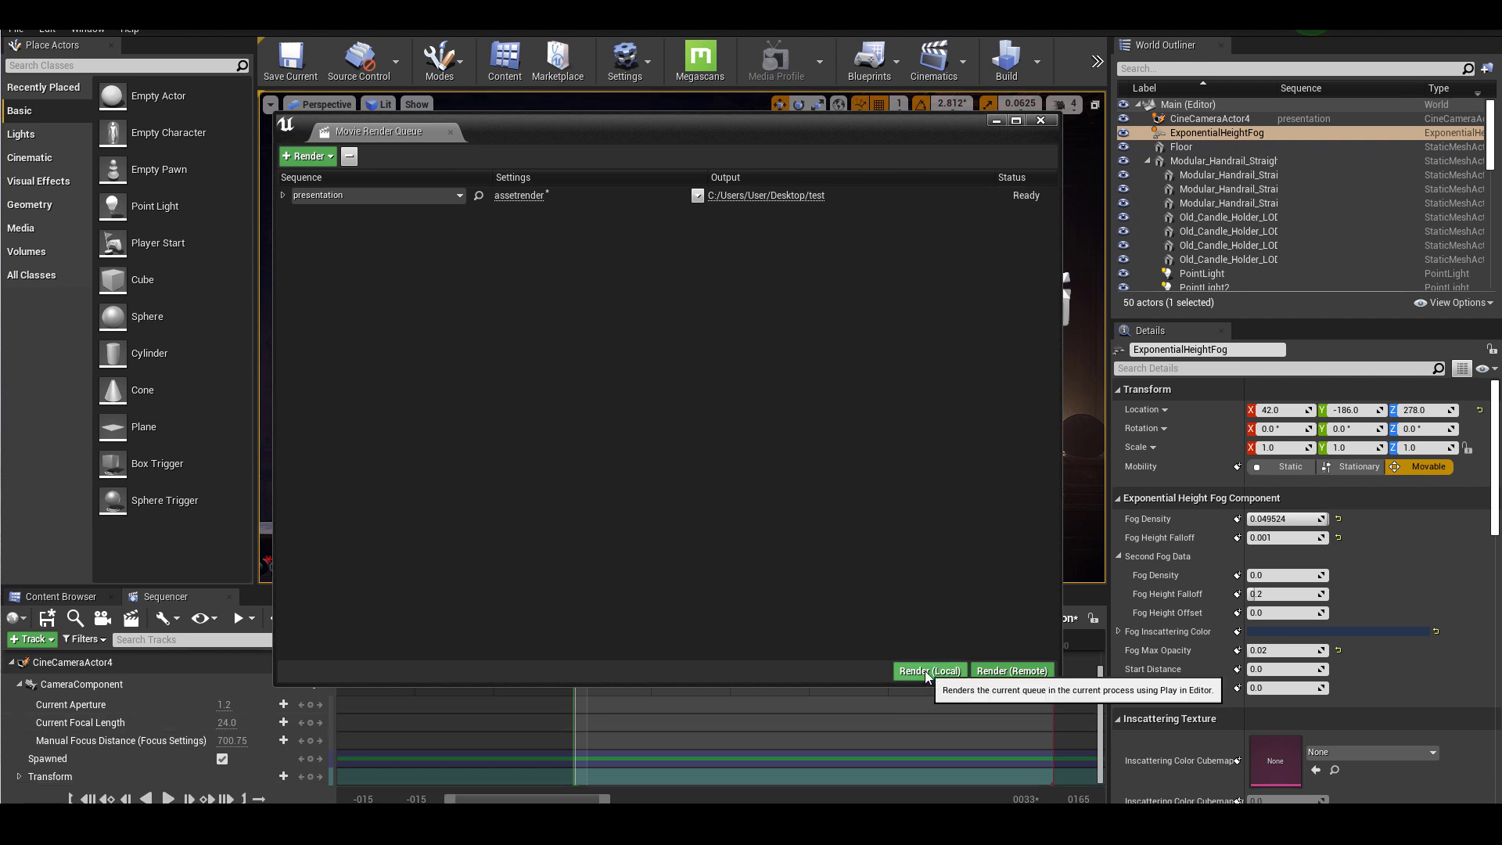
# Step: Move the render queue window aside, switch to Photoshop and enlarge the rendered image 001.tif for inspection
pyautogui.moveTo(863, 125); pyautogui.dragTo(0, 125)
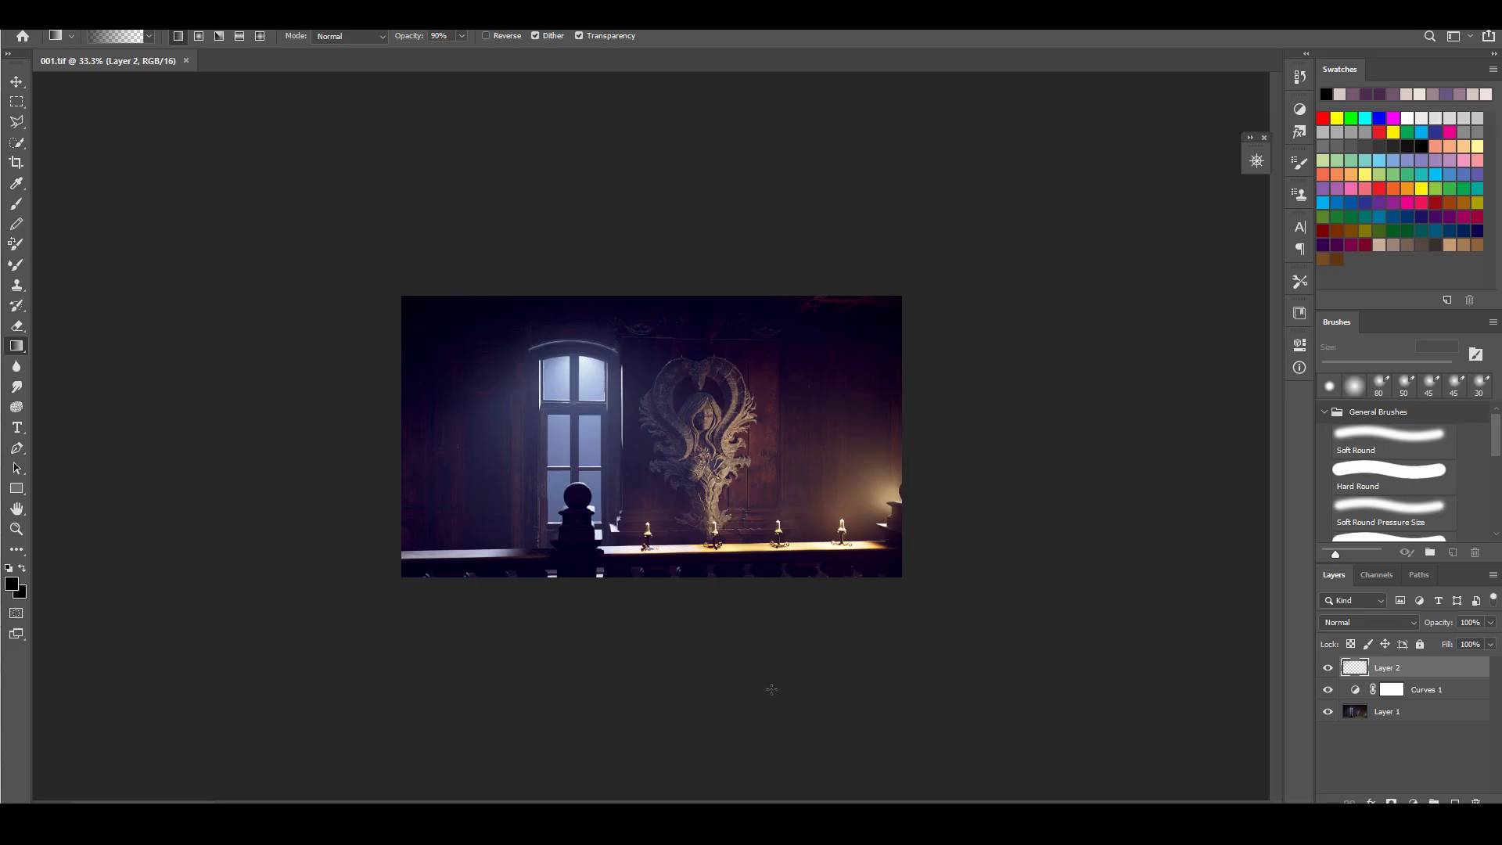
pyautogui.hotkey('ctrl', '+')
pyautogui.hotkey('ctrl', '+')
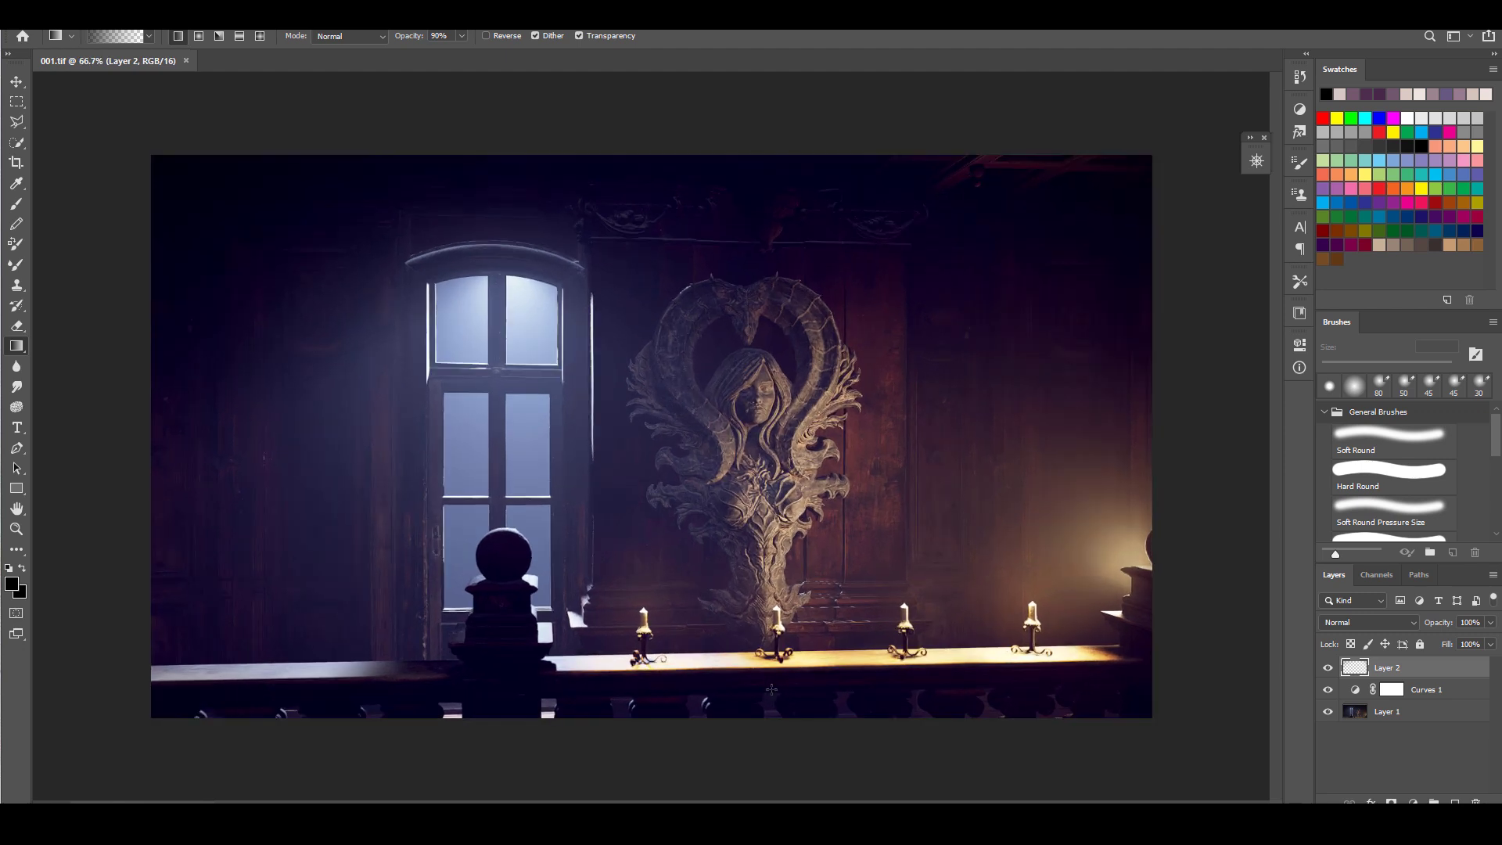